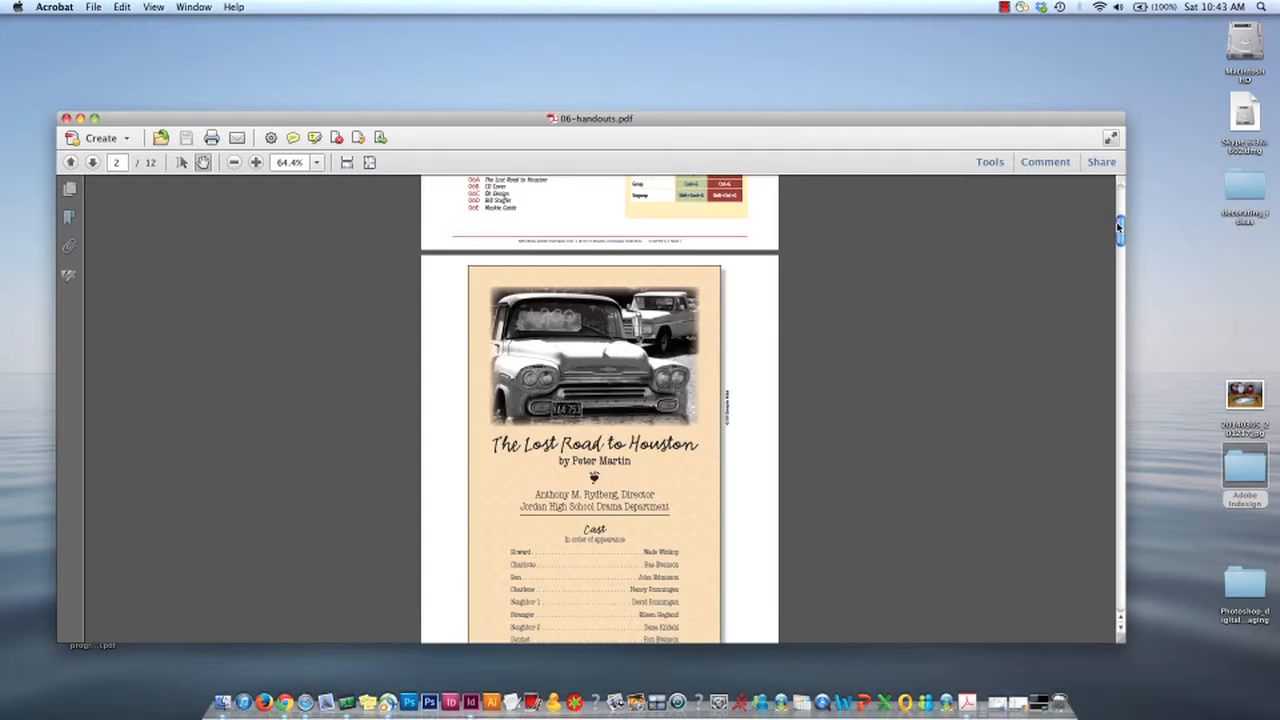
- Look through the project pages in the 06-handouts PDF up to the Muskie Guide, ending on the 06B CD Cover instructions
{"action": "left_click_drag", "start_coordinate": [1119, 236], "coordinate": [1105, 309]}
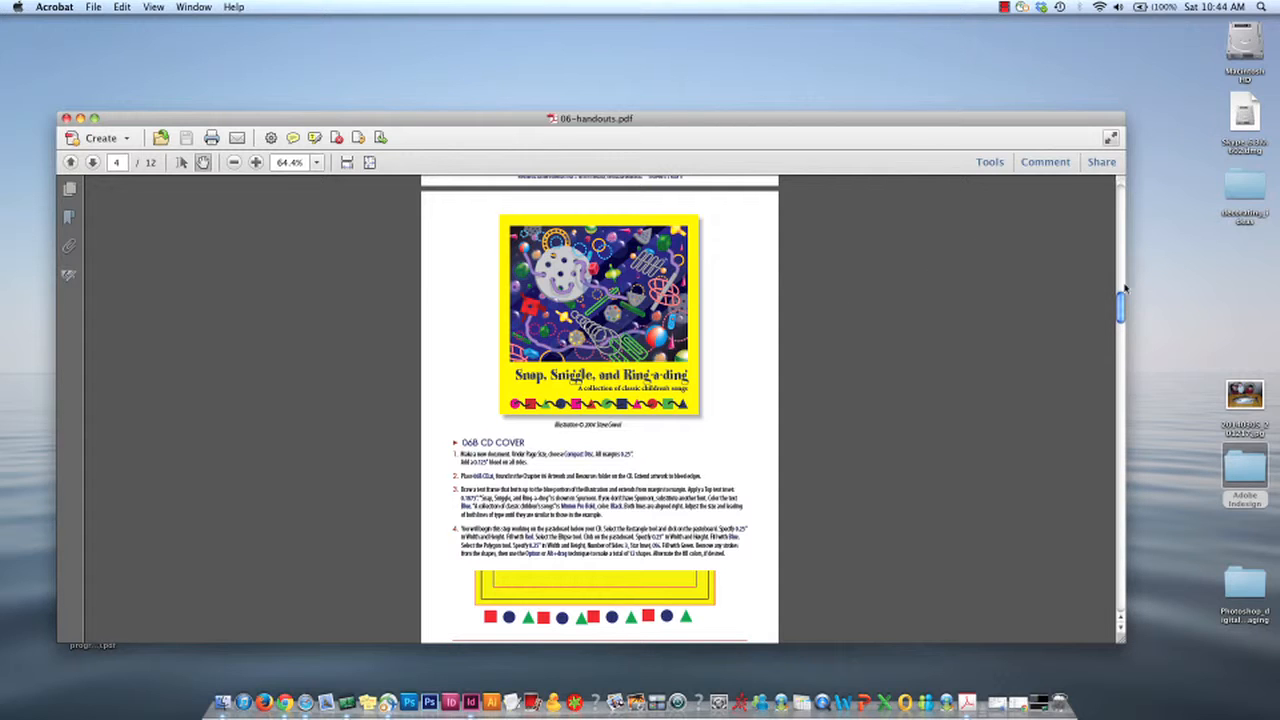
{"action": "left_click_drag", "start_coordinate": [1122, 302], "coordinate": [1086, 460]}
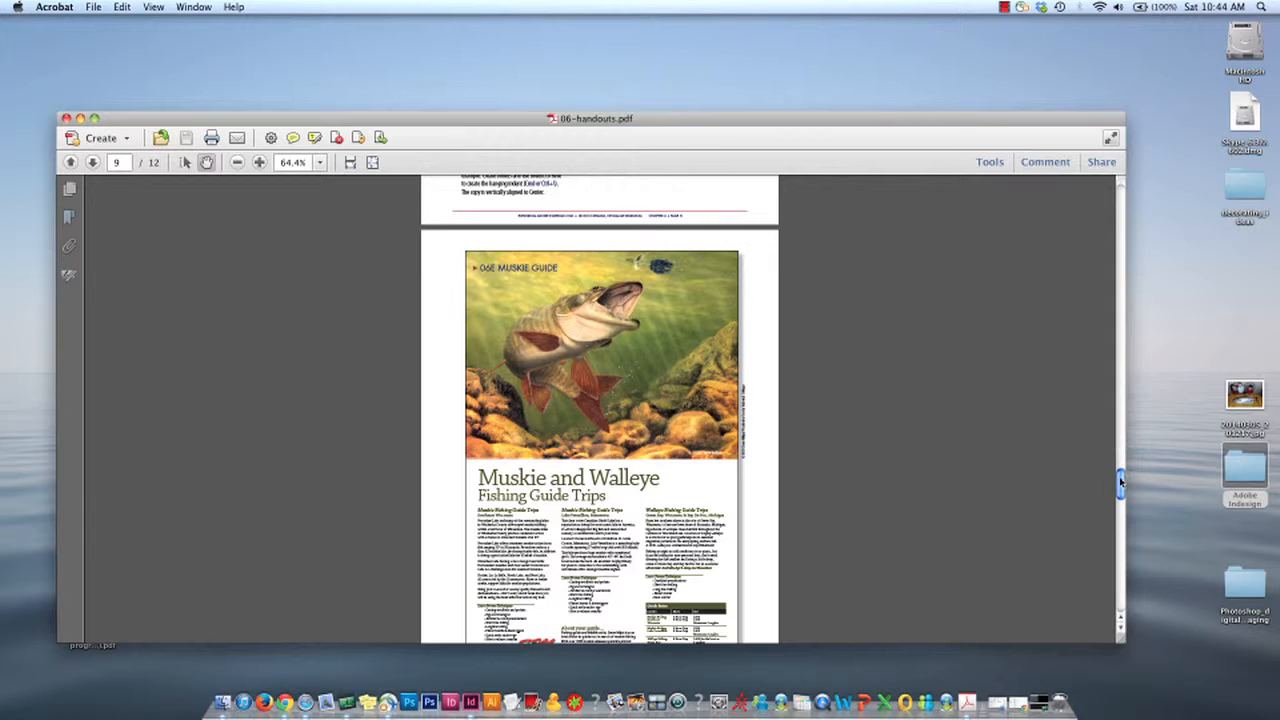
{"action": "left_click_drag", "start_coordinate": [1122, 484], "coordinate": [1121, 484]}
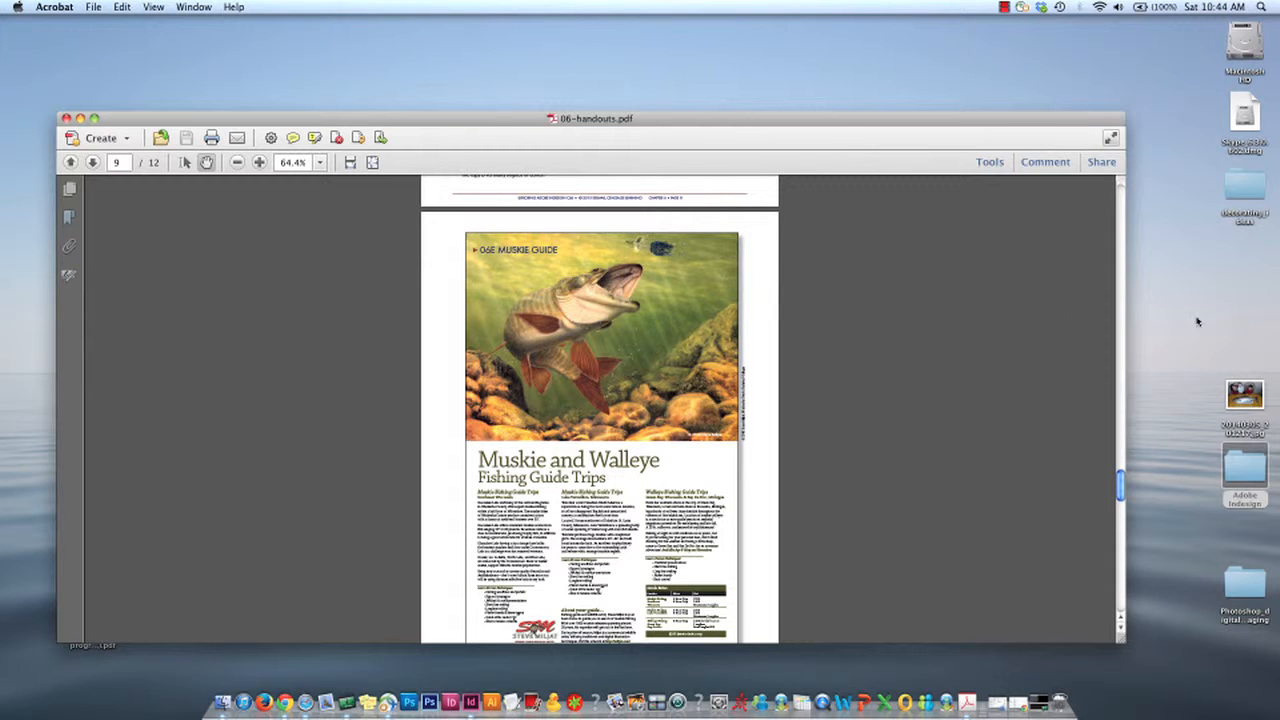
{"action": "left_click_drag", "start_coordinate": [1122, 484], "coordinate": [1071, 305]}
{"action": "scroll", "coordinate": [1060, 303], "scroll_direction": "down", "scroll_amount": 3}
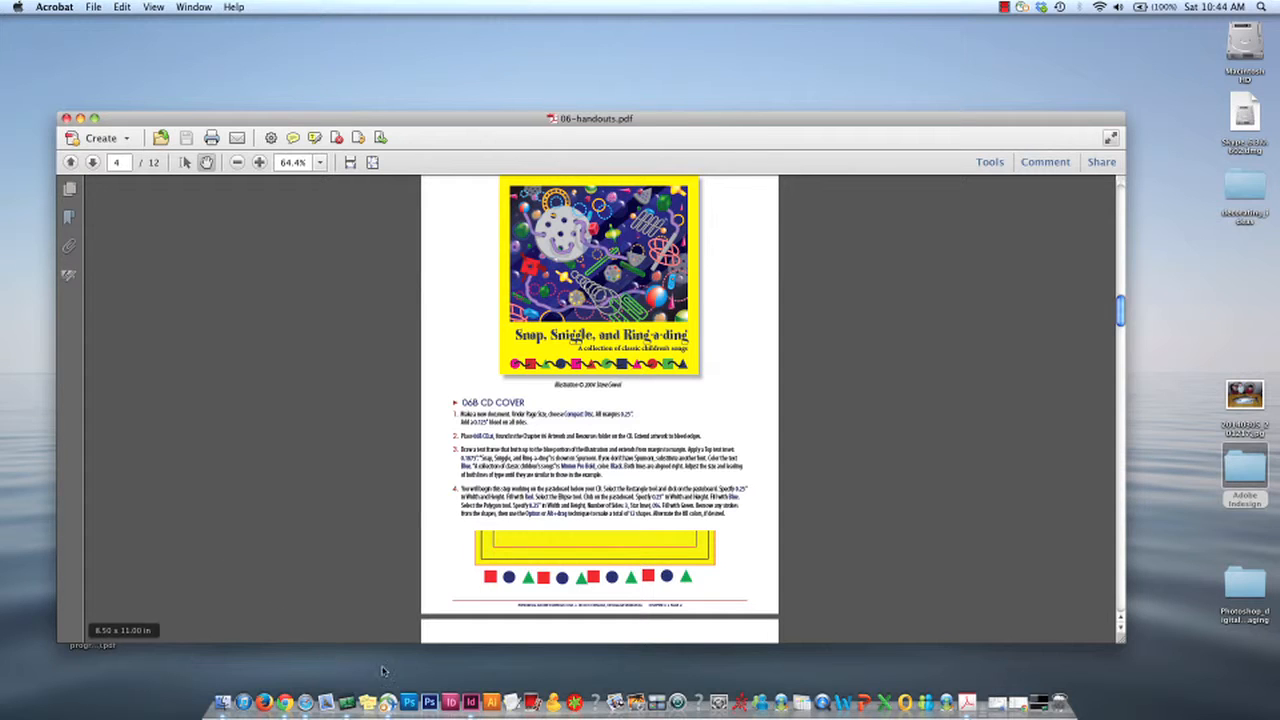
- Switch to InDesign and start a new document with the Compact Disc page size
{"action": "left_click", "coordinate": [470, 702]}
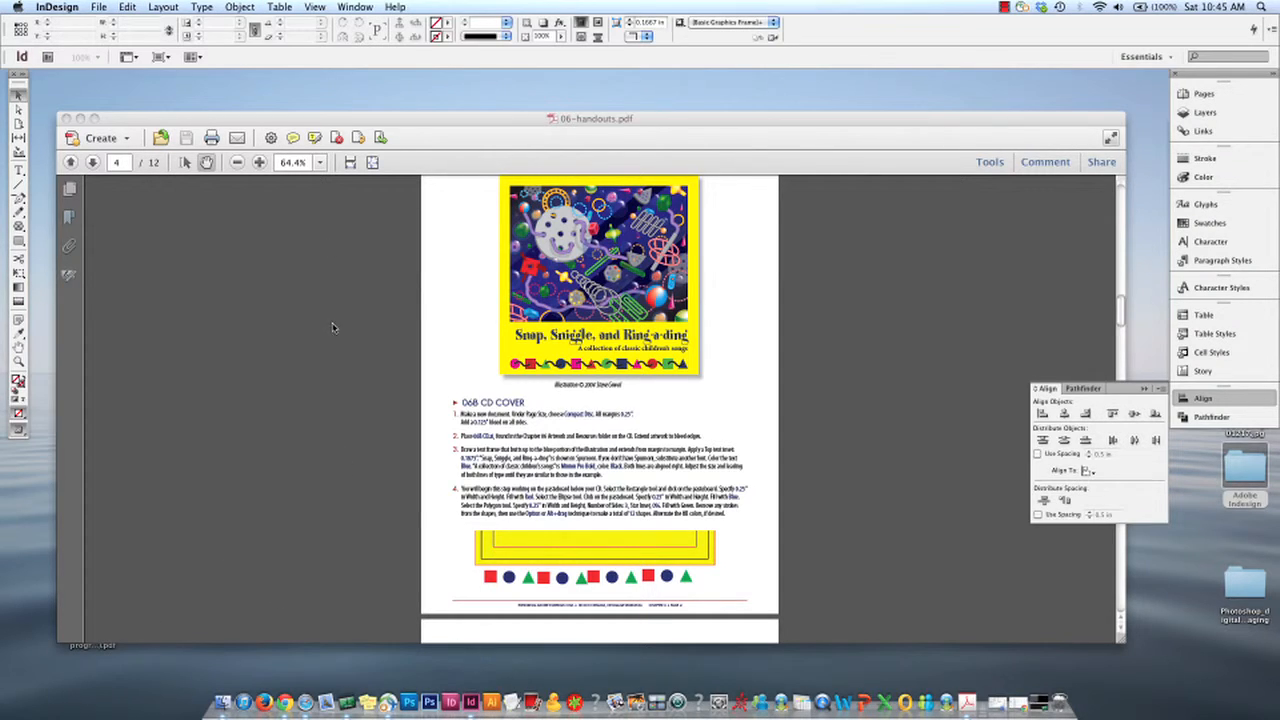
{"action": "left_click", "coordinate": [100, 7]}
{"action": "mouse_move", "coordinate": [120, 23]}
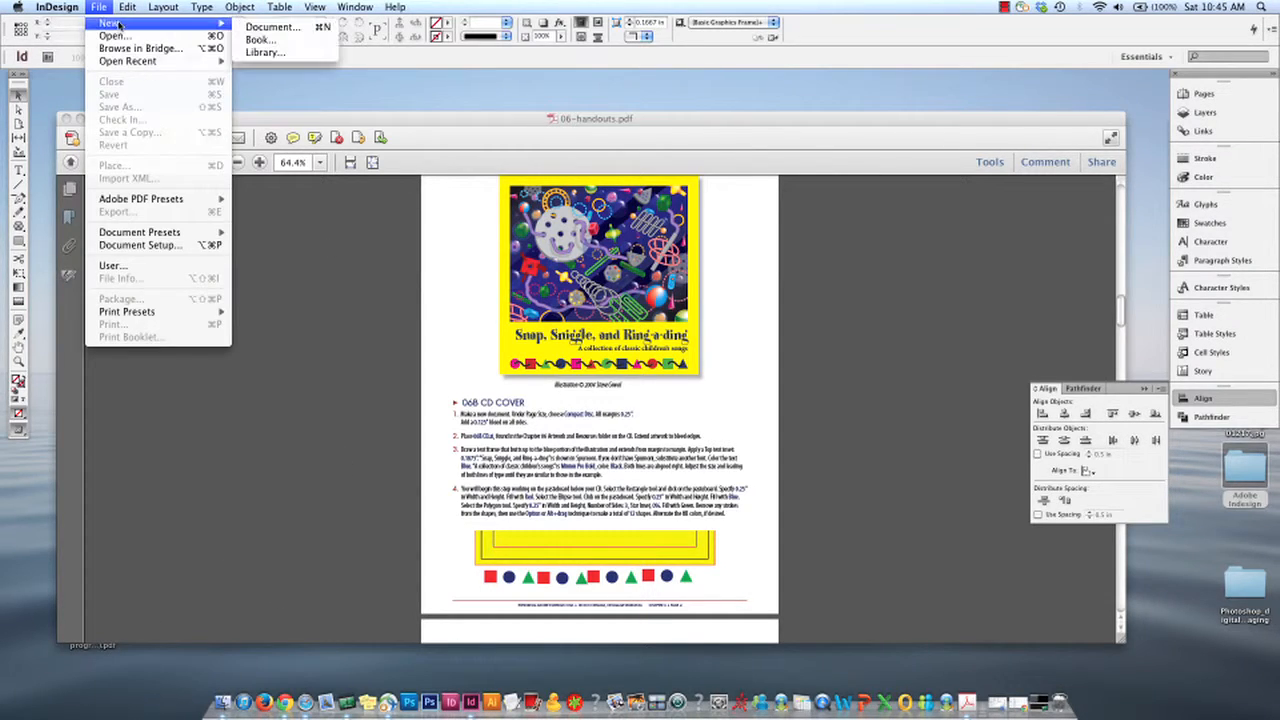
{"action": "left_click", "coordinate": [272, 28]}
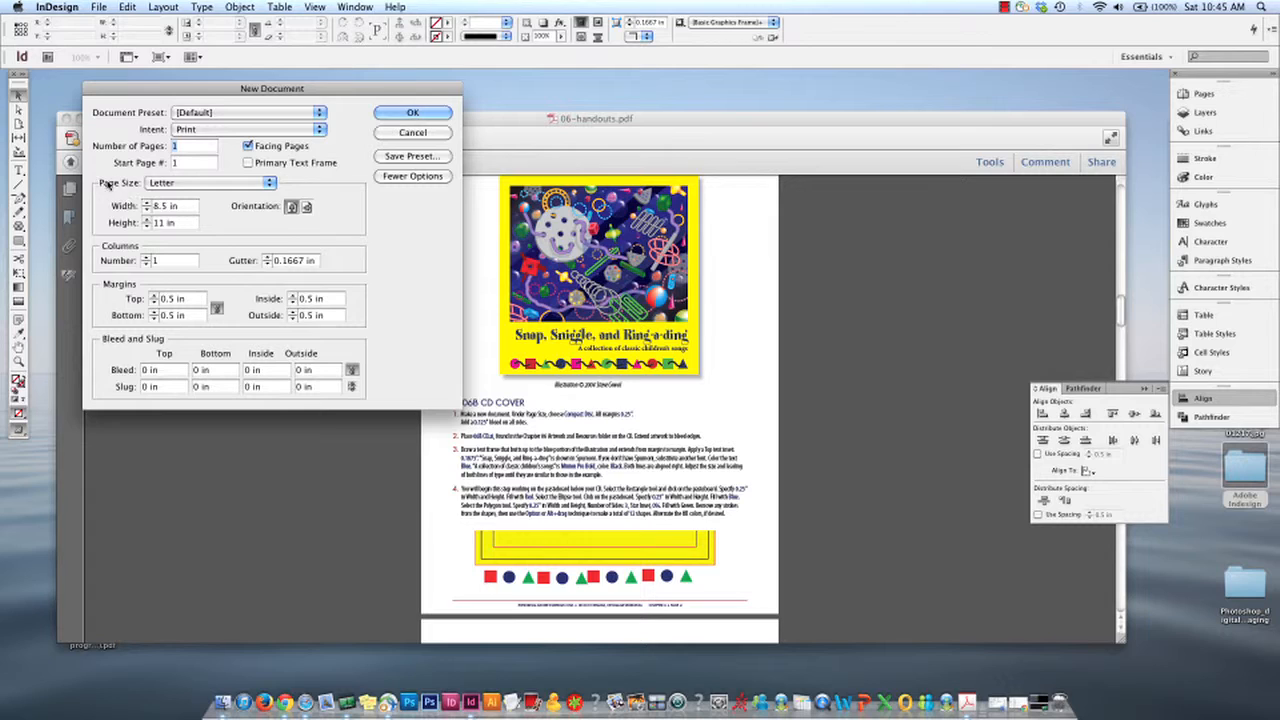
{"action": "left_click", "coordinate": [185, 184]}
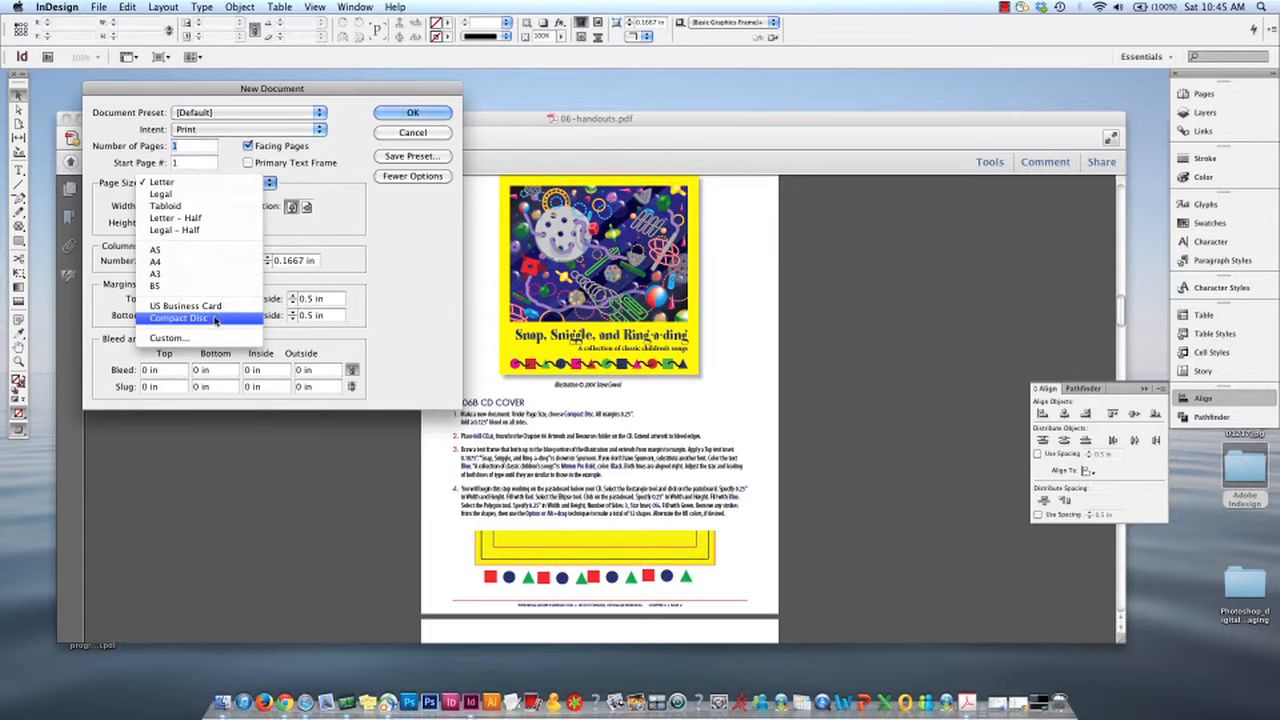
{"action": "left_click", "coordinate": [215, 305]}
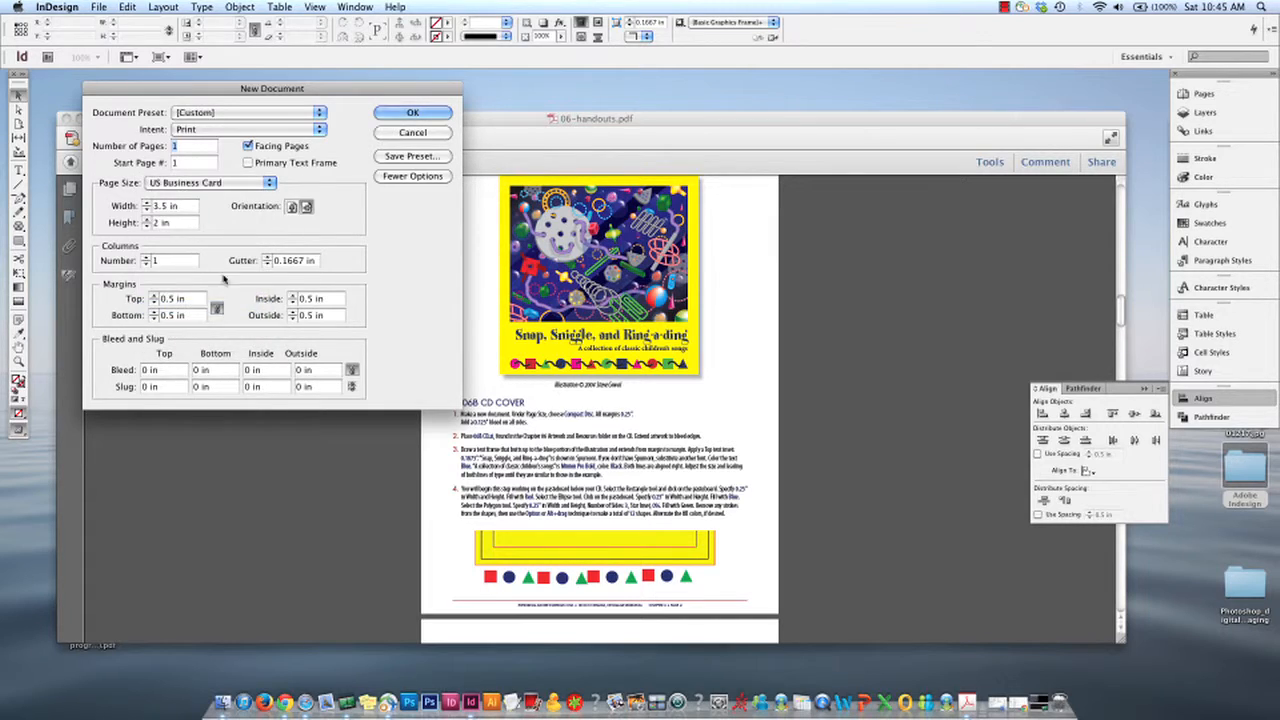
{"action": "left_click", "coordinate": [200, 183]}
{"action": "left_click", "coordinate": [204, 195]}
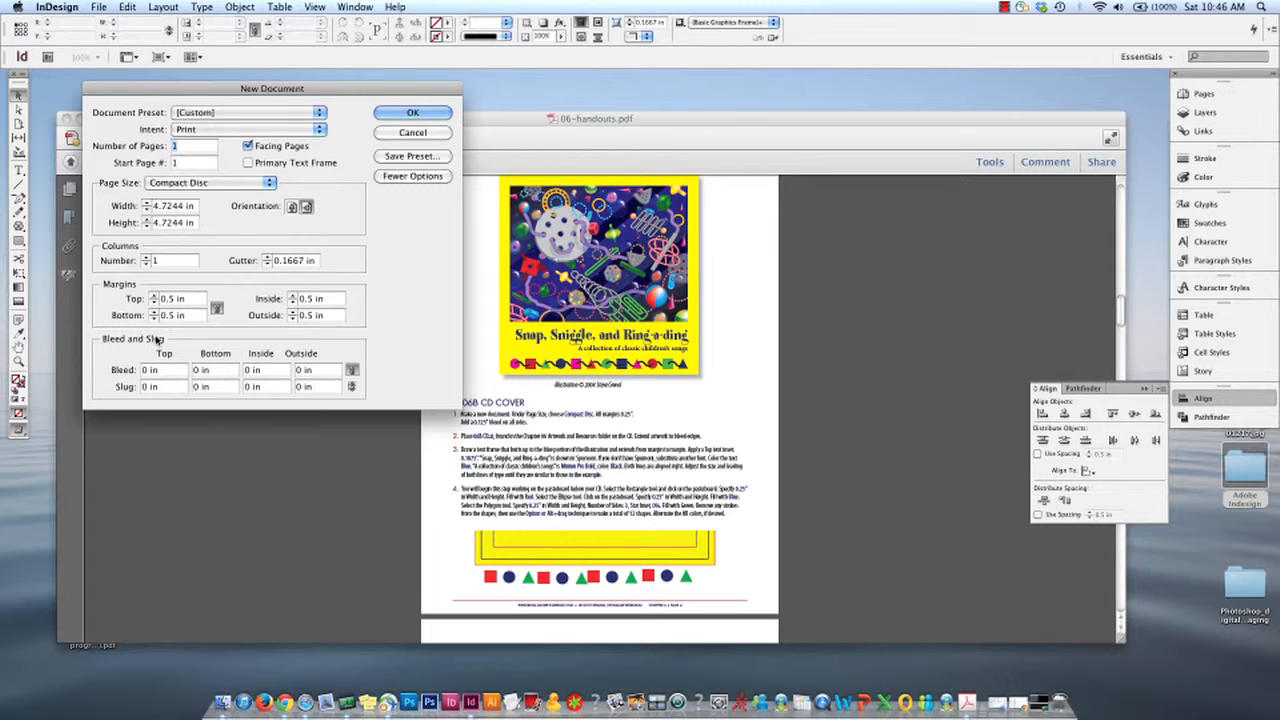
- Set the new document's bleed to 0.125 in on all four sides
{"action": "left_click", "coordinate": [402, 178]}
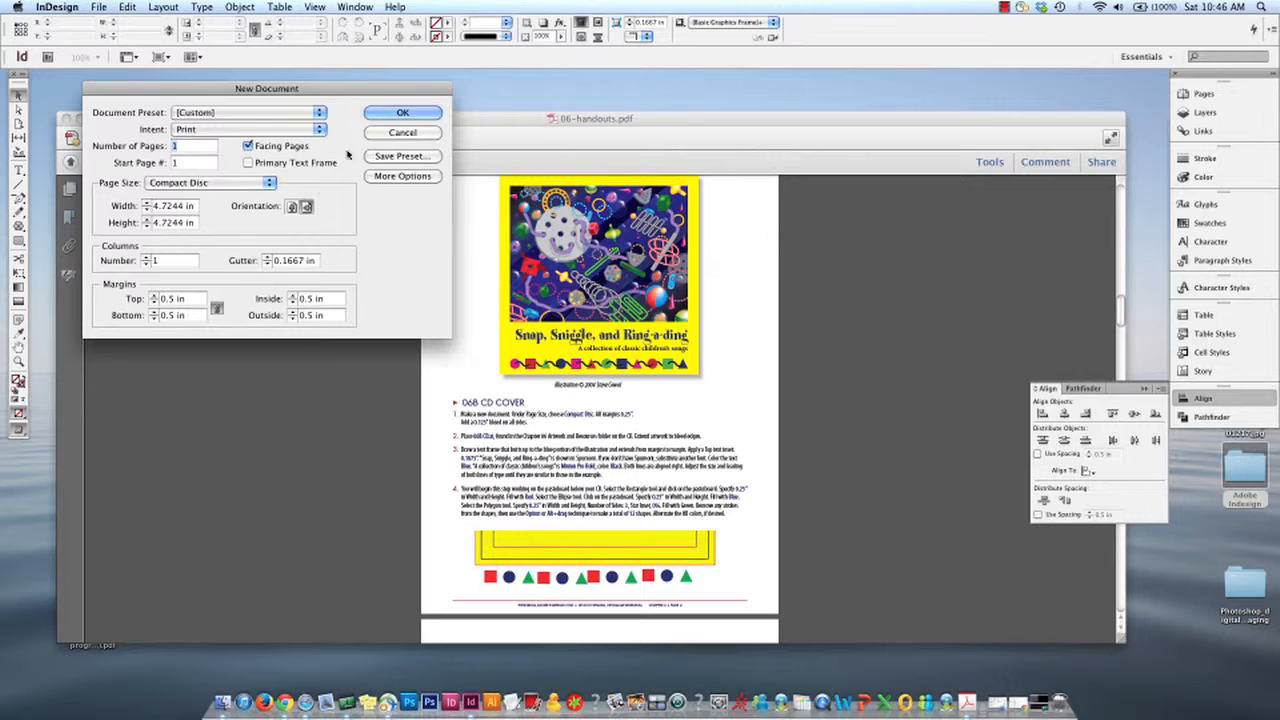
{"action": "left_click", "coordinate": [395, 178]}
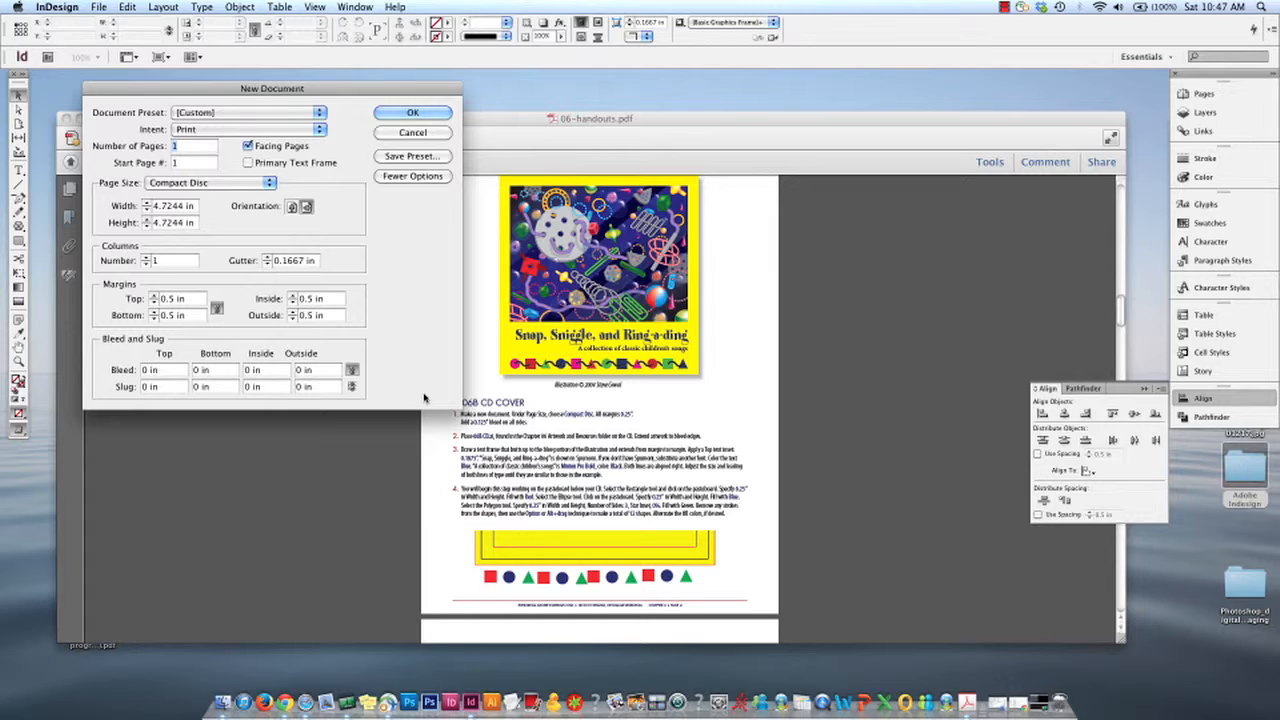
{"action": "left_click", "coordinate": [160, 372]}
{"action": "left_click", "coordinate": [1004, 7]}
{"action": "left_click", "coordinate": [1013, 38]}
{"action": "type", "text": ".1"}
{"action": "type", "text": "25"}
{"action": "key", "text": "Tab"}
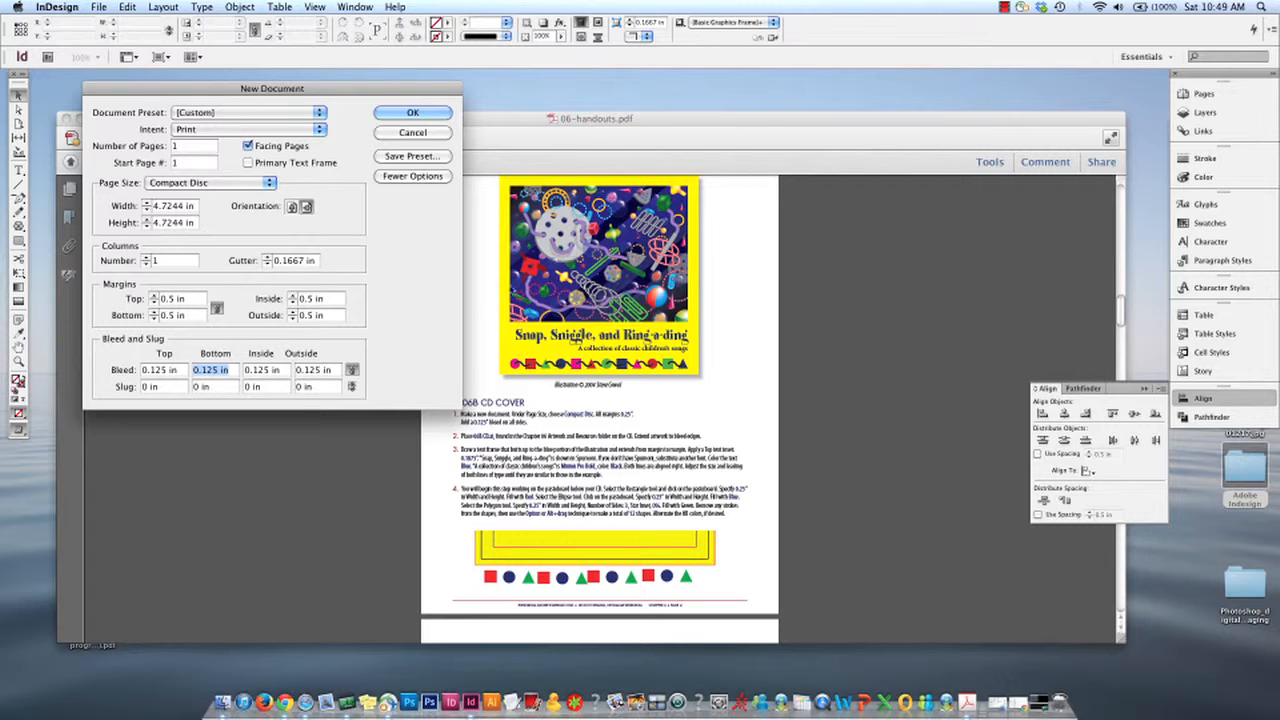
- Switch to Acrobat and examine the CD cover example and its 06B instructions at 100% magnification
{"action": "left_click", "coordinate": [555, 142]}
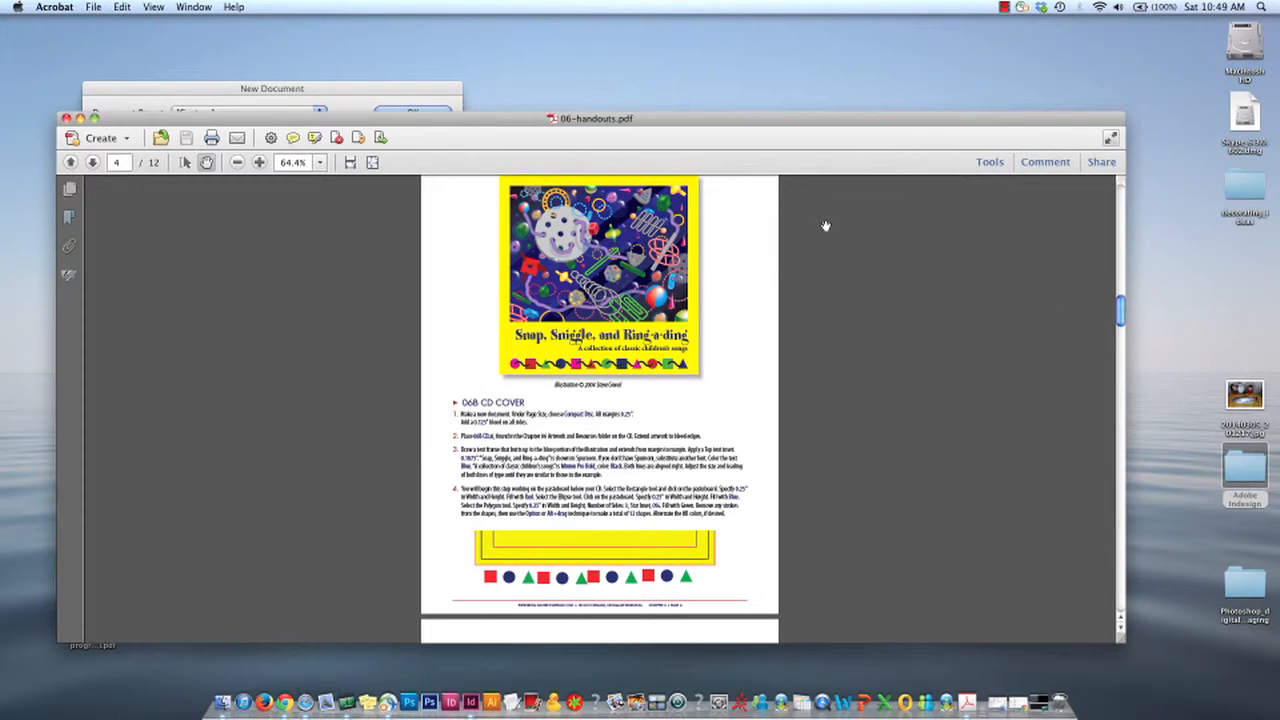
{"action": "key", "text": "super+equal"}
{"action": "key", "text": "super+equal"}
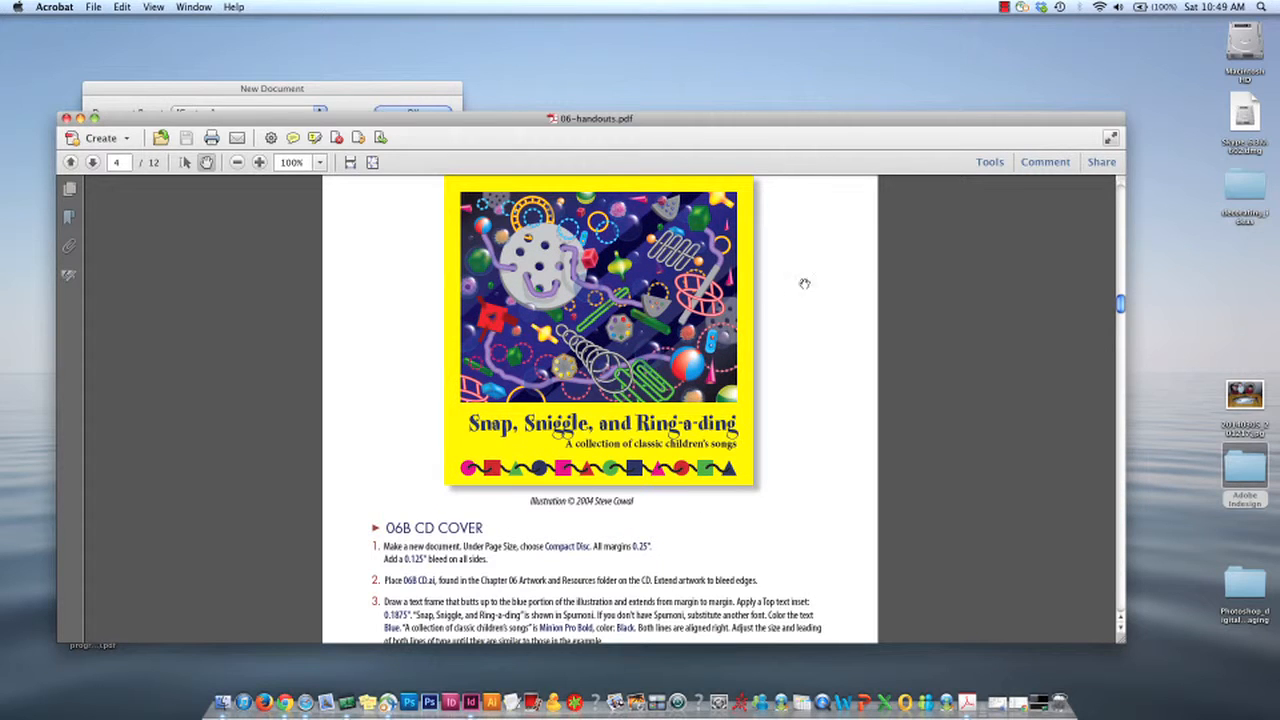
{"action": "scroll", "coordinate": [686, 306], "scroll_direction": "up", "scroll_amount": 2}
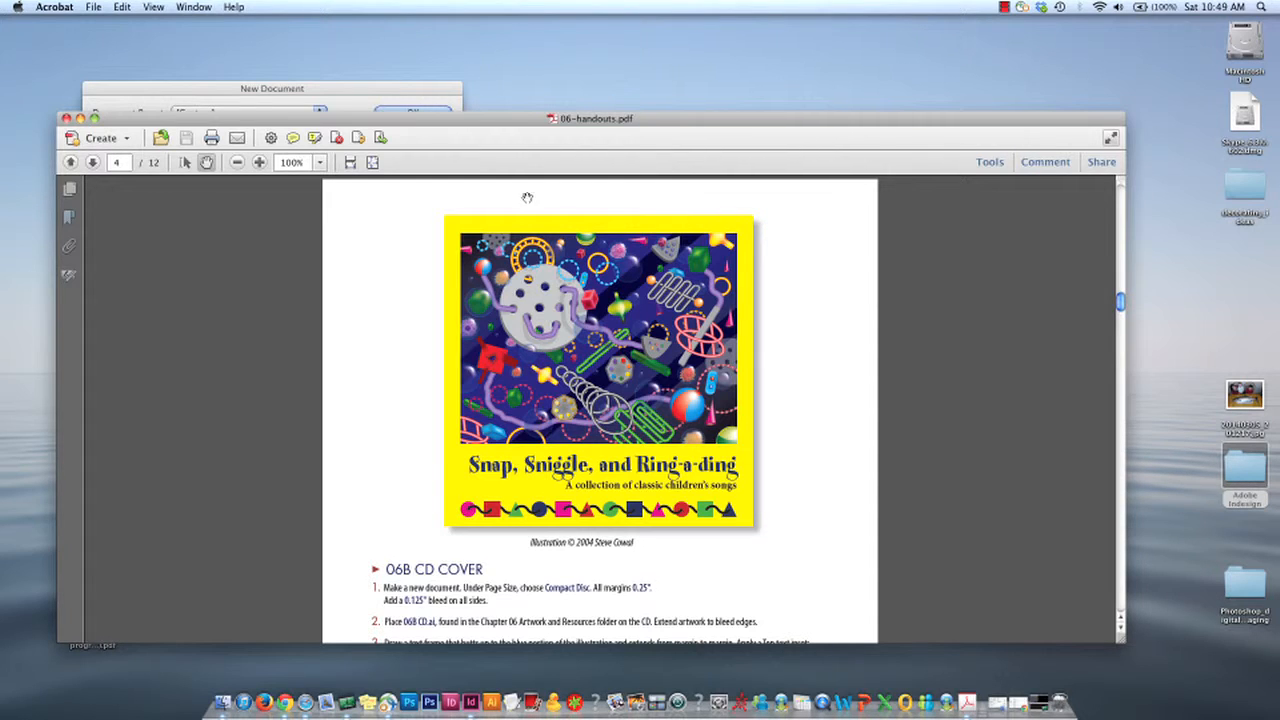
{"action": "scroll", "coordinate": [685, 217], "scroll_direction": "down", "scroll_amount": 1}
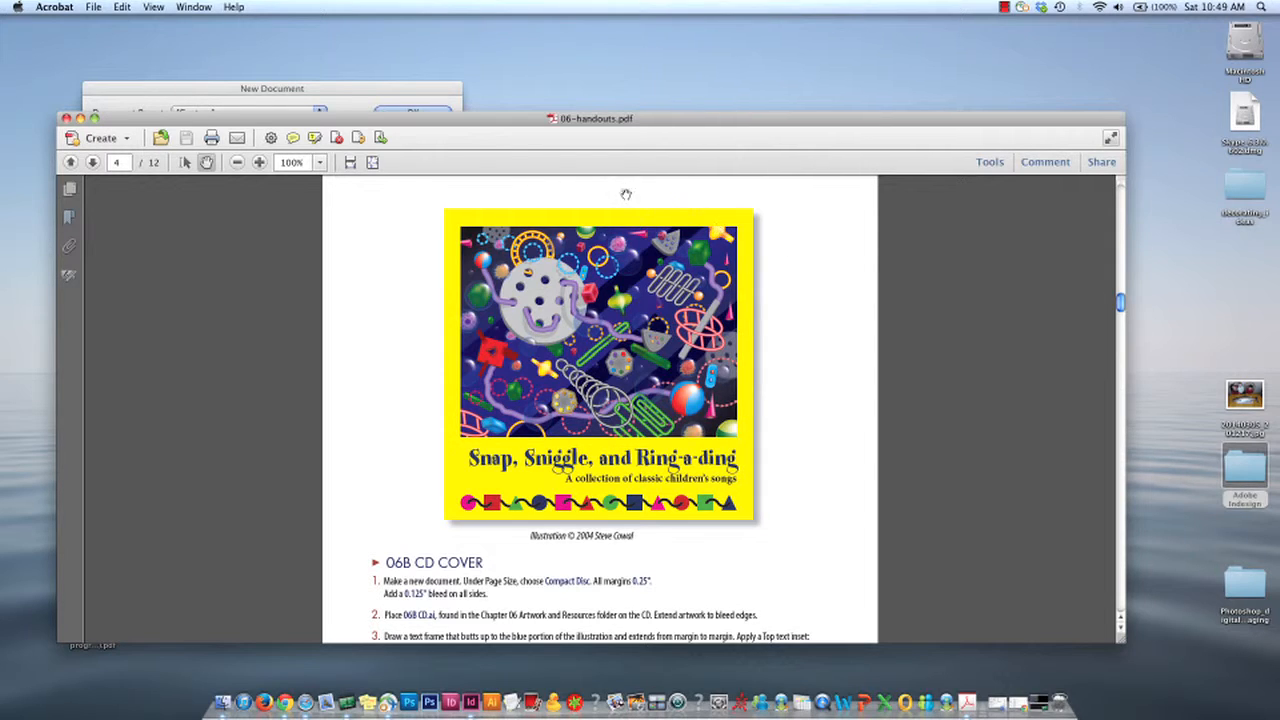
- Return to the New Document settings in InDesign, set all margins to 0.25 in and create the document
{"action": "left_click", "coordinate": [385, 94]}
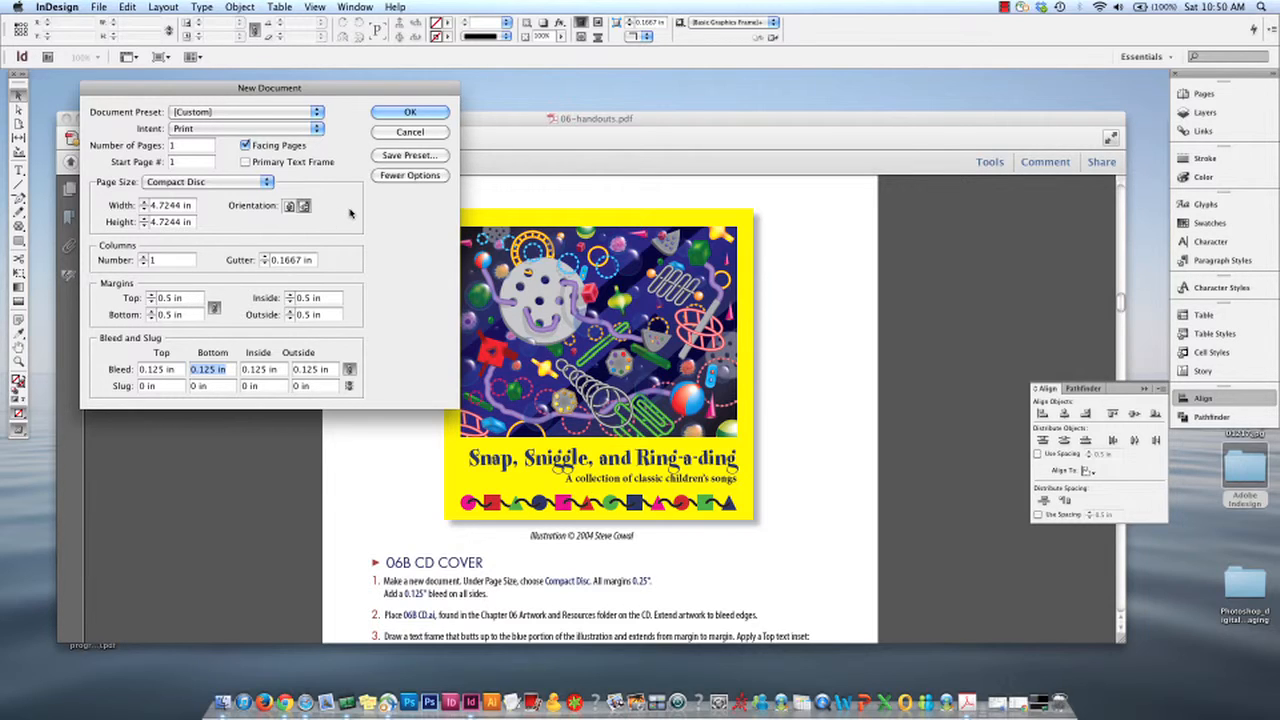
{"action": "left_click", "coordinate": [151, 301]}
{"action": "left_click", "coordinate": [151, 301]}
{"action": "left_click", "coordinate": [151, 301]}
{"action": "left_click", "coordinate": [151, 301]}
{"action": "key", "text": "Return"}
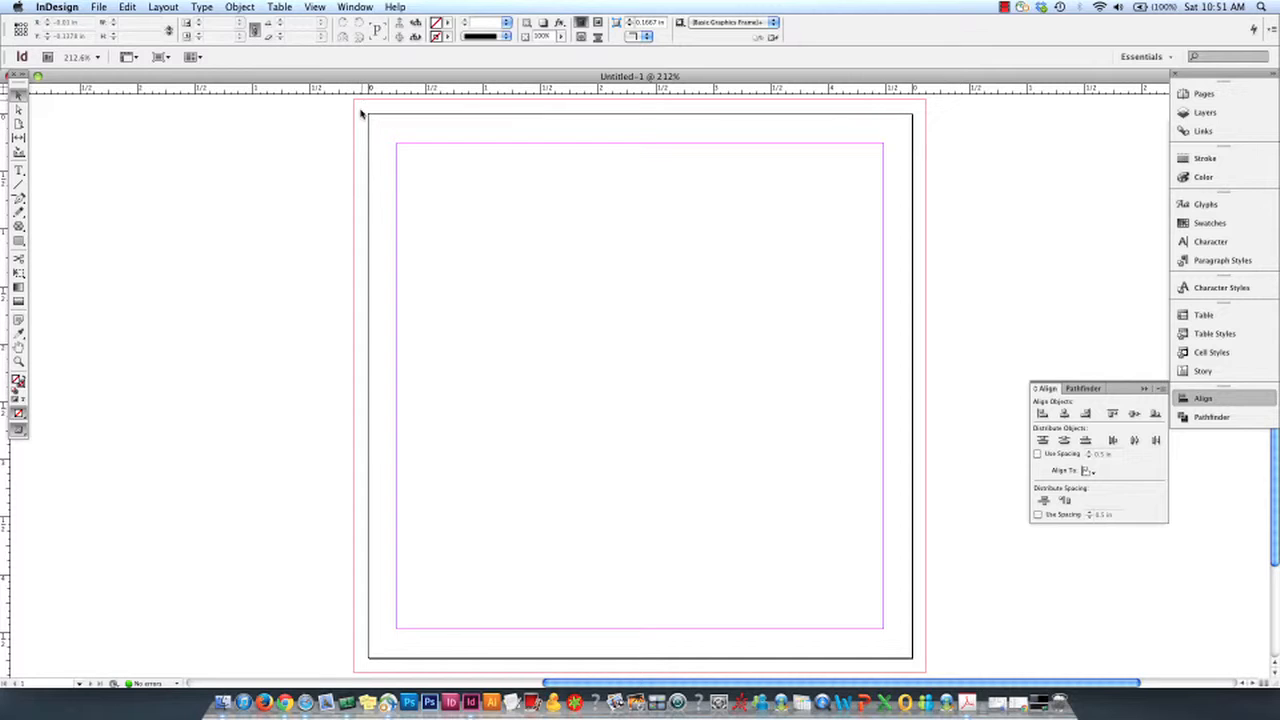
{"action": "left_click", "coordinate": [1004, 8]}
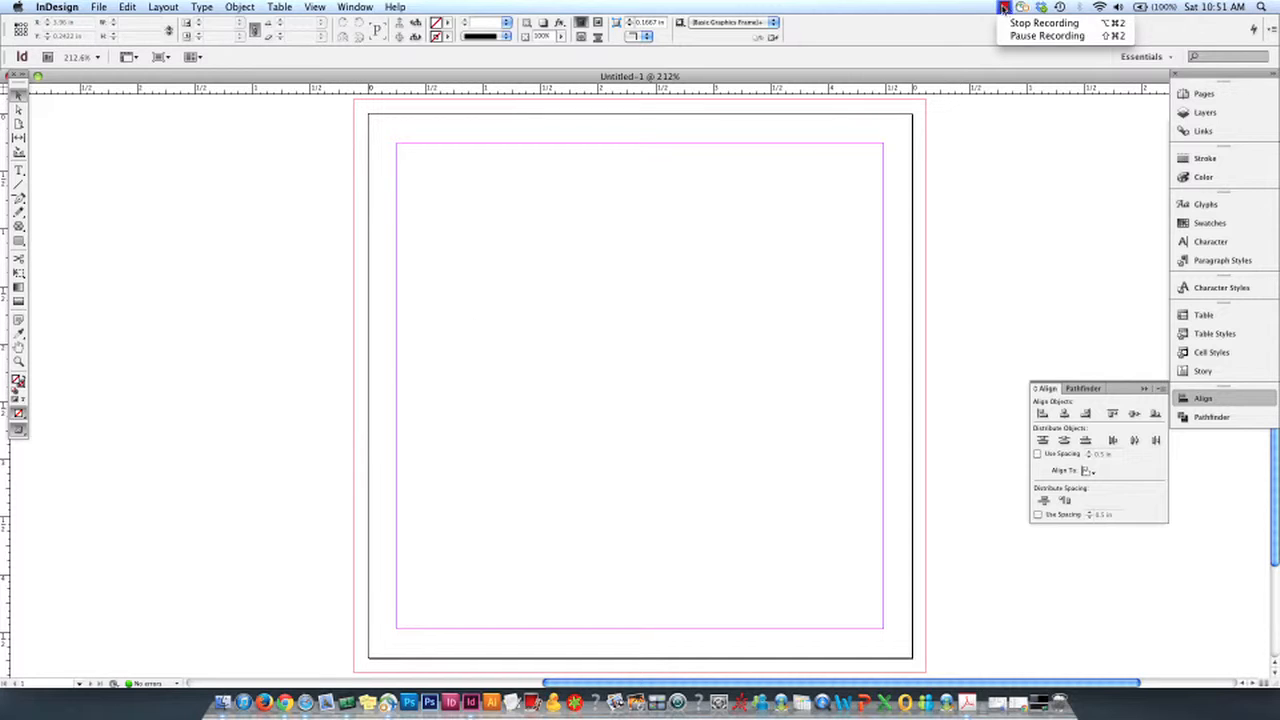
{"action": "left_click", "coordinate": [1012, 37]}
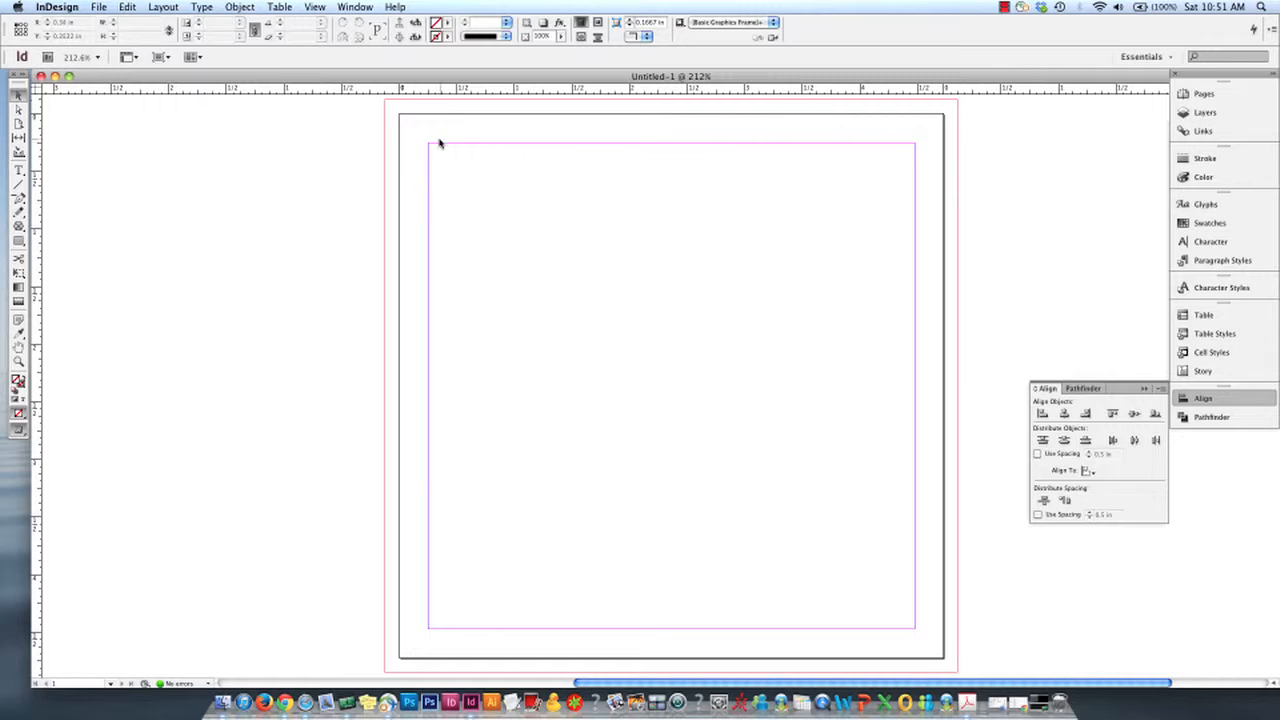
- Load 06B CD.ai for placing from the 06B CD Cover folder in 06 Artwork and Resources
{"action": "left_click", "coordinate": [128, 7]}
{"action": "mouse_move", "coordinate": [99, 7]}
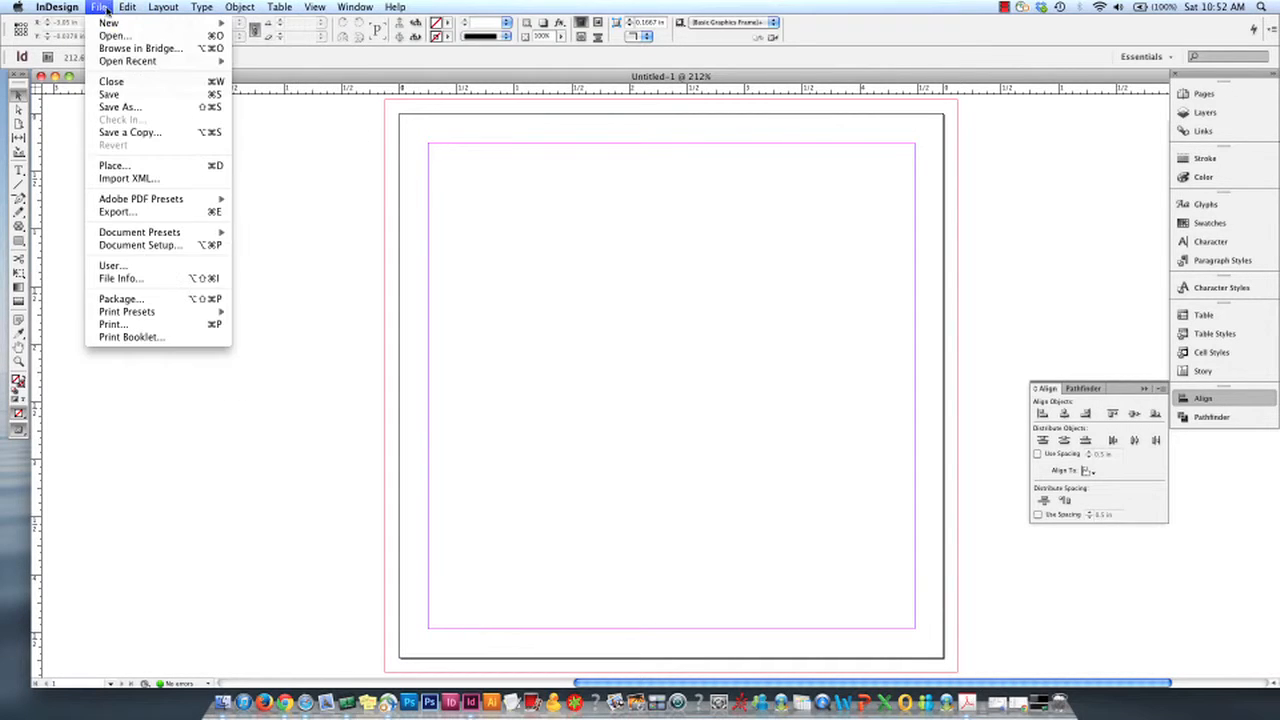
{"action": "left_click", "coordinate": [128, 166]}
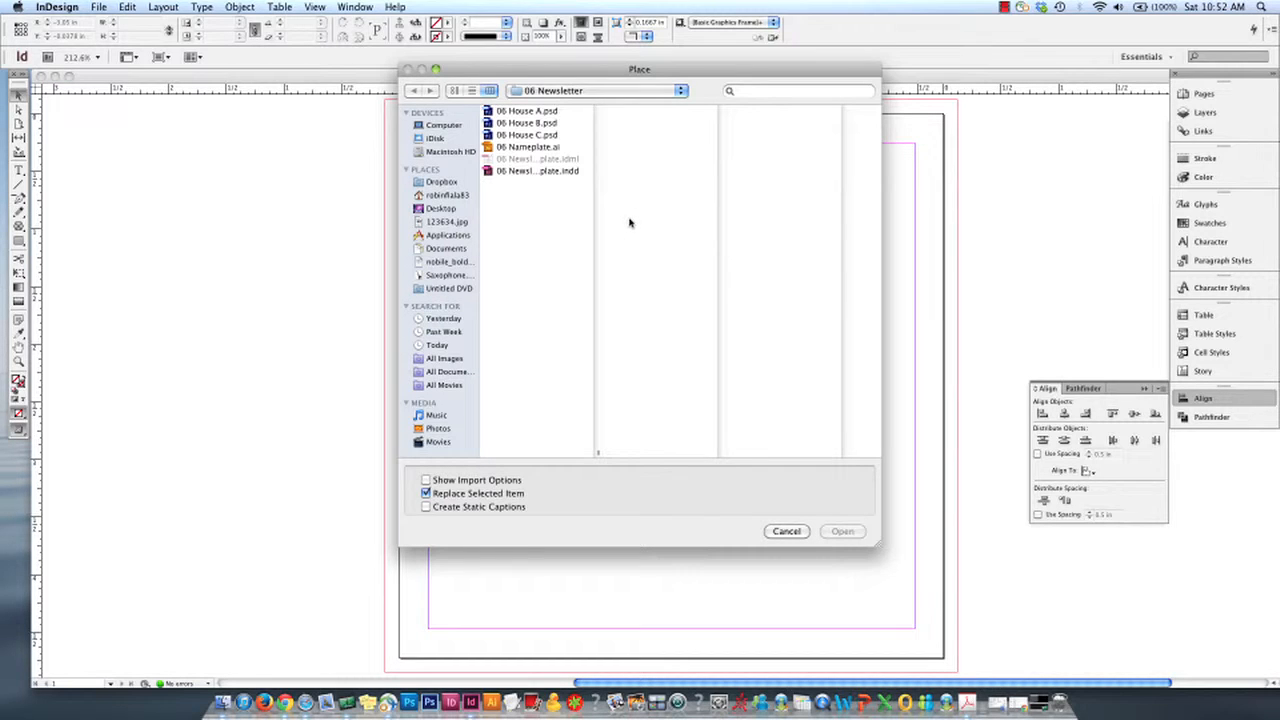
{"action": "left_click", "coordinate": [570, 91]}
{"action": "left_click", "coordinate": [573, 92]}
{"action": "left_click", "coordinate": [573, 92]}
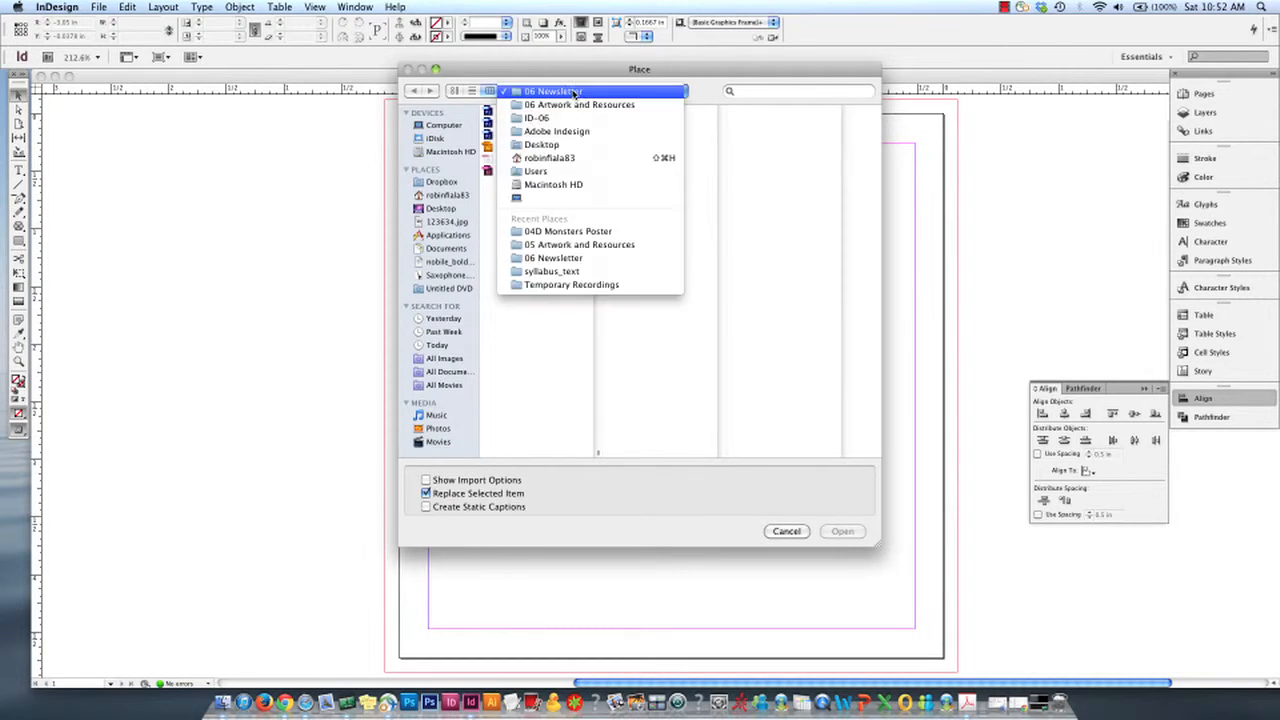
{"action": "left_click", "coordinate": [575, 105]}
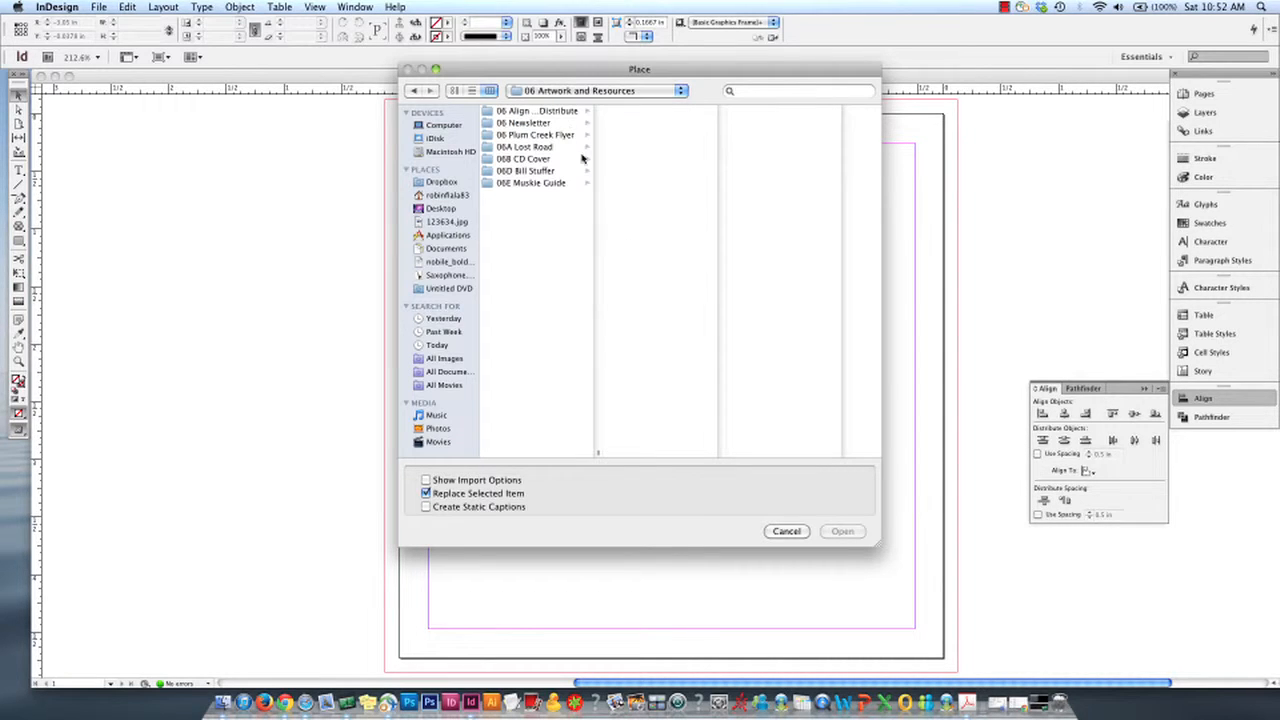
{"action": "left_click", "coordinate": [545, 159]}
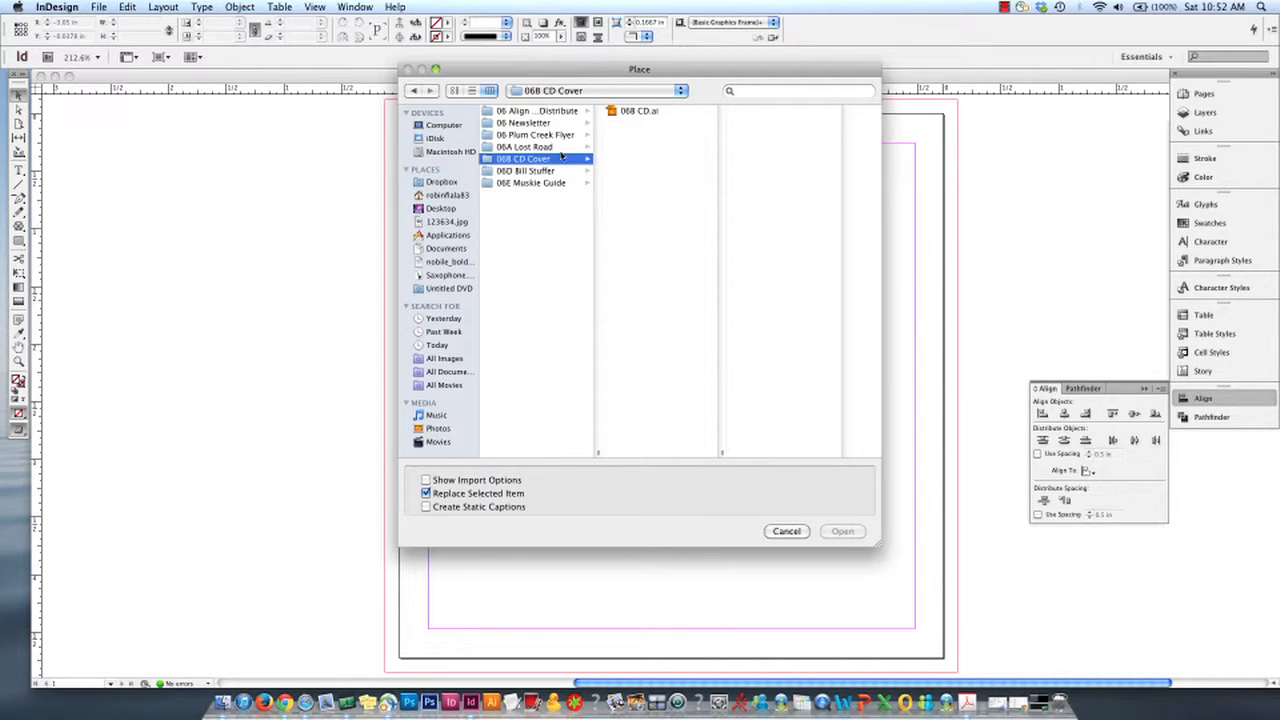
{"action": "left_click", "coordinate": [640, 111]}
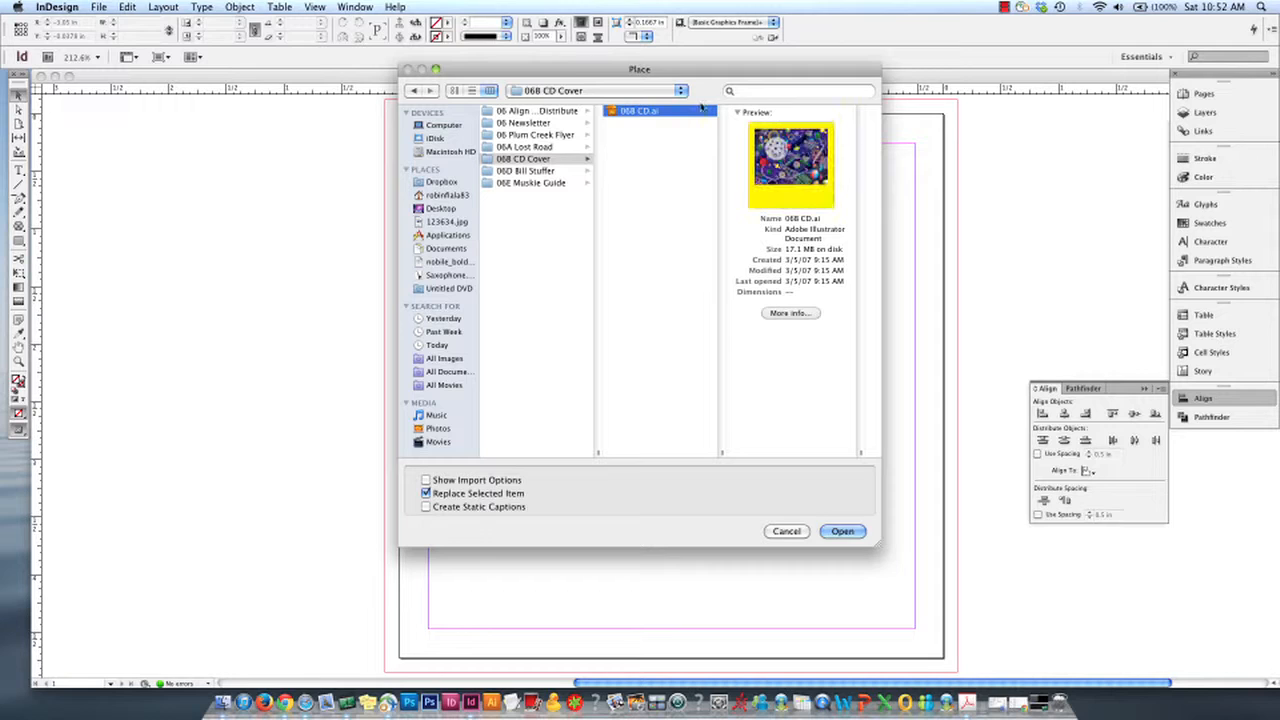
{"action": "left_click", "coordinate": [843, 531]}
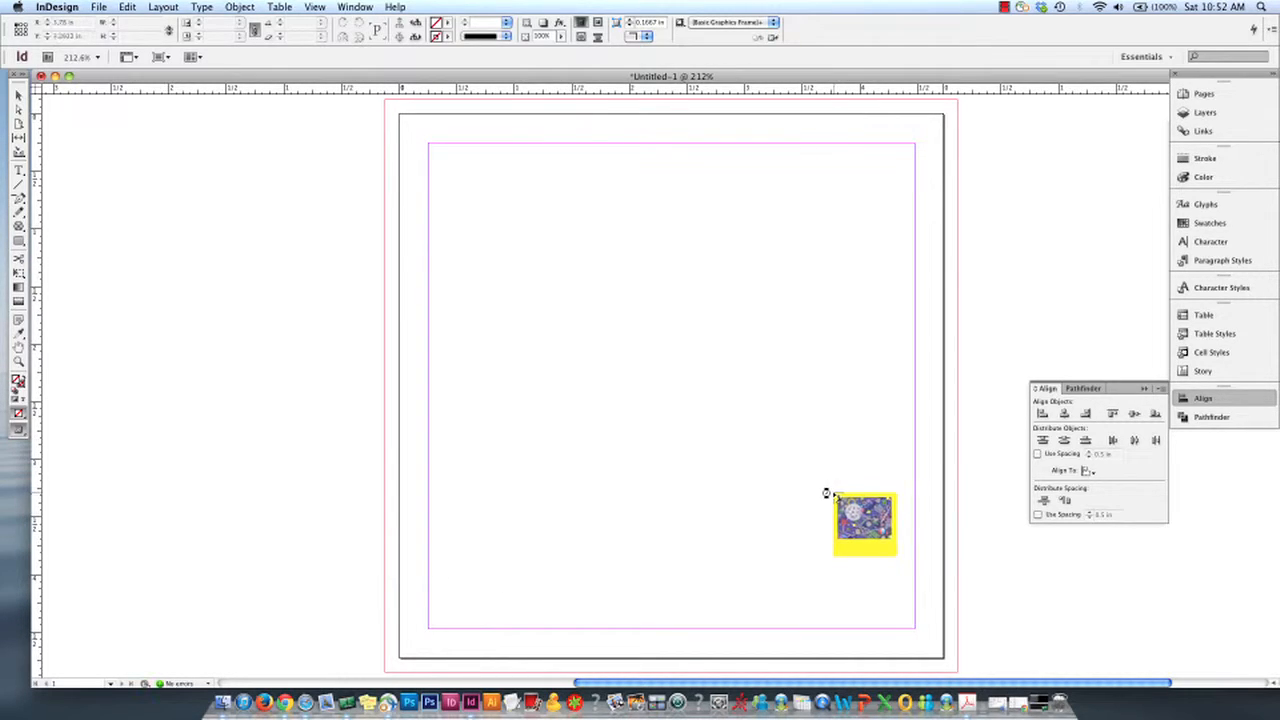
{"action": "left_click", "coordinate": [557, 295]}
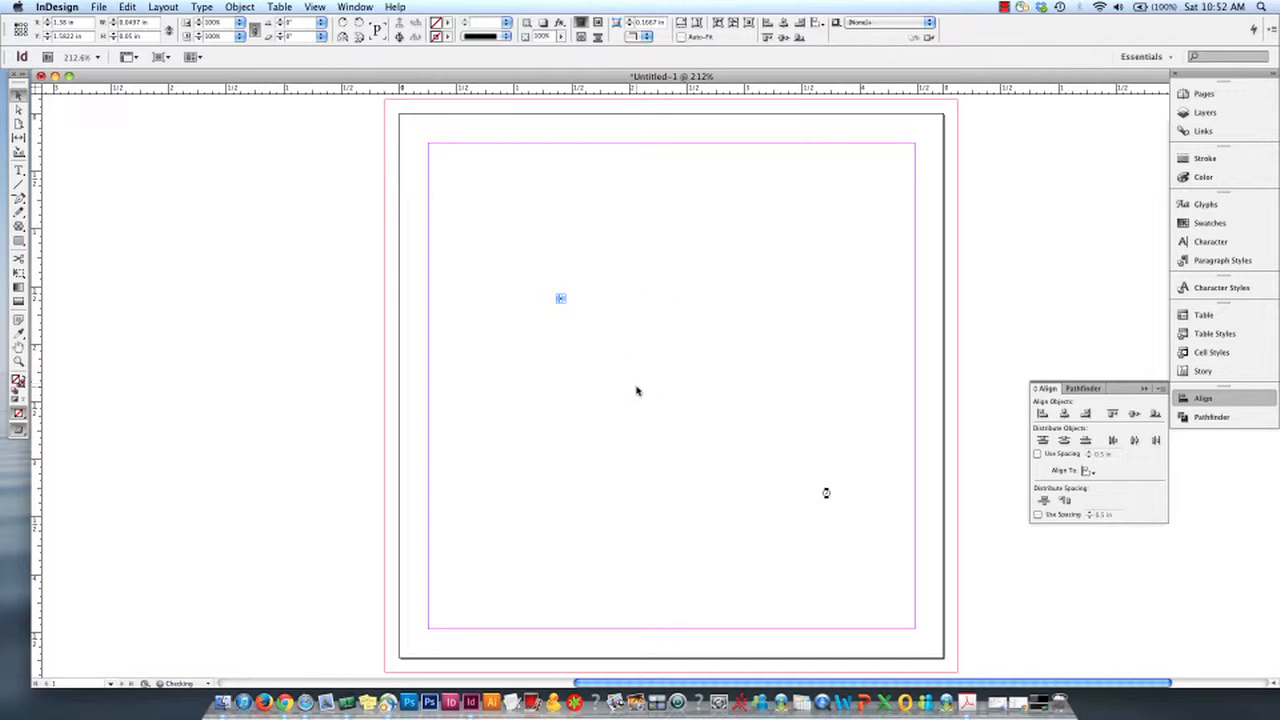
{"action": "left_click_drag", "start_coordinate": [569, 306], "coordinate": [936, 578]}
{"action": "key", "text": "super+z"}
{"action": "key", "text": "super+z"}
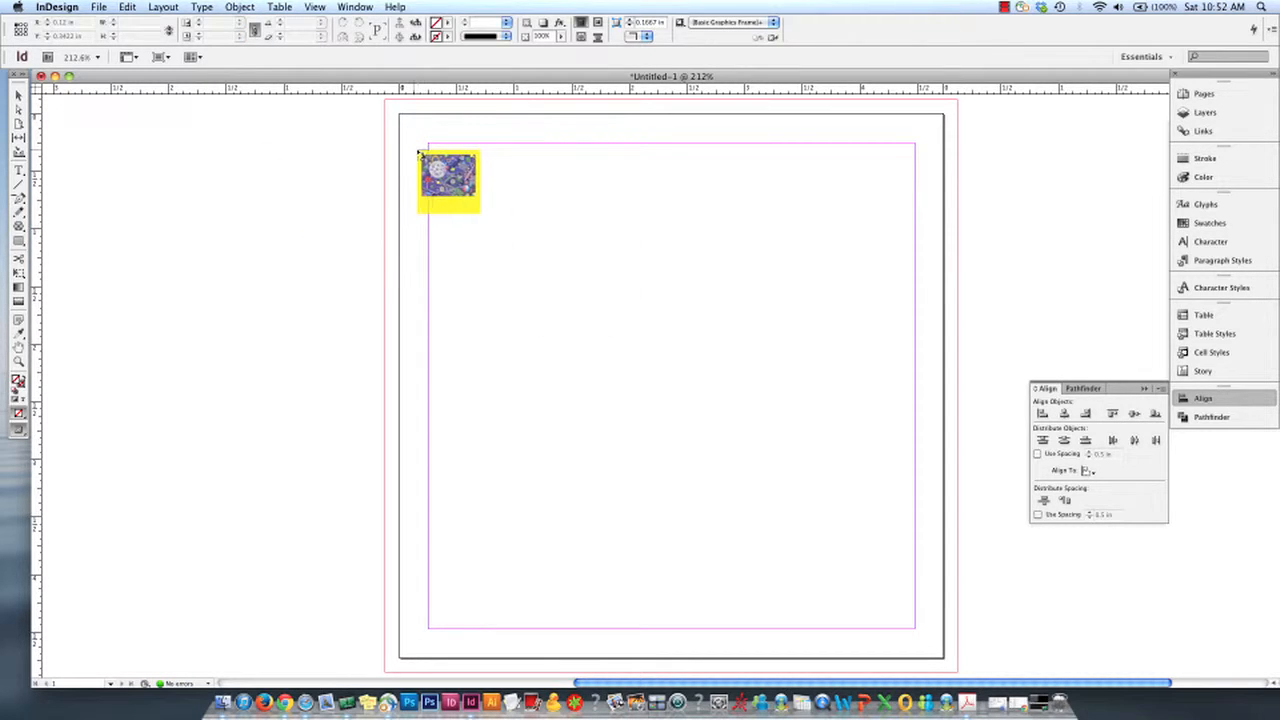
- Place the CD artwork at full size and move its upper-left corner to the bleed corner at X -0.125 in, Y -0.125 in
{"action": "left_click", "coordinate": [410, 150]}
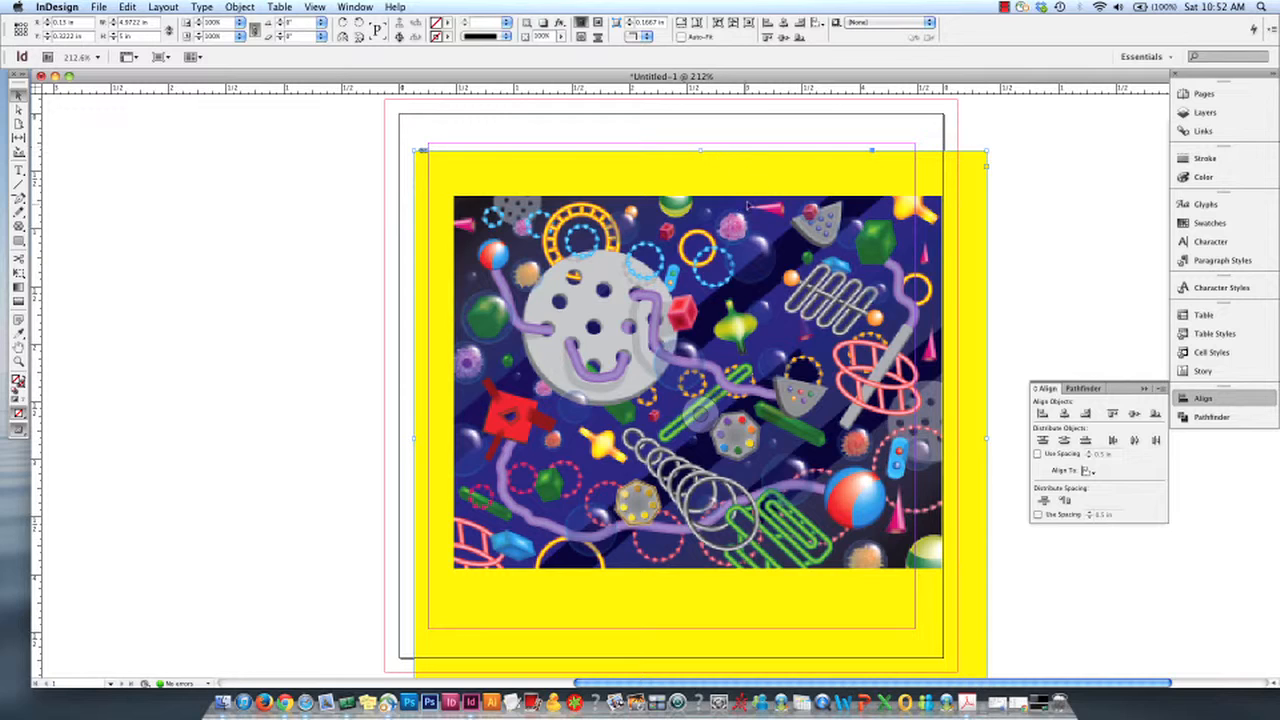
{"action": "left_click_drag", "start_coordinate": [777, 190], "coordinate": [772, 157]}
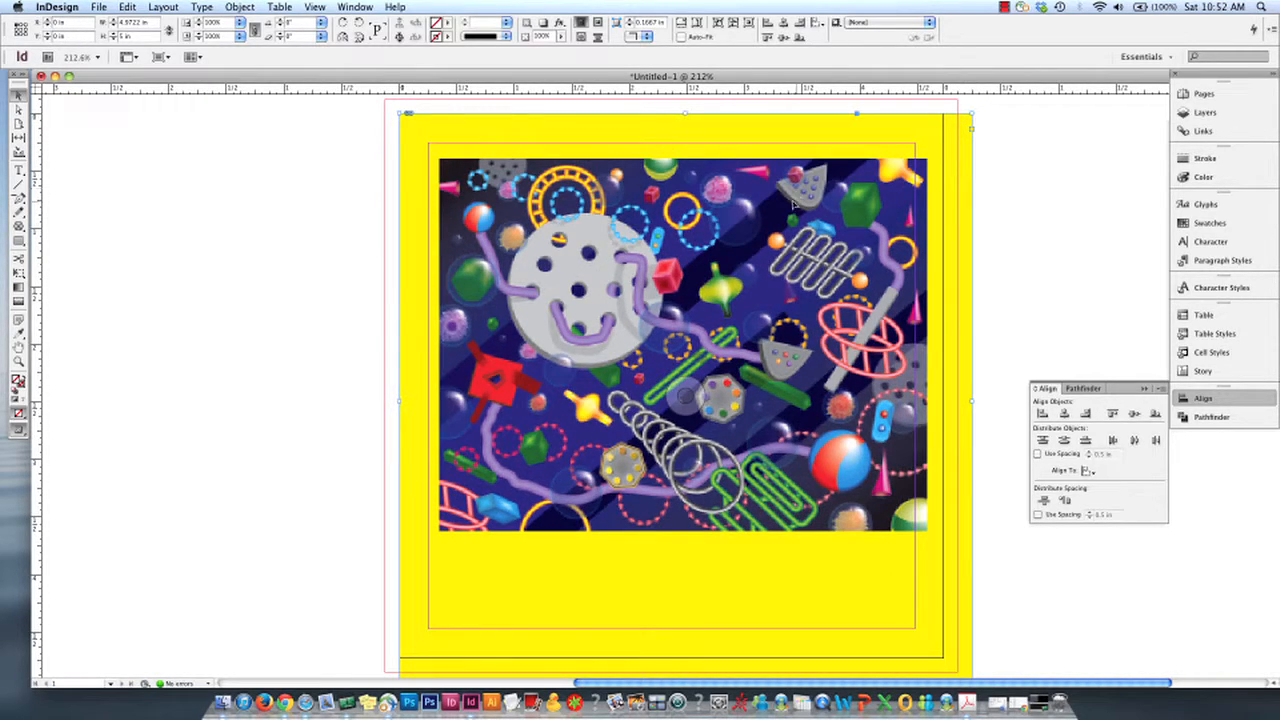
{"action": "left_click_drag", "start_coordinate": [794, 204], "coordinate": [780, 201]}
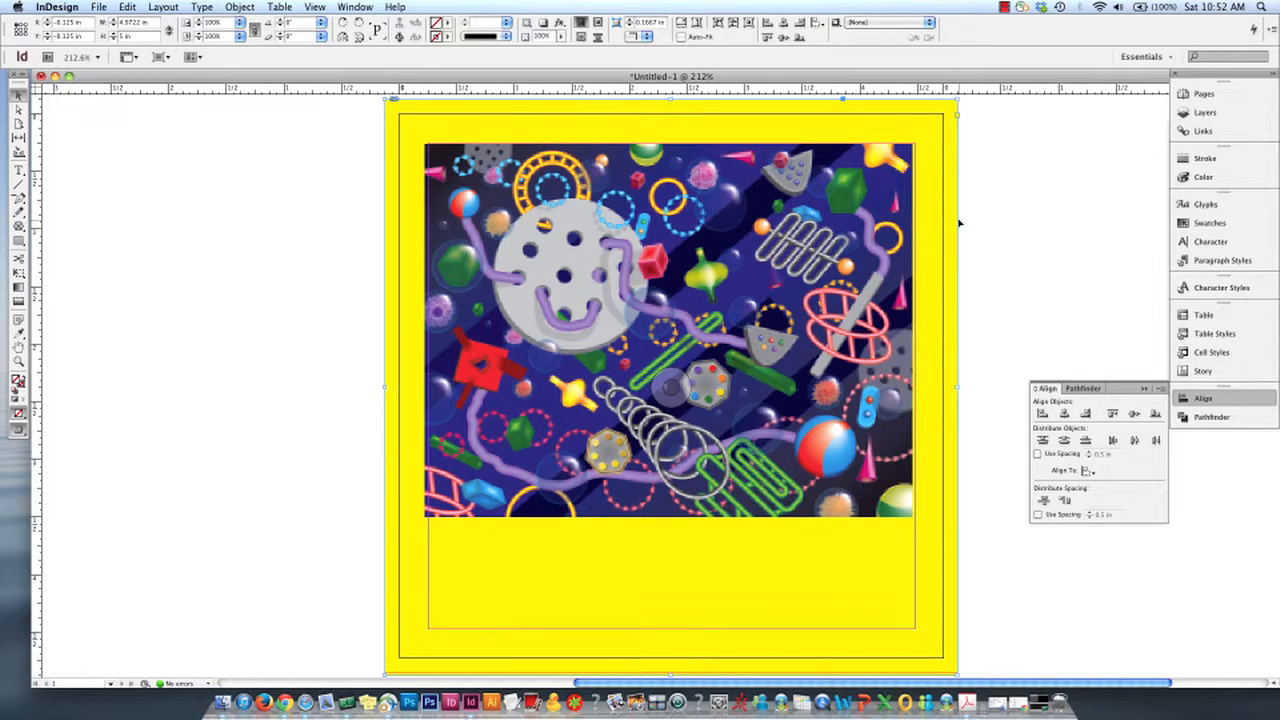
- Nudge the artwork right and slightly up to X -0.0972 in, Y -0.1389 in, aligning the illustration with the margin guides
{"action": "key", "text": "Right"}
{"action": "key", "text": "Right"}
{"action": "key", "text": "Up"}
{"action": "key", "text": "Up"}
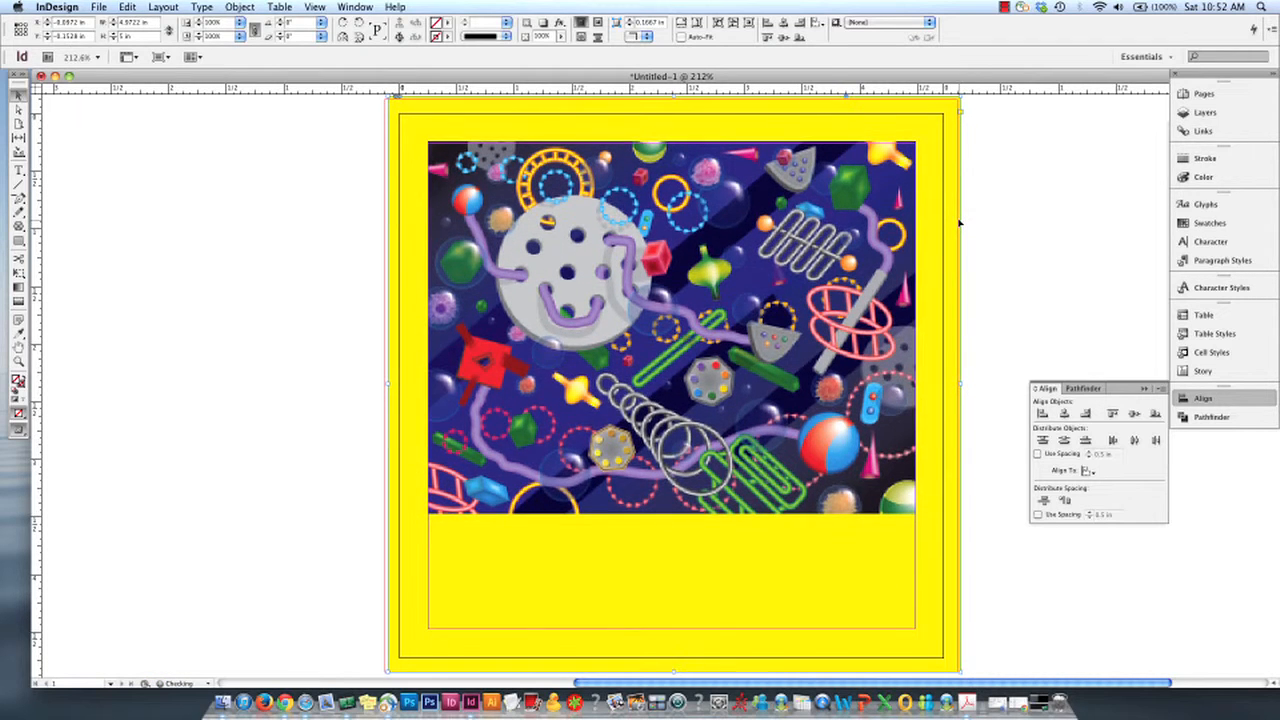
{"action": "key", "text": "Down"}
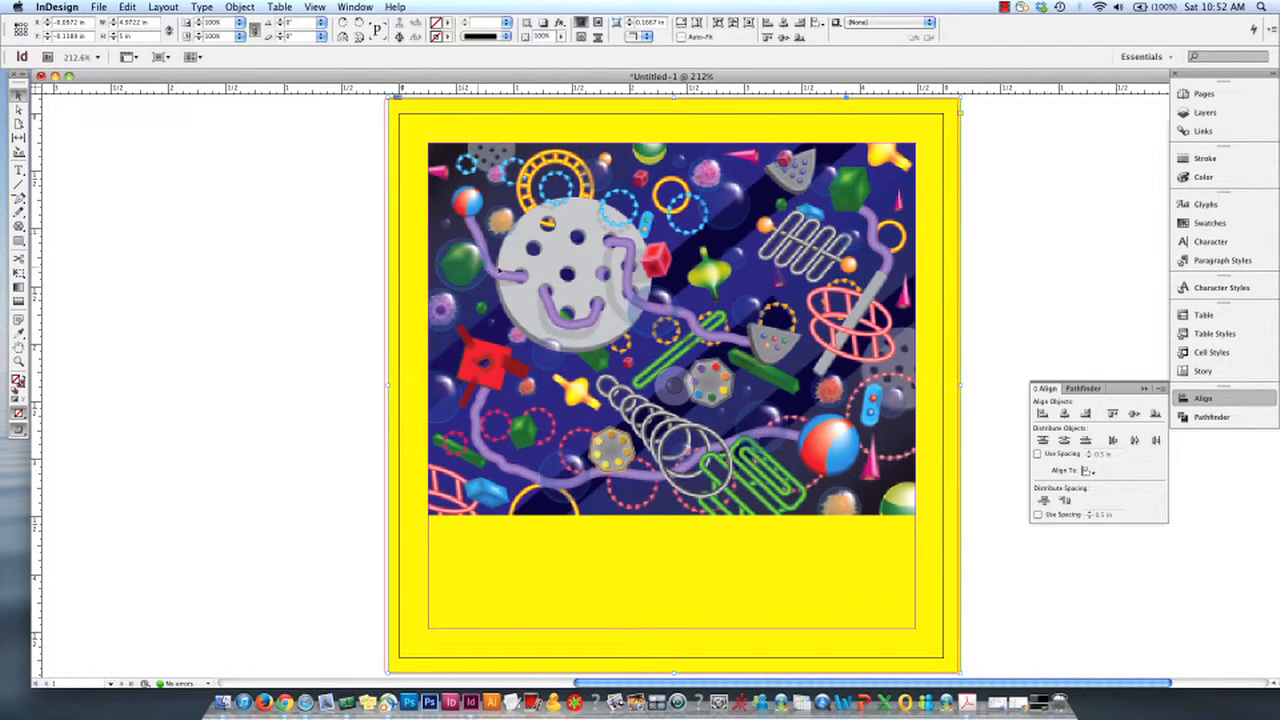
- Move the artwork back to X -0.125 in, Y -0.125 in and set the display performance to High Quality Display
{"action": "left_click_drag", "start_coordinate": [547, 263], "coordinate": [545, 267]}
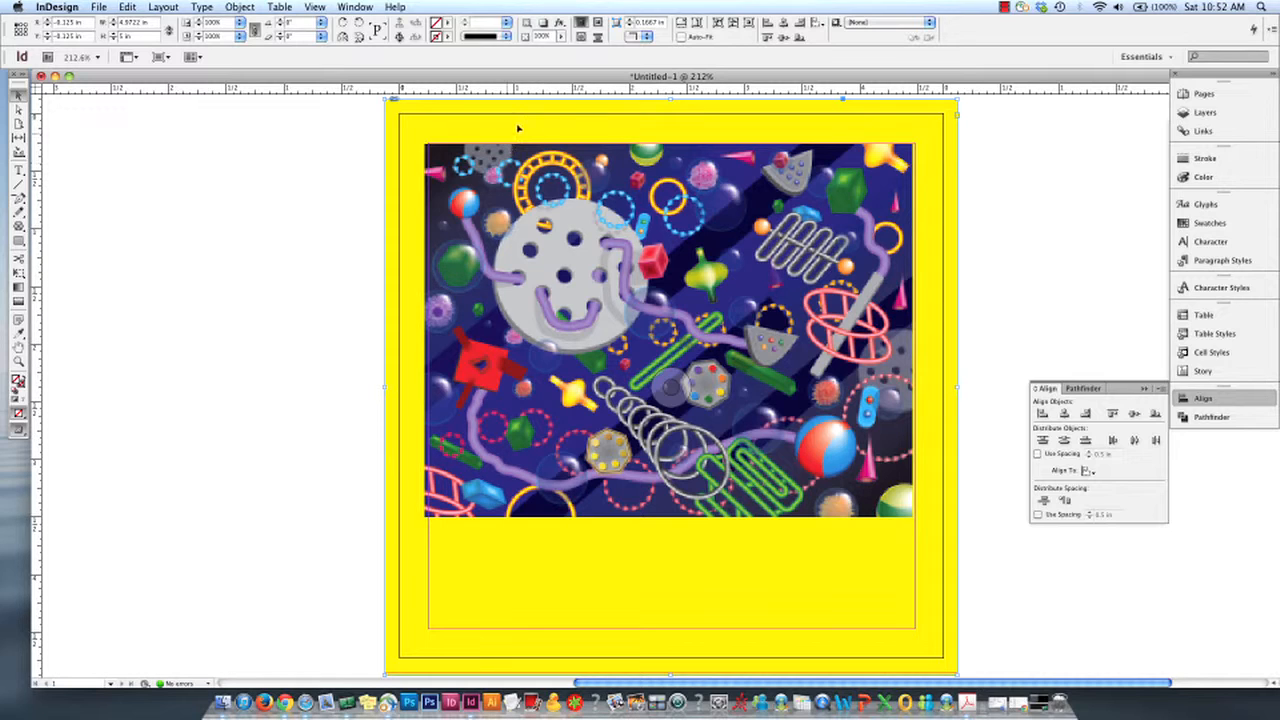
{"action": "left_click", "coordinate": [353, 7]}
{"action": "mouse_move", "coordinate": [317, 8]}
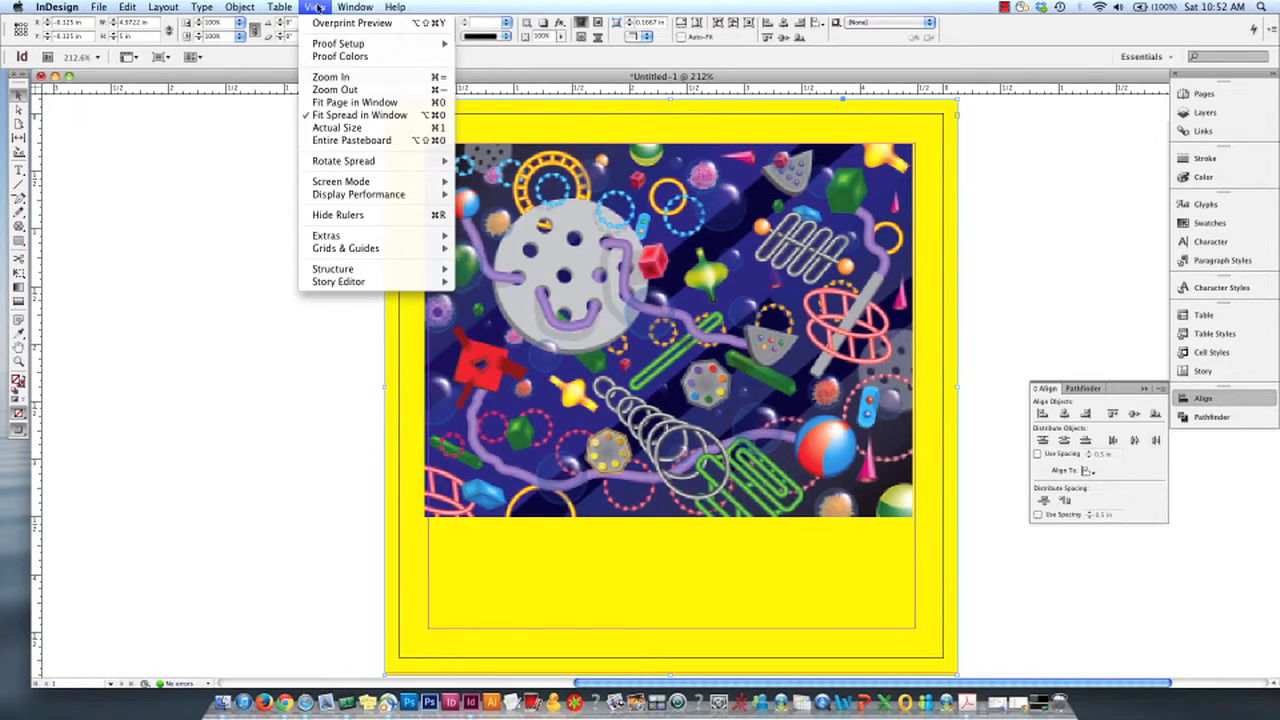
{"action": "mouse_move", "coordinate": [345, 200]}
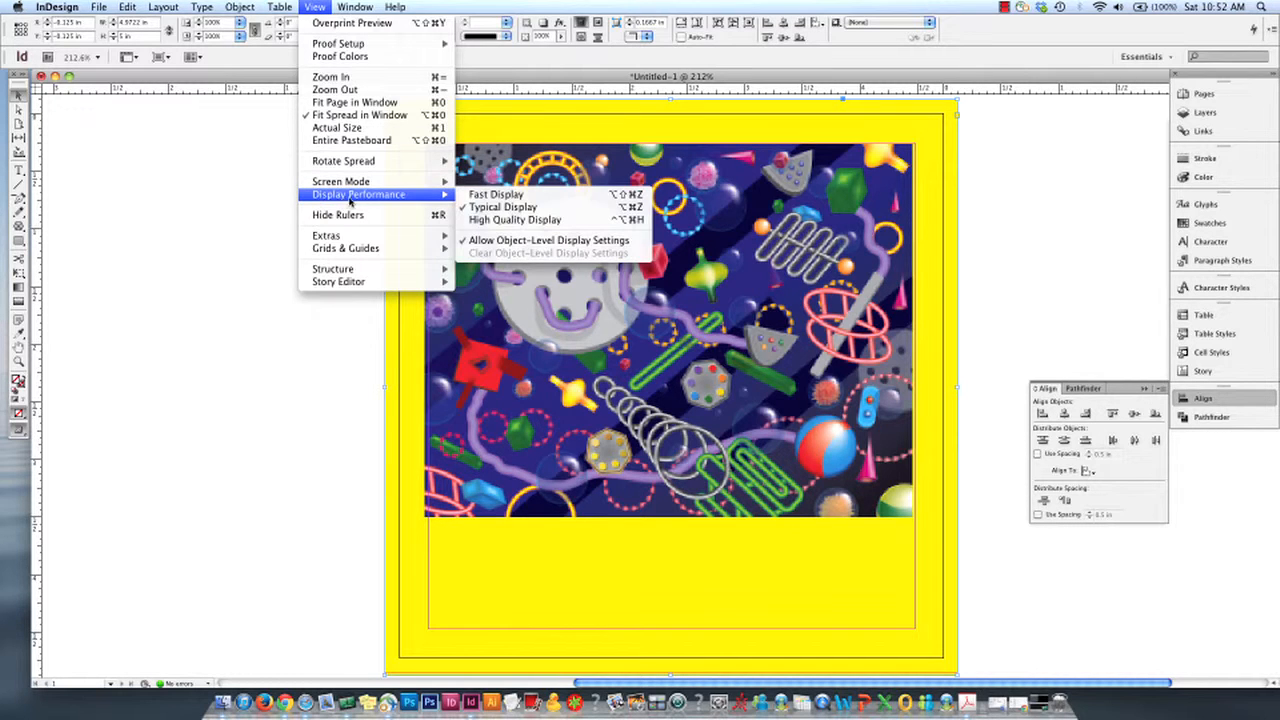
{"action": "left_click", "coordinate": [509, 218]}
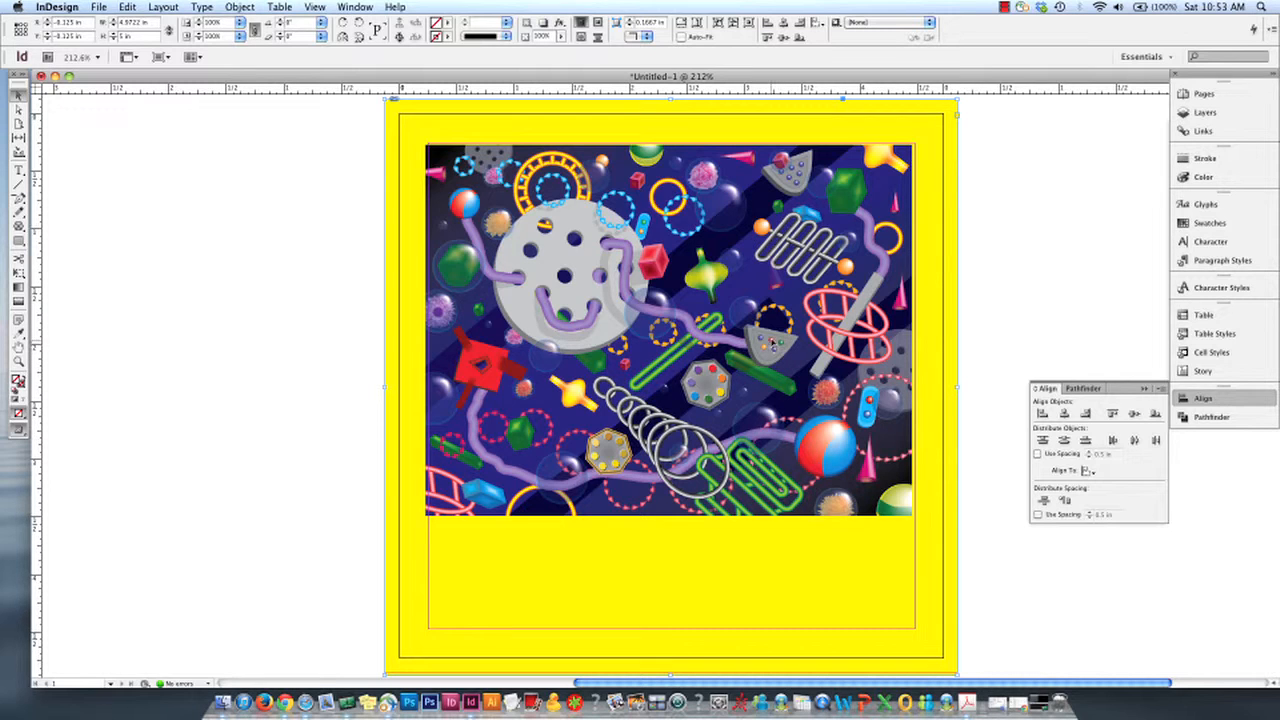
- Select the placed graphic inside its frame and nudge it to content offset X 0.0278 in, Y -0.0139 in
{"action": "key", "text": "a"}
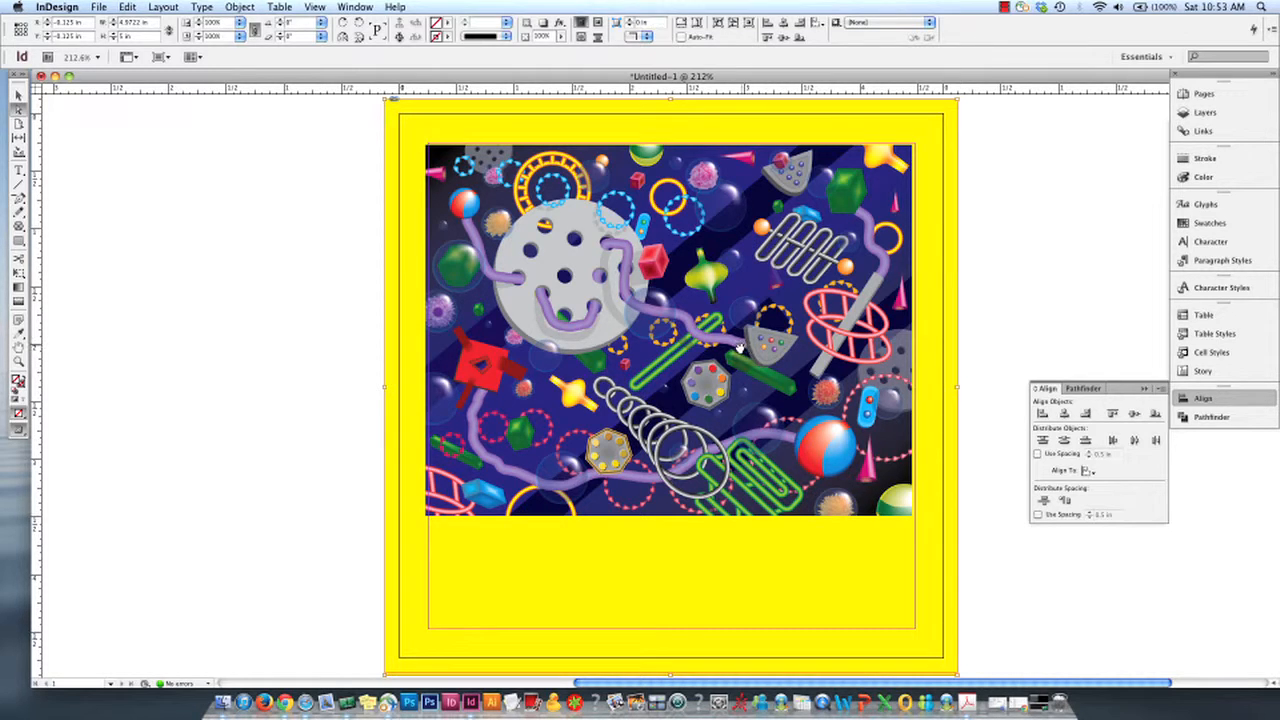
{"action": "left_click", "coordinate": [745, 349]}
{"action": "left_click_drag", "start_coordinate": [743, 347], "coordinate": [745, 348]}
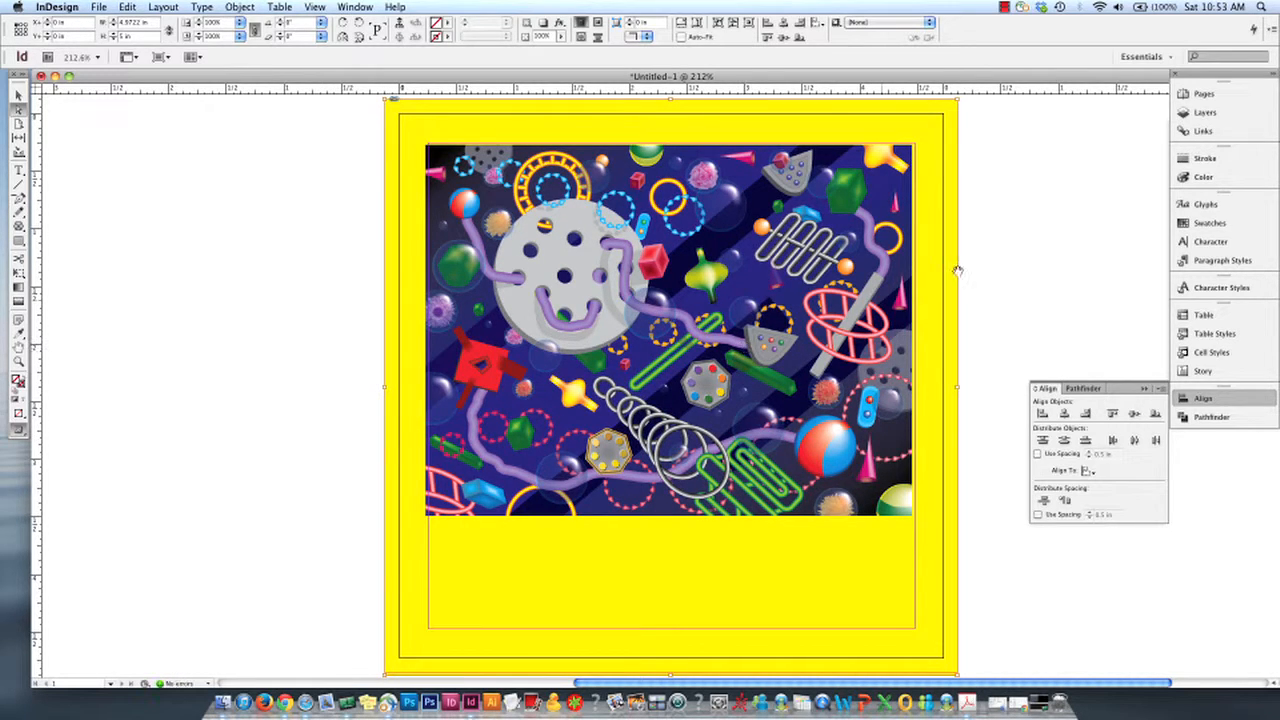
{"action": "key", "text": "Right"}
{"action": "key", "text": "Right"}
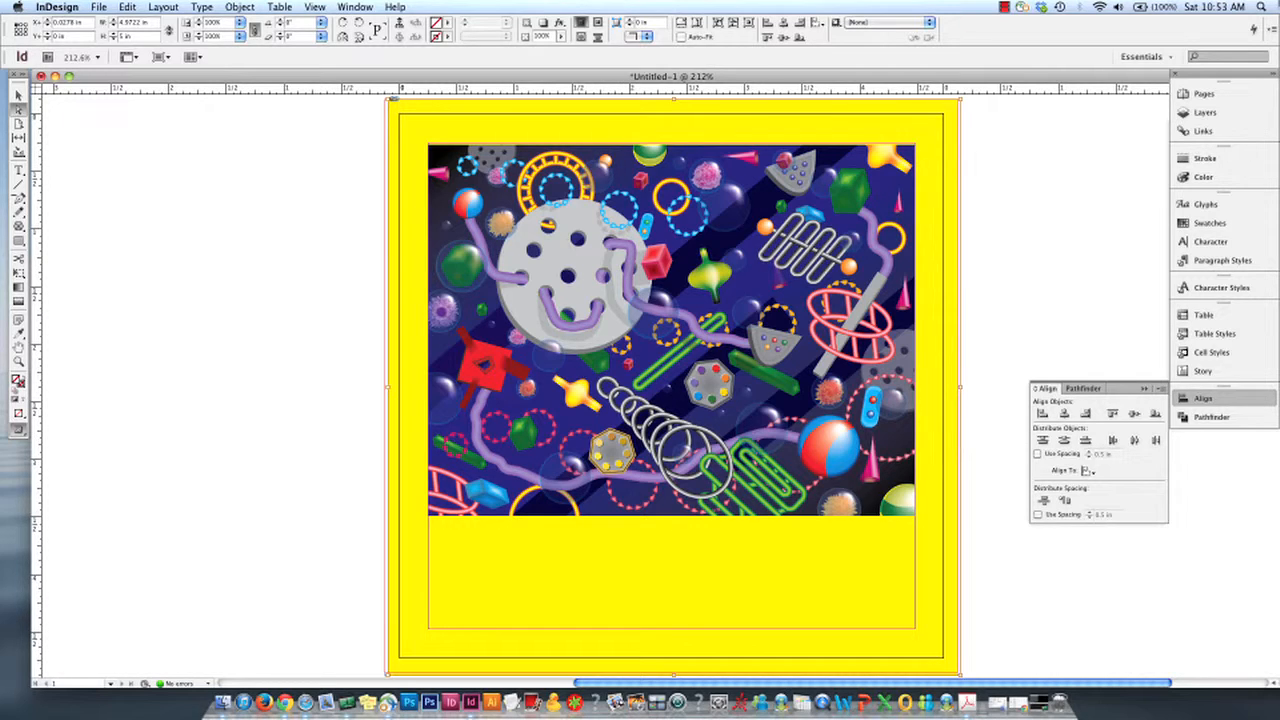
{"action": "key", "text": "Up"}
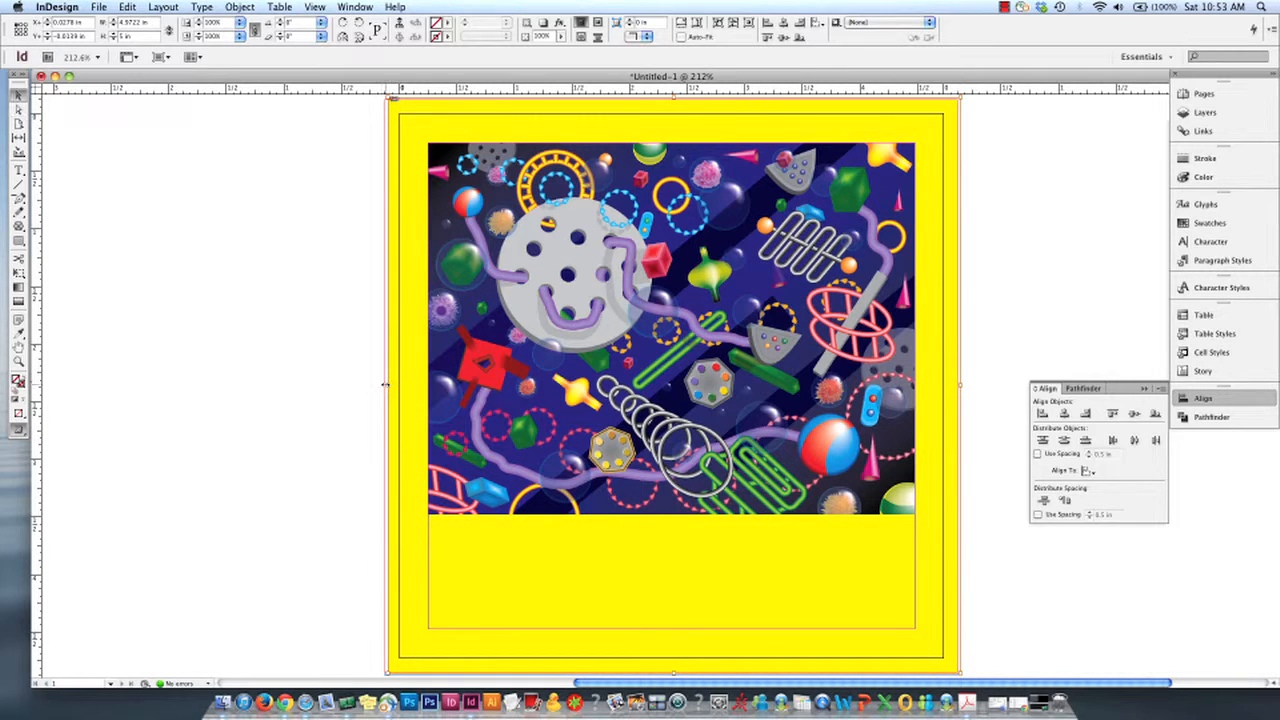
- Stretch the graphic's left edge out to the bleed guide and align the artwork's bottom edge with the lower bleed guide
{"action": "left_click_drag", "start_coordinate": [381, 389], "coordinate": [377, 389]}
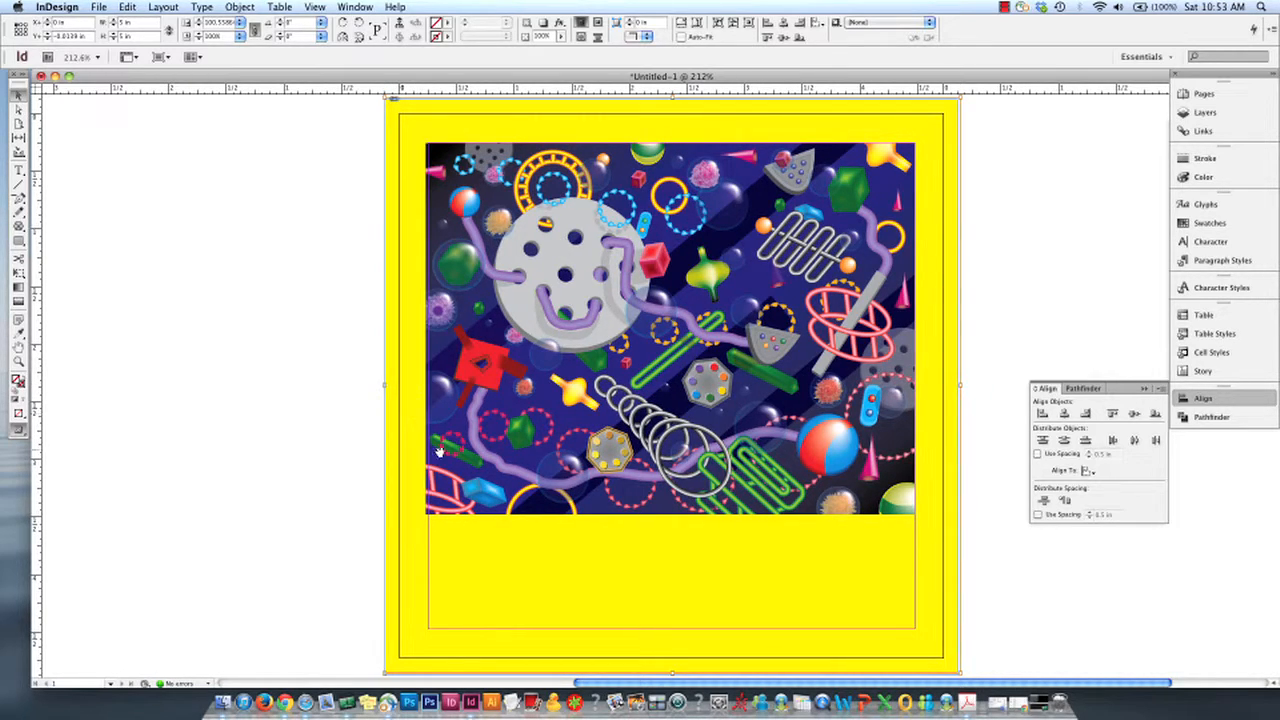
{"action": "left_click", "coordinate": [1008, 258]}
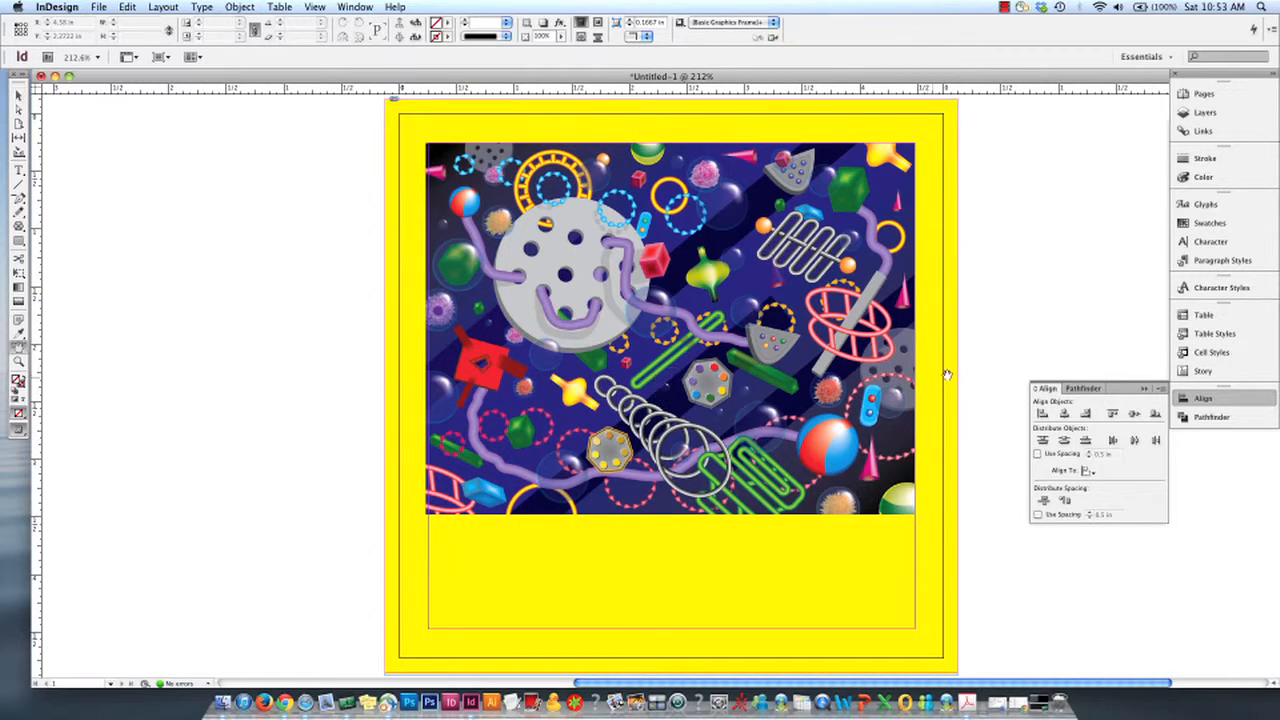
{"action": "scroll", "coordinate": [940, 375], "scroll_direction": "down", "scroll_amount": 3}
{"action": "scroll", "coordinate": [942, 273], "scroll_direction": "down", "scroll_amount": 1}
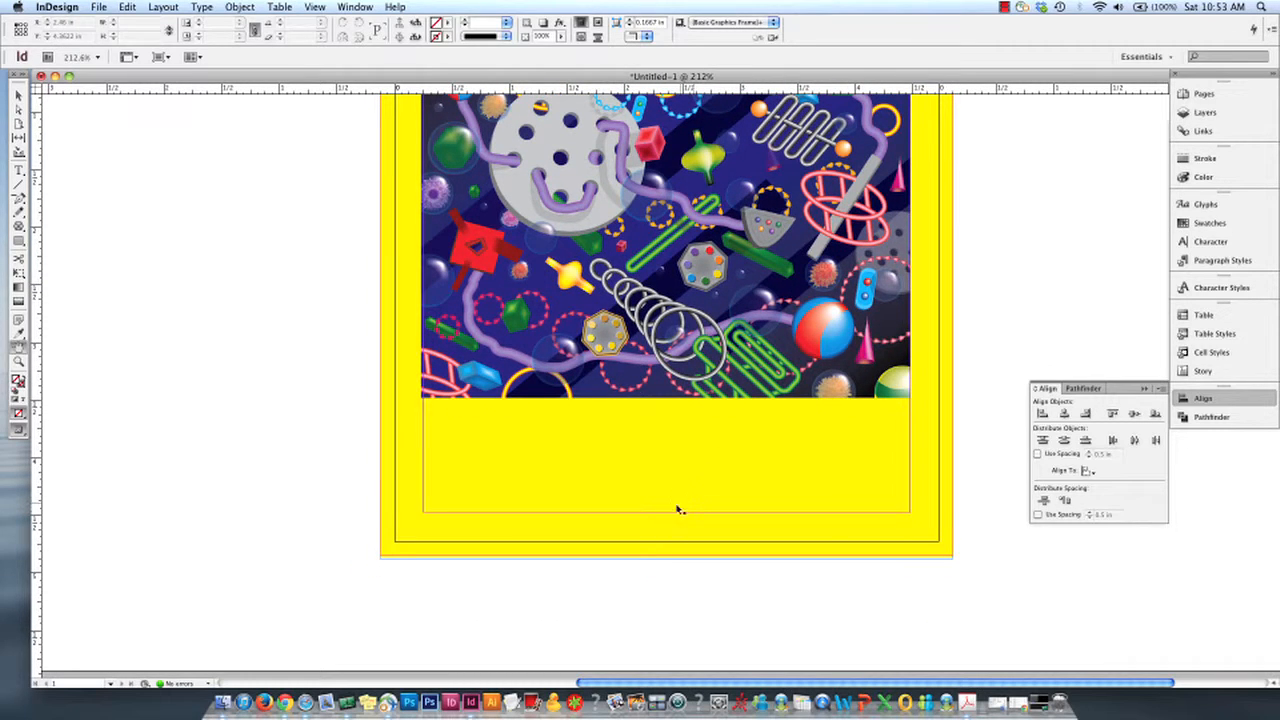
{"action": "left_click", "coordinate": [668, 555]}
{"action": "left_click_drag", "start_coordinate": [667, 559], "coordinate": [668, 555]}
{"action": "left_click", "coordinate": [671, 598]}
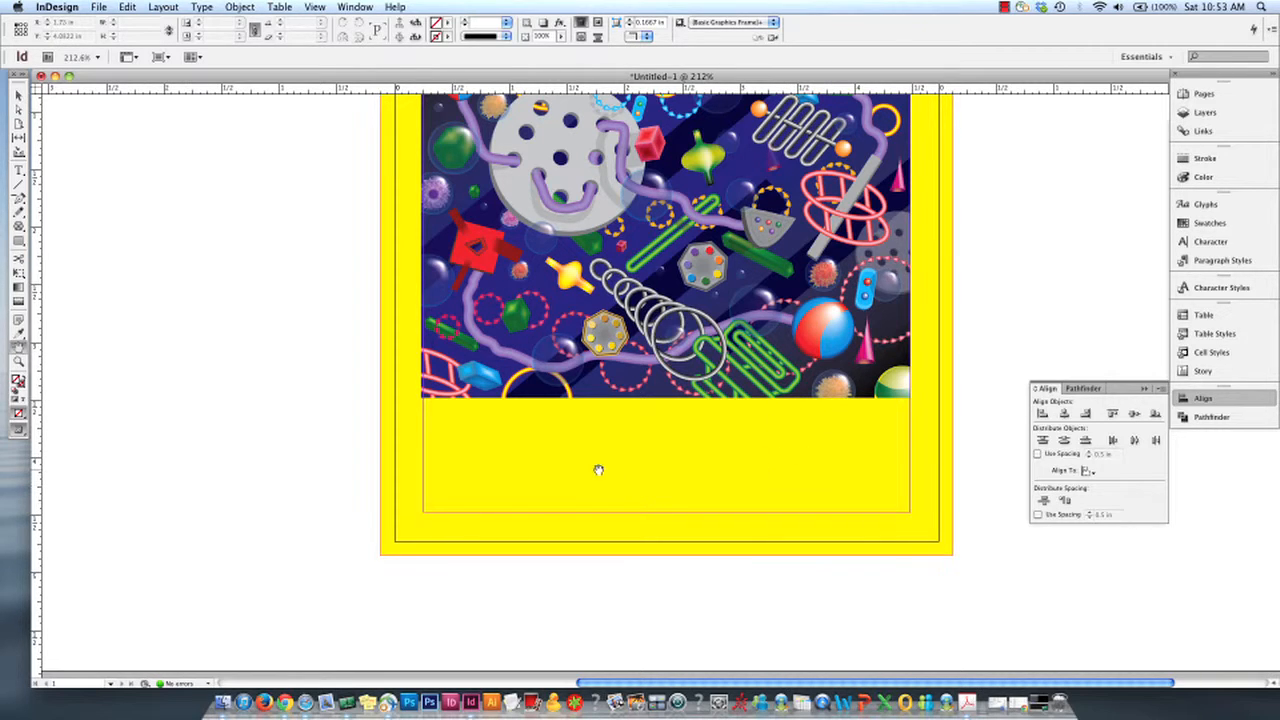
{"action": "scroll", "coordinate": [597, 466], "scroll_direction": "up", "scroll_amount": 5}
{"action": "scroll", "coordinate": [597, 466], "scroll_direction": "right", "scroll_amount": 2}
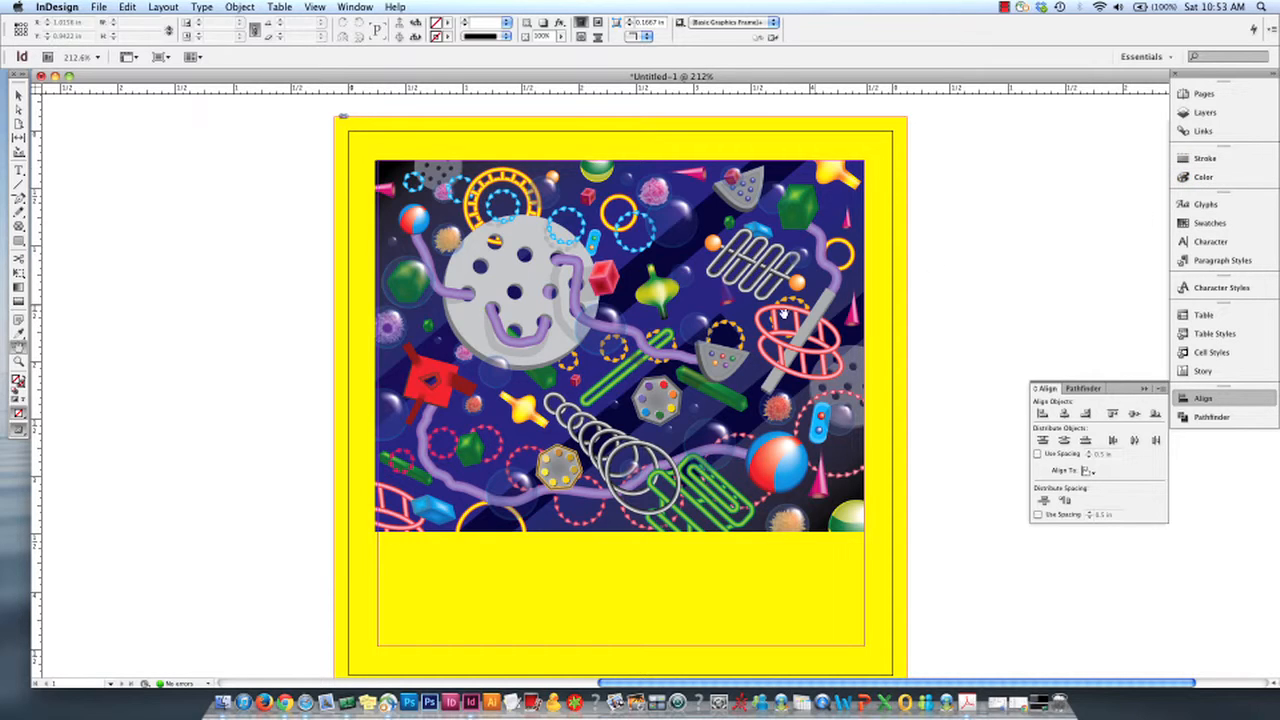
{"action": "left_click", "coordinate": [1005, 8]}
{"action": "left_click", "coordinate": [1024, 37]}
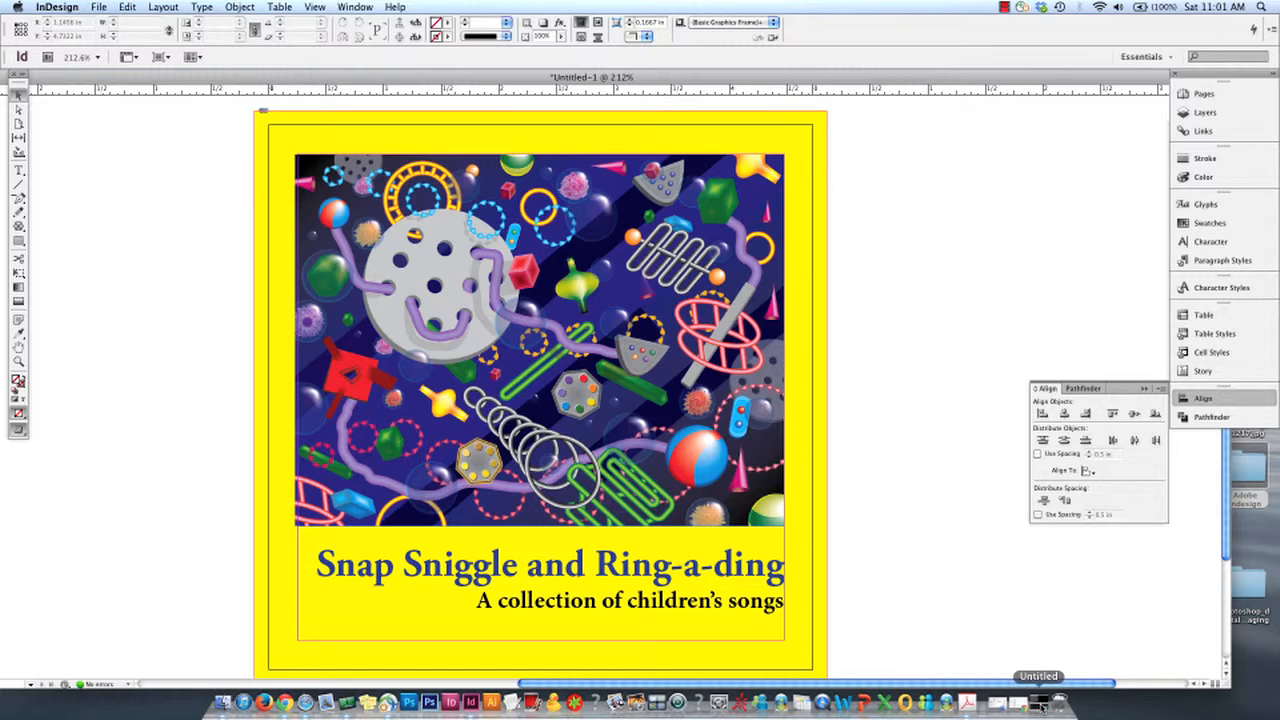
- Switch to Acrobat to examine the sample CD cover and its row of shapes in 06-handouts.pdf, and return to InDesign
{"action": "left_click", "coordinate": [967, 704]}
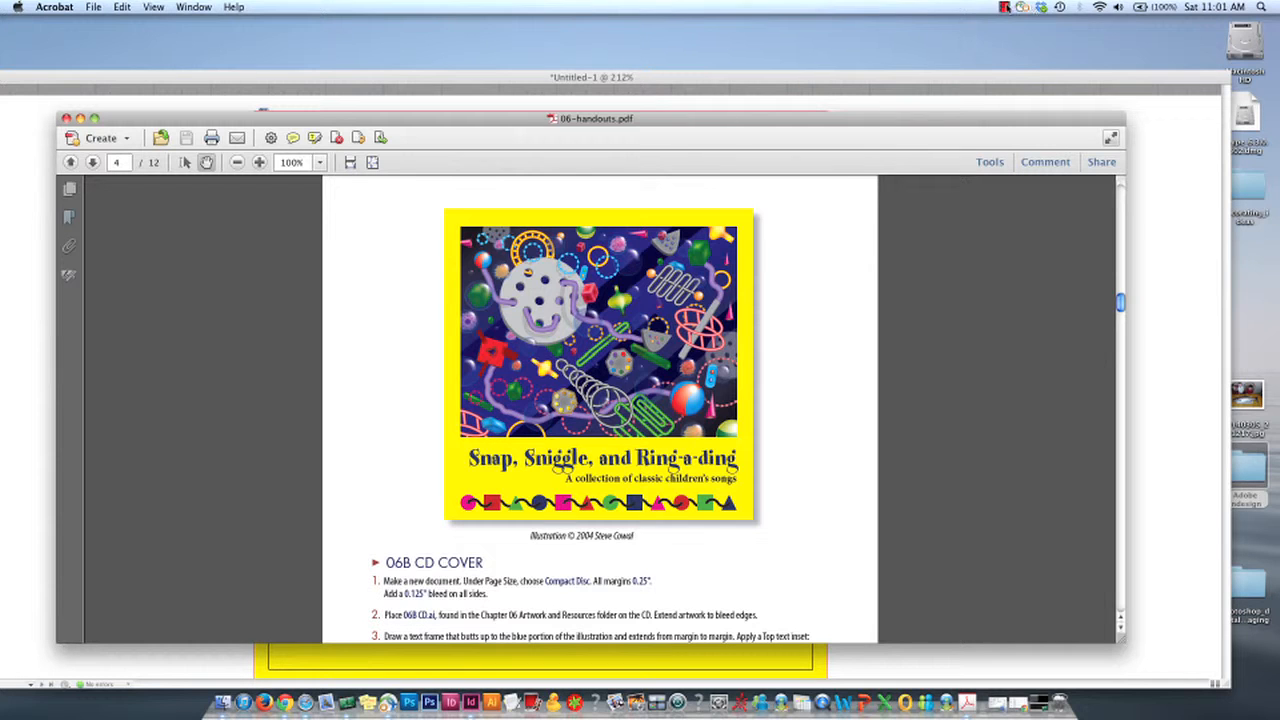
{"action": "left_click", "coordinate": [1004, 7]}
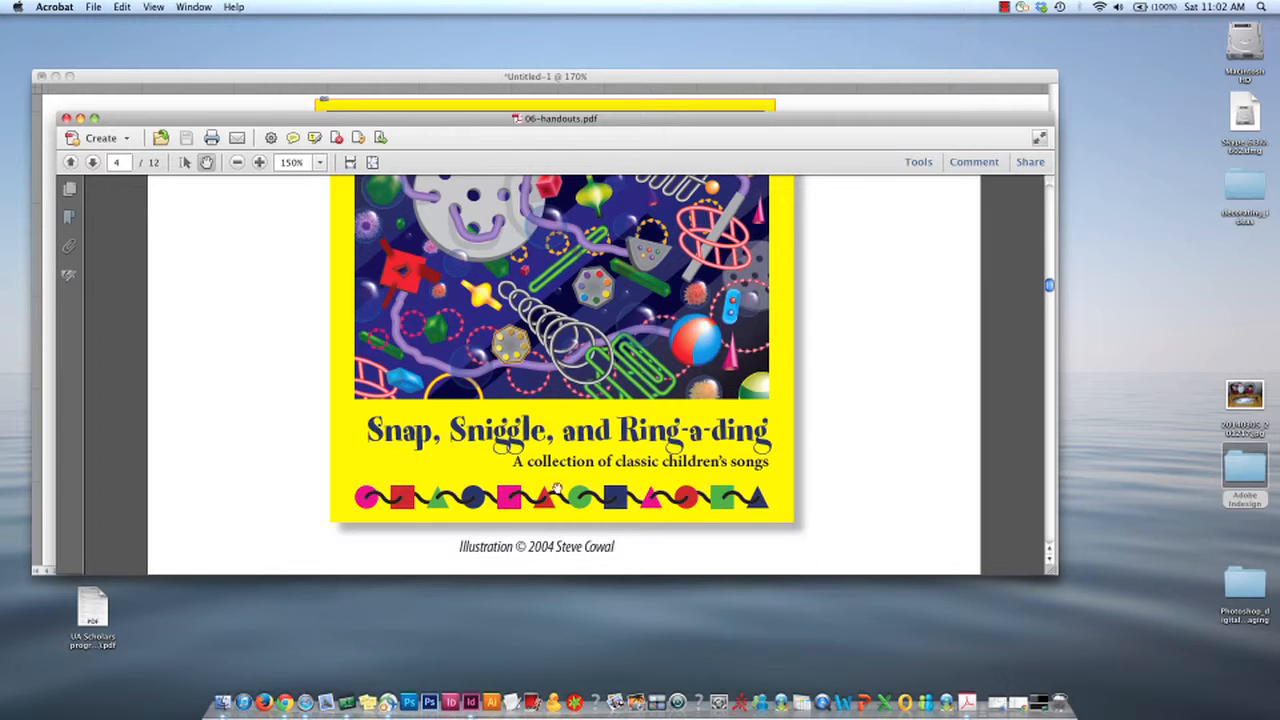
{"action": "left_click", "coordinate": [780, 85]}
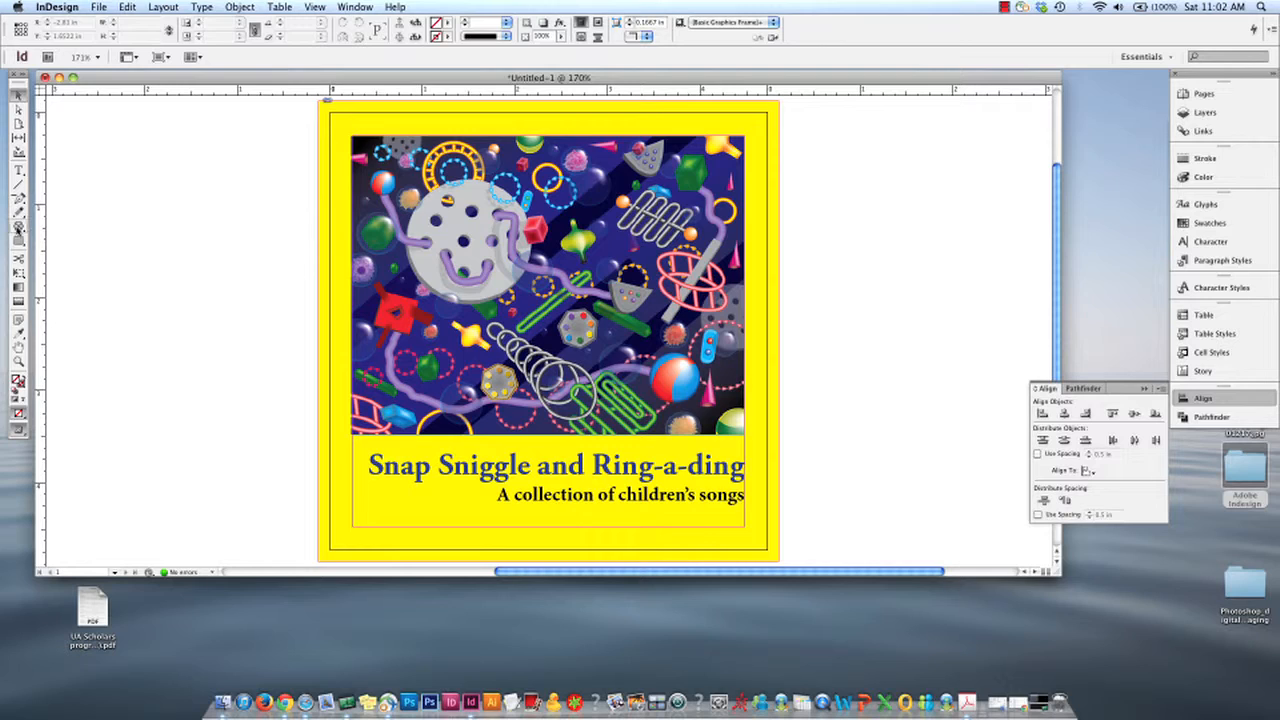
{"action": "left_click", "coordinate": [18, 226]}
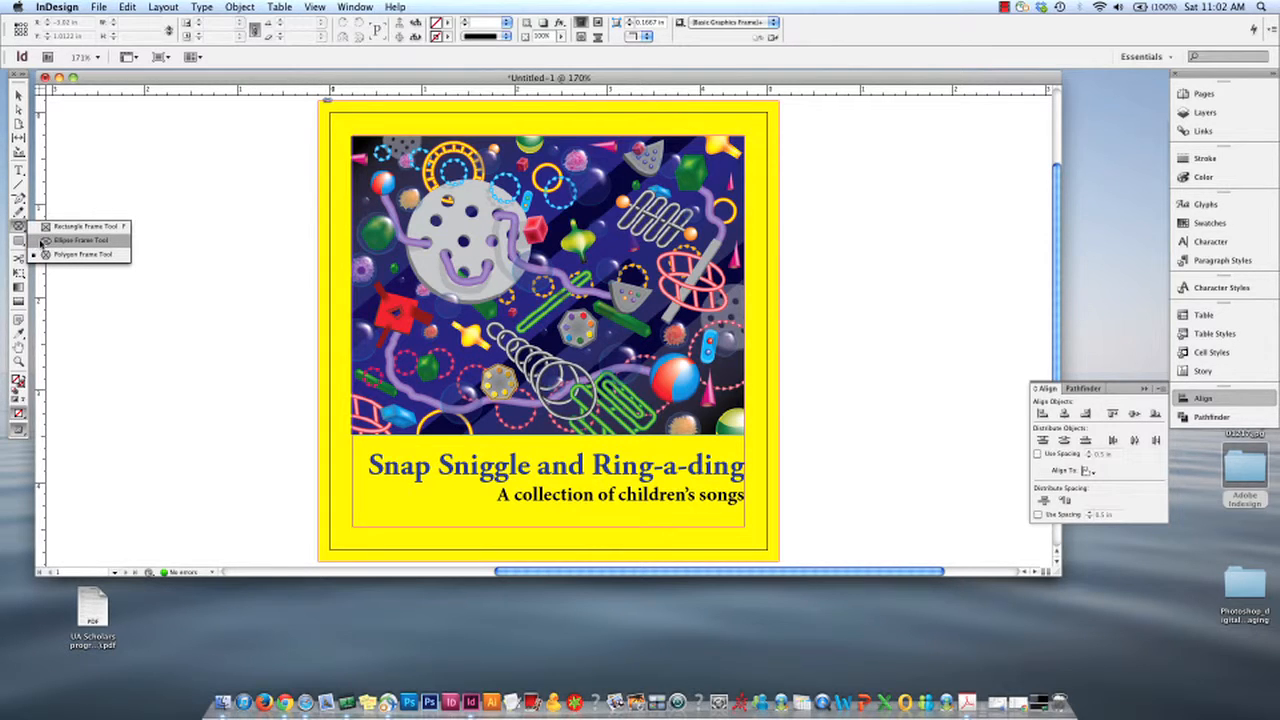
{"action": "left_click", "coordinate": [42, 241]}
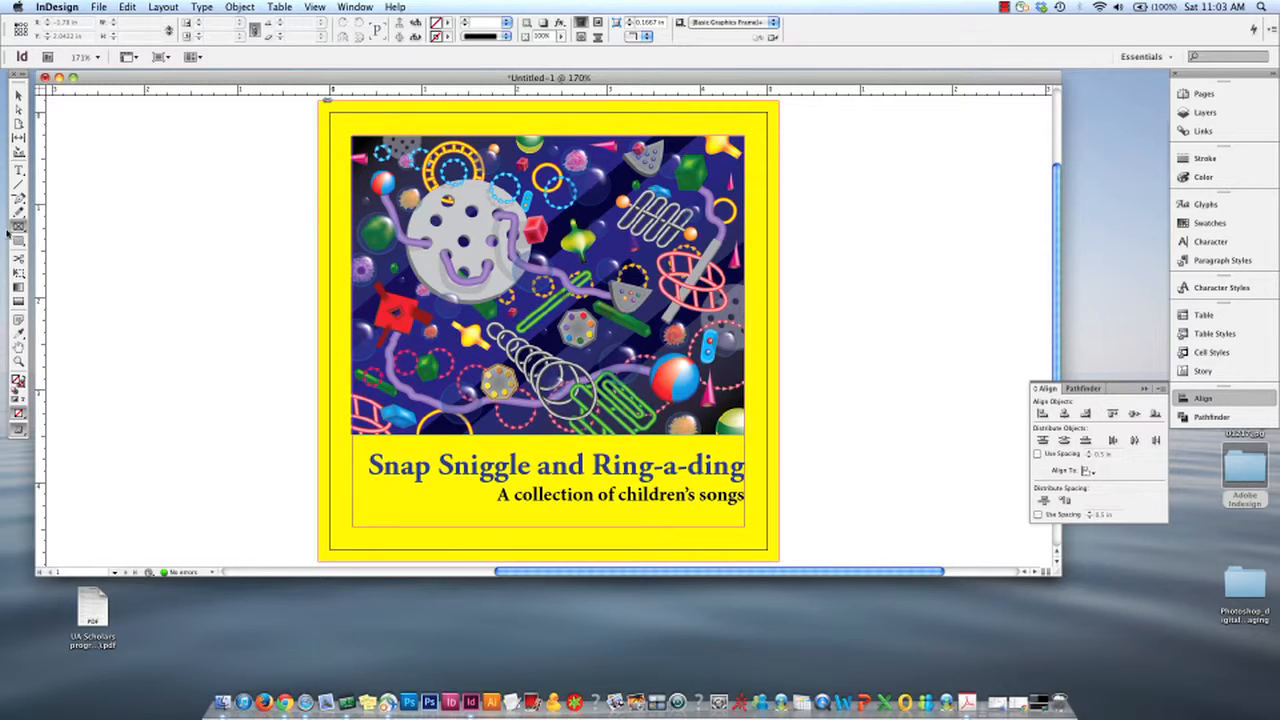
{"action": "left_click", "coordinate": [18, 226]}
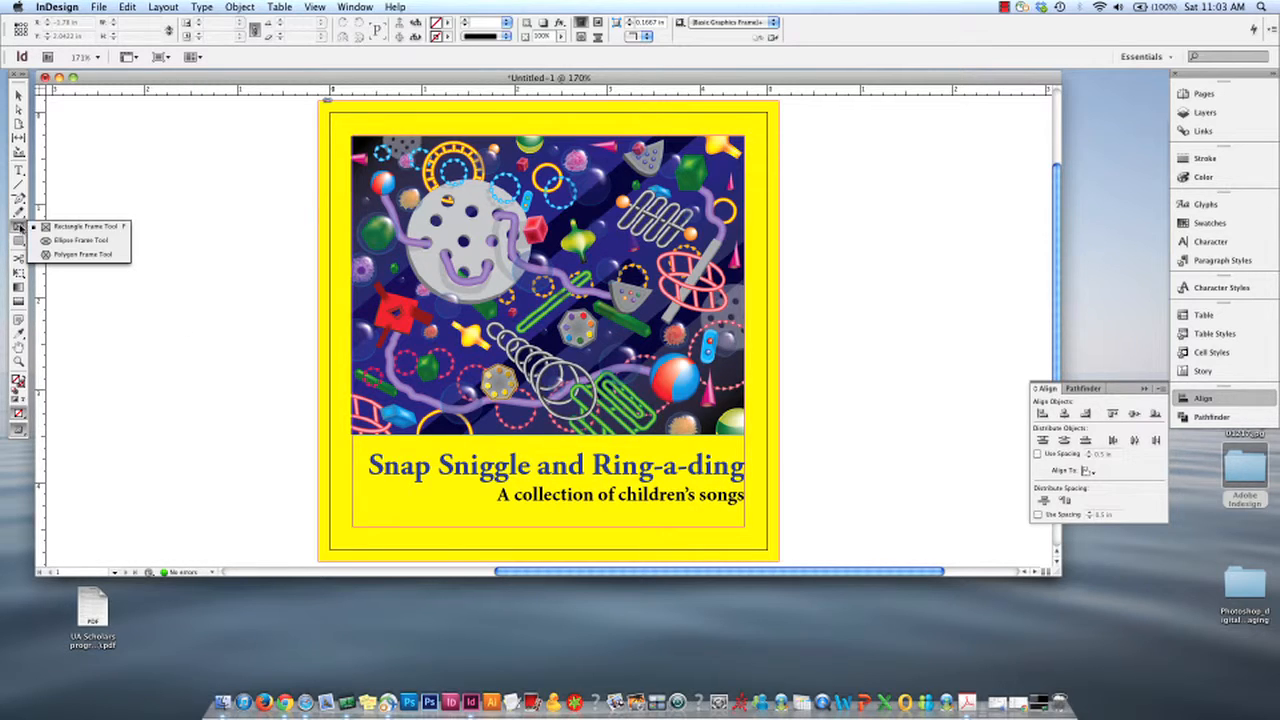
- Create a 0.25 in by 0.25 in square with the Rectangle tool on the pasteboard left of the page
{"action": "left_click", "coordinate": [18, 240]}
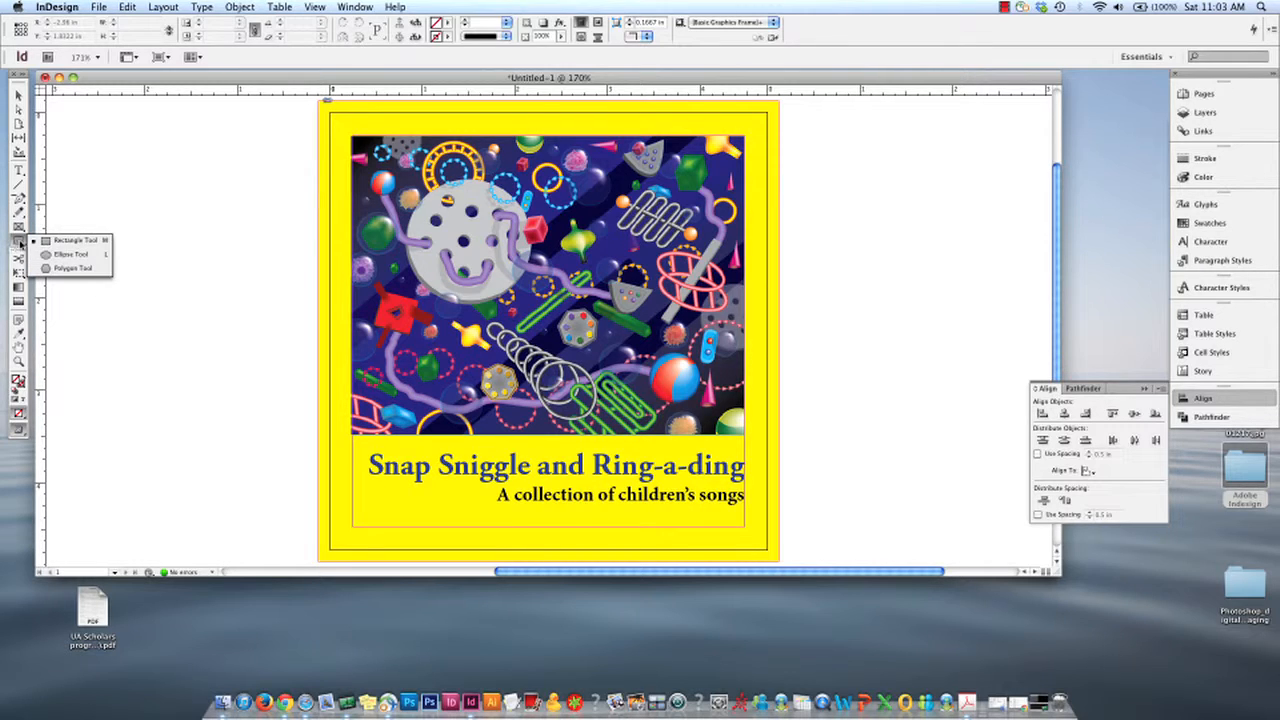
{"action": "left_click", "coordinate": [62, 241]}
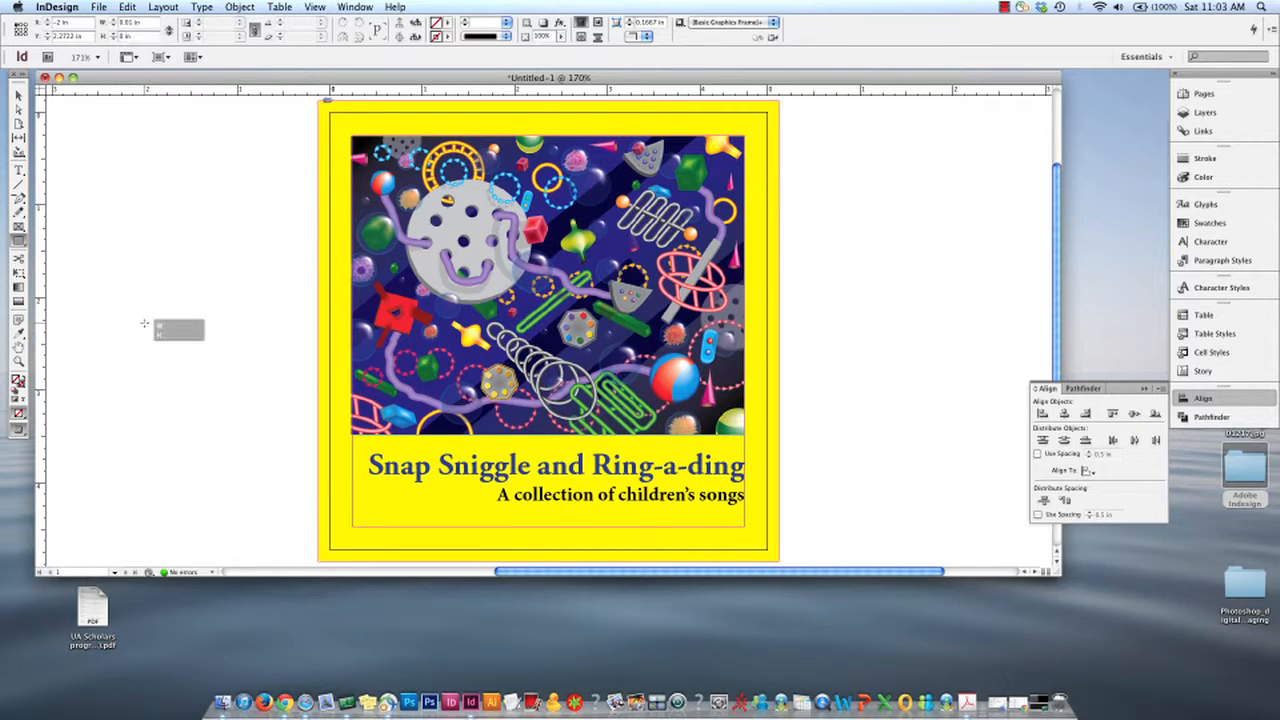
{"action": "left_click", "coordinate": [149, 320]}
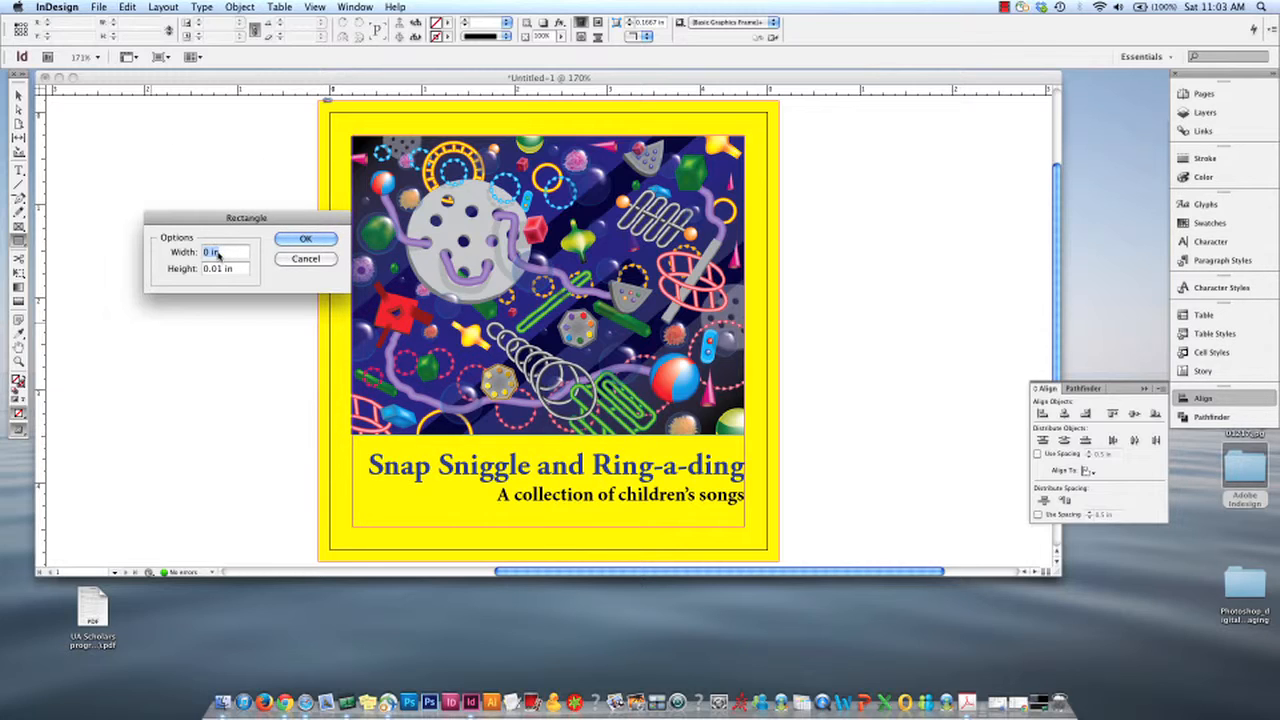
{"action": "type", "text": ".25 in"}
{"action": "key", "text": "Tab"}
{"action": "type", "text": "125 in"}
{"action": "key", "text": "Return"}
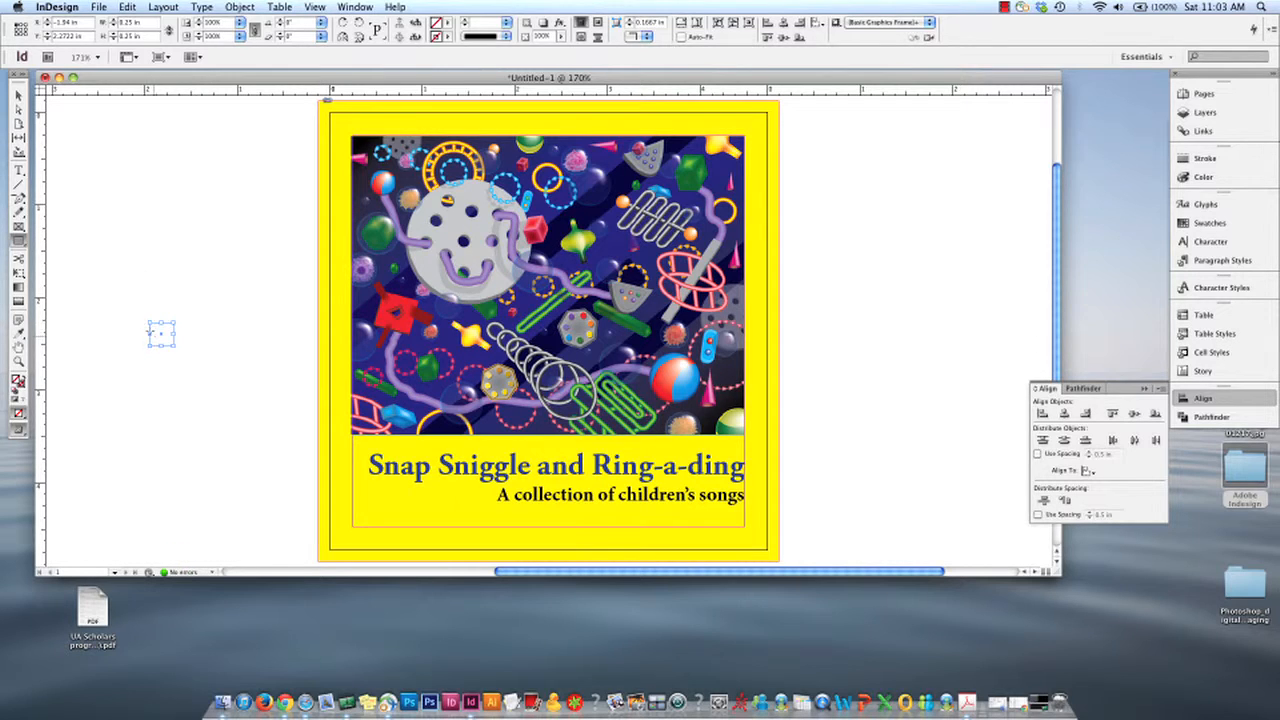
- Fill the small square with the magenta swatch C=0 M=100 Y=0 K=0
{"action": "left_click", "coordinate": [507, 27]}
{"action": "left_click", "coordinate": [460, 34]}
{"action": "left_click", "coordinate": [446, 21]}
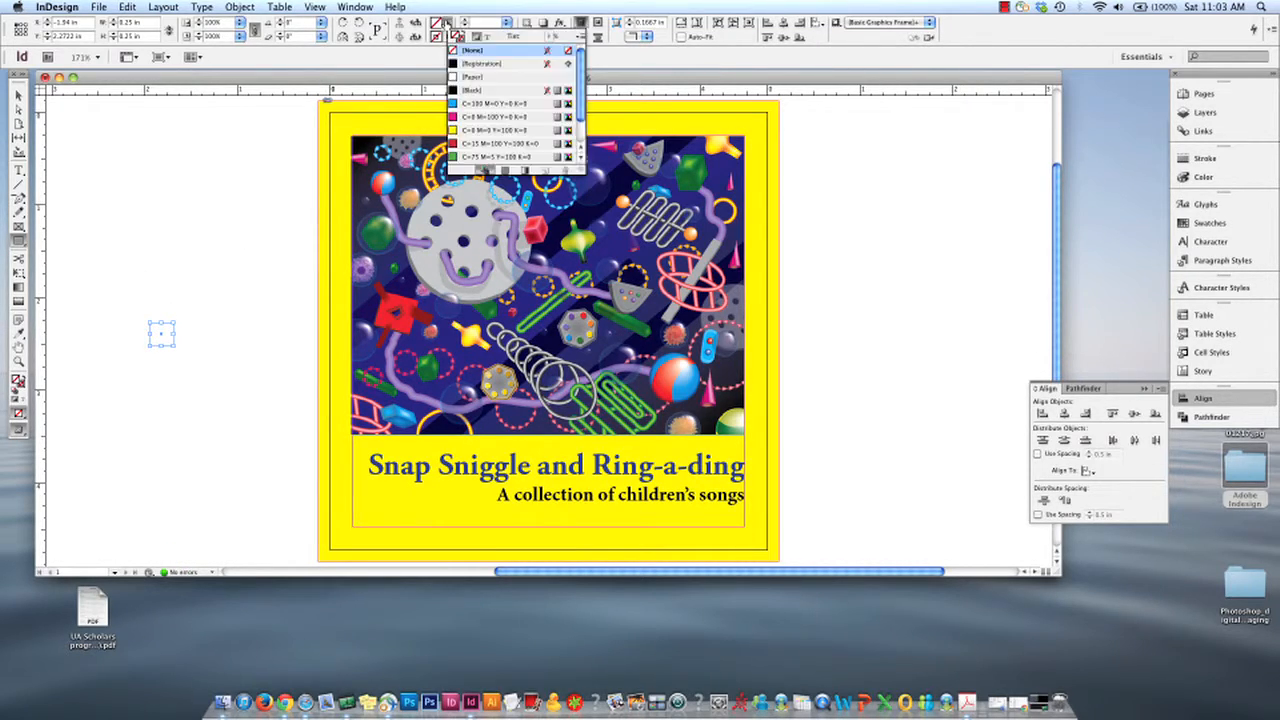
{"action": "left_click_drag", "start_coordinate": [578, 92], "coordinate": [583, 120]}
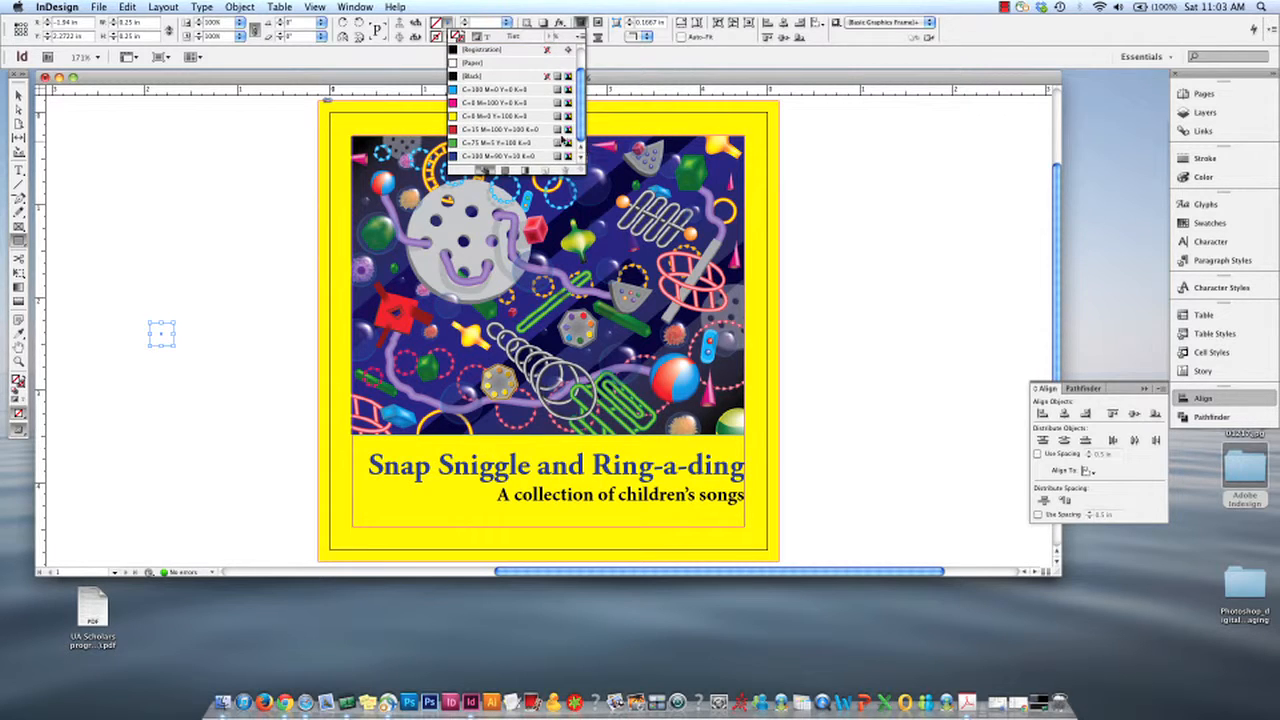
{"action": "left_click", "coordinate": [480, 89]}
{"action": "left_click", "coordinate": [485, 102]}
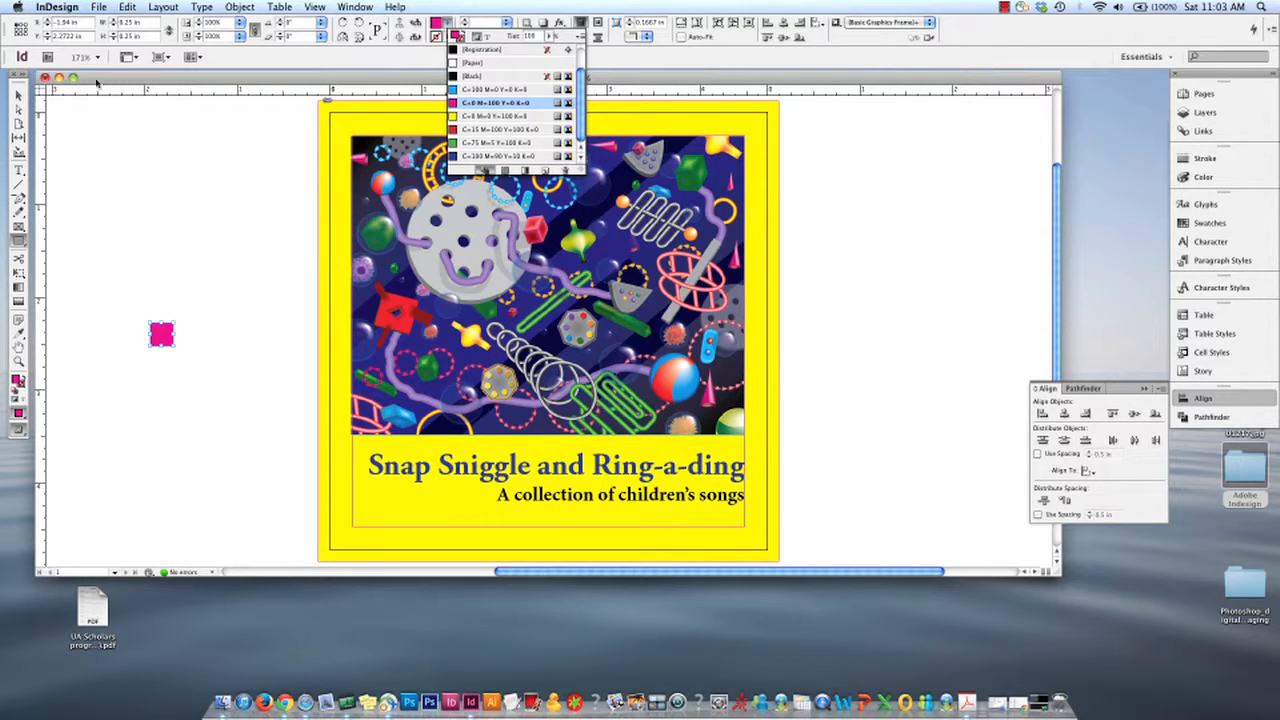
- Shrink the document window and move the magenta square just below the page's lower-left corner, at about X -0.12 in, Y 5.15 in
{"action": "left_click", "coordinate": [18, 95]}
{"action": "left_click_drag", "start_coordinate": [160, 336], "coordinate": [110, 452]}
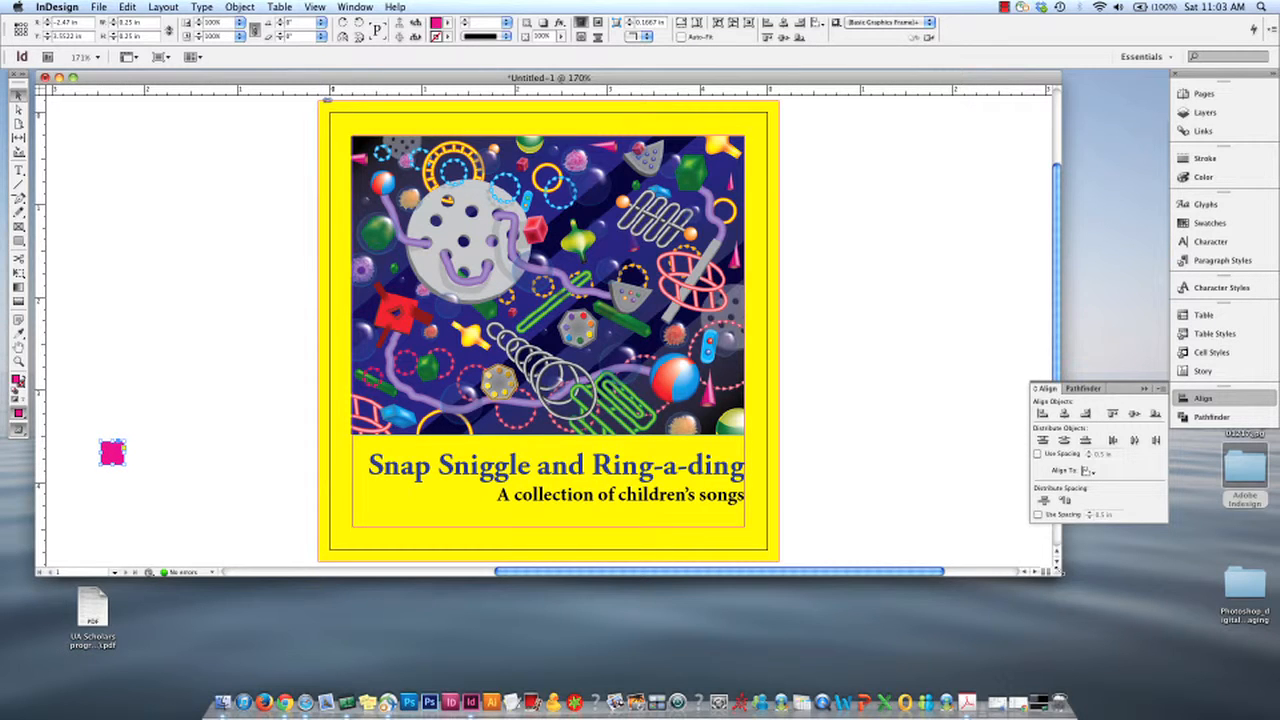
{"action": "left_click_drag", "start_coordinate": [1060, 571], "coordinate": [846, 548]}
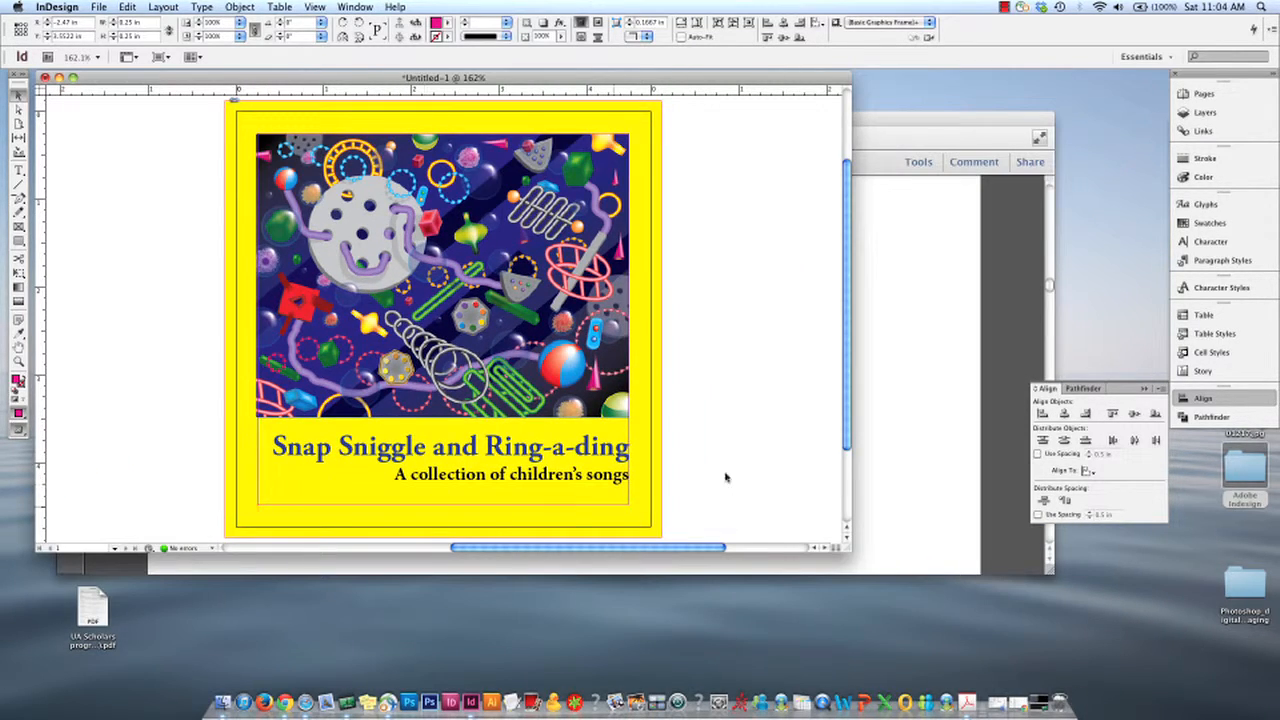
{"action": "scroll", "coordinate": [850, 430], "scroll_direction": "down", "scroll_amount": 3}
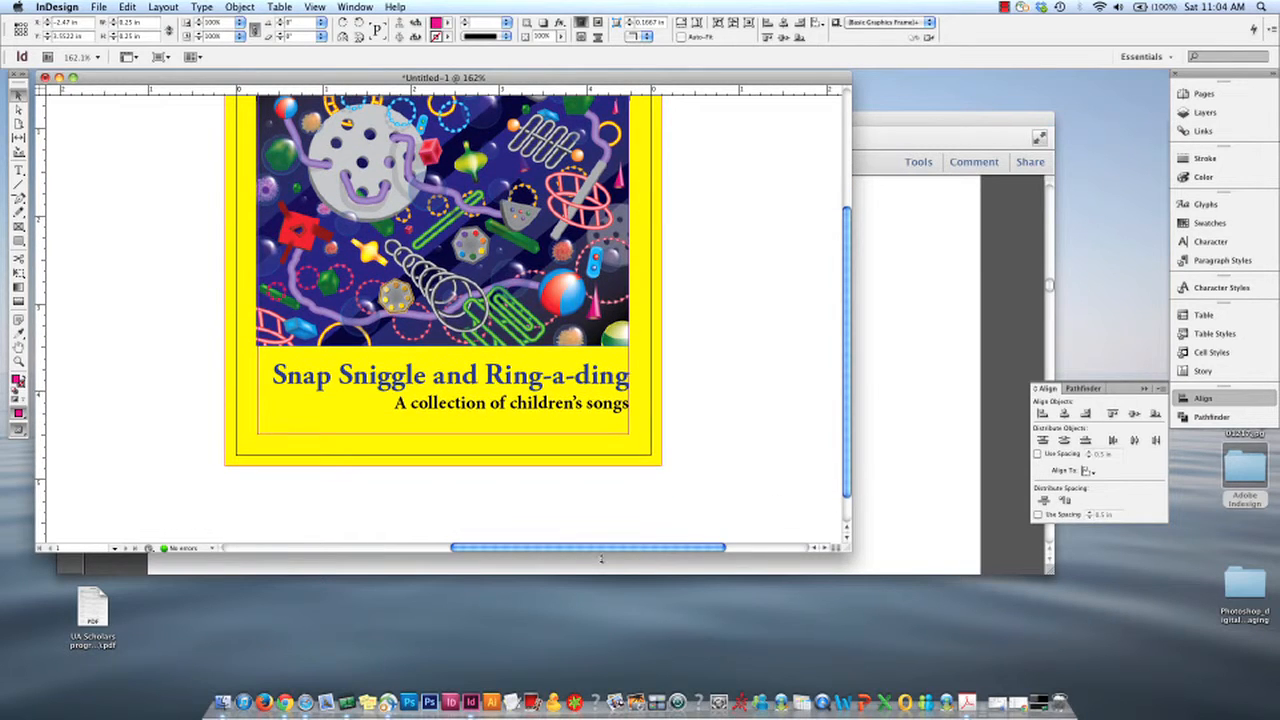
{"action": "scroll", "coordinate": [560, 520], "scroll_direction": "left", "scroll_amount": 5}
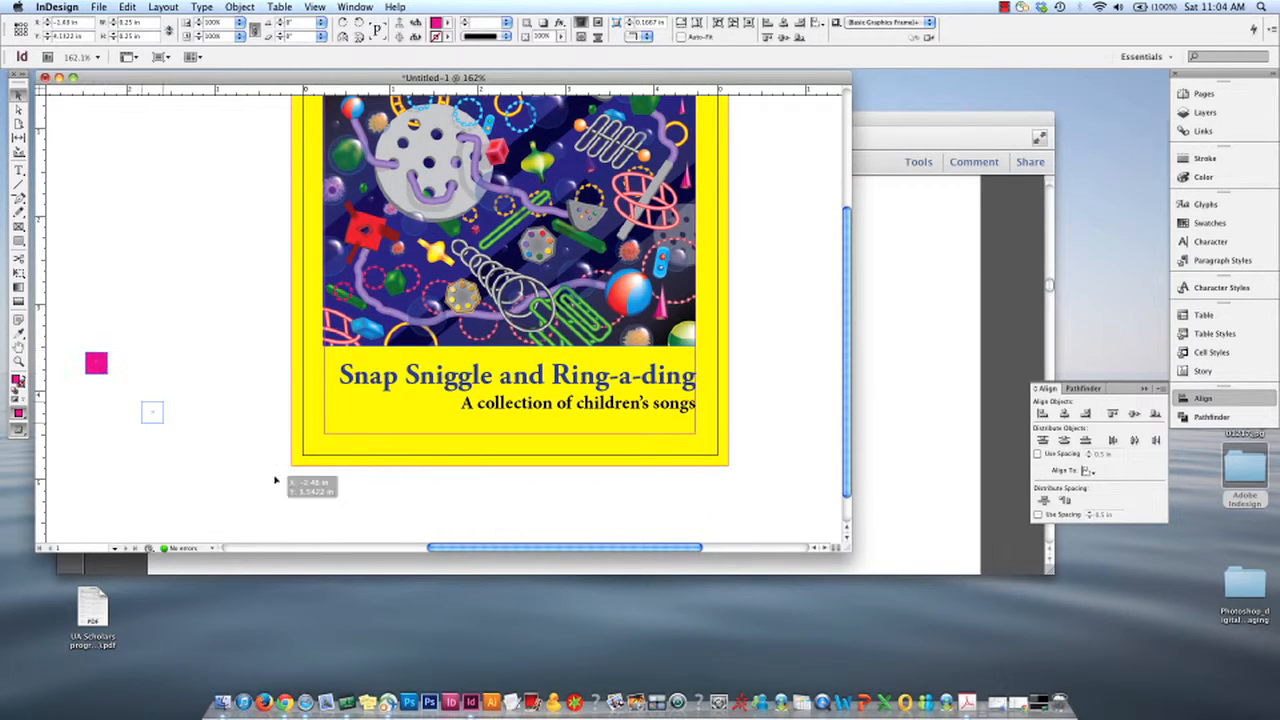
{"action": "left_click_drag", "start_coordinate": [275, 481], "coordinate": [302, 504]}
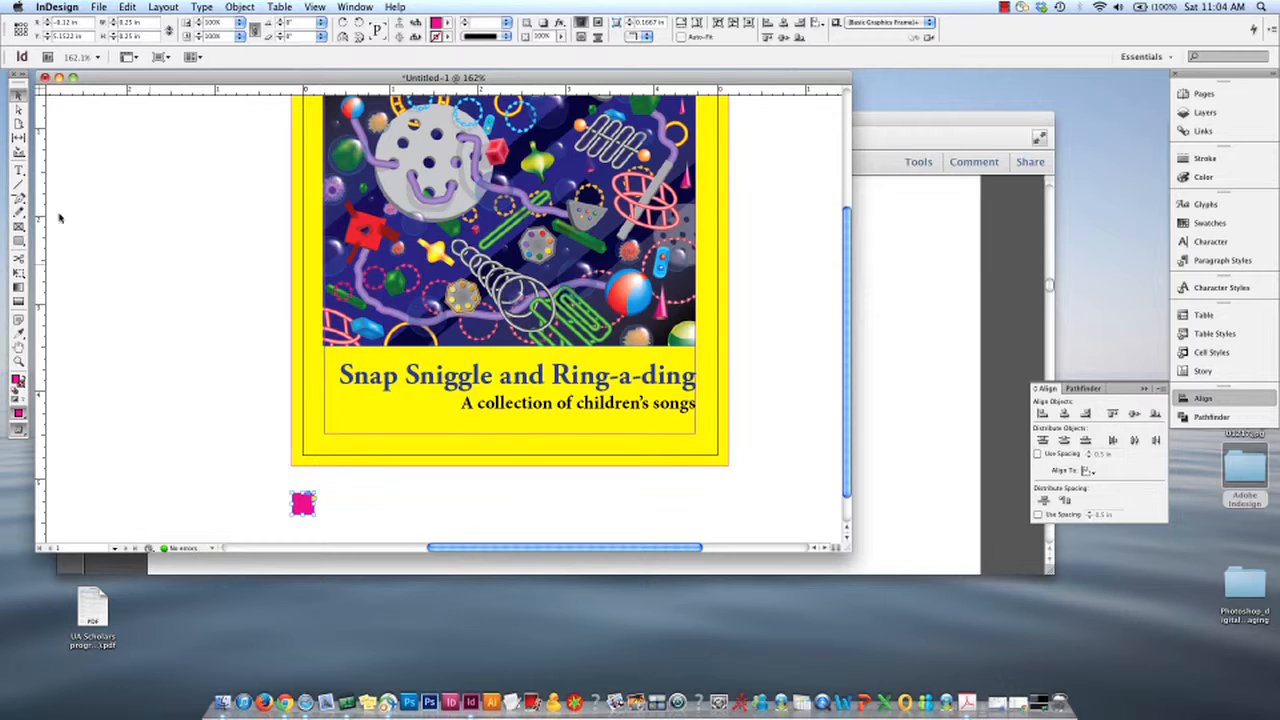
- Create a 0.25 in by 0.25 in triangle with the Polygon tool on the pasteboard beside the page
{"action": "left_click", "coordinate": [18, 226]}
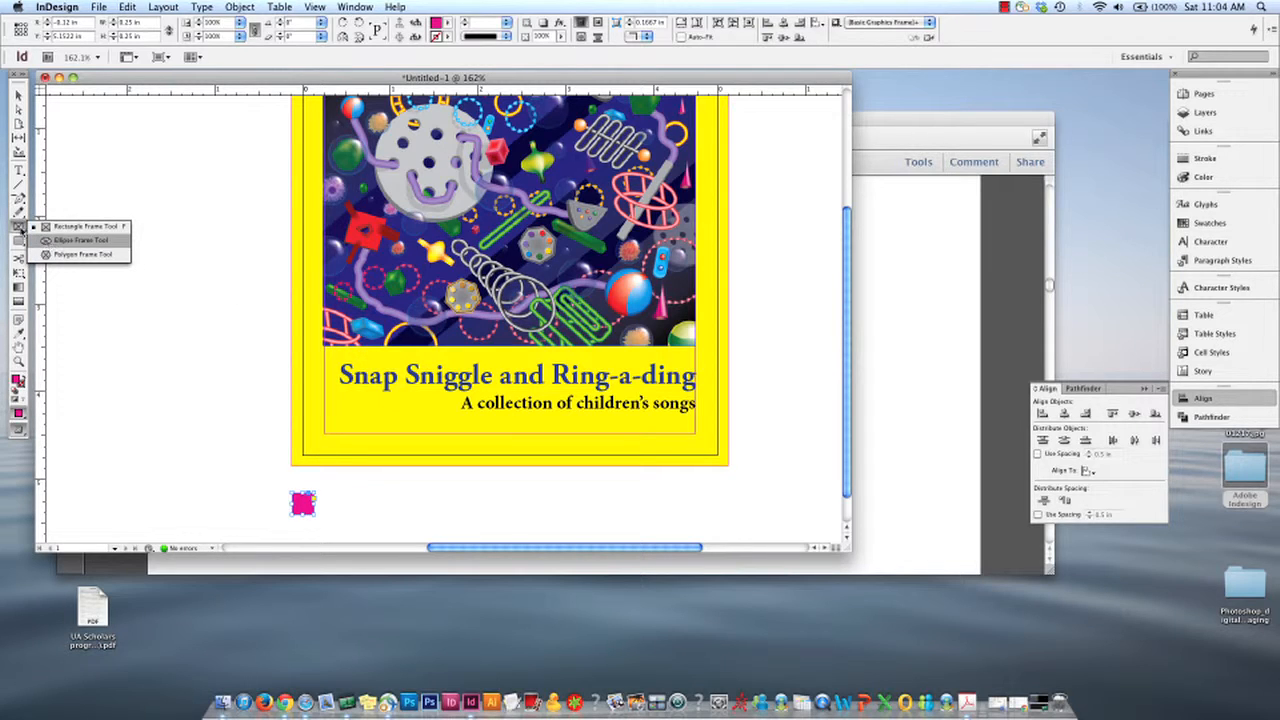
{"action": "left_click", "coordinate": [22, 243]}
{"action": "left_click_drag", "start_coordinate": [20, 242], "coordinate": [30, 262]}
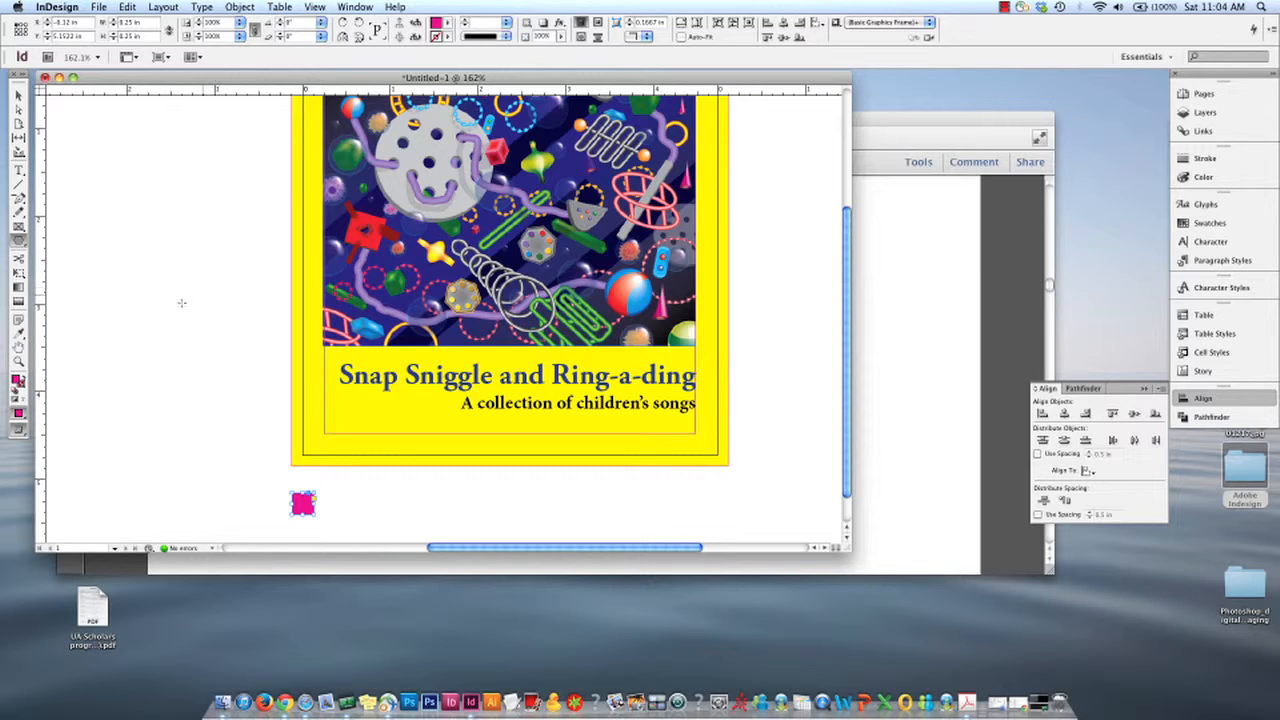
{"action": "left_click", "coordinate": [169, 322]}
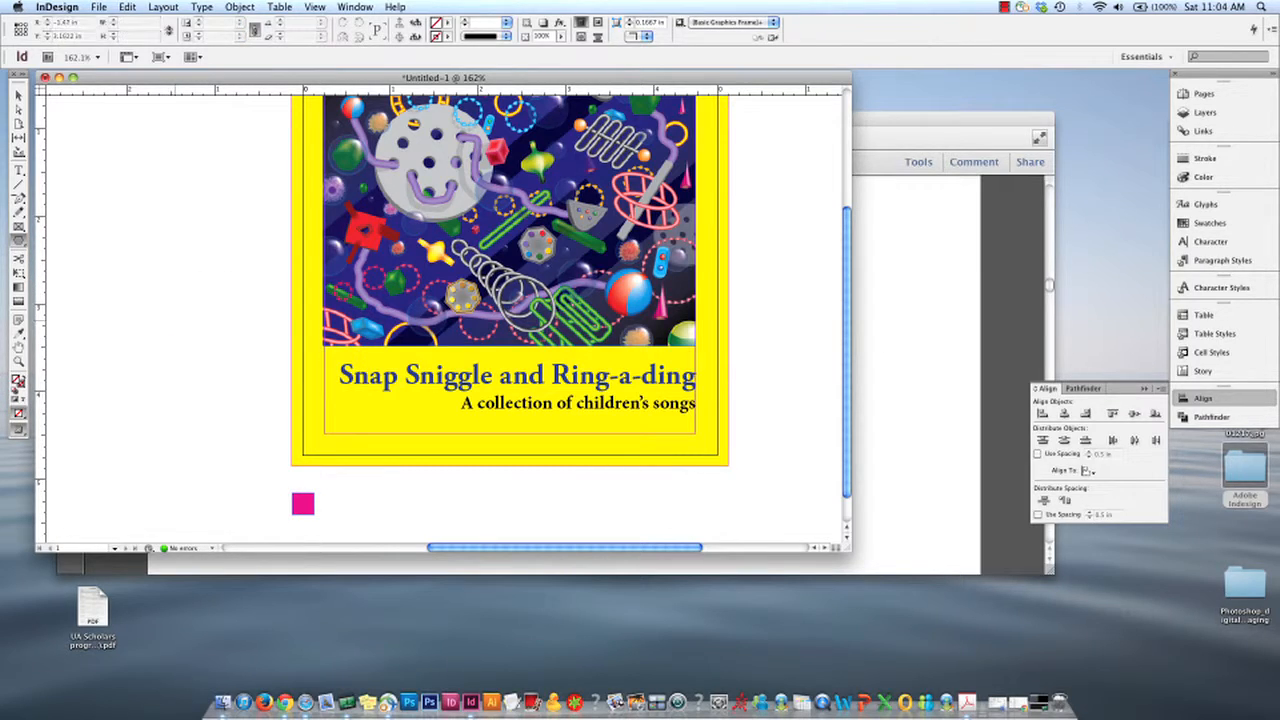
{"action": "left_click", "coordinate": [174, 321]}
{"action": "left_click_drag", "start_coordinate": [208, 312], "coordinate": [218, 308]}
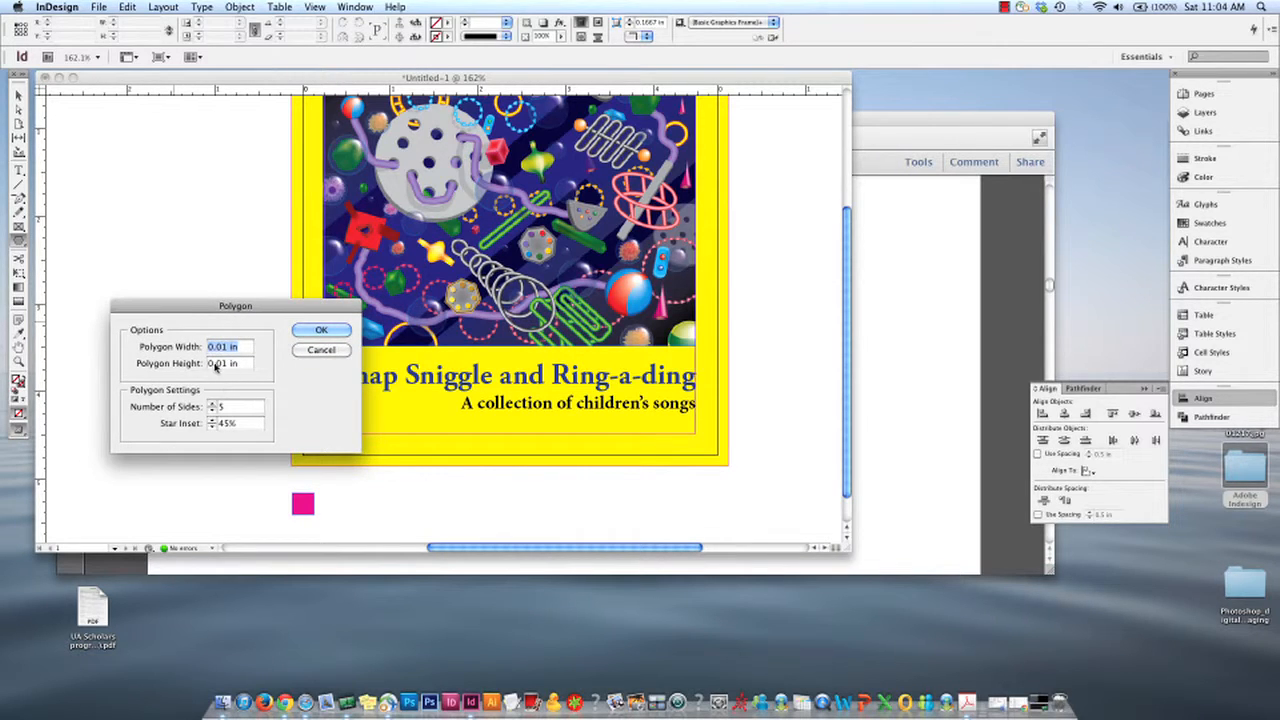
{"action": "type", "text": "1"}
{"action": "type", "text": "25"}
{"action": "key", "text": "Tab"}
{"action": "type", "text": "."}
{"action": "key", "text": "Tab"}
{"action": "left_click", "coordinate": [321, 330]}
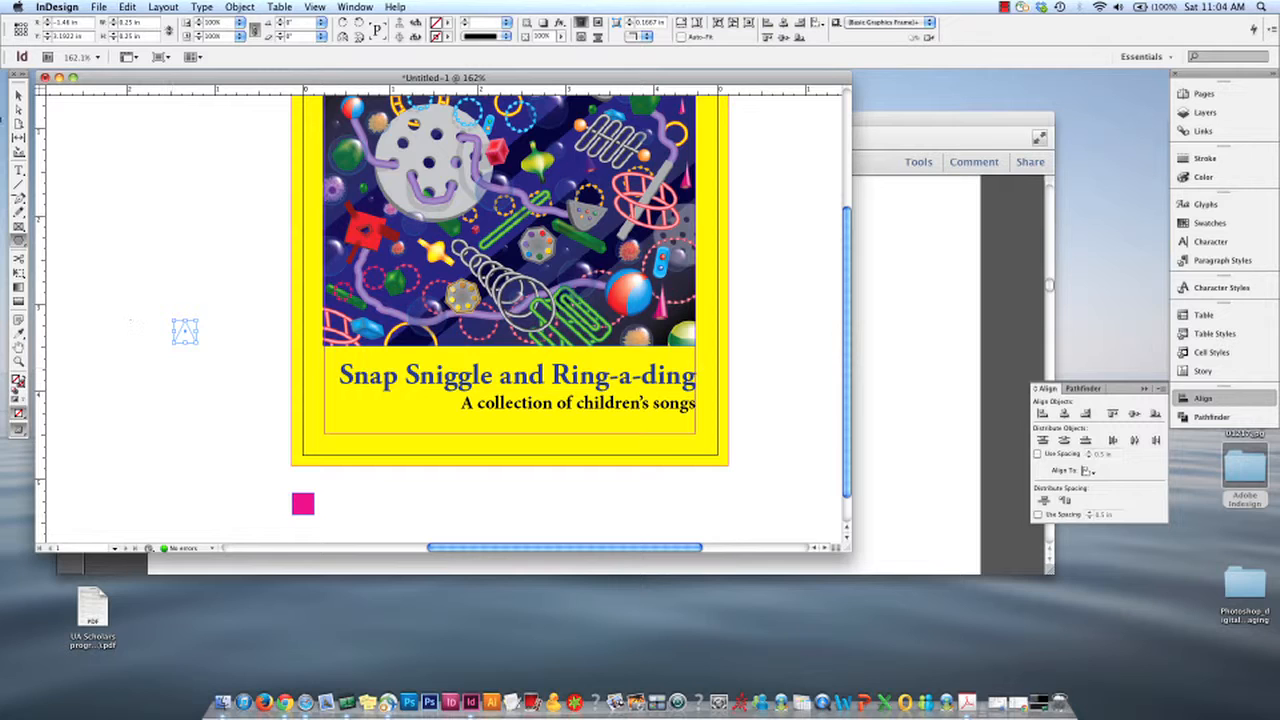
- Check the triangle's colour in the Acrobat handout, return to InDesign and fill the triangle with the green swatch C=75 M=5 Y=100 K=0
{"action": "left_click", "coordinate": [452, 35]}
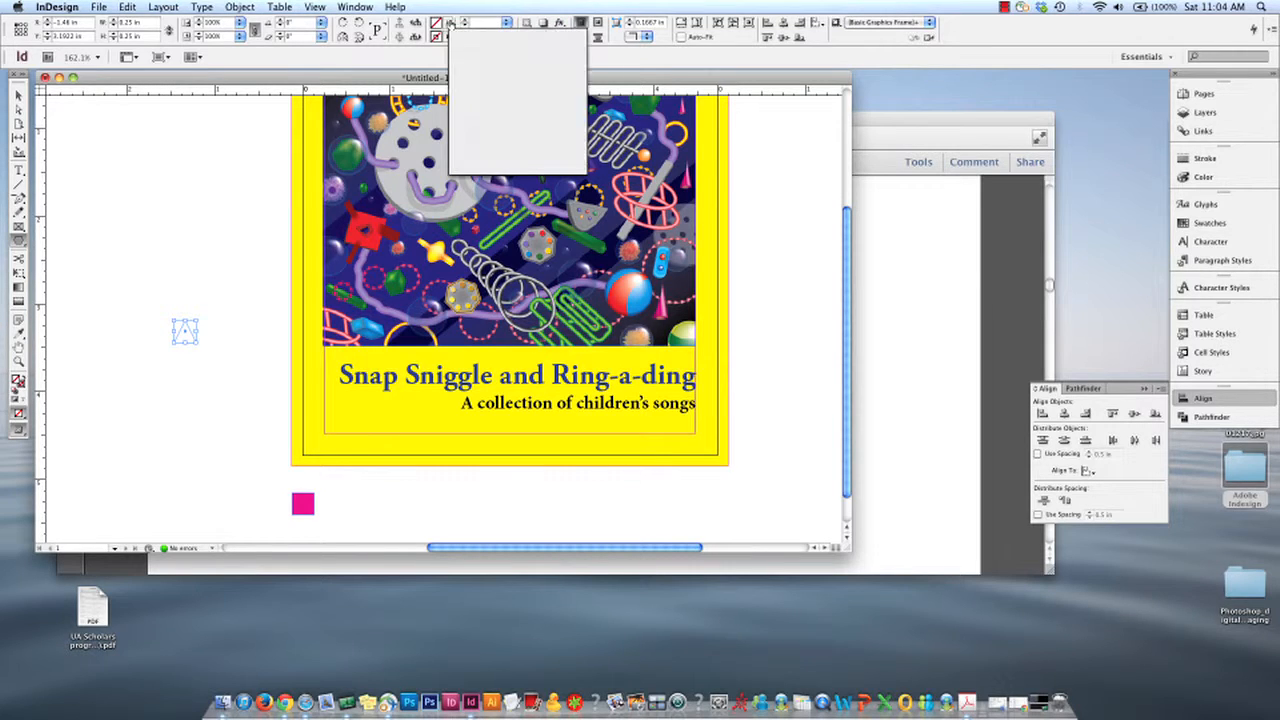
{"action": "left_click", "coordinate": [961, 479]}
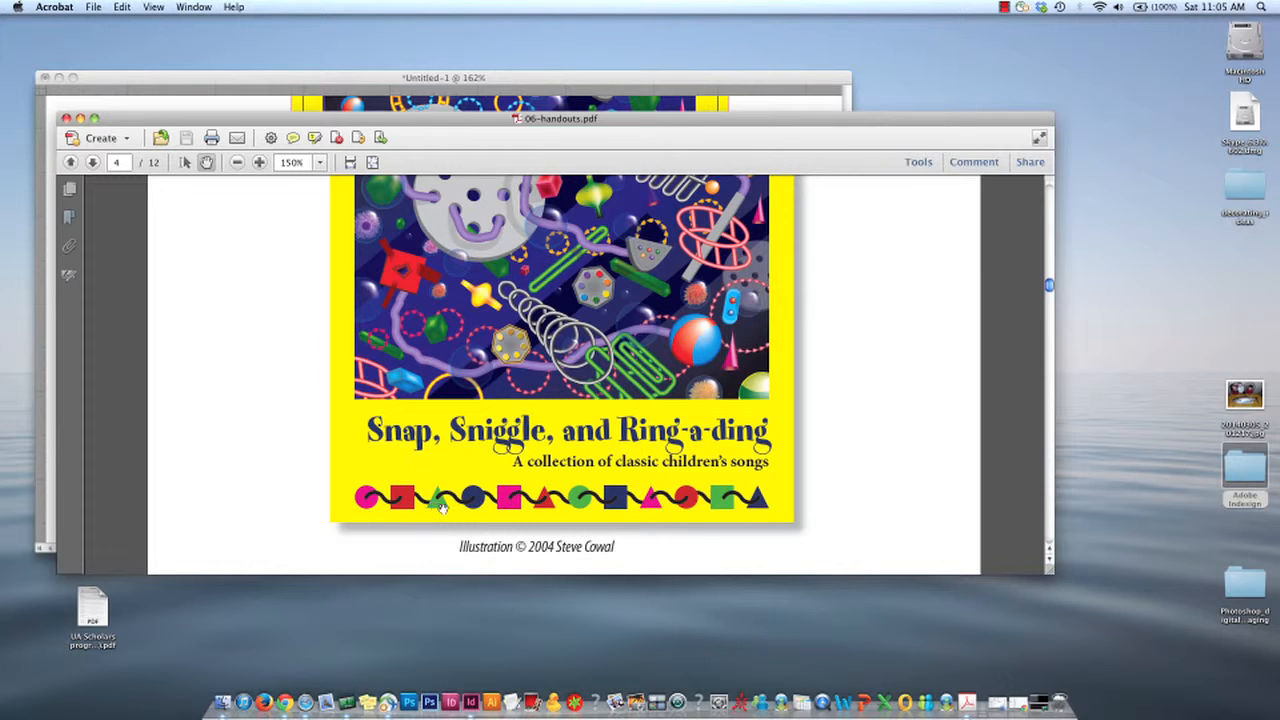
{"action": "left_click", "coordinate": [252, 79]}
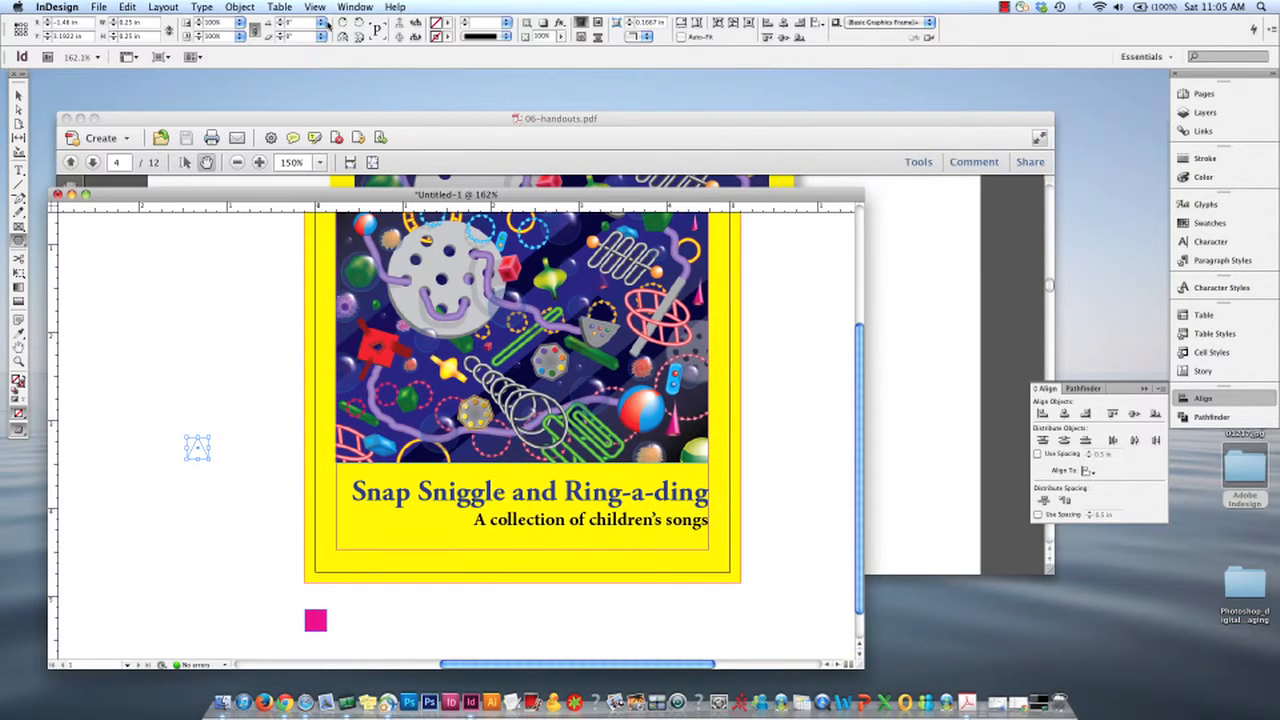
{"action": "left_click", "coordinate": [455, 22]}
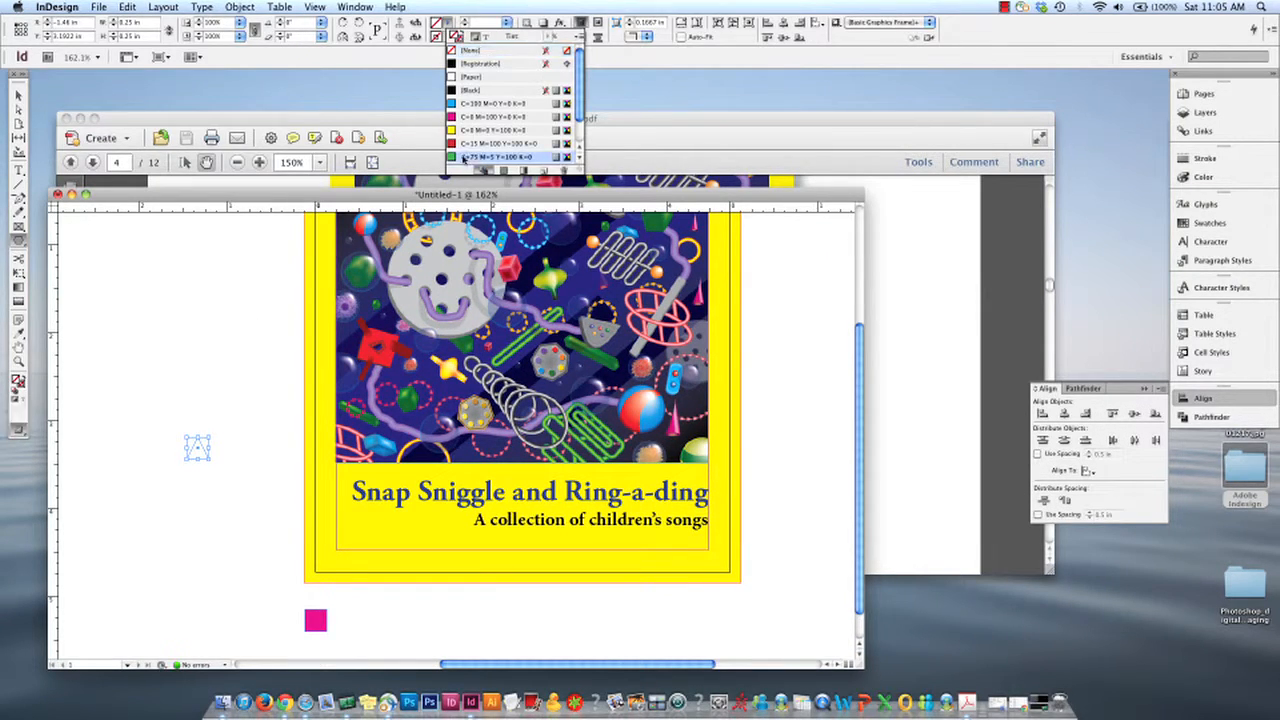
{"action": "left_click", "coordinate": [467, 157]}
- Move the green triangle below the page to about X 0.54 in, Y 5.17 in, and the magenta square just left of it at about X 0.26 in
{"action": "left_click", "coordinate": [20, 98]}
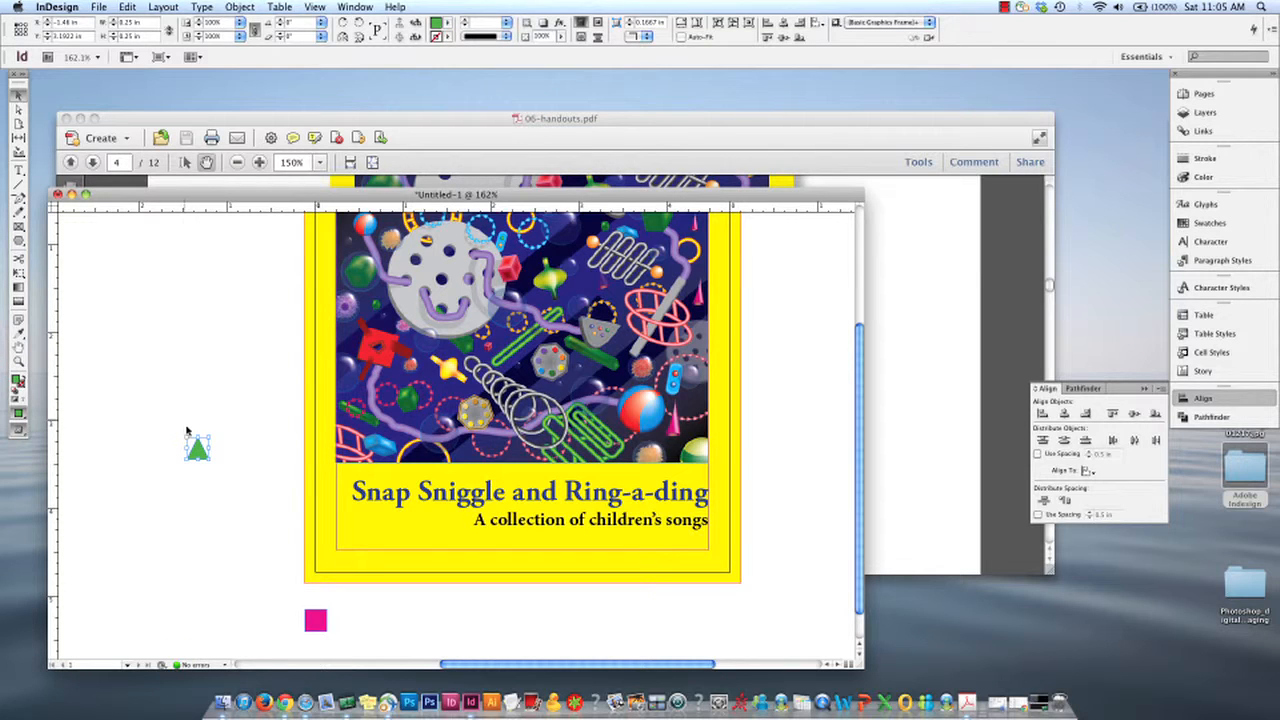
{"action": "left_click_drag", "start_coordinate": [199, 450], "coordinate": [375, 623]}
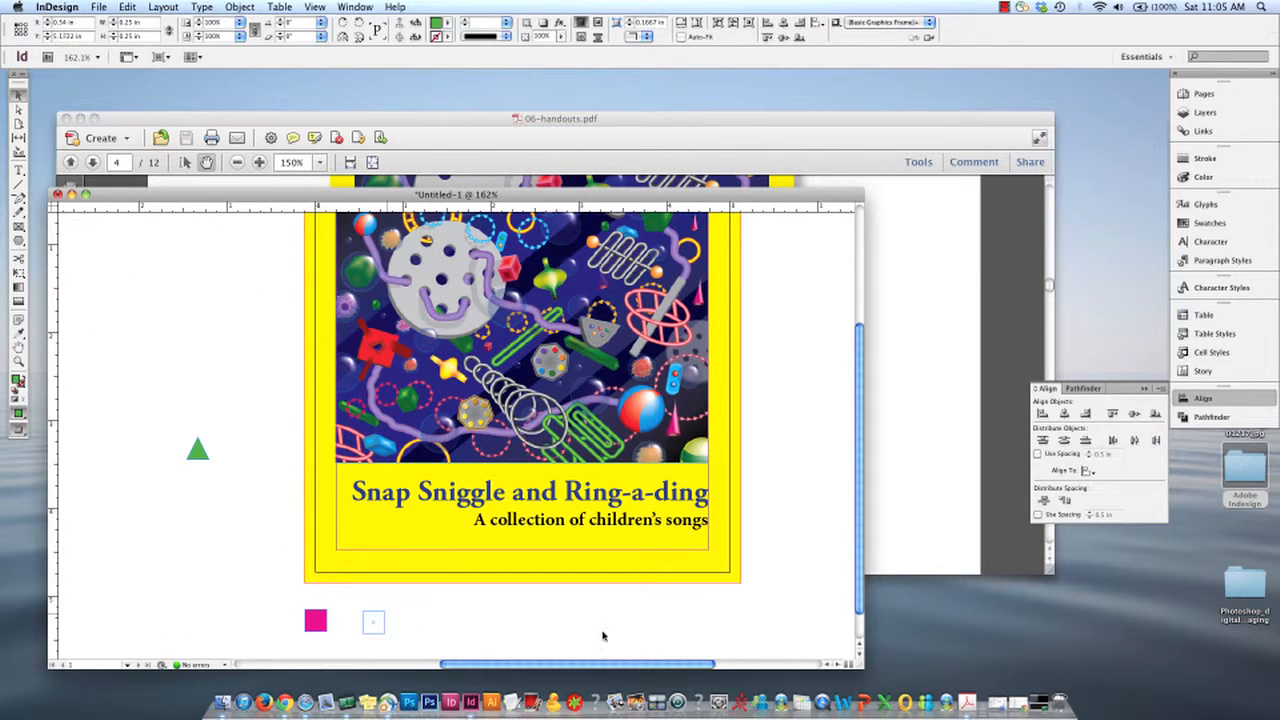
{"action": "key", "text": "super+Tab"}
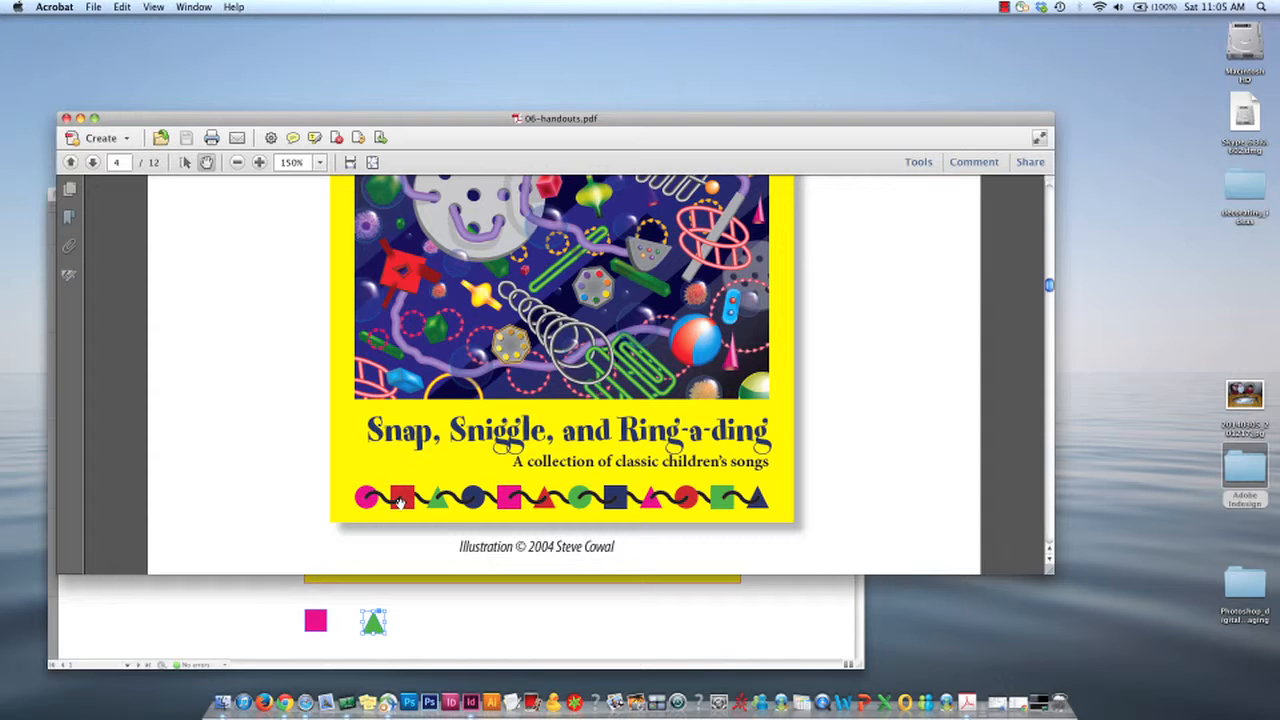
{"action": "left_click", "coordinate": [335, 627]}
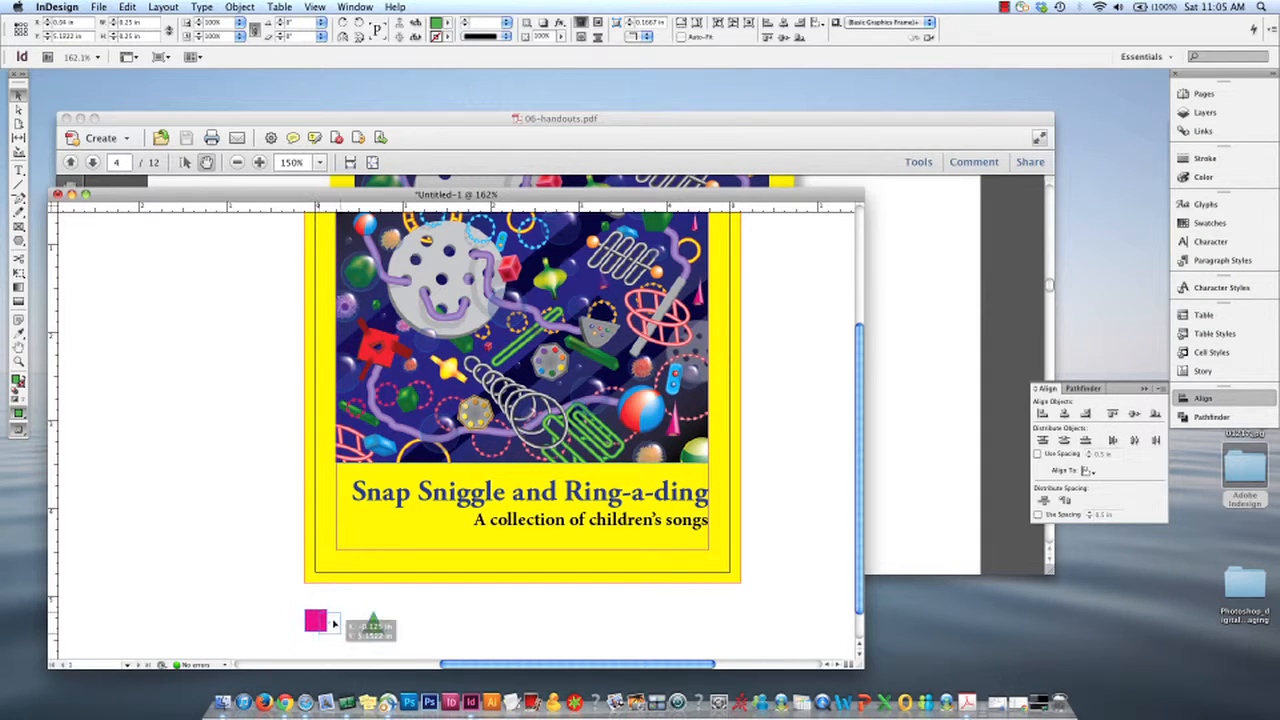
{"action": "left_click_drag", "start_coordinate": [335, 627], "coordinate": [358, 624]}
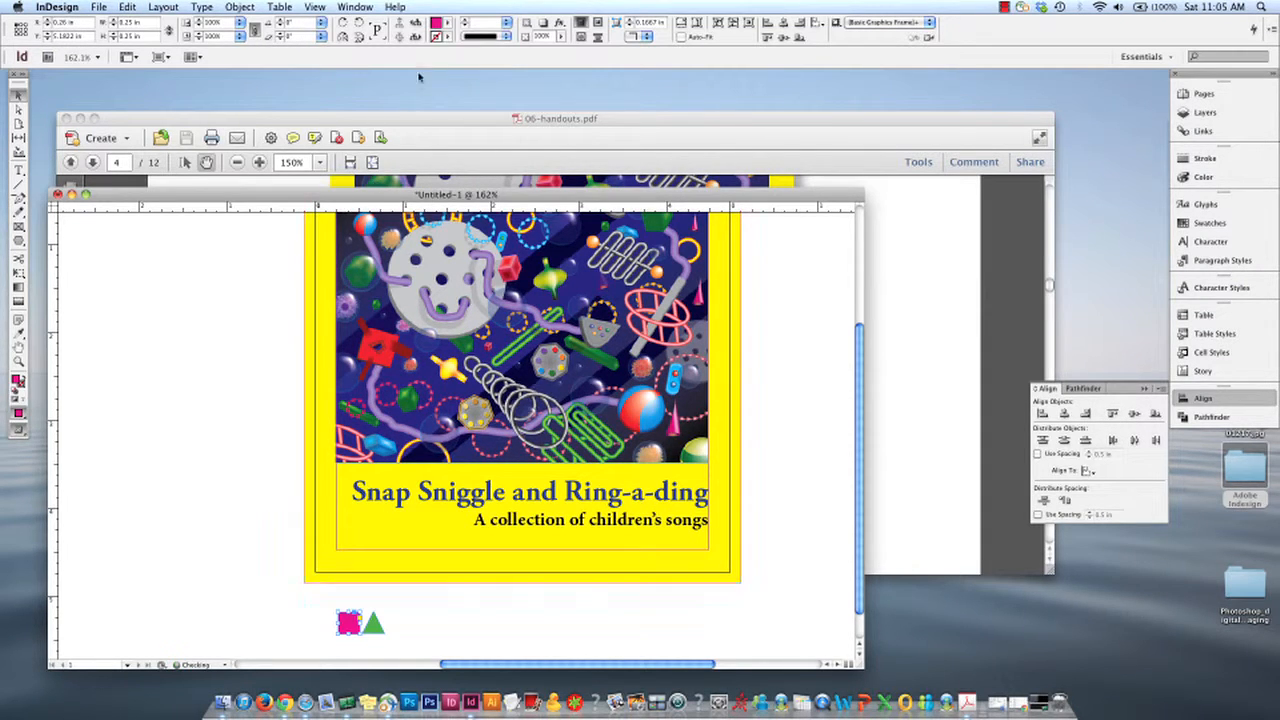
- Fill the square beside the triangle with the red swatch C=15 M=100 Y=100 K=0 and deselect it
{"action": "left_click", "coordinate": [448, 21]}
{"action": "left_click", "coordinate": [485, 130]}
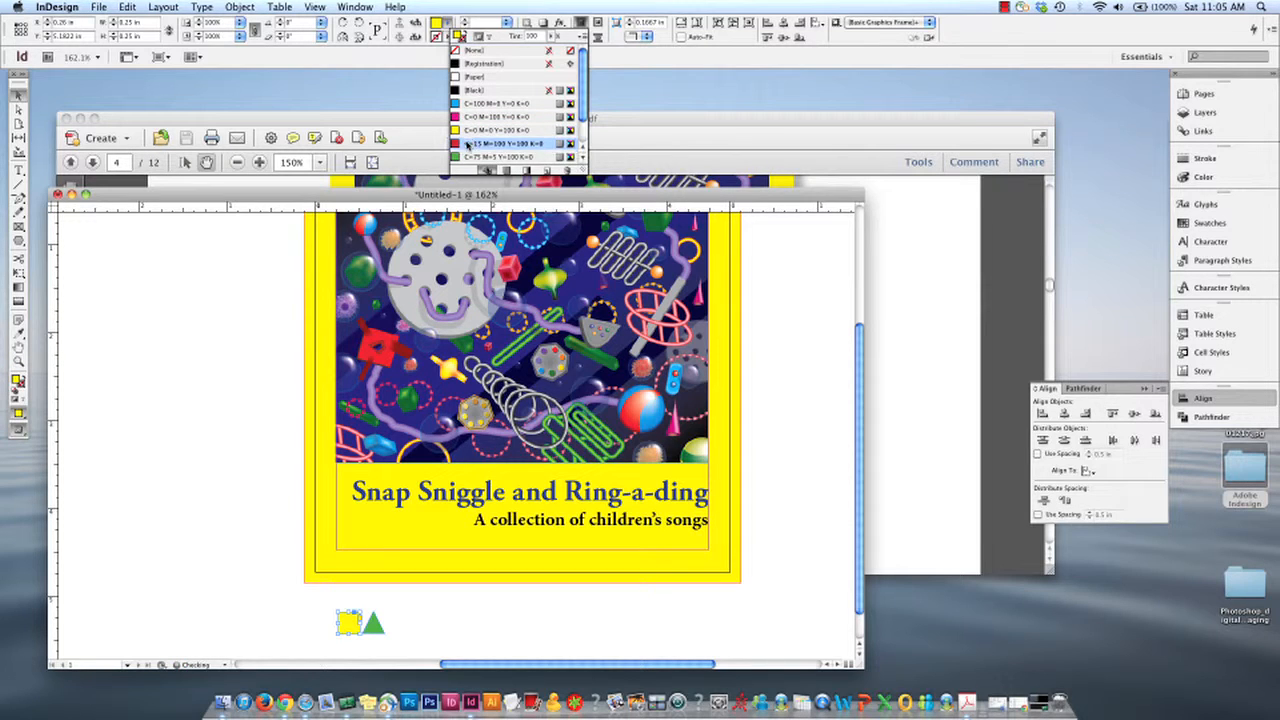
{"action": "left_click", "coordinate": [470, 144]}
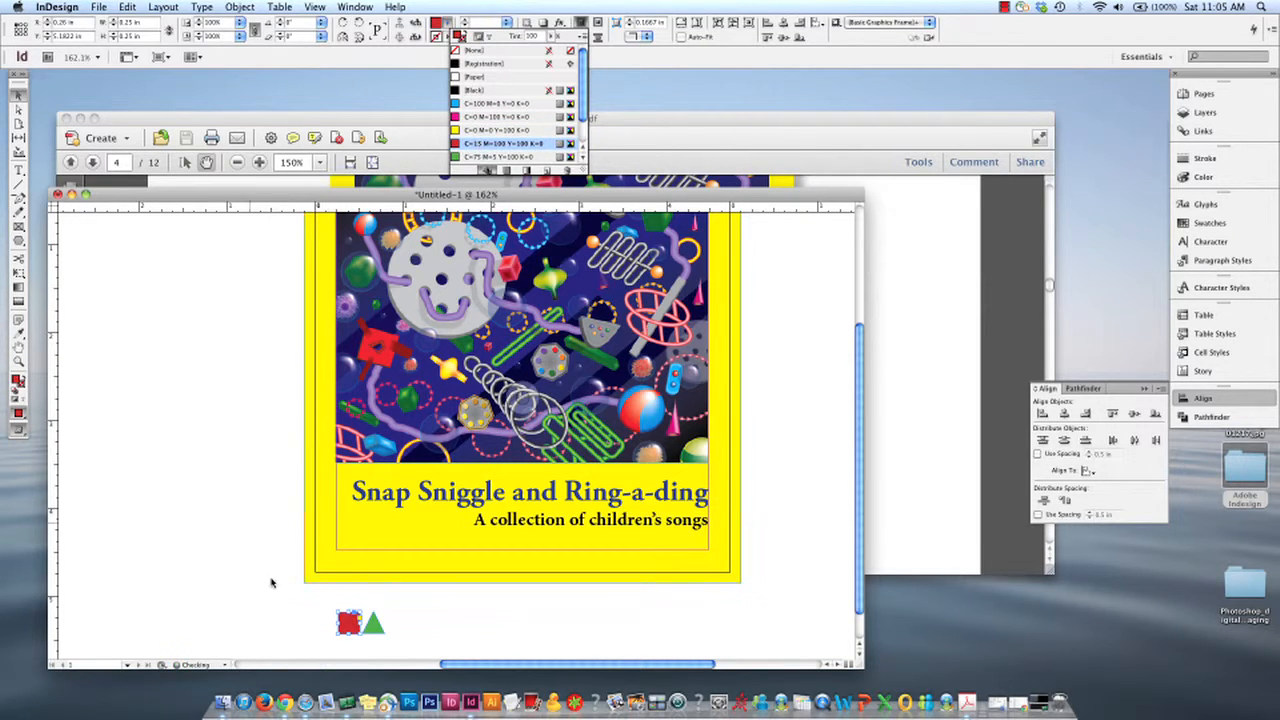
{"action": "left_click", "coordinate": [270, 583]}
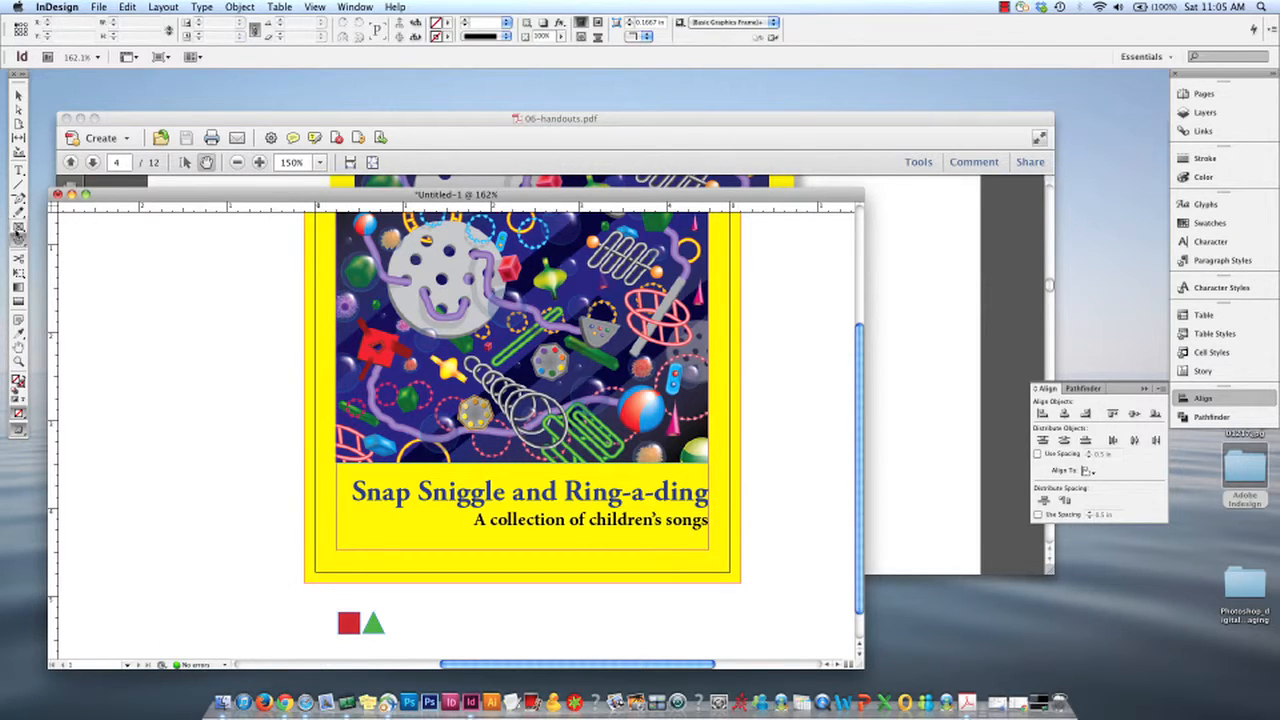
- Create a 0.25 in by 0.25 in circle with the Ellipse tool on the pasteboard left of the page
{"action": "left_click_drag", "start_coordinate": [18, 236], "coordinate": [50, 252]}
{"action": "left_click", "coordinate": [180, 415]}
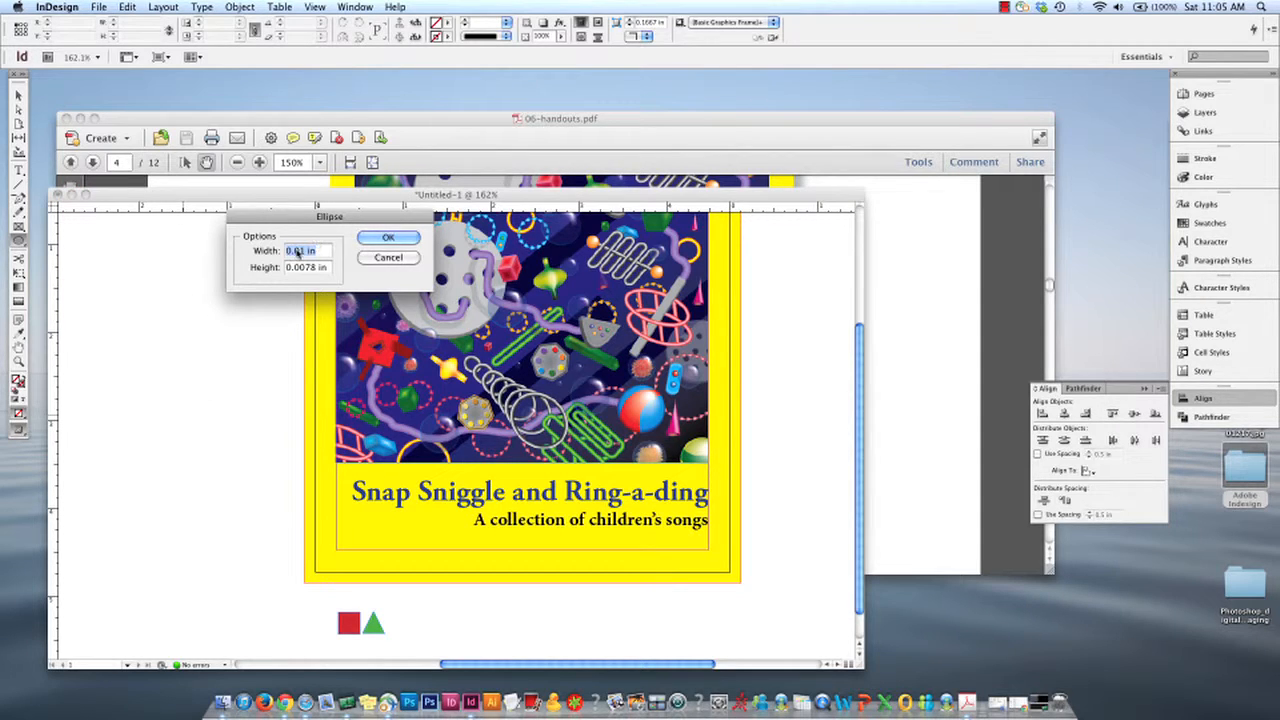
{"action": "key", "text": "BackSpace"}
{"action": "type", "text": ".25 in"}
{"action": "key", "text": "Tab"}
{"action": "type", "text": ".25 i"}
{"action": "key", "text": "Return"}
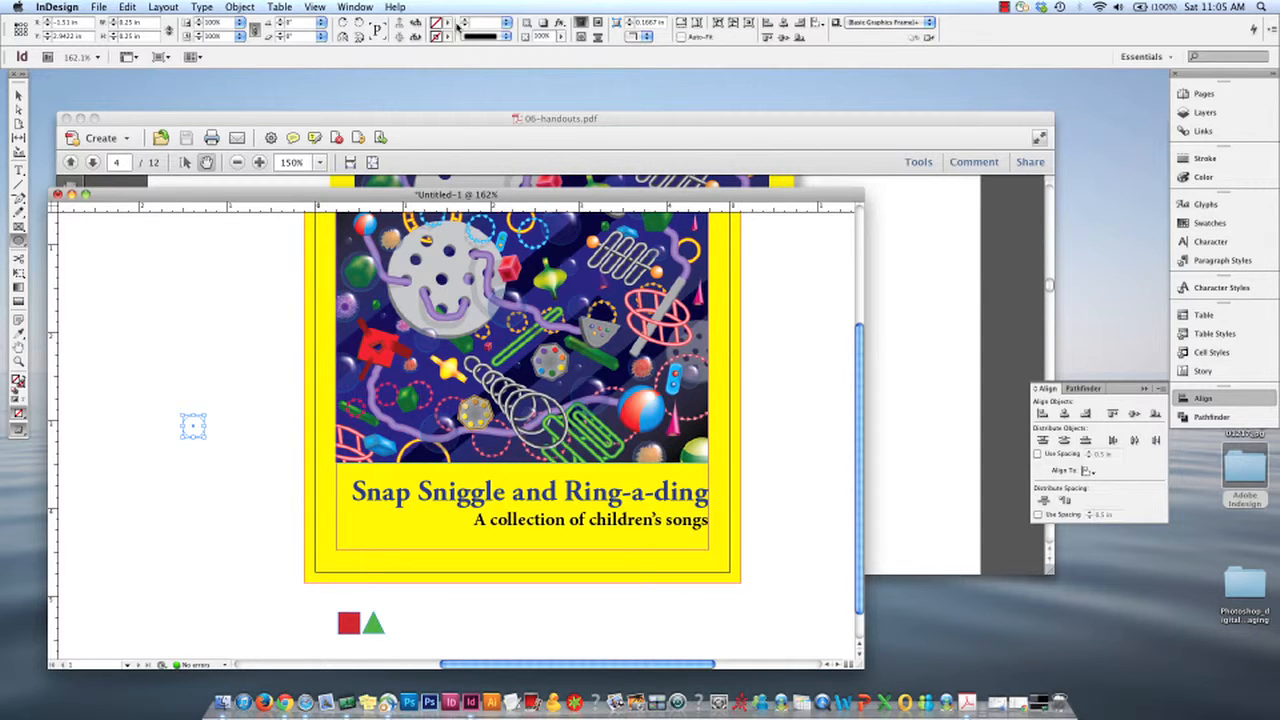
- Fill the circle with the magenta swatch and move it left of the red square, to about X -0.07 in, Y 5.13 in
{"action": "left_click", "coordinate": [452, 24]}
{"action": "left_click", "coordinate": [465, 118]}
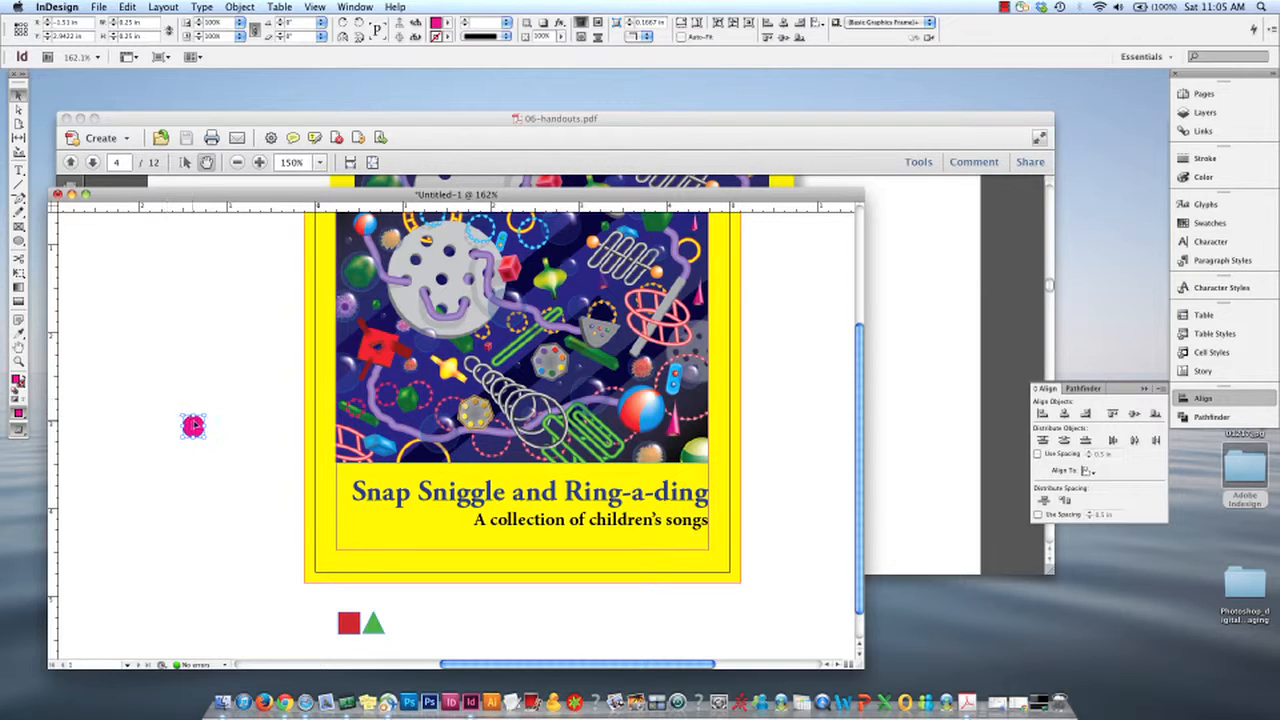
{"action": "left_click_drag", "start_coordinate": [195, 425], "coordinate": [331, 626]}
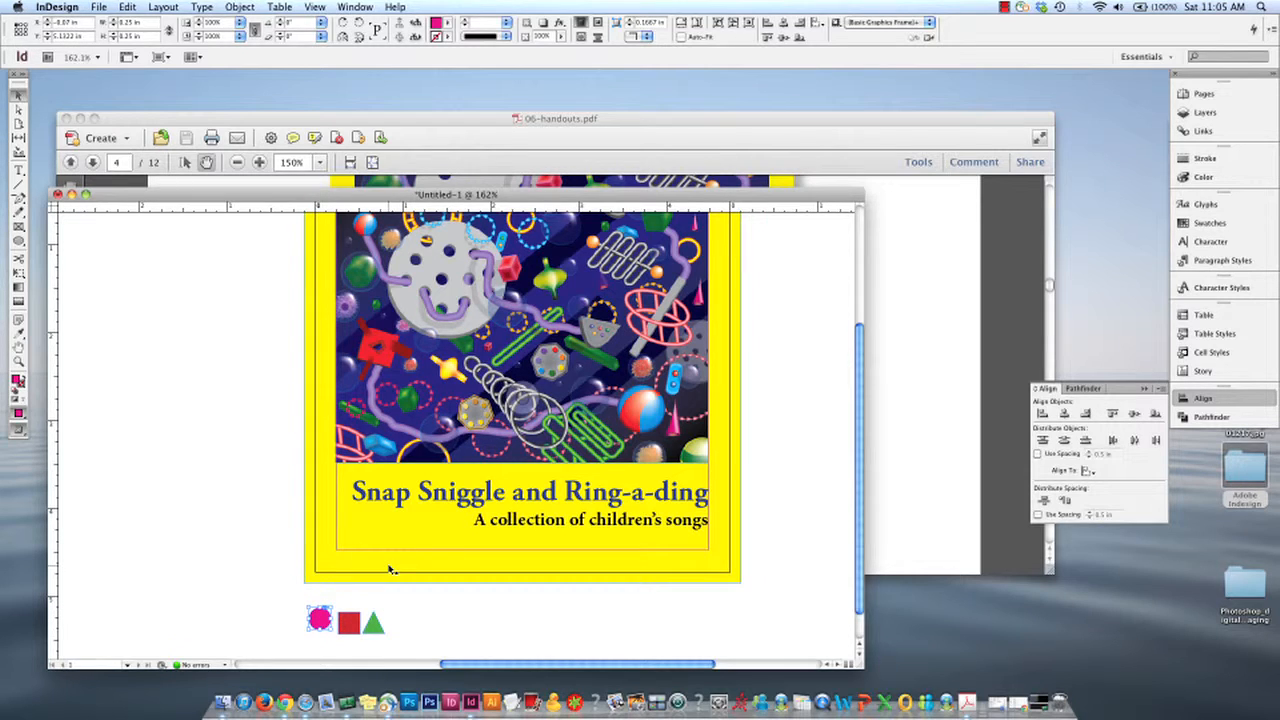
{"action": "left_click", "coordinate": [1002, 7]}
{"action": "left_click", "coordinate": [1018, 36]}
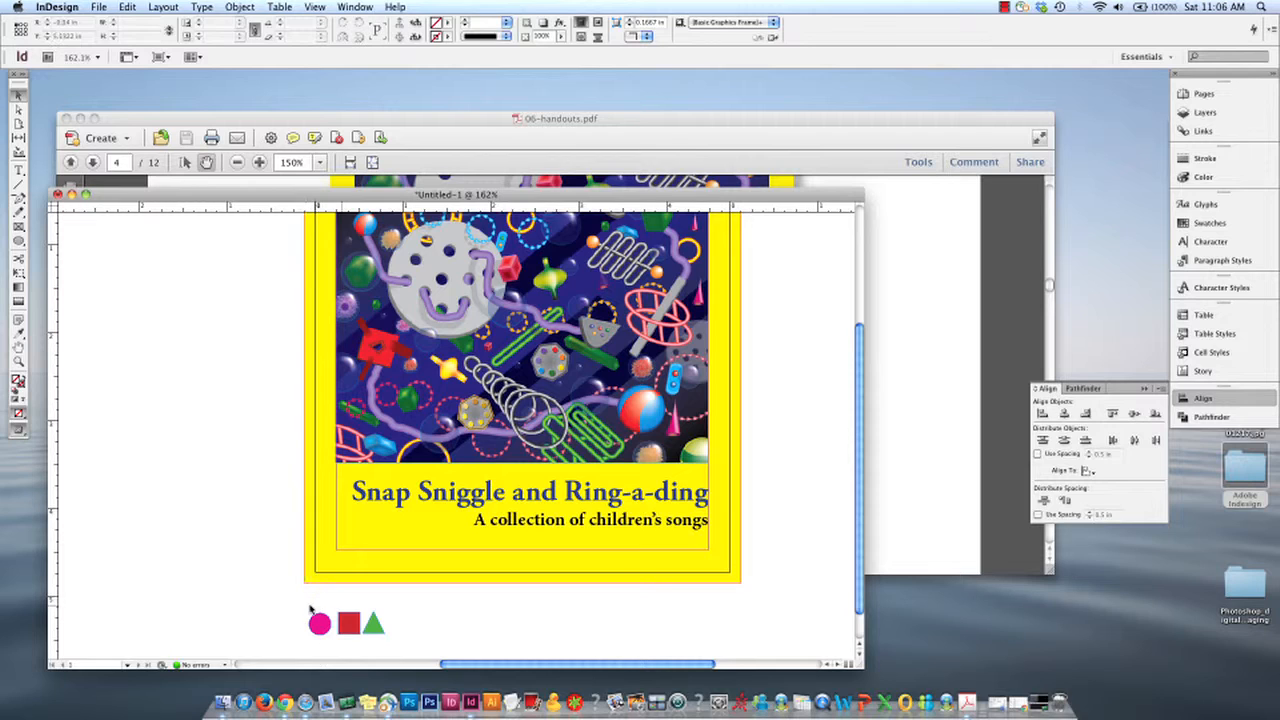
- Check the sample row in Acrobat, return to InDesign and set Step and Repeat to 1 row and 4 columns for the circle, square and triangle
{"action": "left_click_drag", "start_coordinate": [306, 604], "coordinate": [392, 606]}
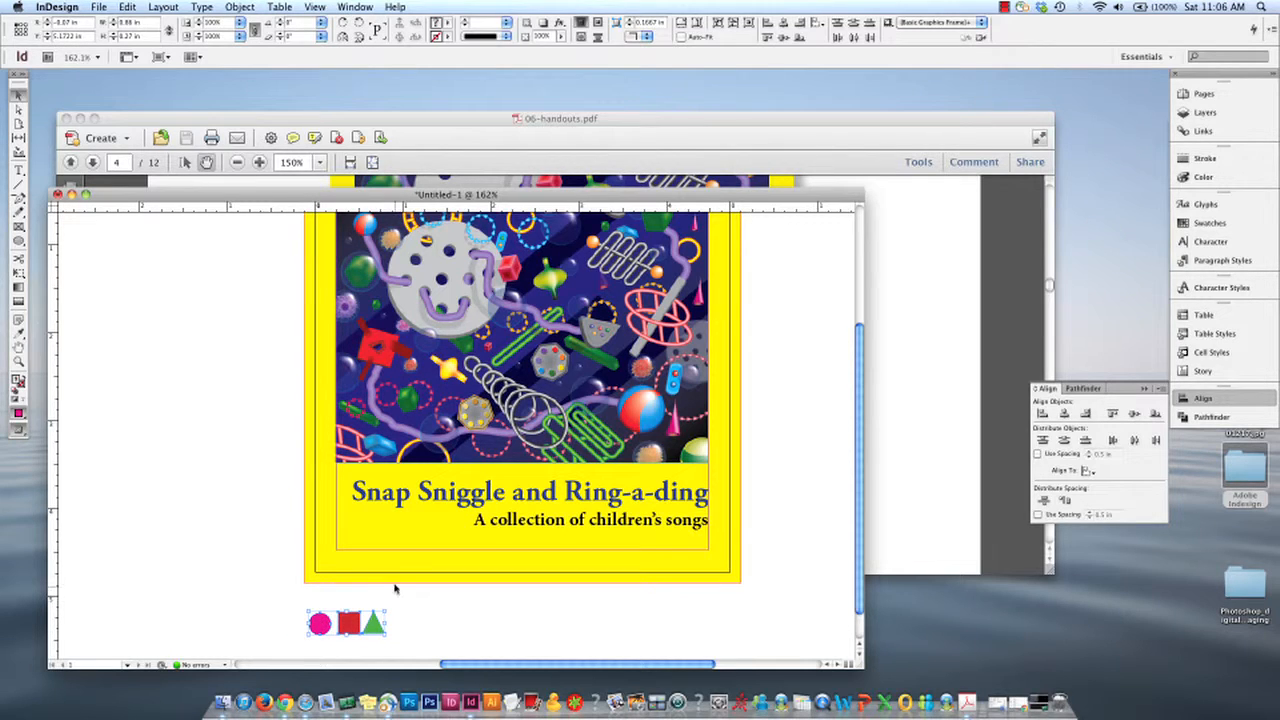
{"action": "left_click", "coordinate": [895, 292]}
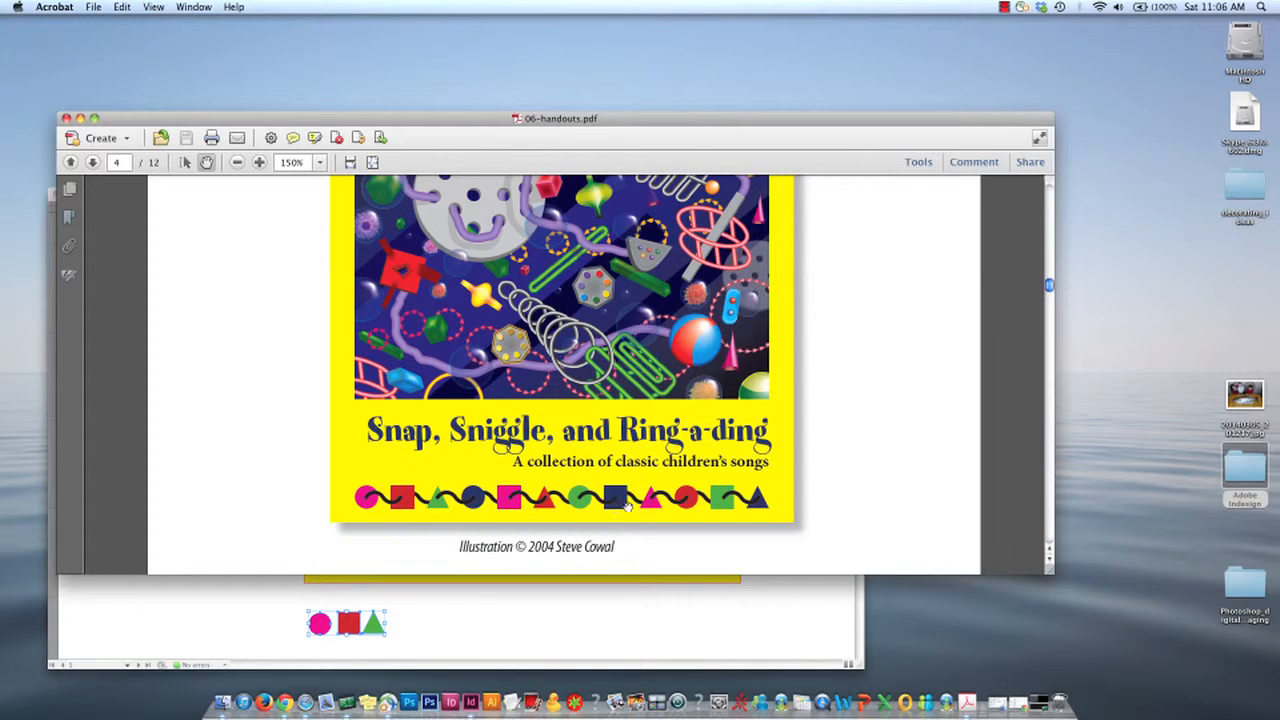
{"action": "left_click", "coordinate": [440, 630]}
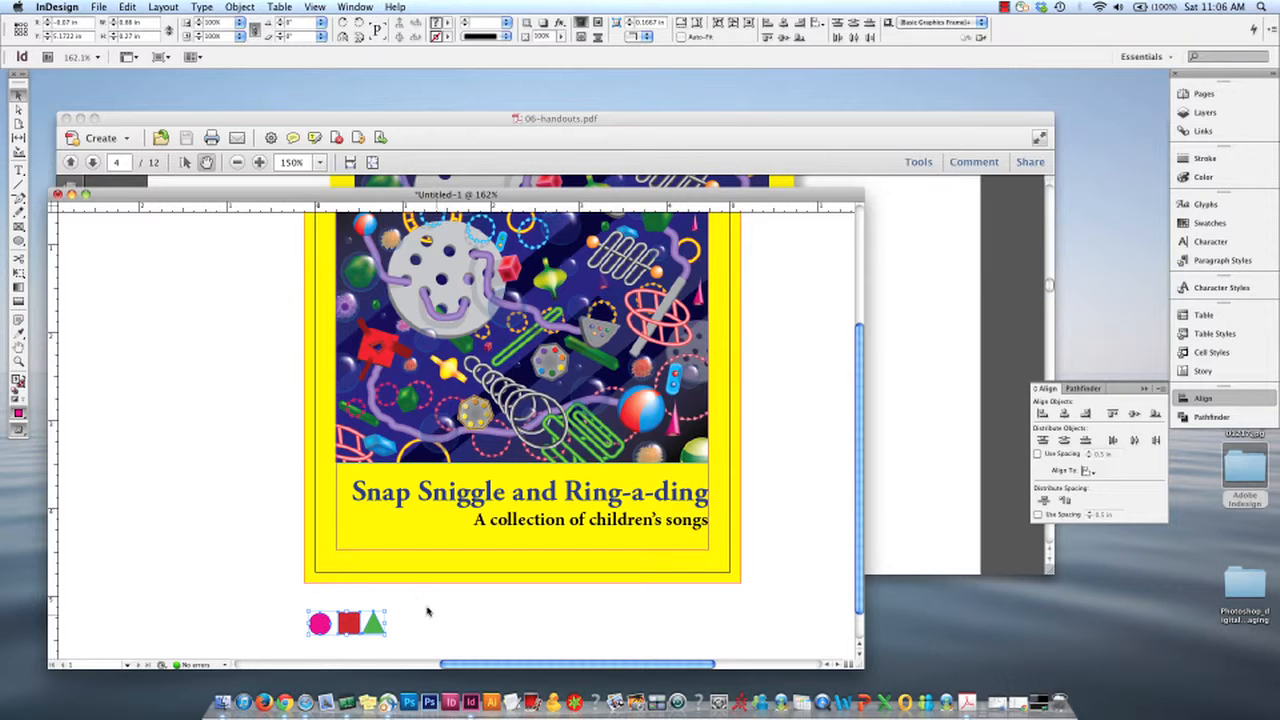
{"action": "left_click", "coordinate": [110, 7]}
{"action": "mouse_move", "coordinate": [128, 8]}
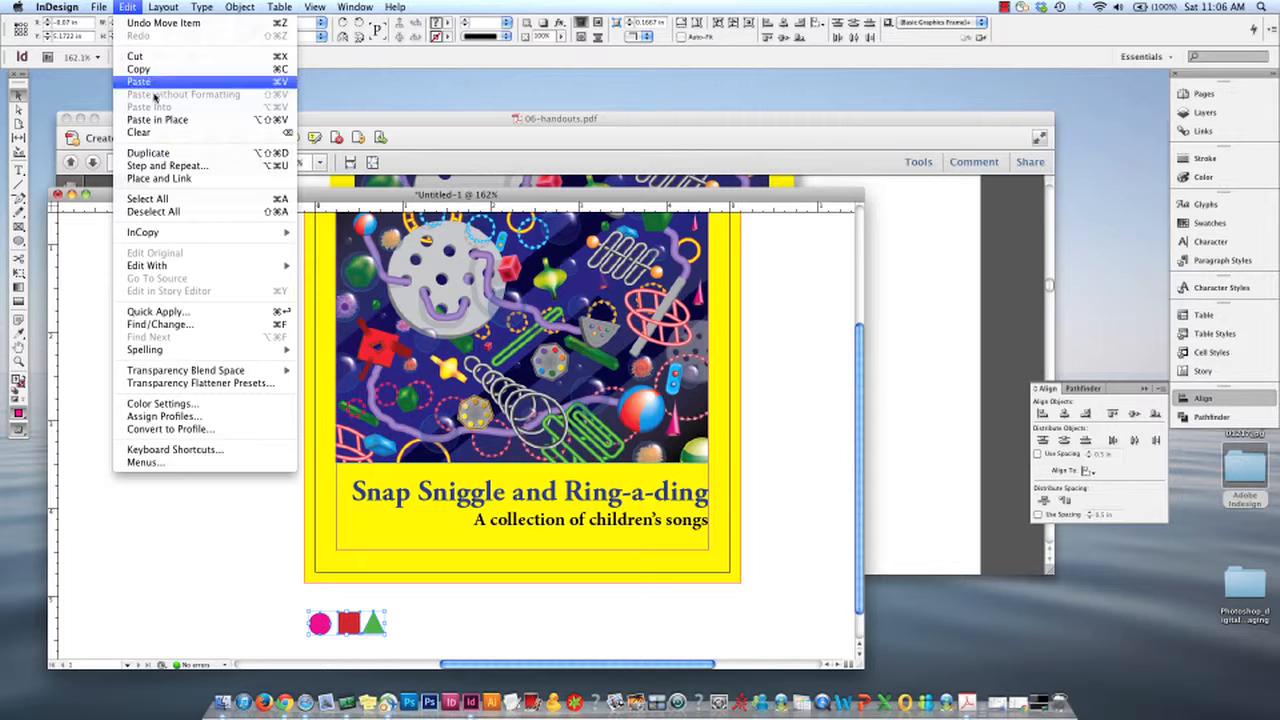
{"action": "left_click", "coordinate": [165, 165]}
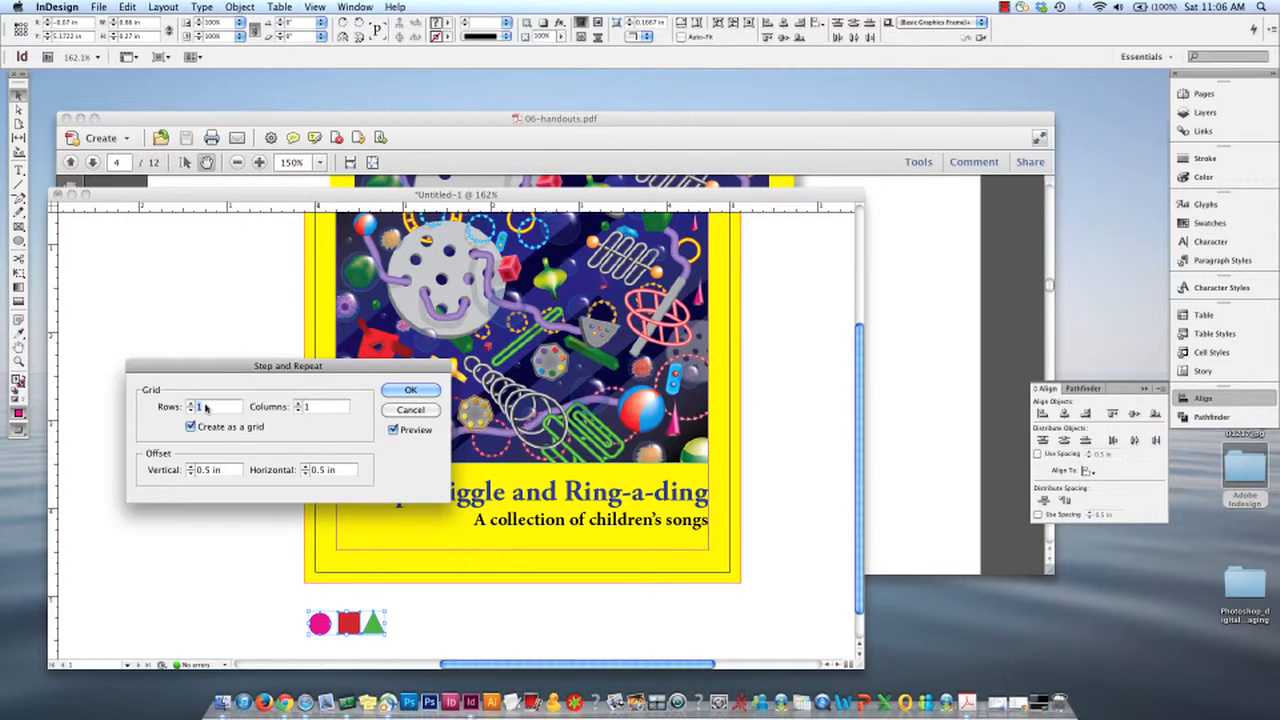
{"action": "left_click", "coordinate": [298, 404]}
{"action": "left_click", "coordinate": [298, 404]}
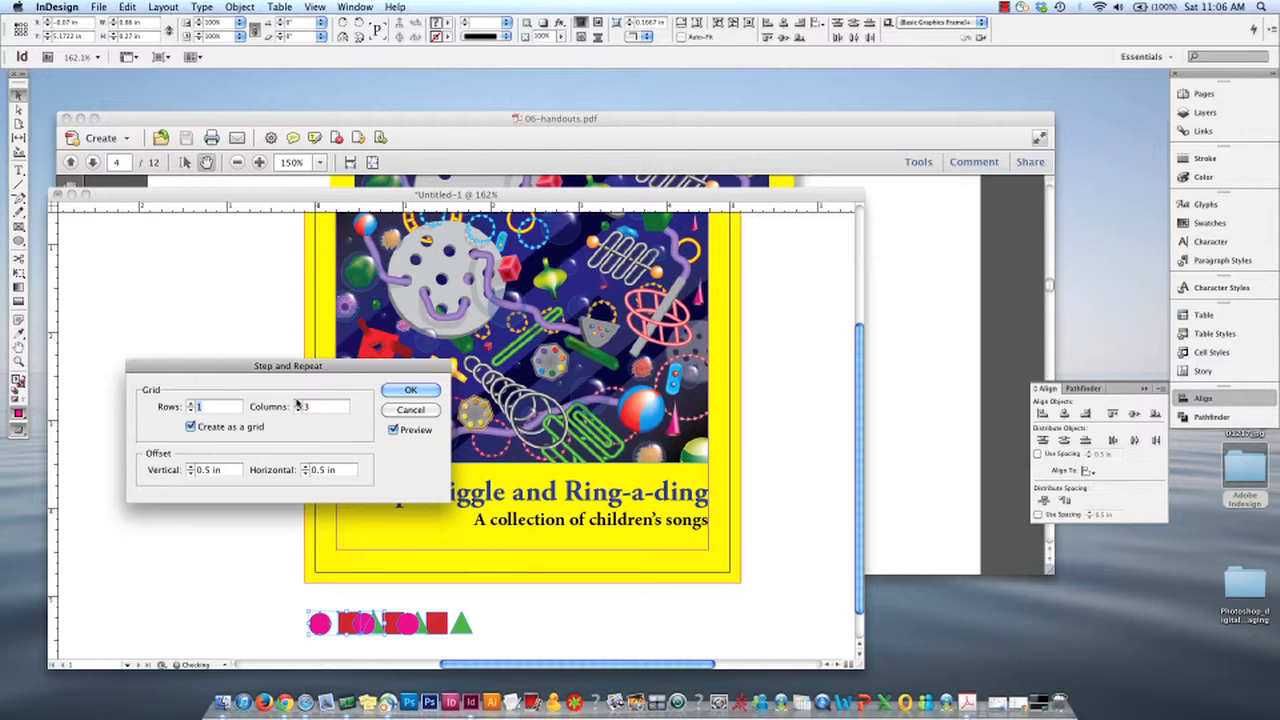
{"action": "left_click", "coordinate": [298, 404]}
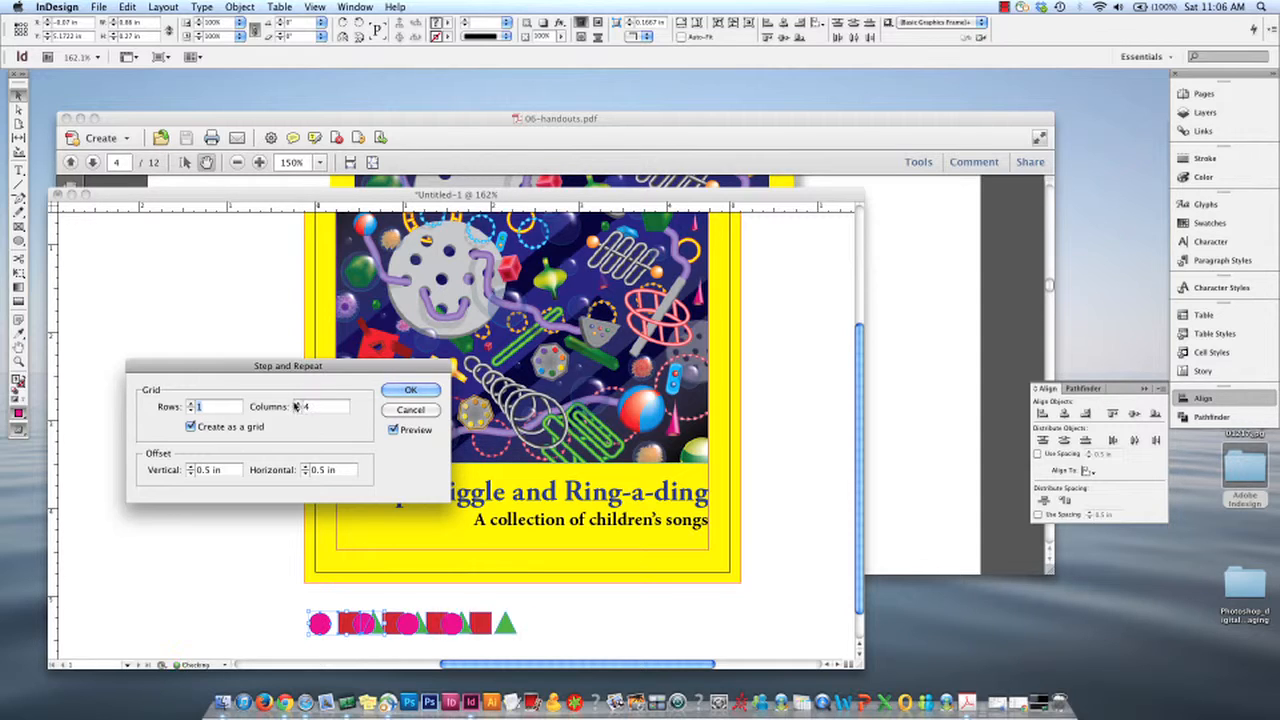
{"action": "left_click", "coordinate": [190, 426]}
{"action": "left_click", "coordinate": [190, 426]}
{"action": "left_click", "coordinate": [190, 426]}
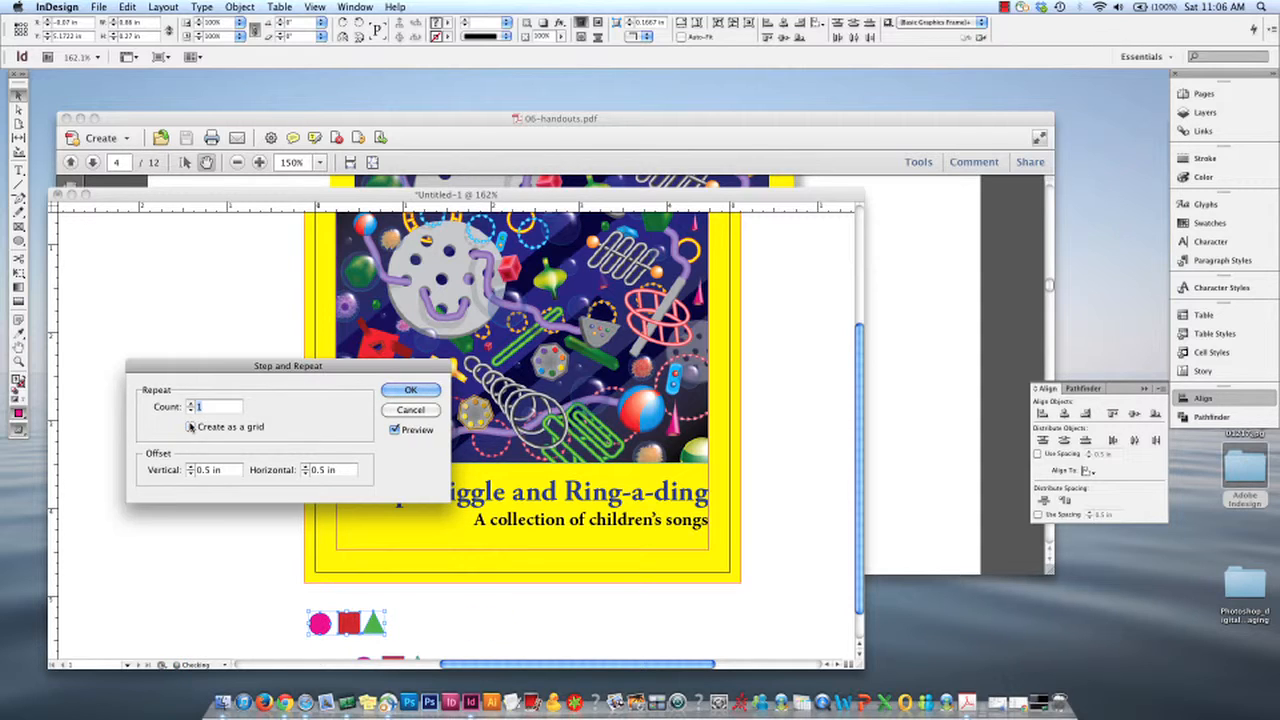
{"action": "left_click", "coordinate": [190, 426]}
- Set the Step and Repeat offsets to 0.6875 in vertical and 1 in horizontal and create the copies of the three shapes
{"action": "left_click", "coordinate": [189, 466]}
{"action": "left_click", "coordinate": [189, 466]}
{"action": "left_click", "coordinate": [189, 466]}
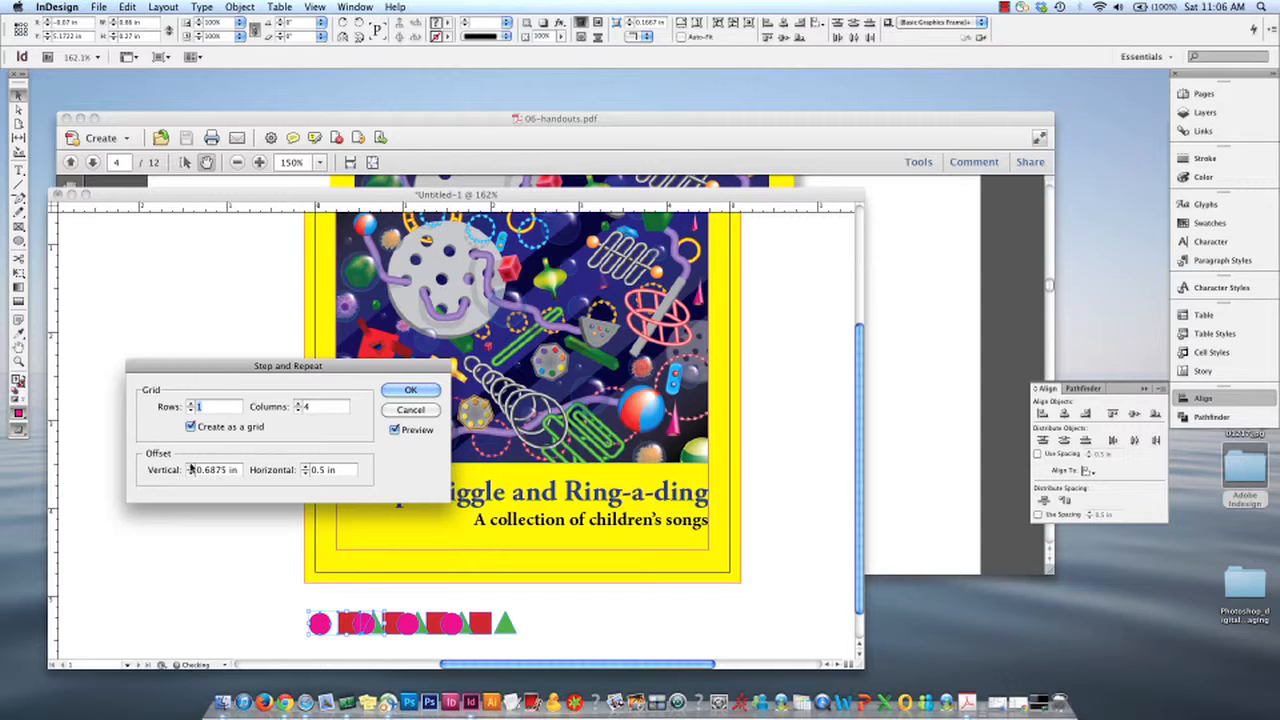
{"action": "left_click", "coordinate": [303, 467]}
{"action": "left_click", "coordinate": [303, 467]}
{"action": "left_click", "coordinate": [303, 467]}
{"action": "left_click", "coordinate": [303, 467]}
{"action": "left_click", "coordinate": [303, 467]}
{"action": "left_click", "coordinate": [303, 467]}
{"action": "left_click", "coordinate": [303, 467]}
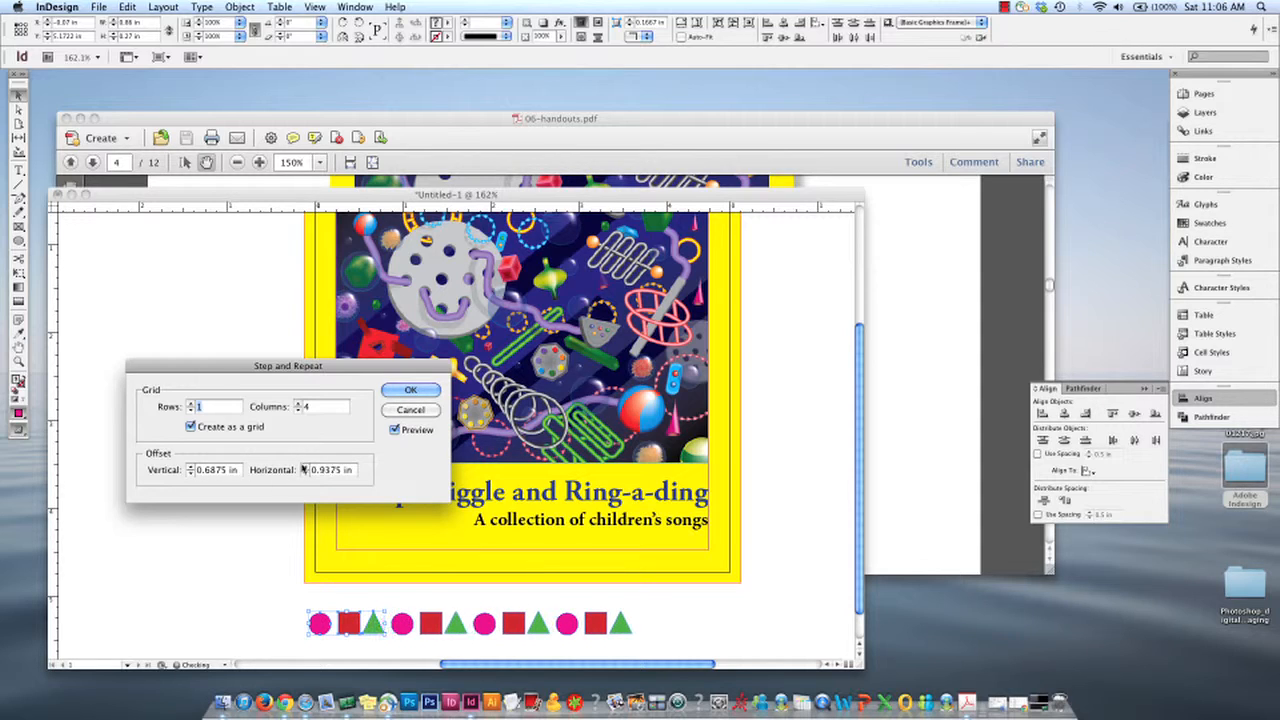
{"action": "left_click", "coordinate": [303, 467]}
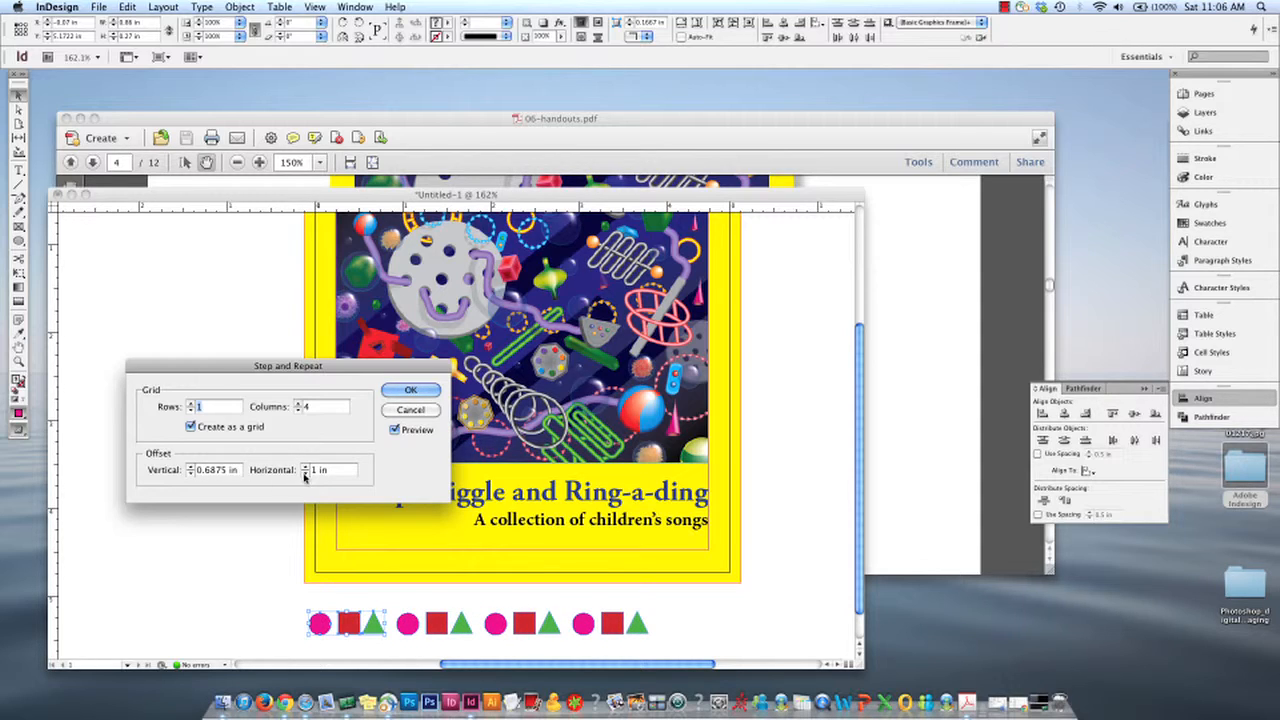
{"action": "left_click", "coordinate": [304, 474]}
{"action": "left_click", "coordinate": [304, 474]}
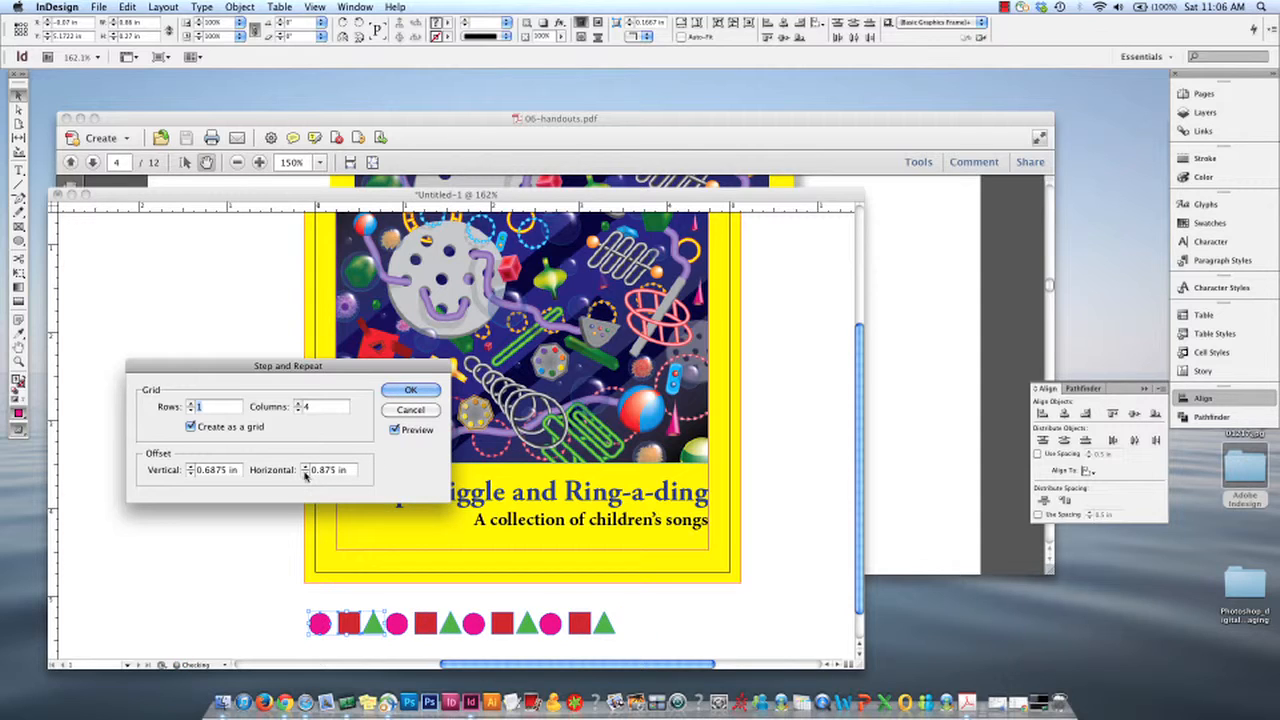
{"action": "left_click", "coordinate": [303, 467]}
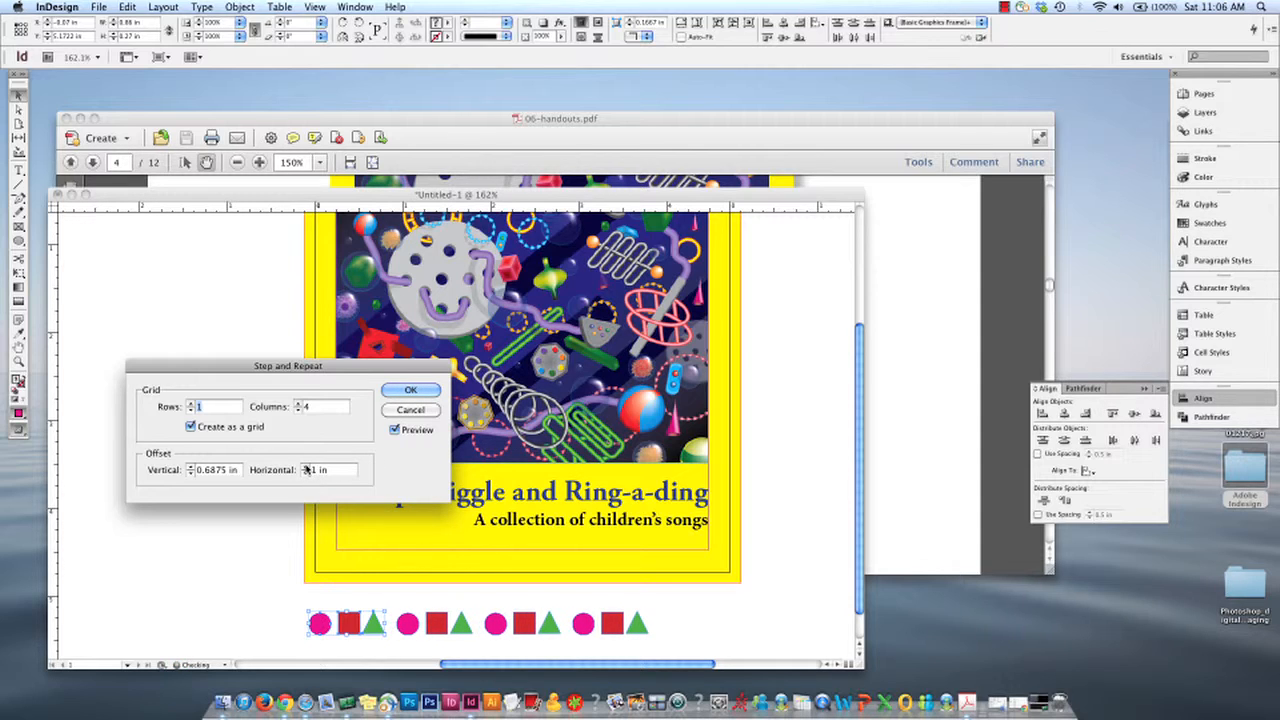
{"action": "left_click", "coordinate": [410, 390]}
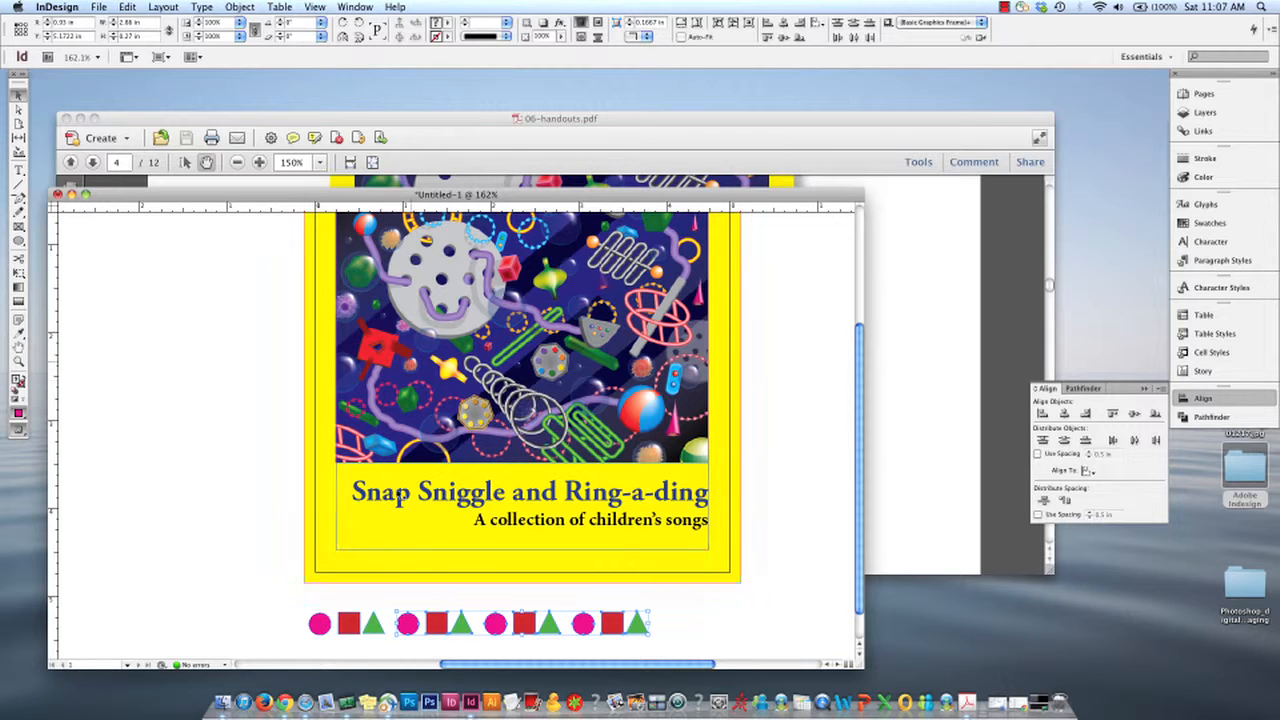
- Switch to Acrobat and examine the colours of the finished shape row in the handout
{"action": "left_click", "coordinate": [951, 330]}
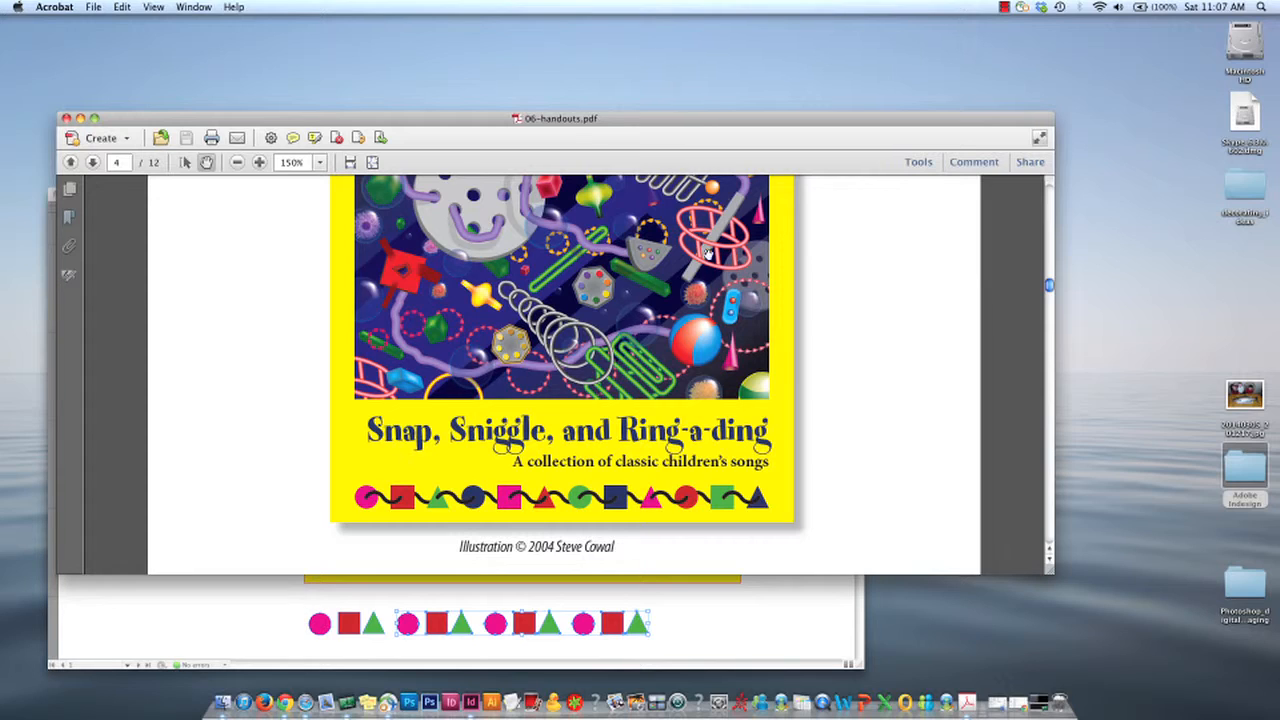
{"action": "left_click", "coordinate": [1005, 8]}
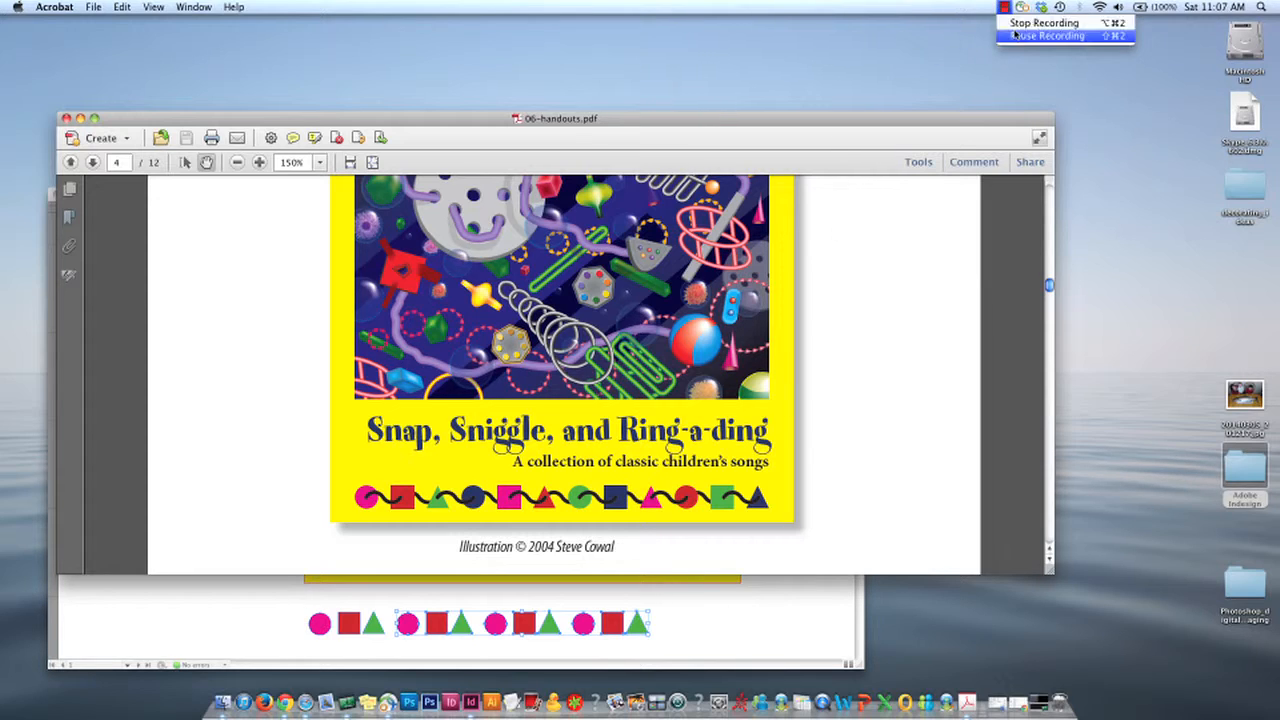
{"action": "left_click", "coordinate": [1020, 37]}
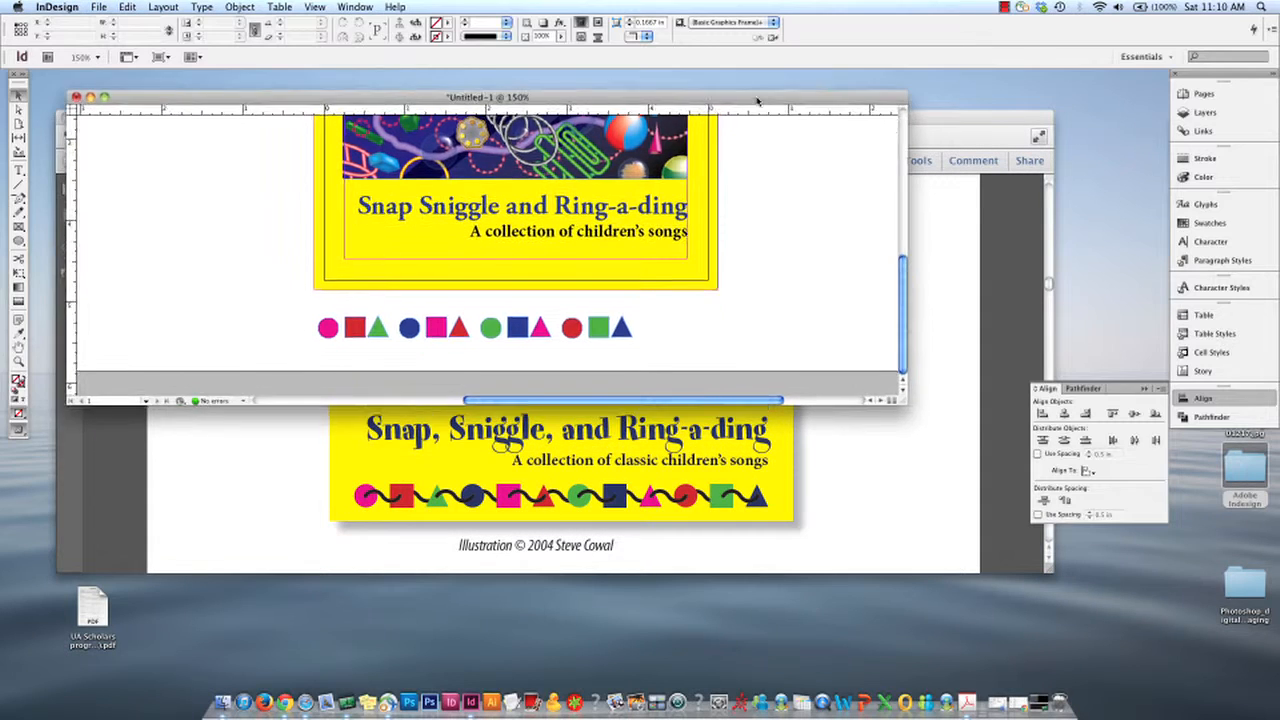
- Enlarge the InDesign document window and delete all the repeated shapes except the first circle, square and triangle
{"action": "left_click_drag", "start_coordinate": [770, 103], "coordinate": [782, 106]}
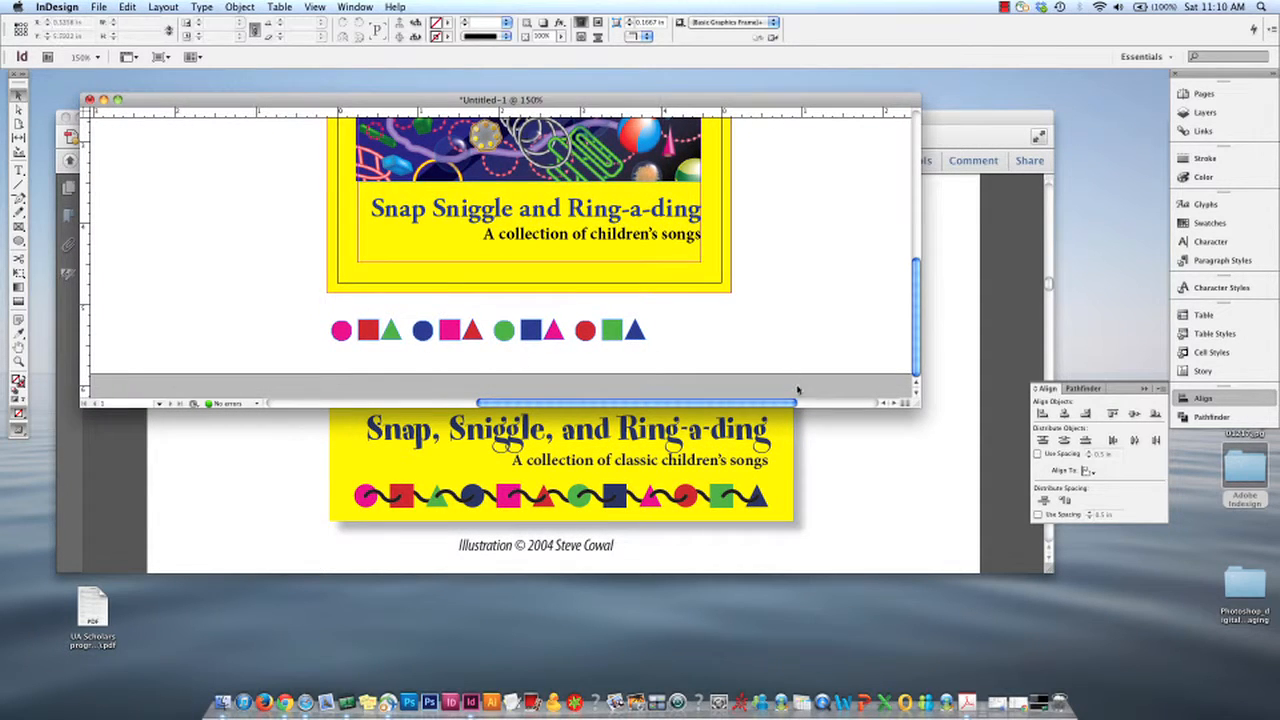
{"action": "left_click_drag", "start_coordinate": [920, 410], "coordinate": [875, 572]}
{"action": "left_click_drag", "start_coordinate": [453, 550], "coordinate": [828, 568]}
{"action": "left_click_drag", "start_coordinate": [356, 491], "coordinate": [596, 508]}
{"action": "key", "text": "Delete"}
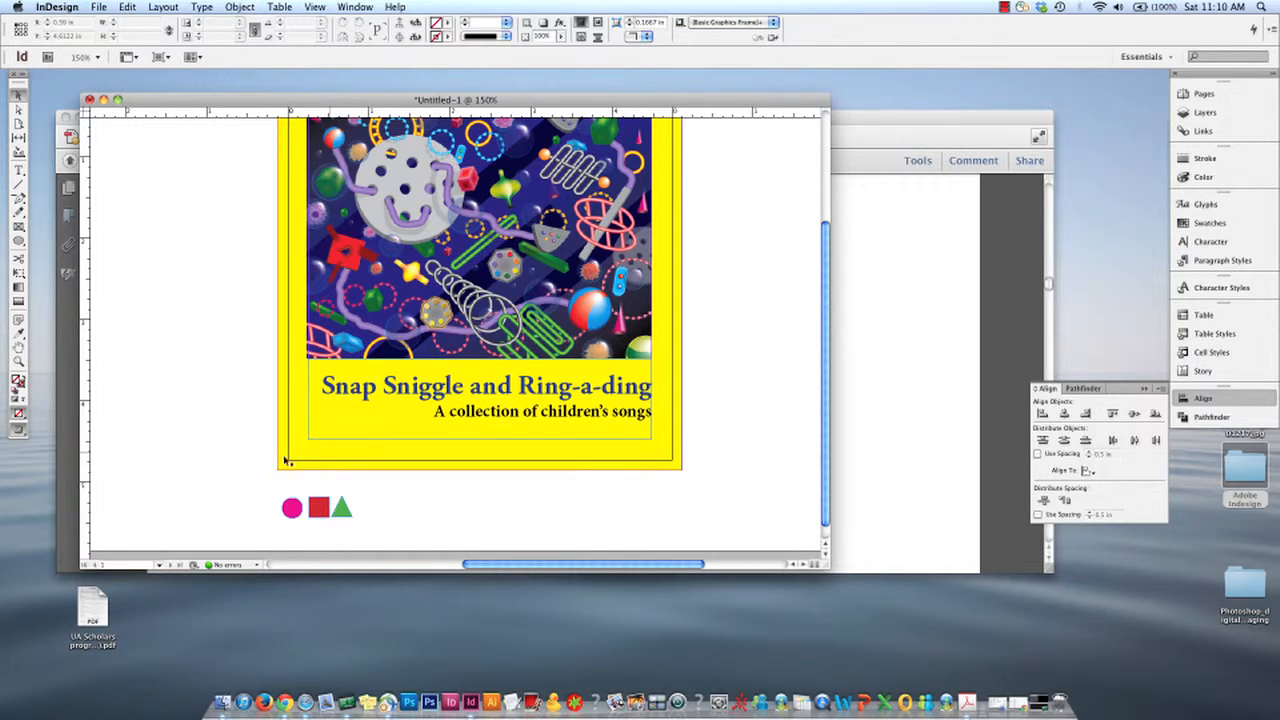
- Duplicate the circle, square and triangle three times along the row, placing the last set at about X 2.77 in
{"action": "left_click_drag", "start_coordinate": [268, 498], "coordinate": [378, 532]}
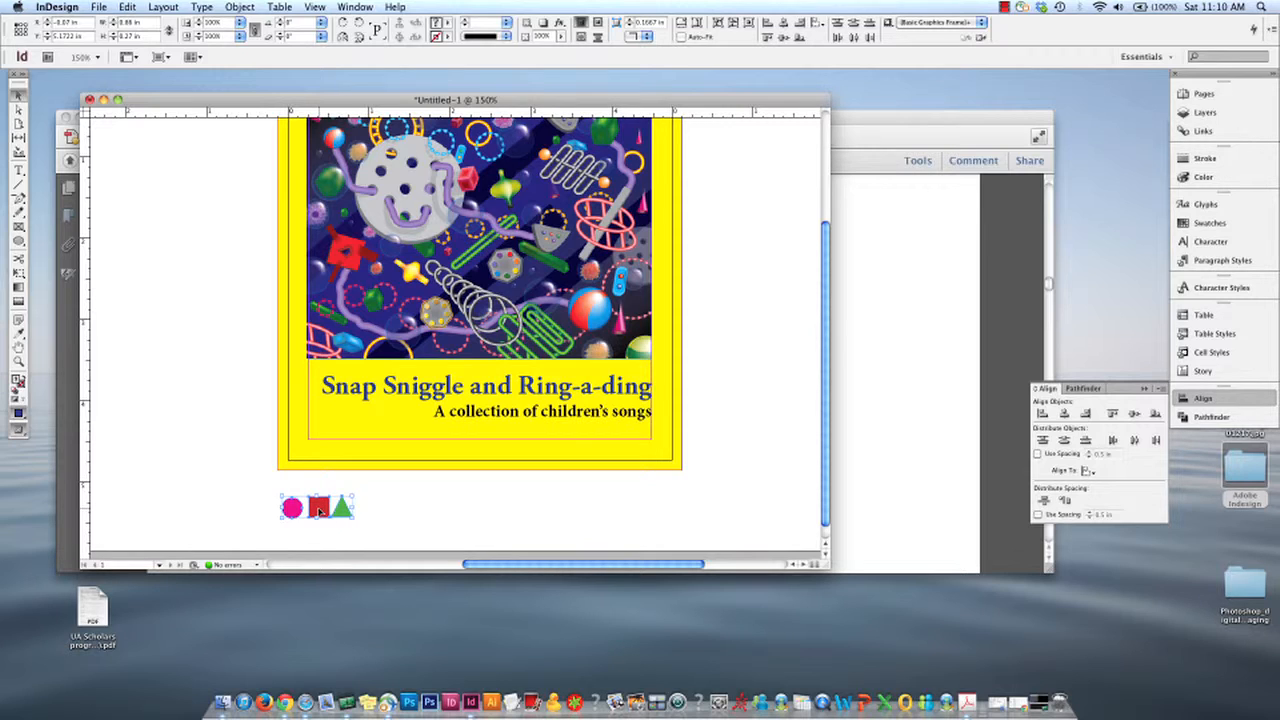
{"action": "left_click_drag", "start_coordinate": [318, 510], "coordinate": [554, 512]}
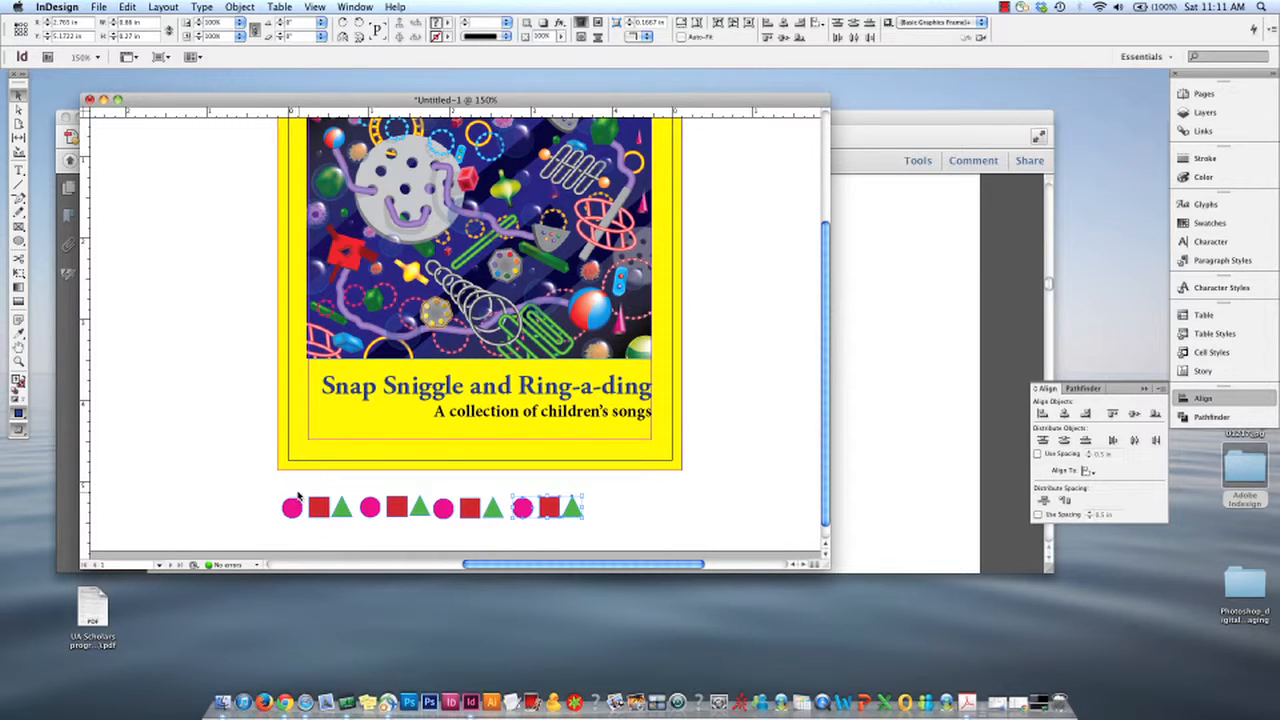
- Select all twelve shapes and move them below the subtitle on the cover, to about X 0.25 in, Y 4.24 in
{"action": "left_click_drag", "start_coordinate": [268, 492], "coordinate": [620, 508]}
{"action": "left_click", "coordinate": [297, 504], "text": "shift"}
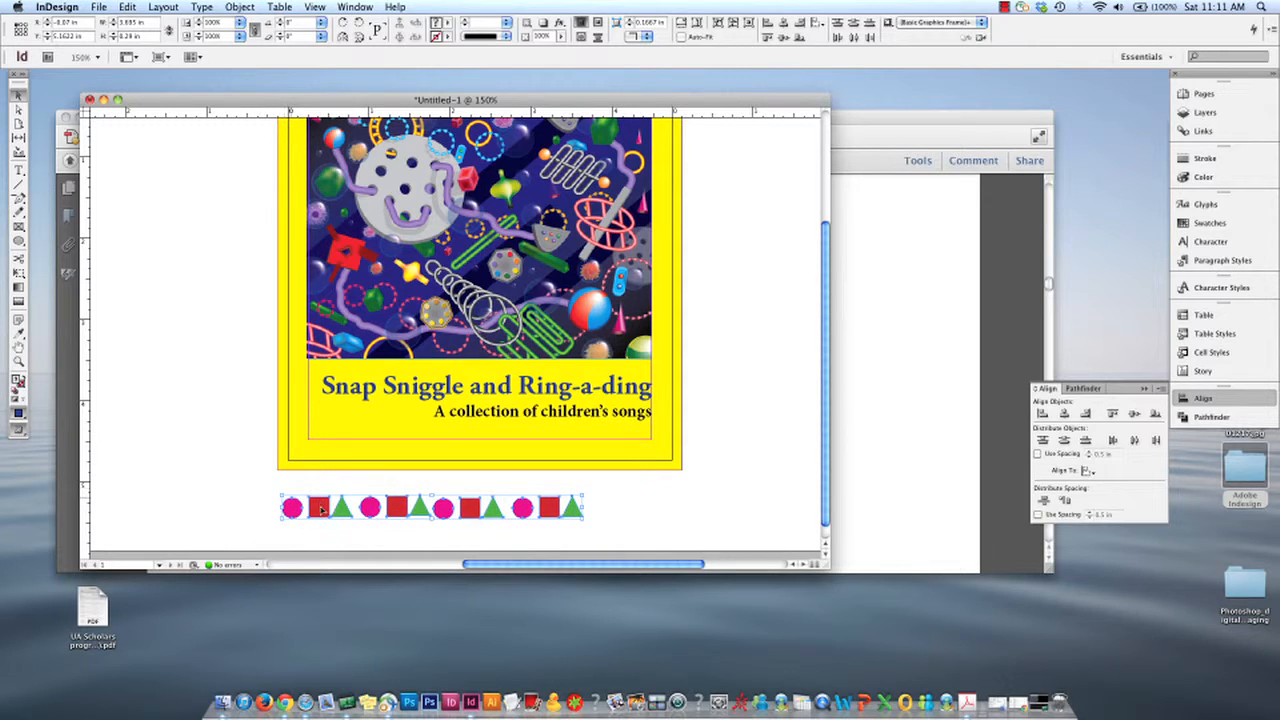
{"action": "left_click_drag", "start_coordinate": [320, 508], "coordinate": [346, 434]}
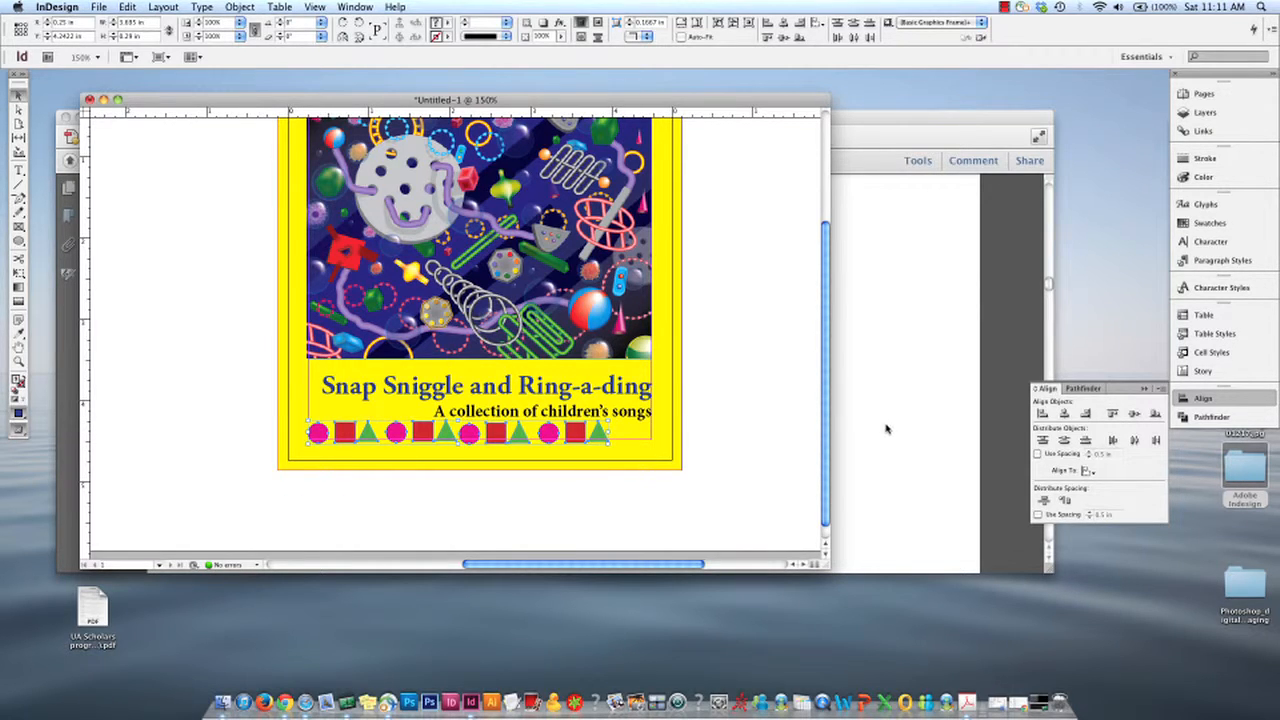
- Check the row's width in the Acrobat handout, return to InDesign and move the last triangle against the inner margin, about X 4.22 in
{"action": "left_click", "coordinate": [843, 521]}
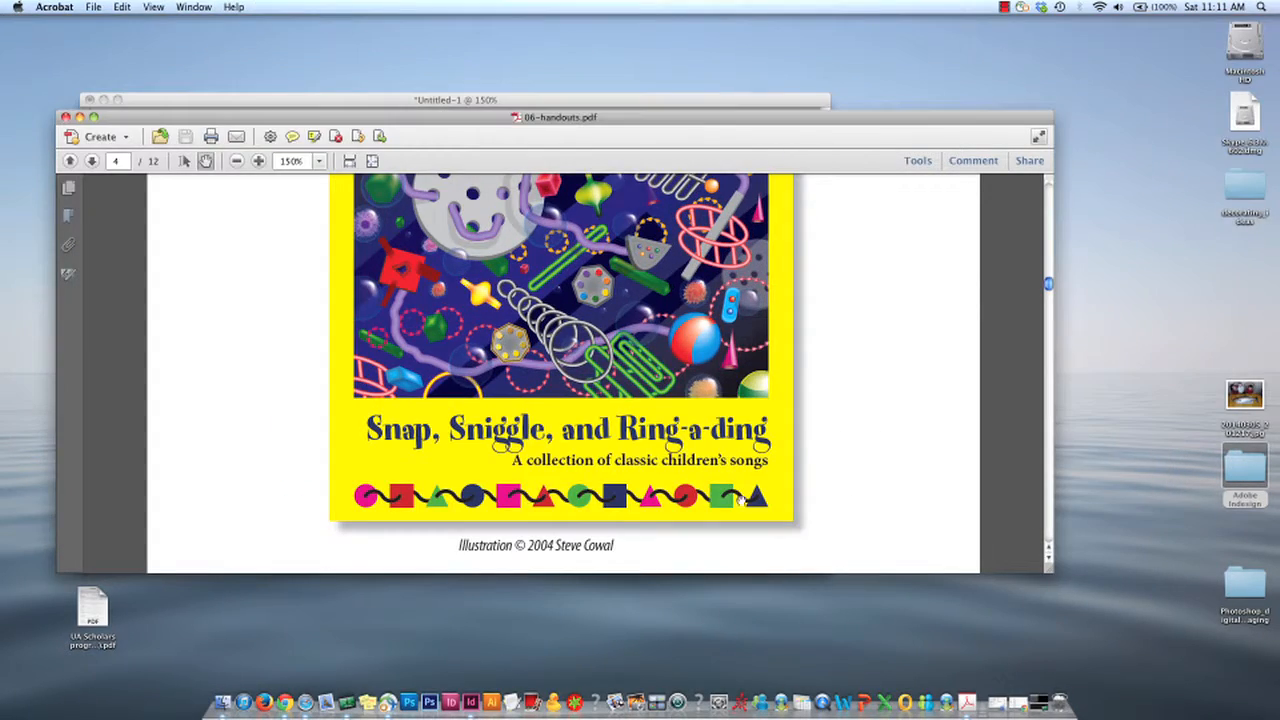
{"action": "left_click", "coordinate": [470, 99]}
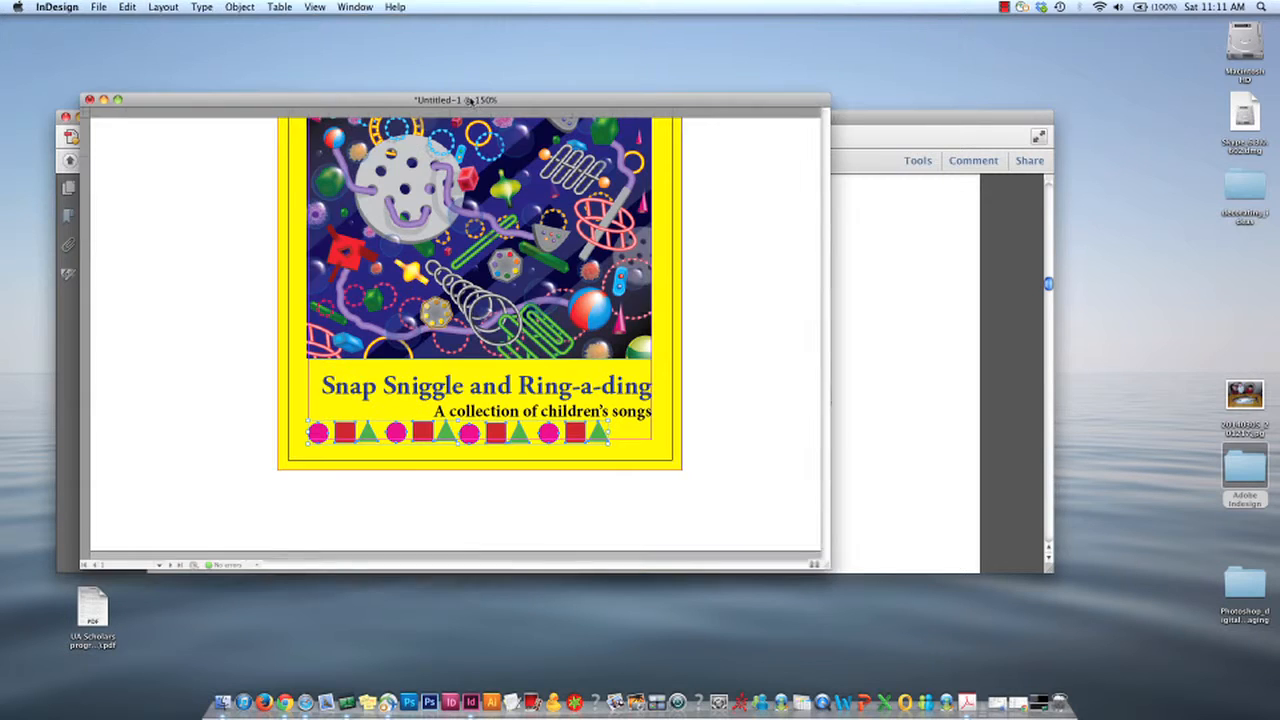
{"action": "left_click", "coordinate": [655, 533]}
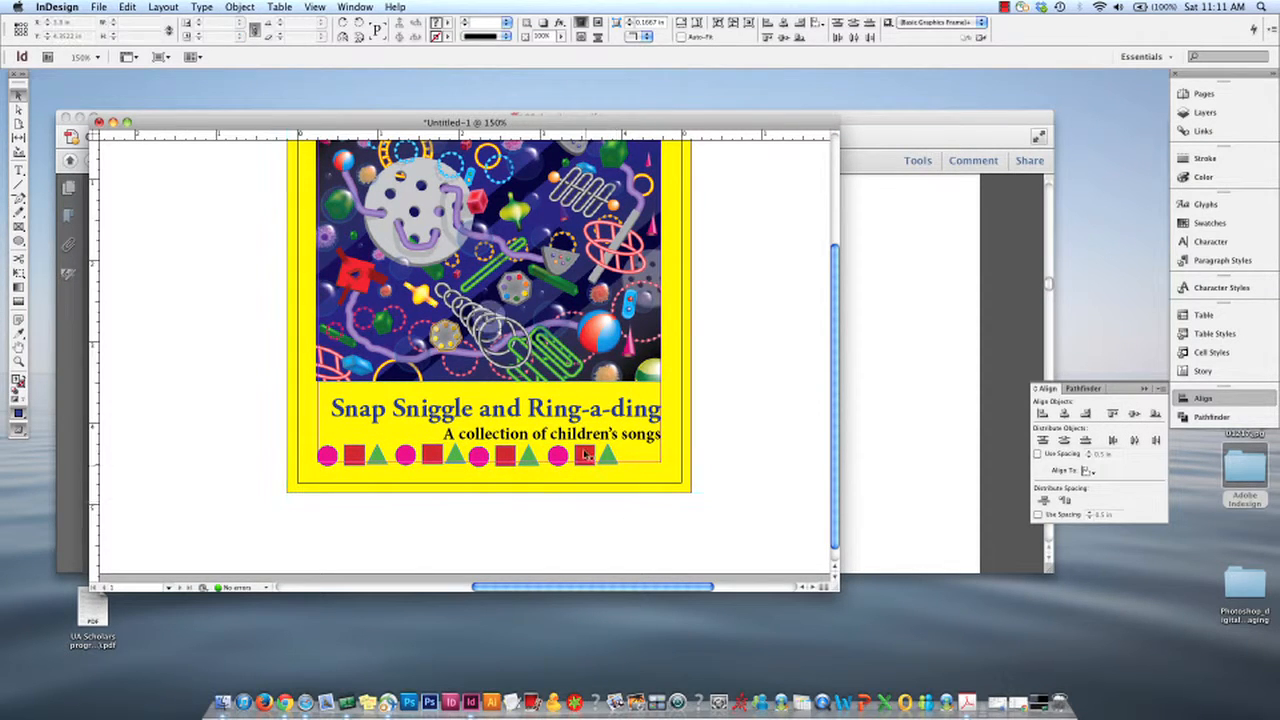
{"action": "left_click_drag", "start_coordinate": [610, 457], "coordinate": [652, 458]}
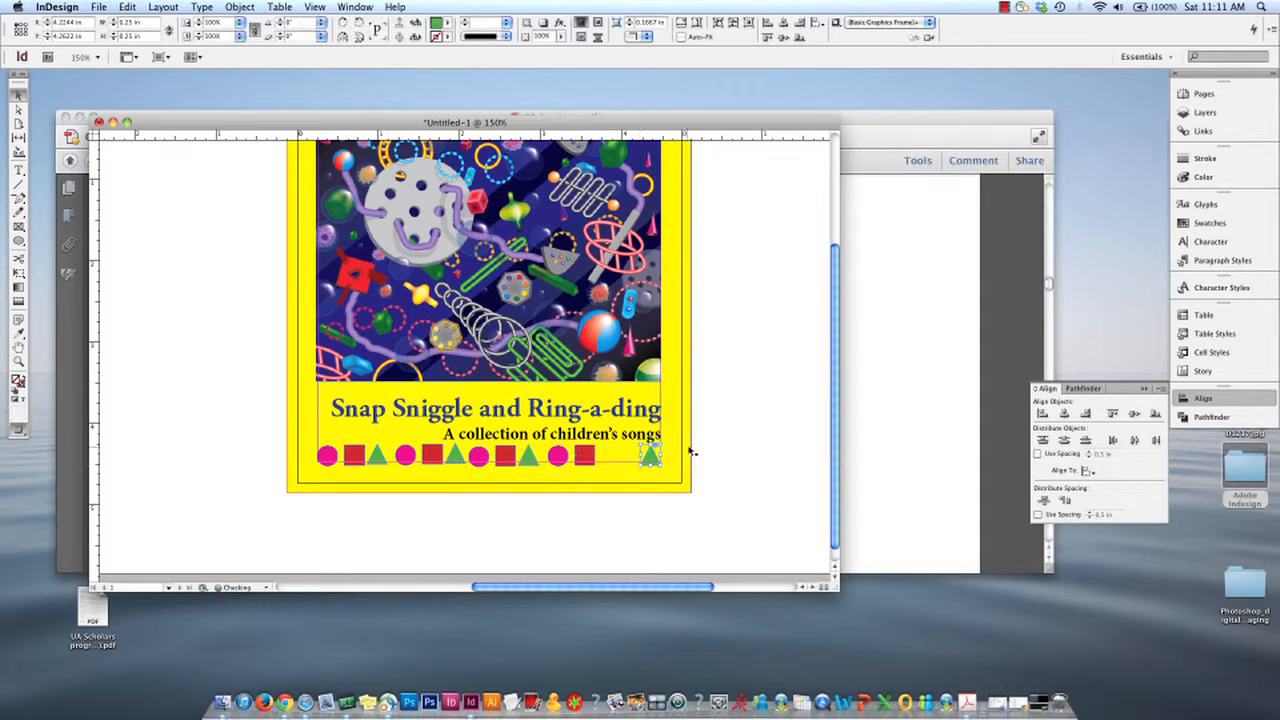
{"action": "left_click", "coordinate": [329, 456]}
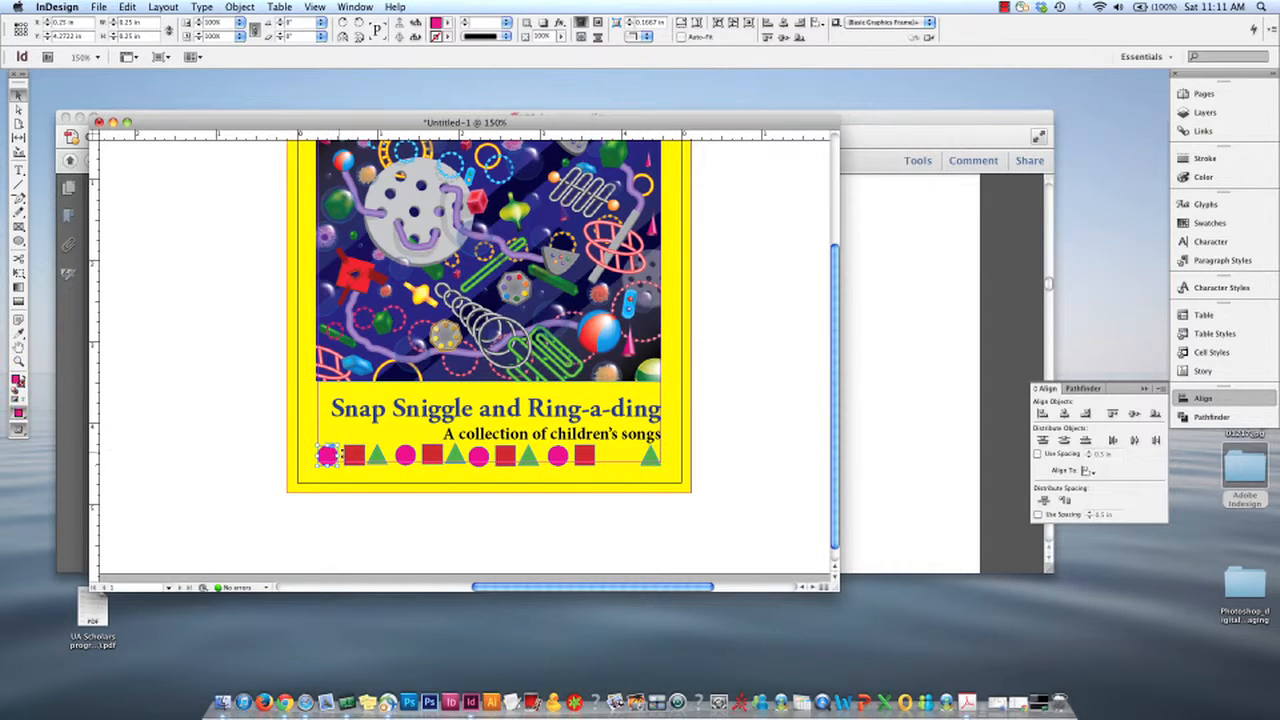
- Try to select only the row of shapes, shift the selection slightly down, return it to its original position and deselect it
{"action": "left_click_drag", "start_coordinate": [251, 455], "coordinate": [706, 466]}
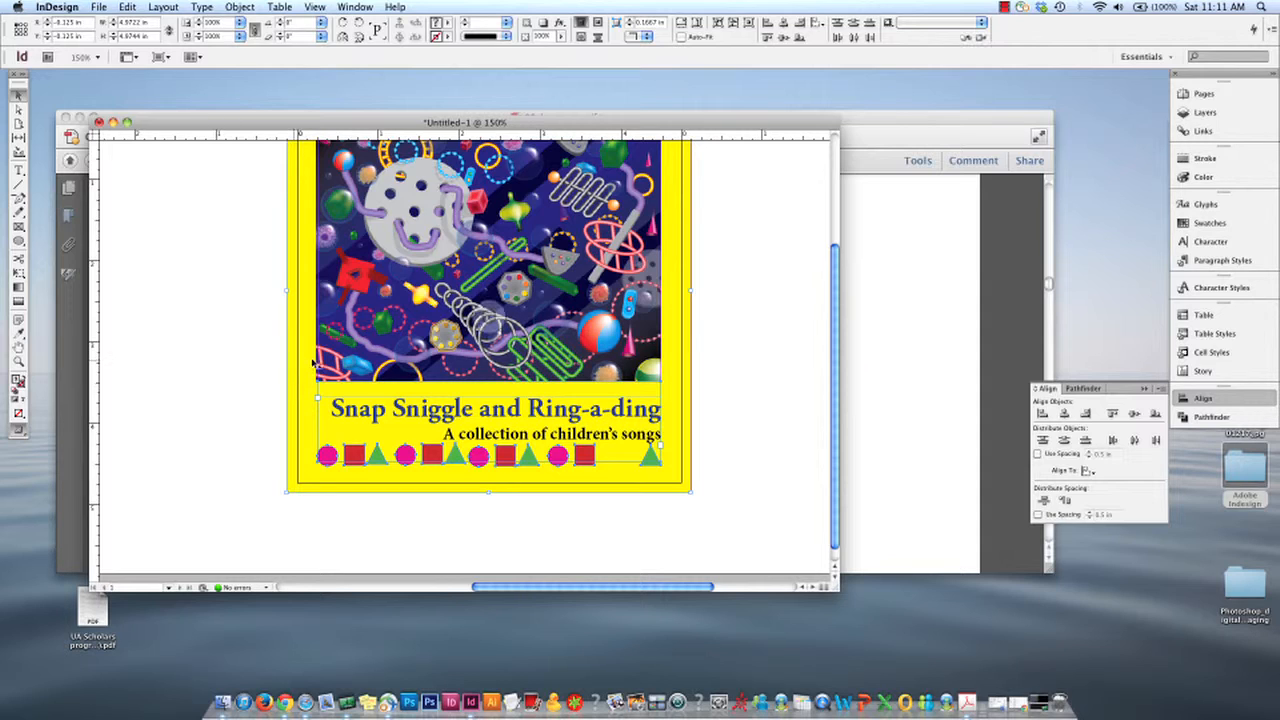
{"action": "left_click", "coordinate": [341, 407]}
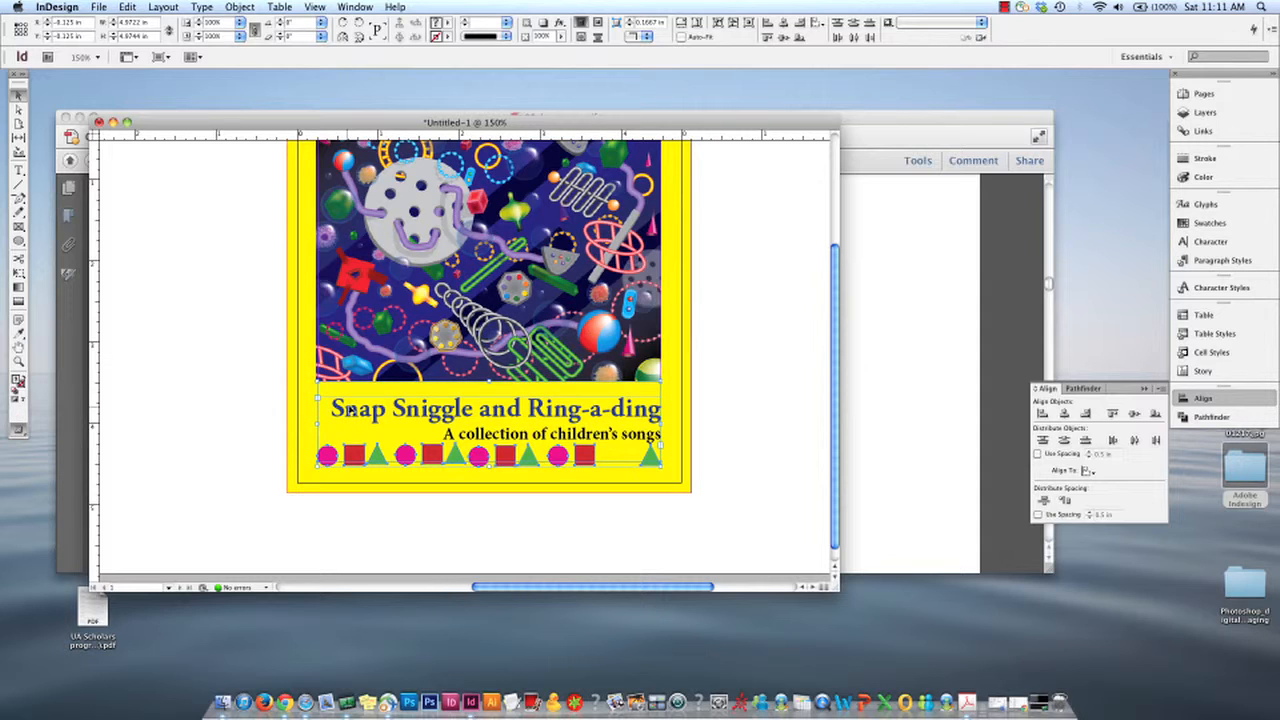
{"action": "left_click", "coordinate": [321, 404]}
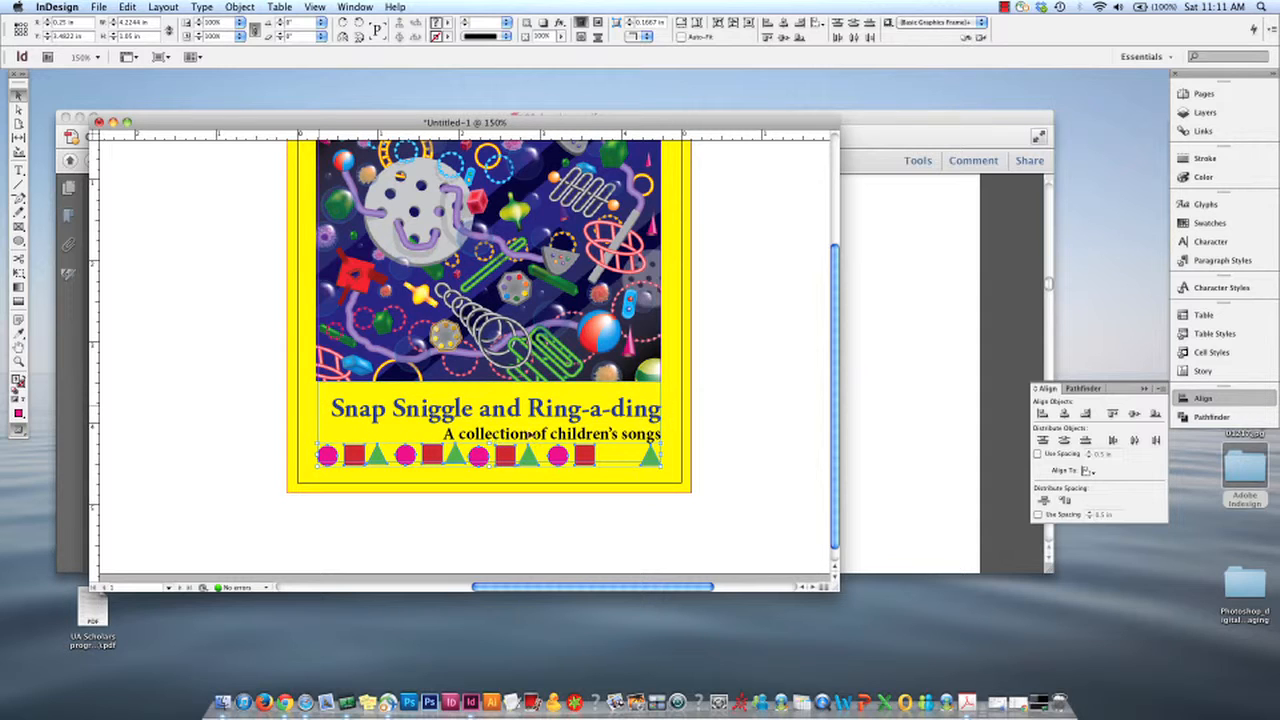
{"action": "left_click_drag", "start_coordinate": [530, 458], "coordinate": [541, 496]}
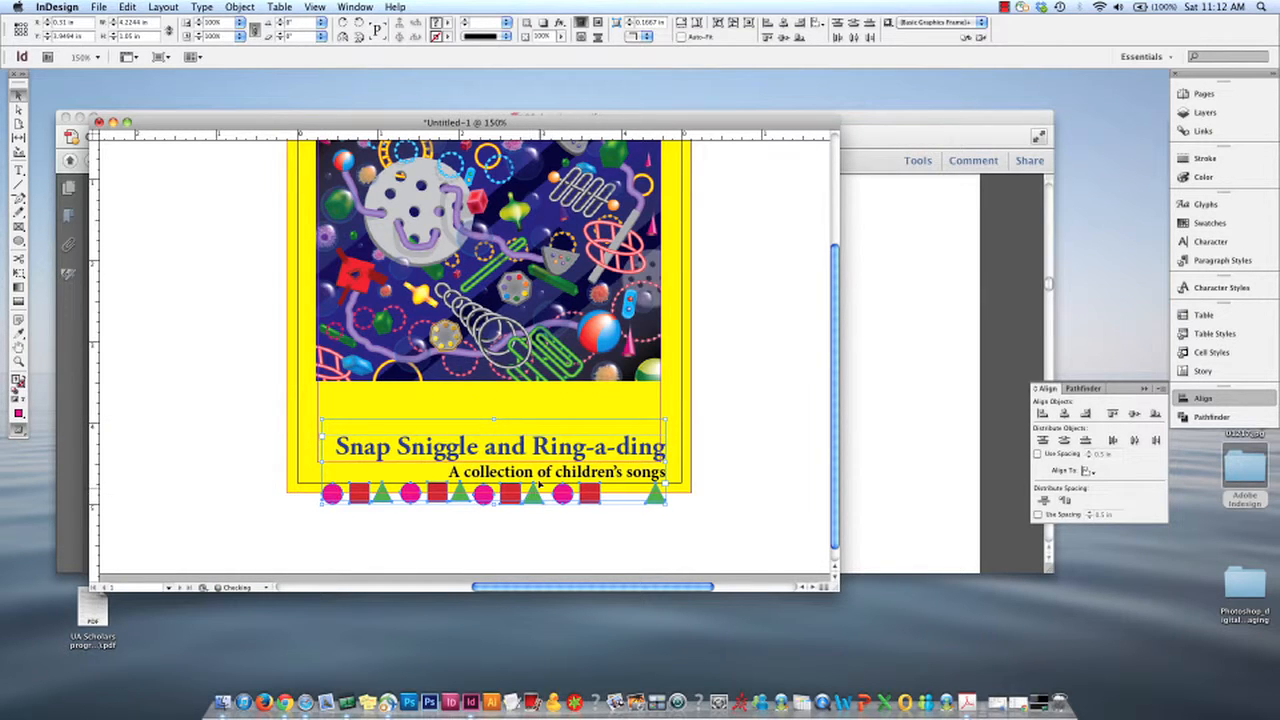
{"action": "left_click_drag", "start_coordinate": [521, 447], "coordinate": [505, 409]}
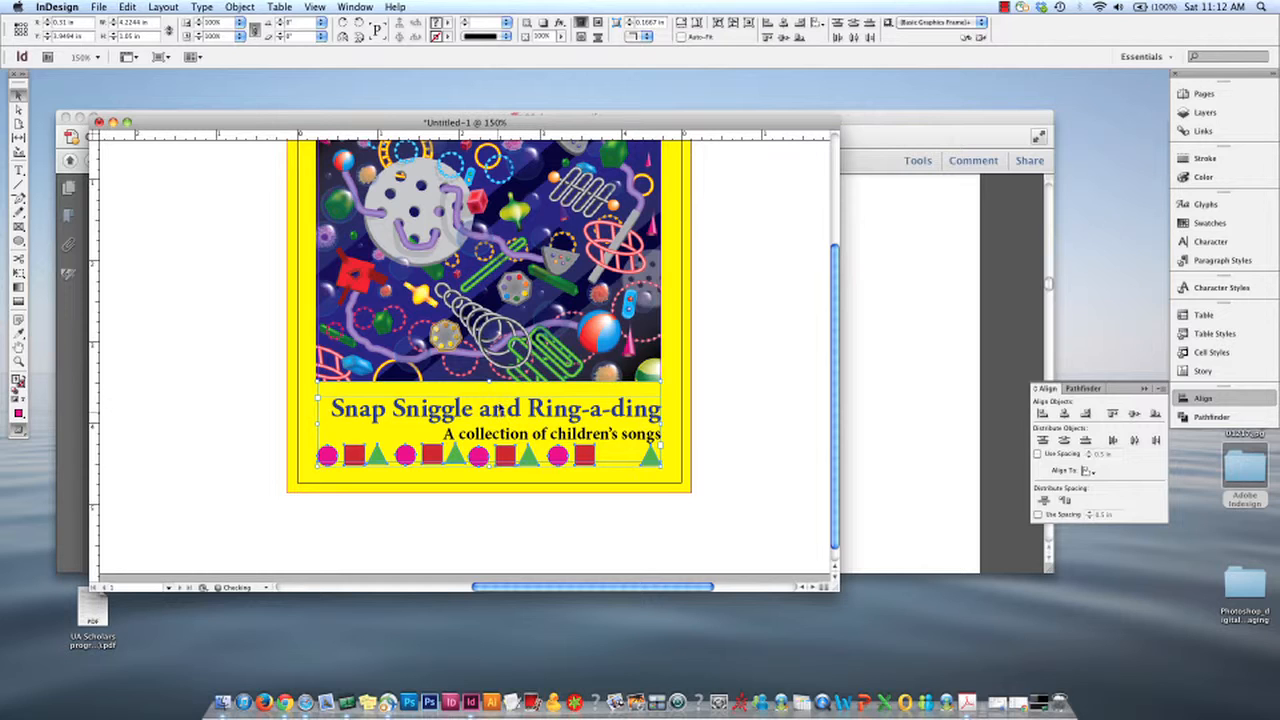
{"action": "left_click", "coordinate": [709, 424]}
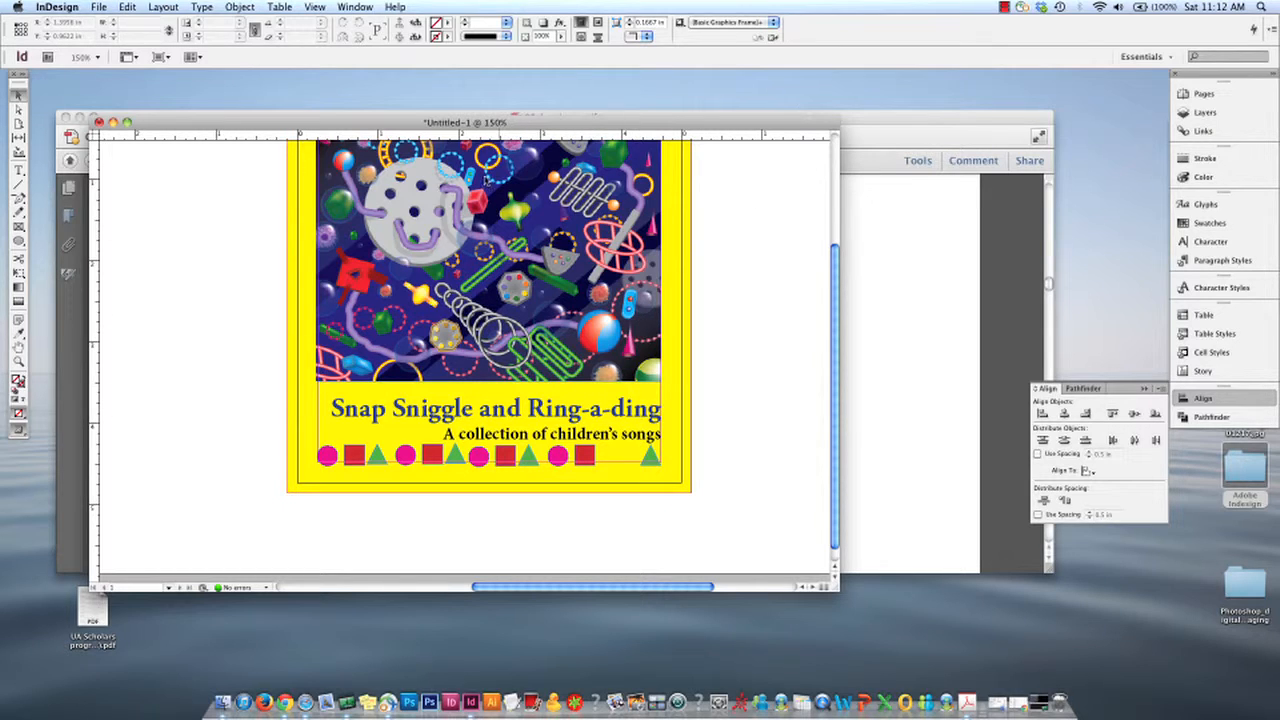
- Lock the yellow background frame and the title text frame in place
{"action": "left_click", "coordinate": [298, 312]}
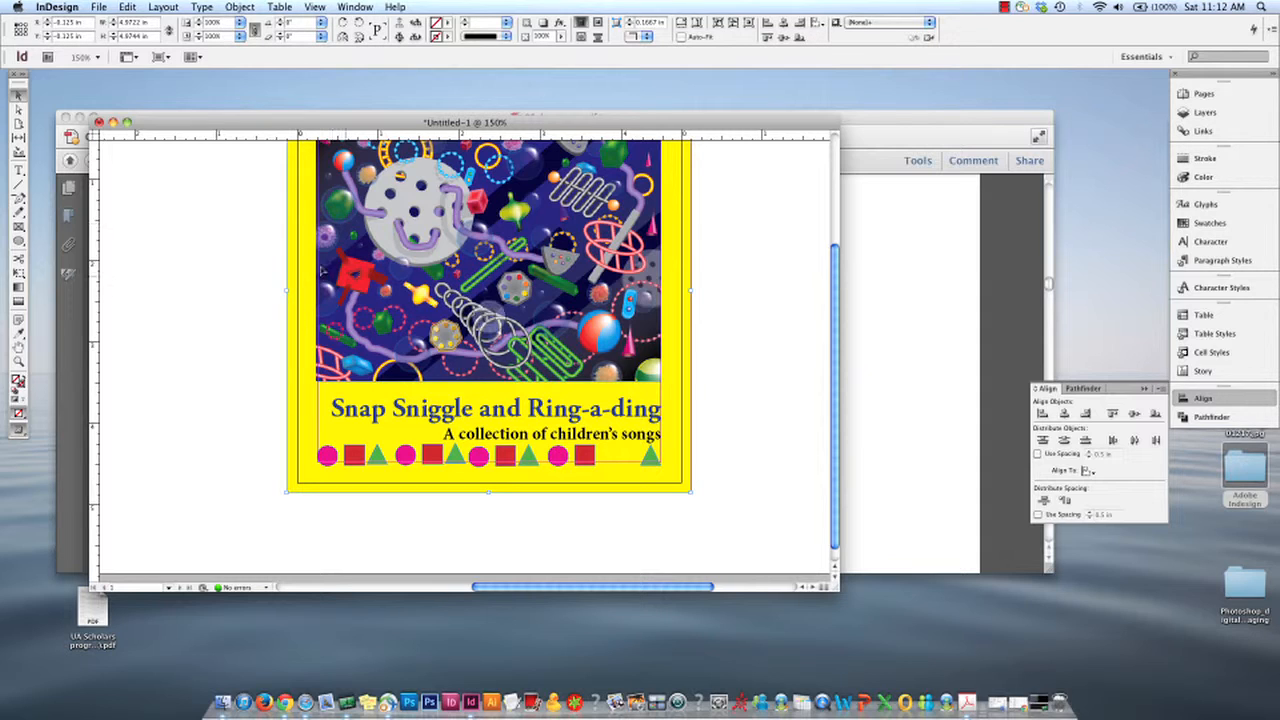
{"action": "left_click", "coordinate": [241, 7]}
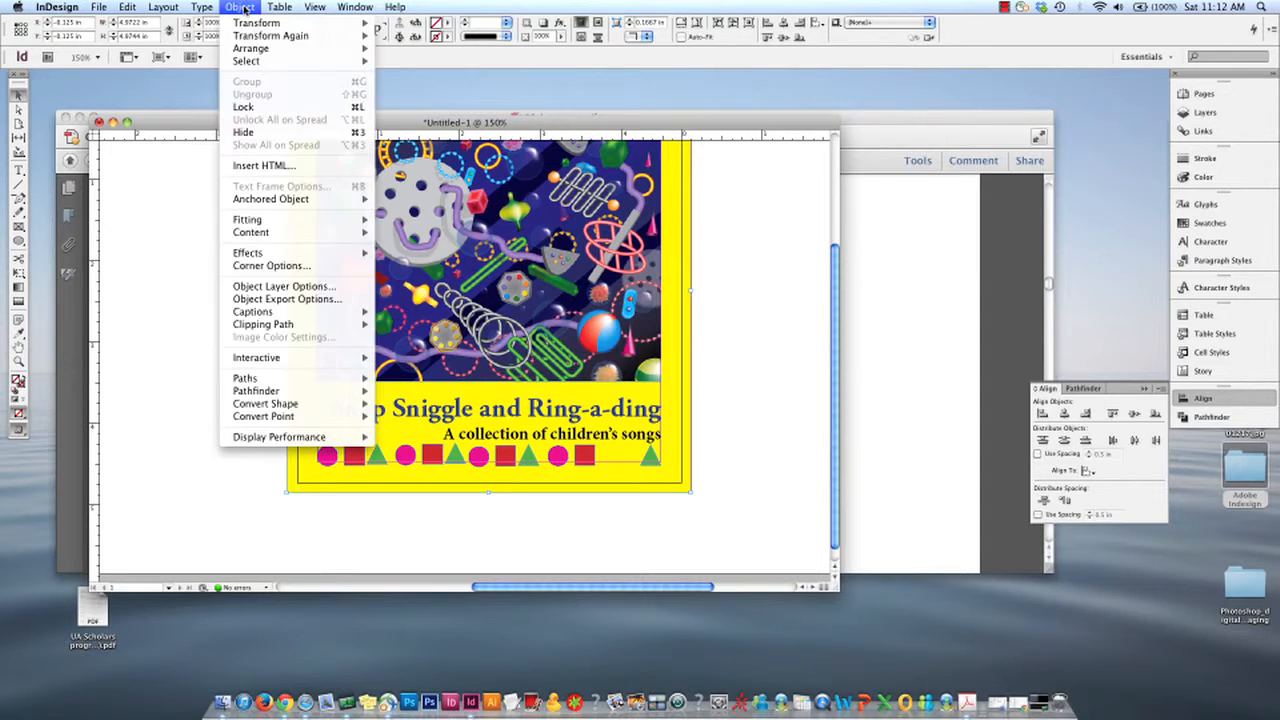
{"action": "left_click", "coordinate": [305, 107]}
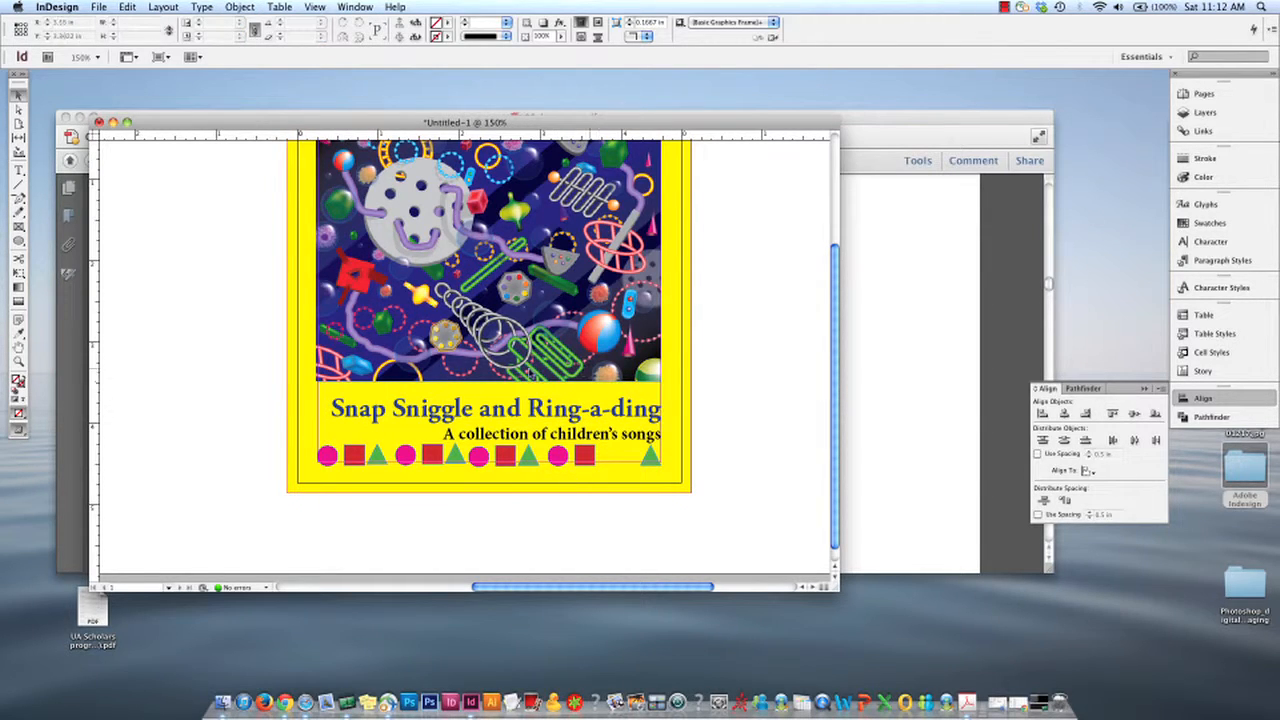
{"action": "left_click", "coordinate": [422, 411]}
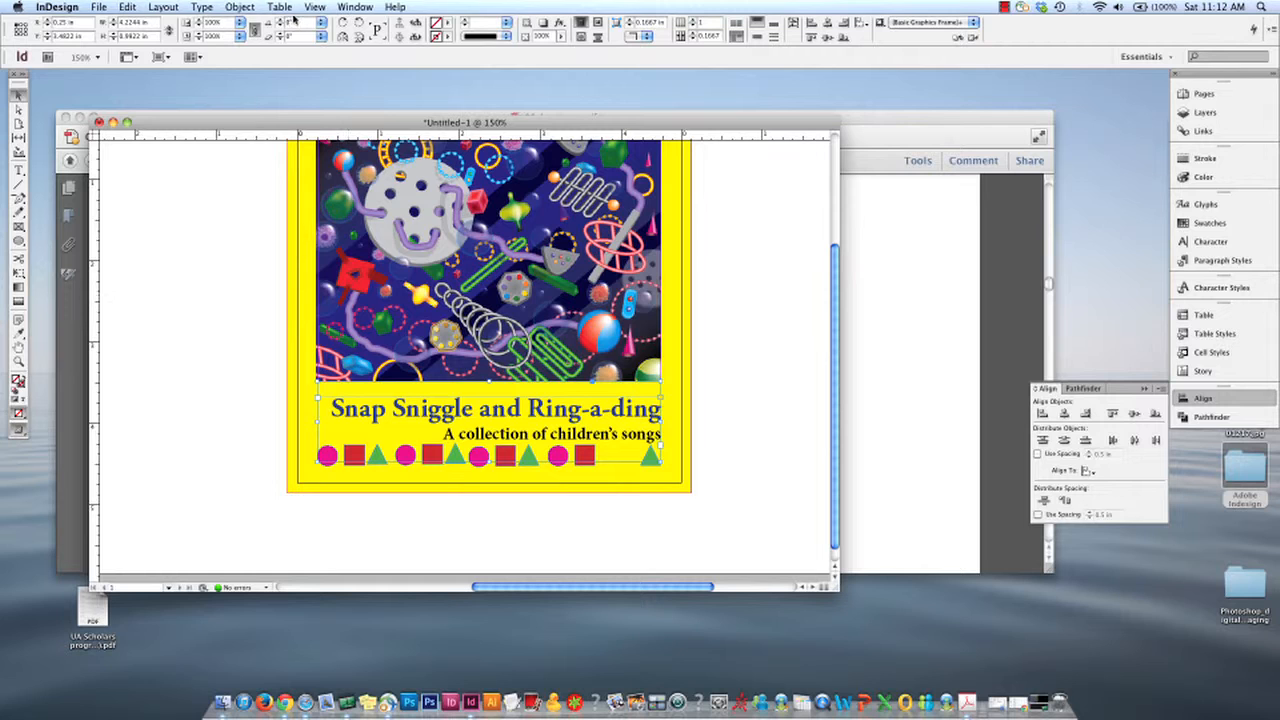
{"action": "left_click", "coordinate": [240, 7]}
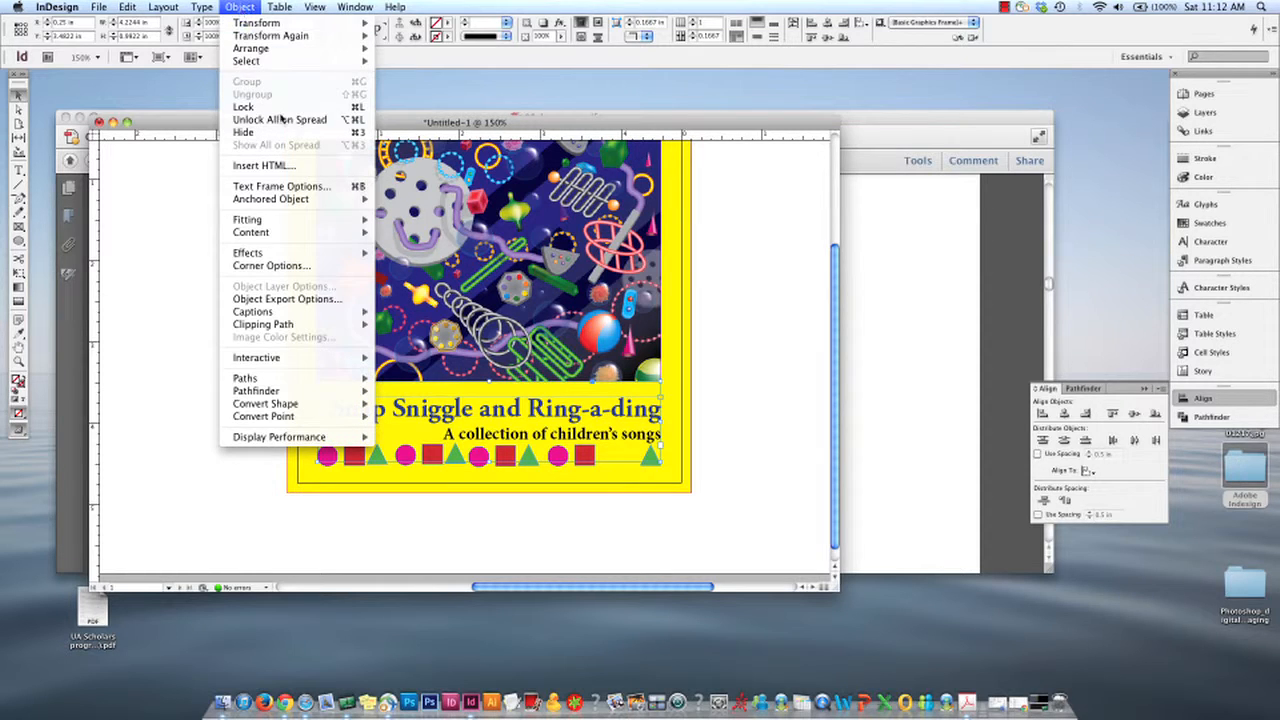
{"action": "left_click", "coordinate": [300, 107]}
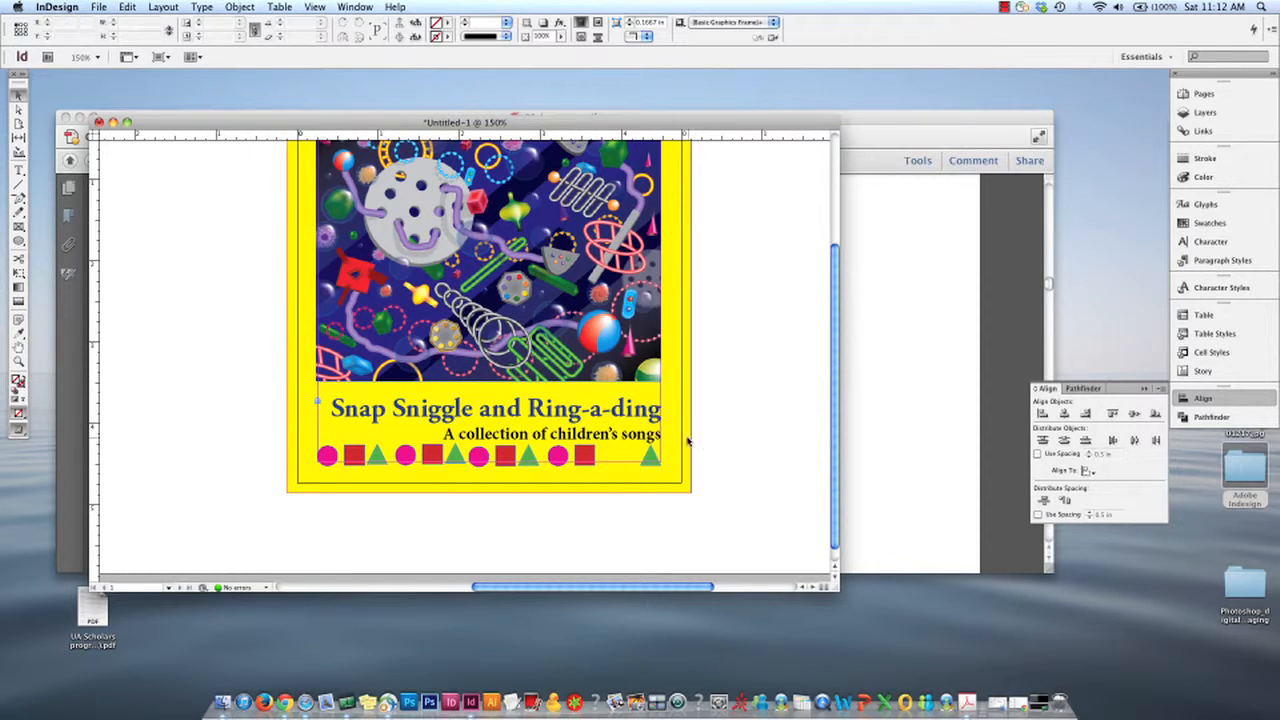
- Select all the shapes in the row below the subtitle and align their vertical centers
{"action": "left_click_drag", "start_coordinate": [233, 426], "coordinate": [697, 521]}
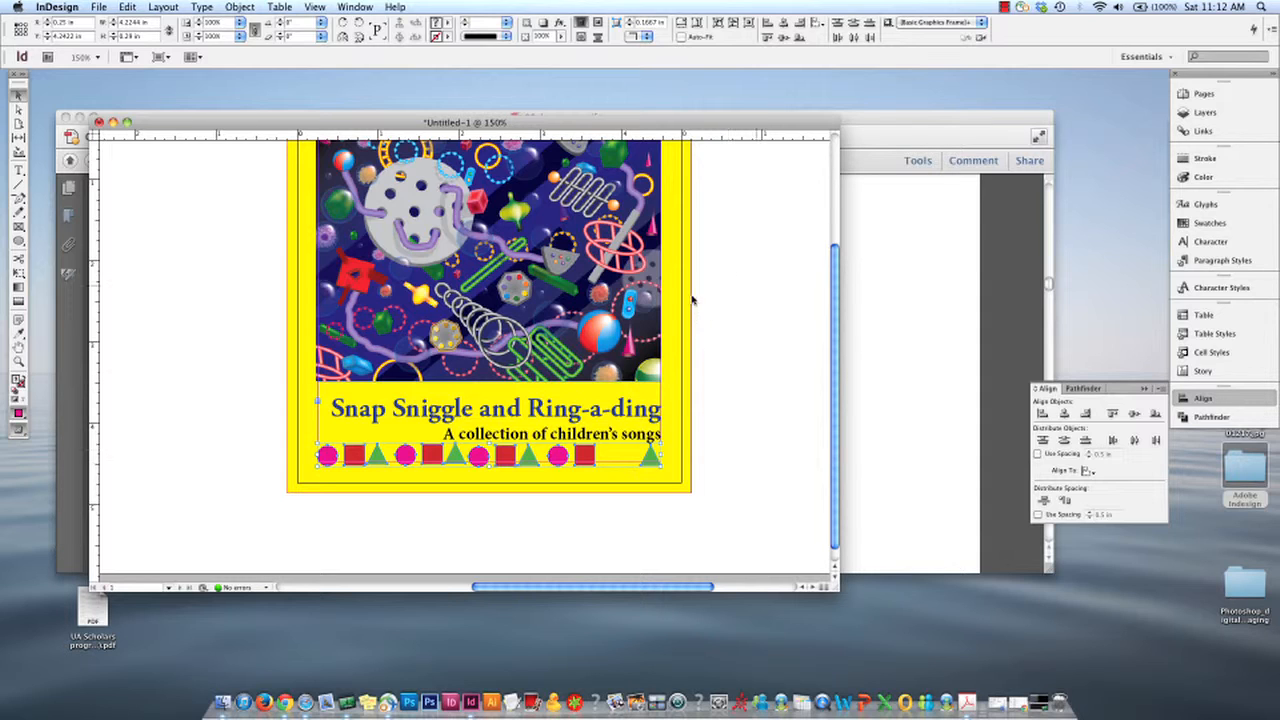
{"action": "left_click", "coordinate": [247, 8]}
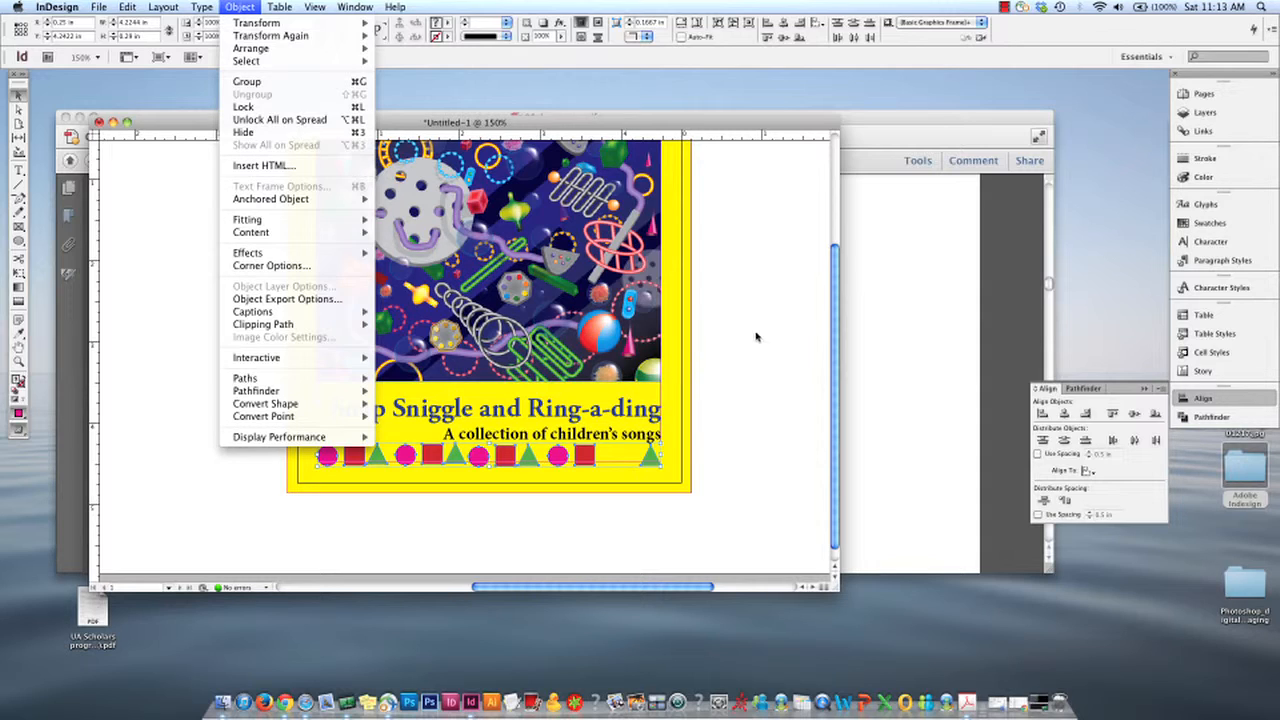
{"action": "left_click", "coordinate": [1136, 416]}
{"action": "left_click", "coordinate": [1135, 416]}
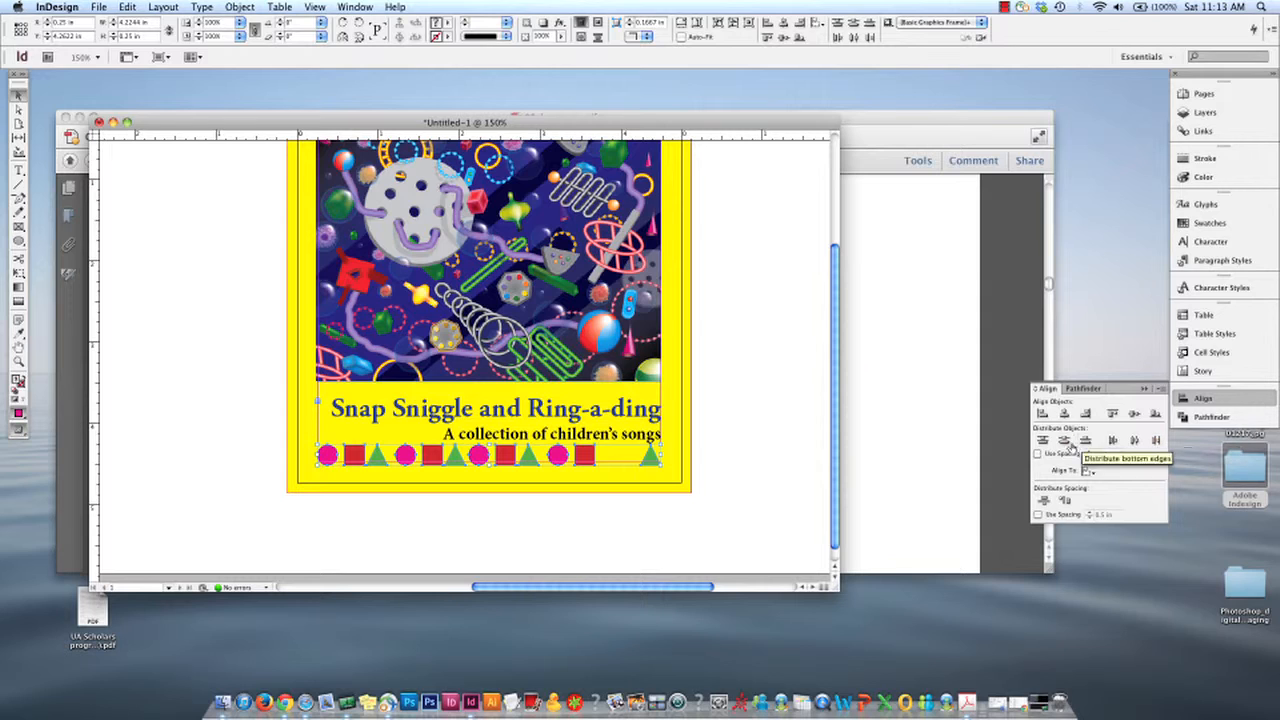
- Distribute the selected shapes evenly by their horizontal centers, deselect them and switch to Acrobat to compare the row with the handout
{"action": "left_click", "coordinate": [1135, 441]}
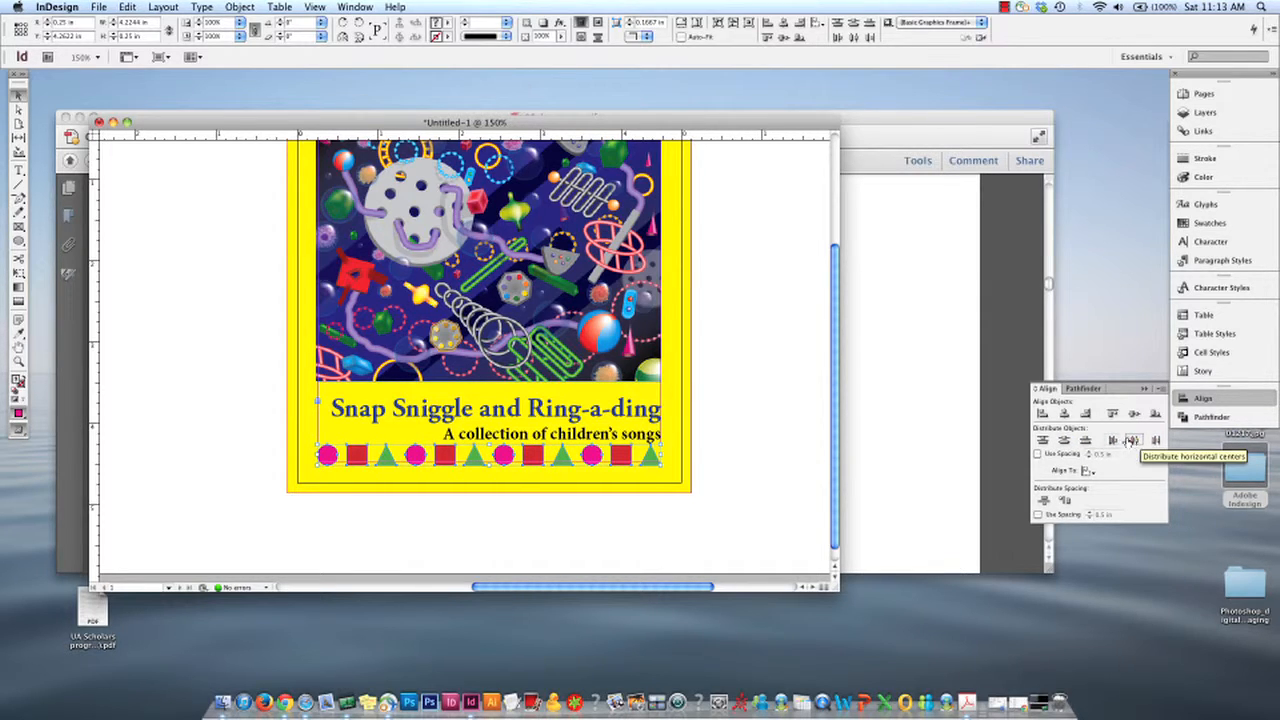
{"action": "left_click", "coordinate": [752, 464]}
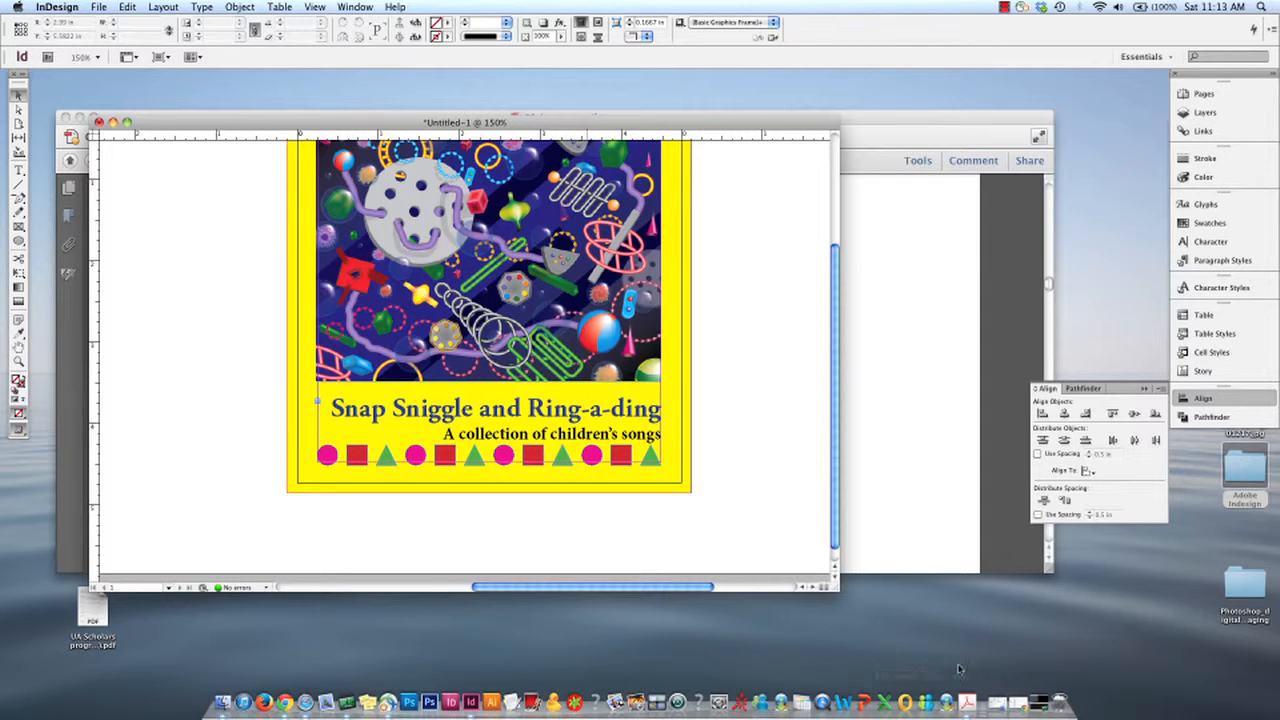
{"action": "left_click", "coordinate": [967, 703]}
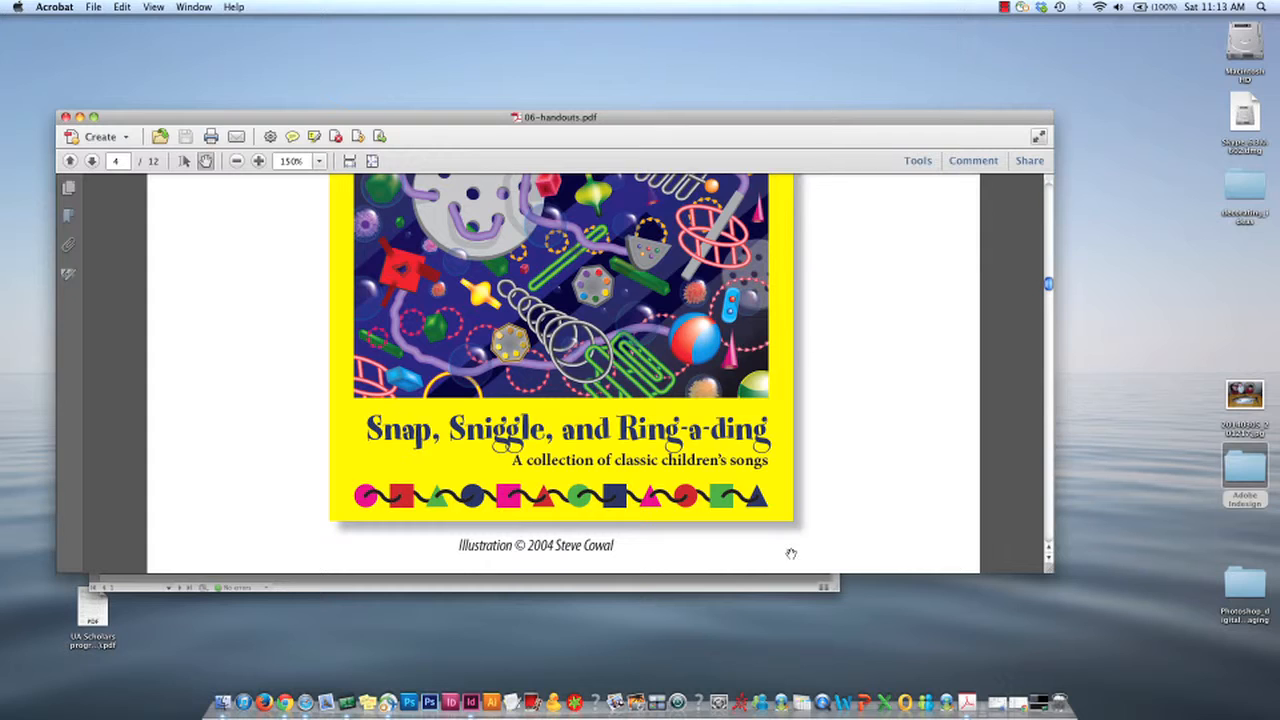
- Return to InDesign, select the whole row of shapes and nudge it down to about Y 4.36 in
{"action": "left_click", "coordinate": [784, 587]}
{"action": "left_click_drag", "start_coordinate": [300, 446], "coordinate": [696, 488]}
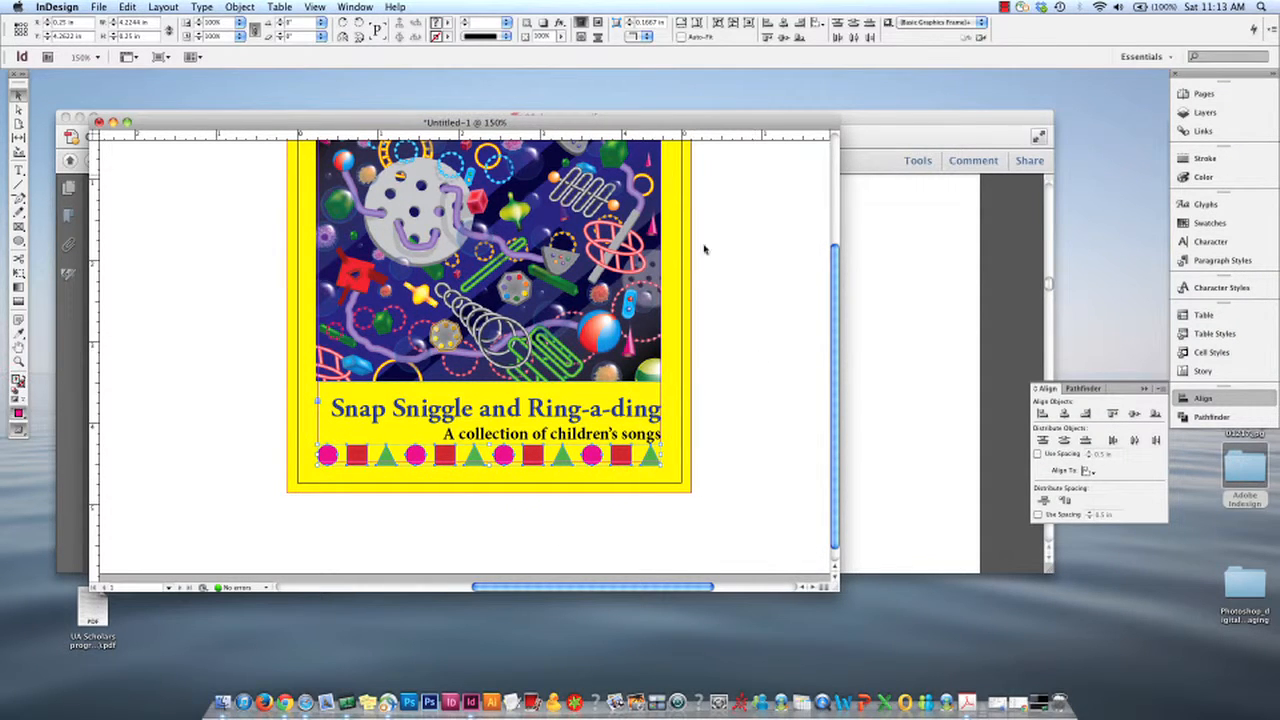
{"action": "key", "text": "Down"}
{"action": "key", "text": "Down"}
{"action": "key", "text": "Down"}
{"action": "key", "text": "Down"}
{"action": "key", "text": "Down"}
{"action": "key", "text": "Down"}
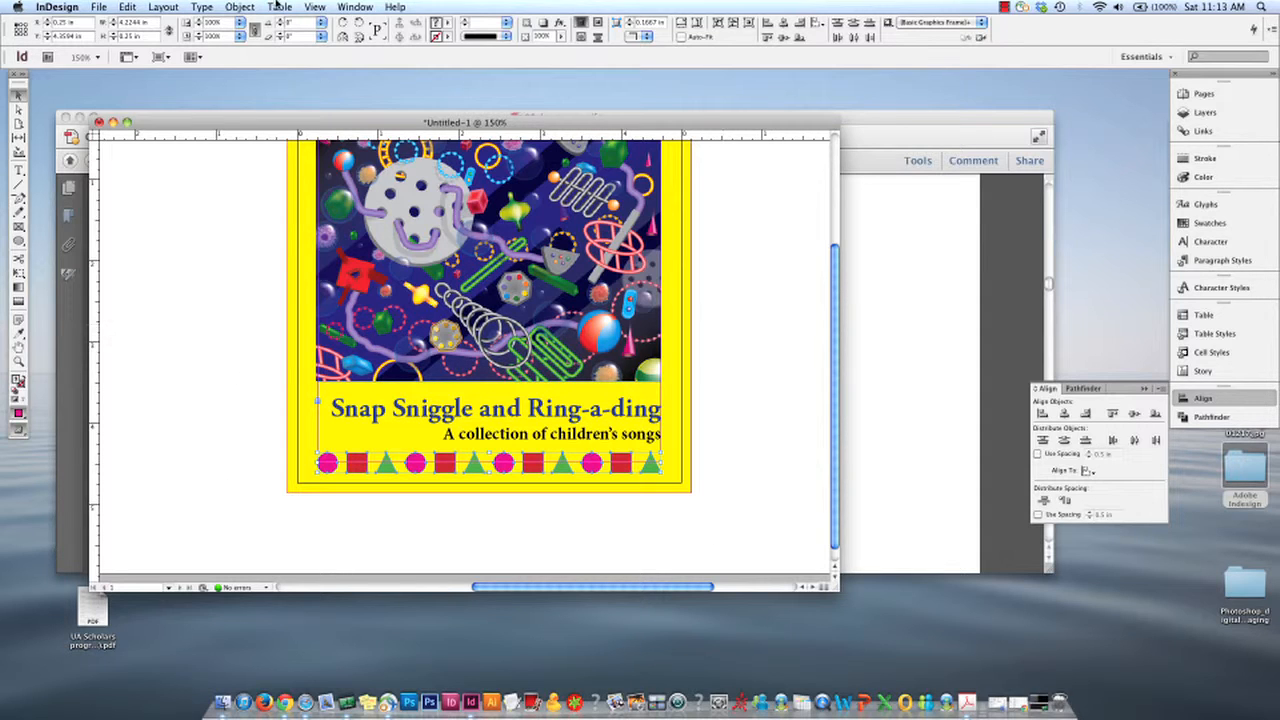
- Group the selected row of shapes into one object and deselect it
{"action": "left_click", "coordinate": [240, 7]}
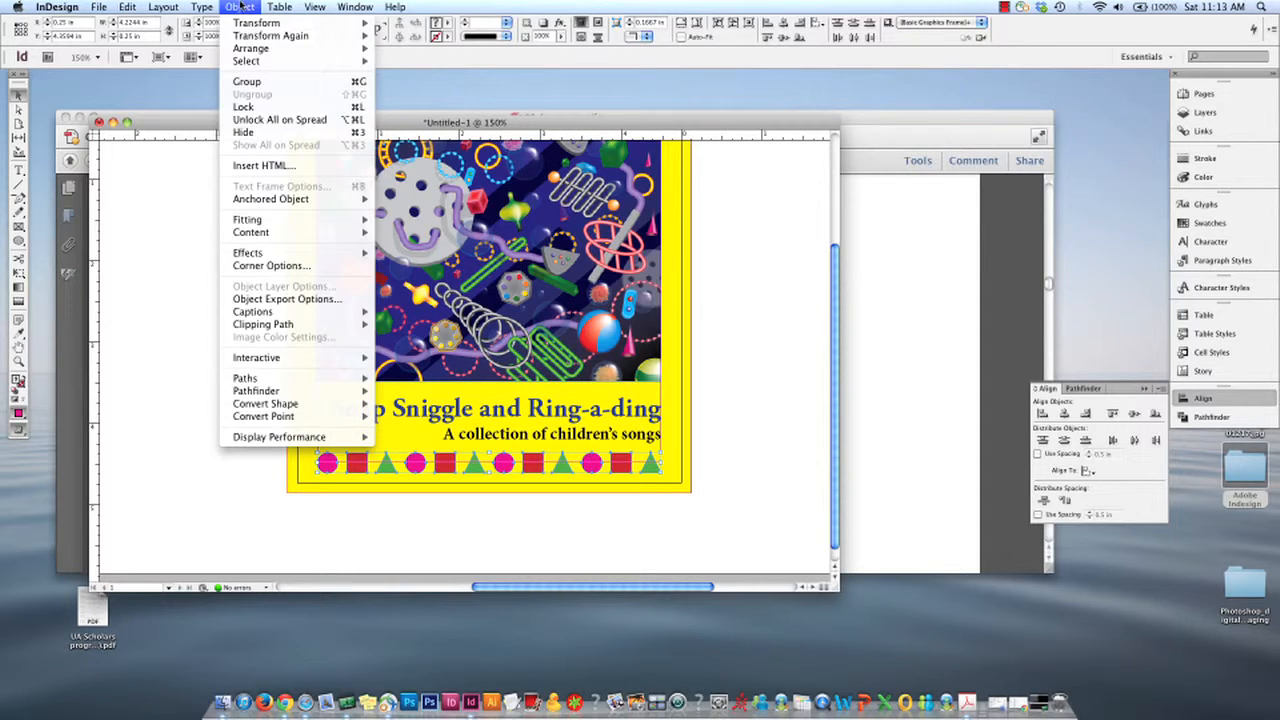
{"action": "left_click", "coordinate": [250, 82]}
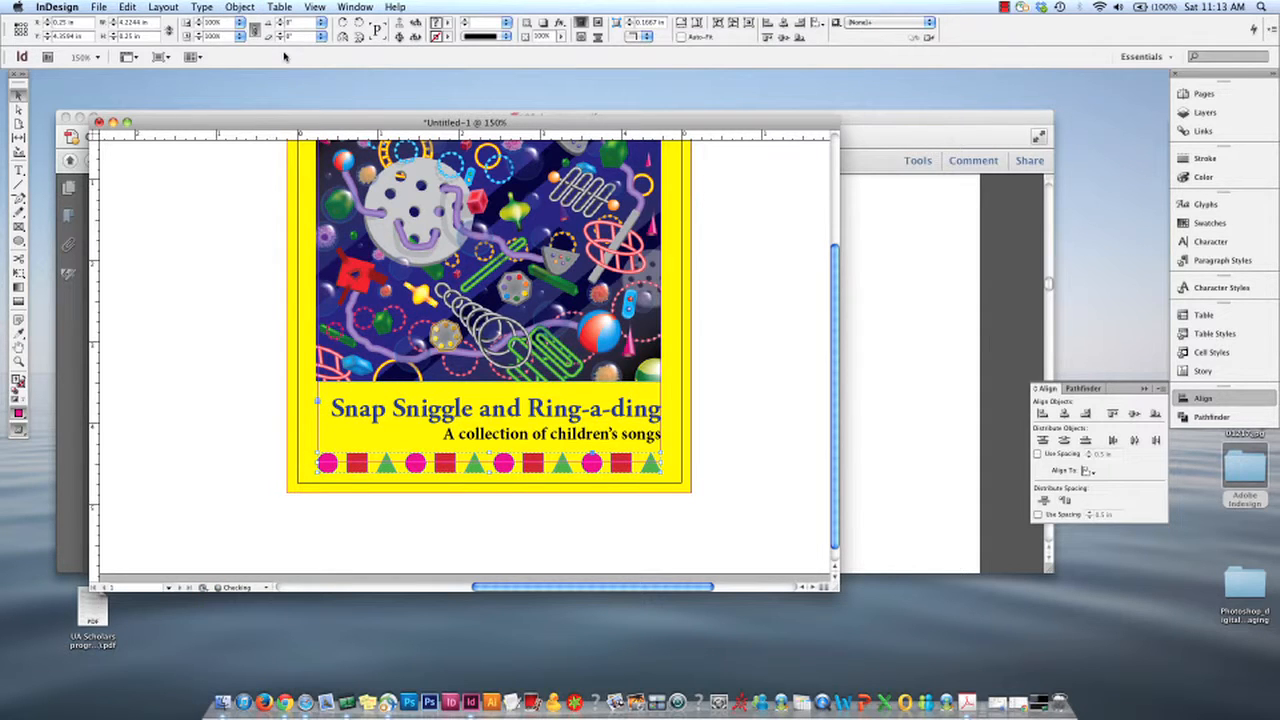
{"action": "left_click", "coordinate": [494, 517]}
- Move the grouped row to about X 0.25 in, Y 4.35 in and deselect it
{"action": "mouse_move", "coordinate": [504, 463]}
{"action": "left_mouse_down"}
{"action": "mouse_move", "coordinate": [505, 512]}
{"action": "mouse_move", "coordinate": [510, 460]}
{"action": "mouse_move", "coordinate": [520, 486]}
{"action": "mouse_move", "coordinate": [502, 466]}
{"action": "left_mouse_up"}
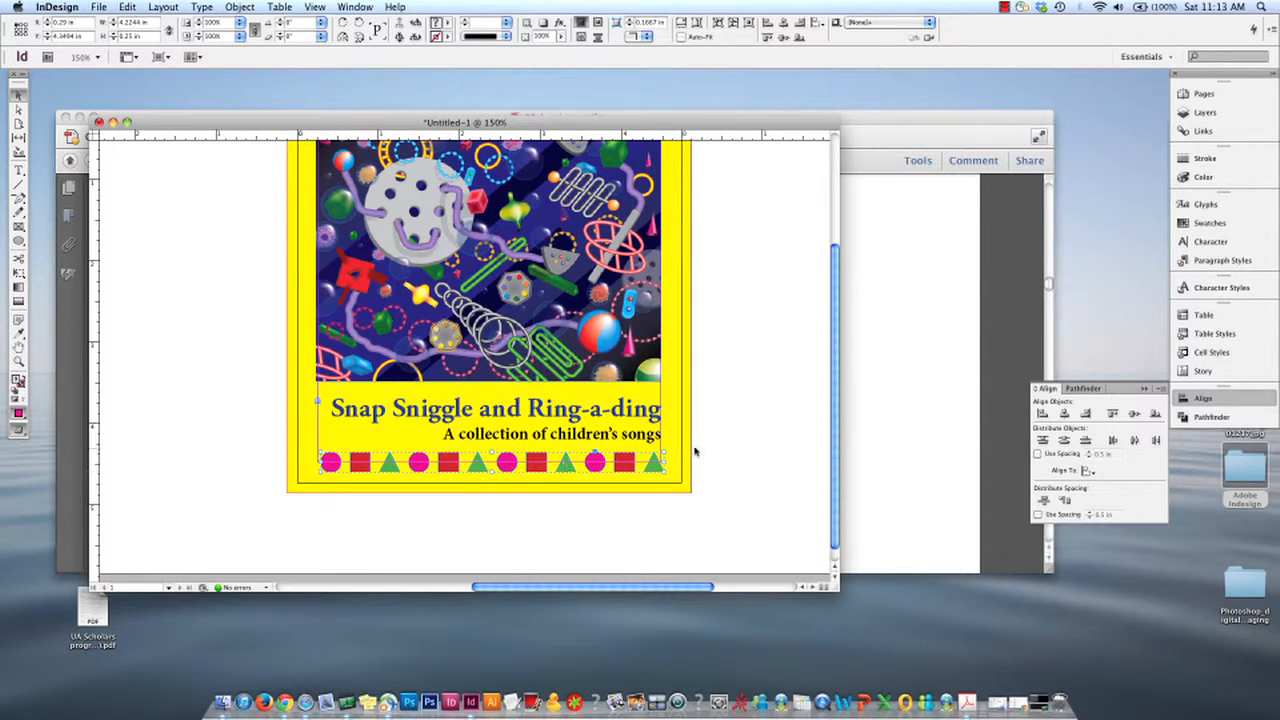
{"action": "key", "text": "Left"}
{"action": "key", "text": "Left"}
{"action": "key", "text": "Left"}
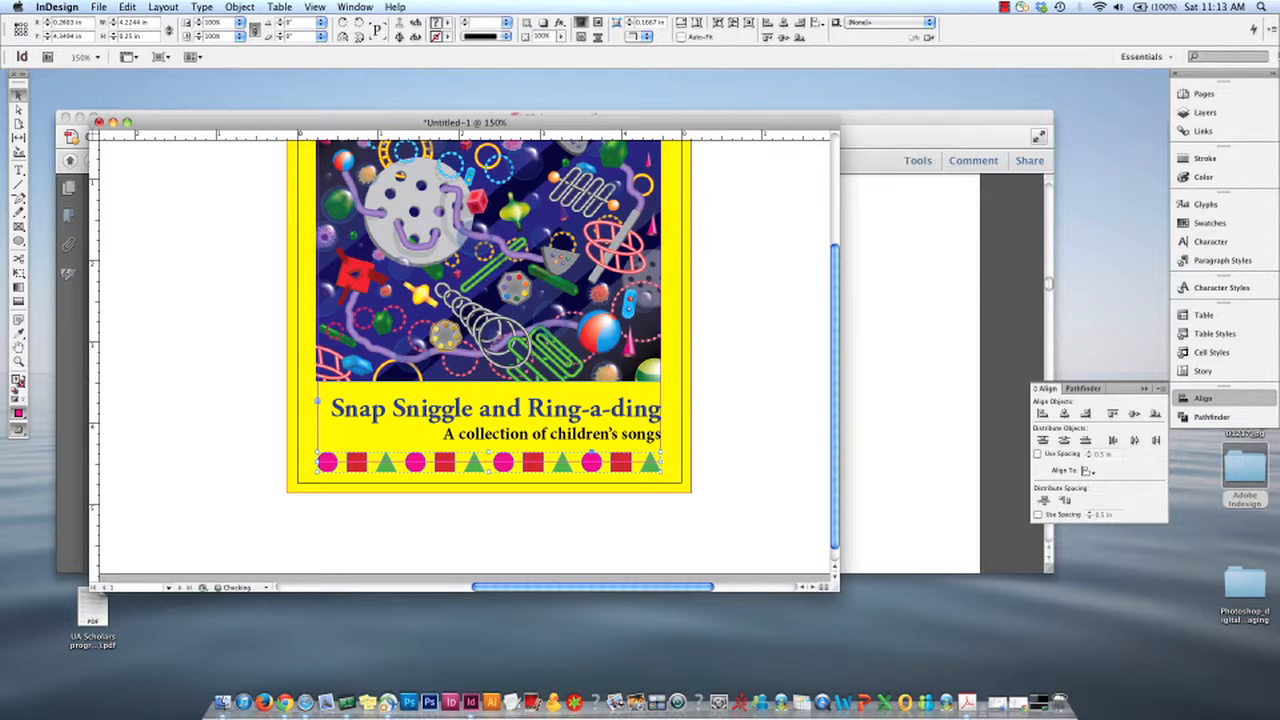
{"action": "left_click", "coordinate": [758, 417]}
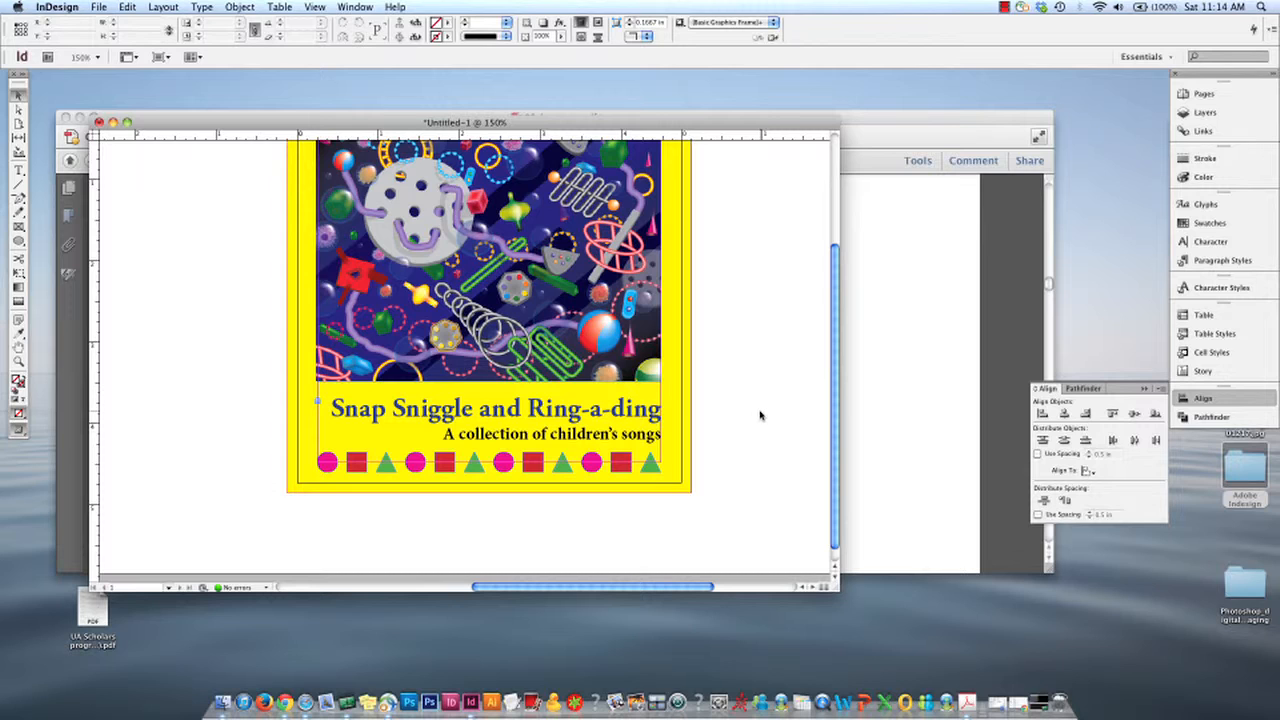
{"action": "left_click", "coordinate": [362, 466]}
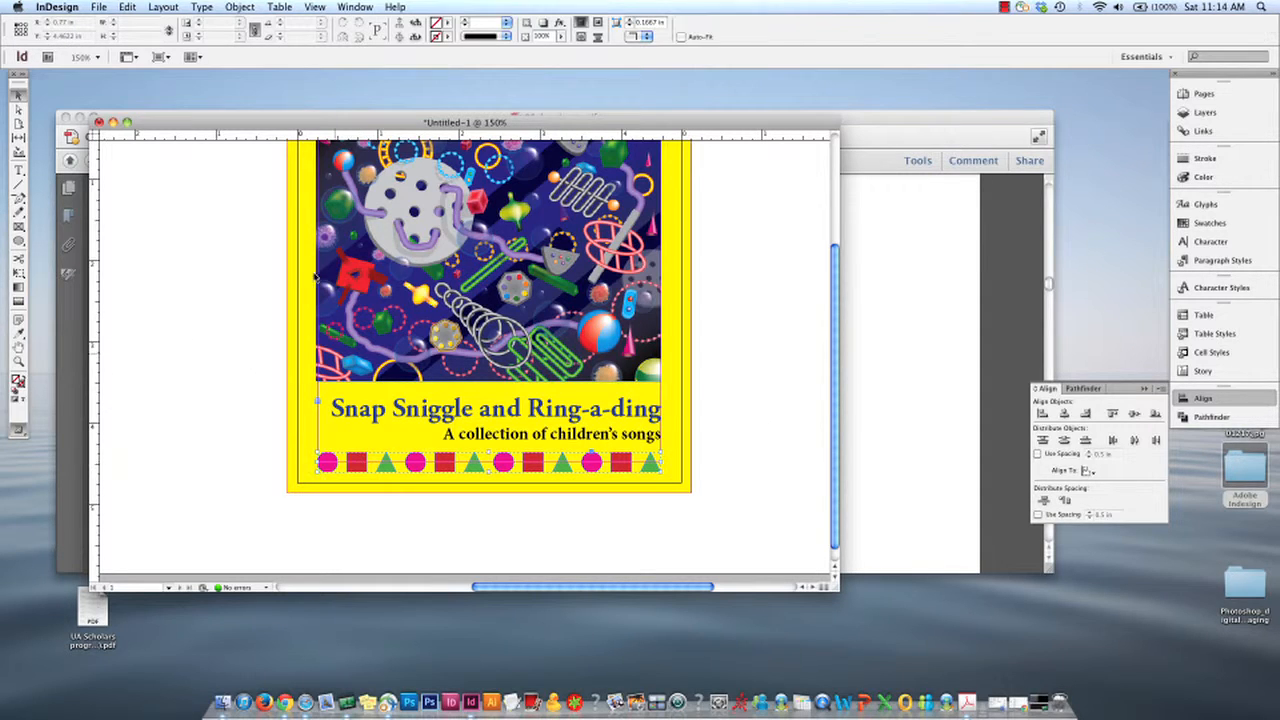
{"action": "left_click", "coordinate": [240, 7]}
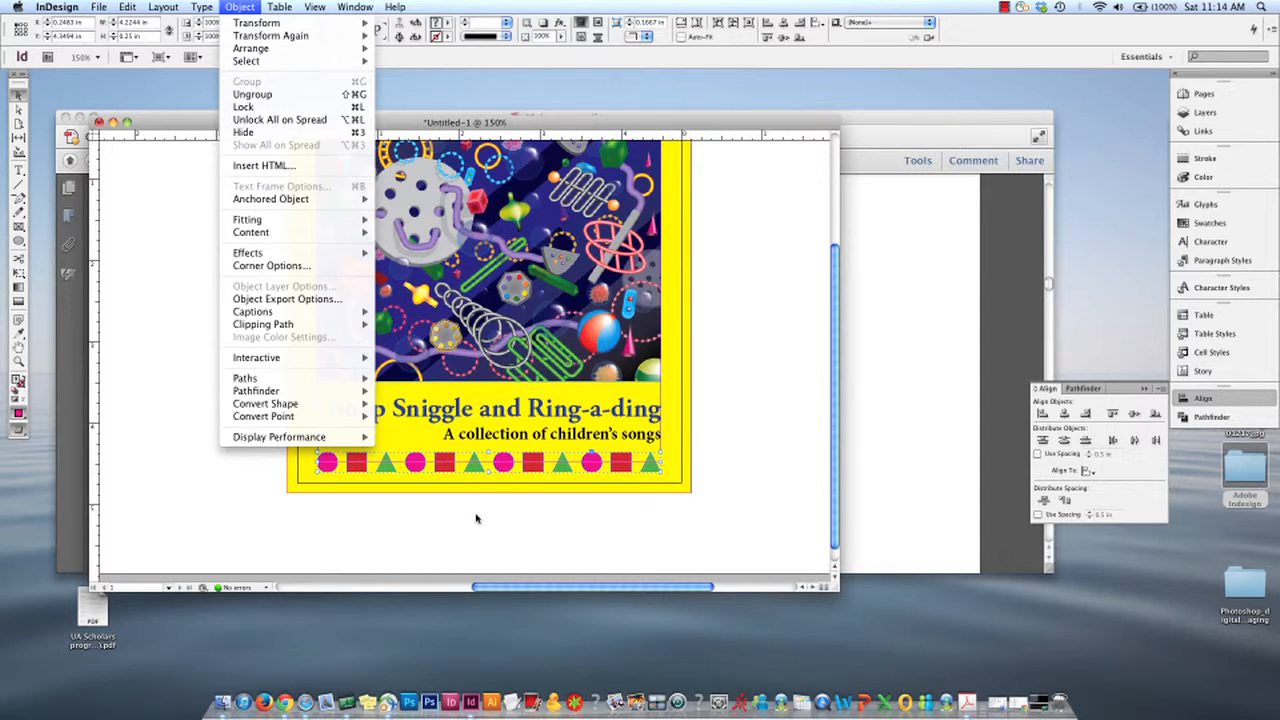
{"action": "left_click", "coordinate": [248, 6]}
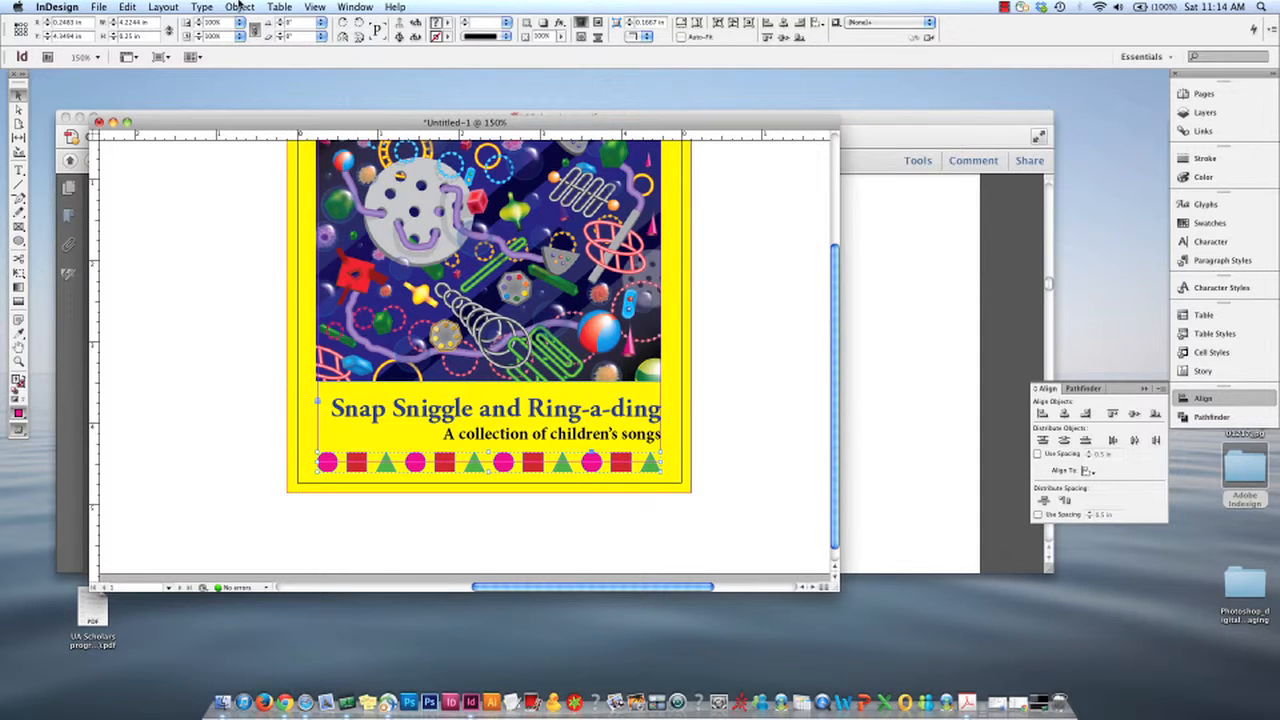
{"action": "left_click", "coordinate": [248, 6]}
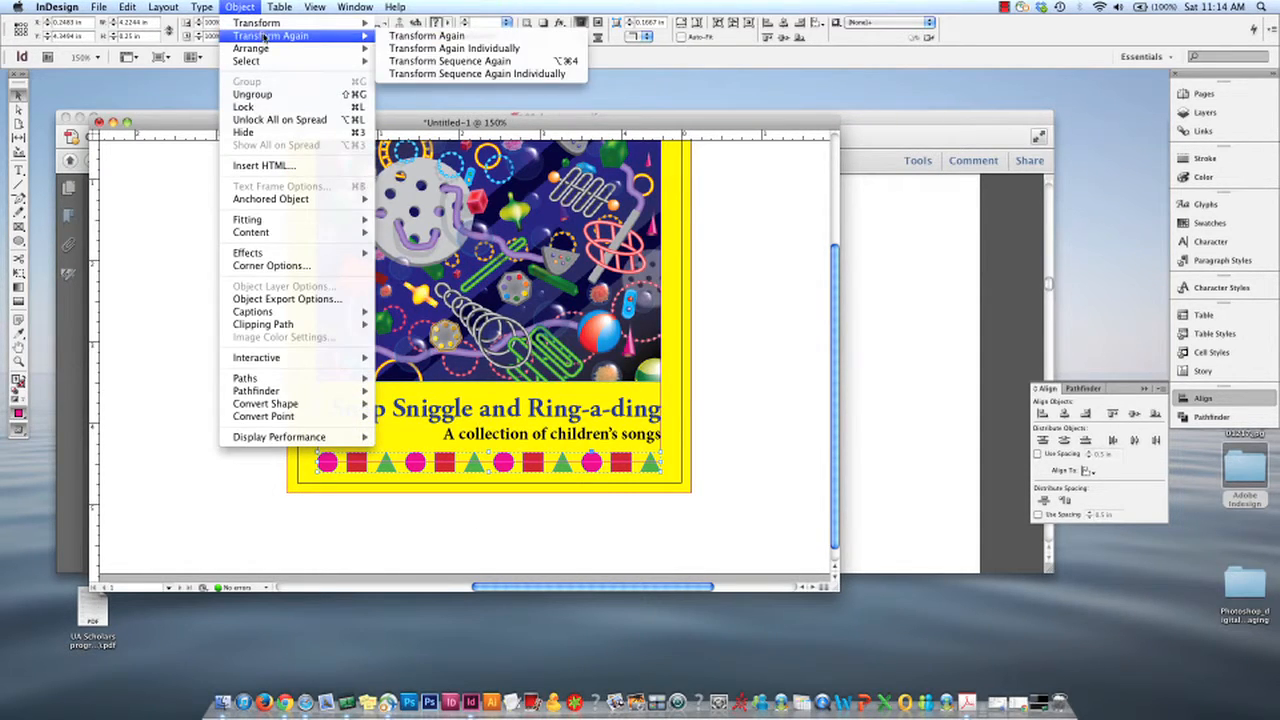
{"action": "mouse_move", "coordinate": [268, 9]}
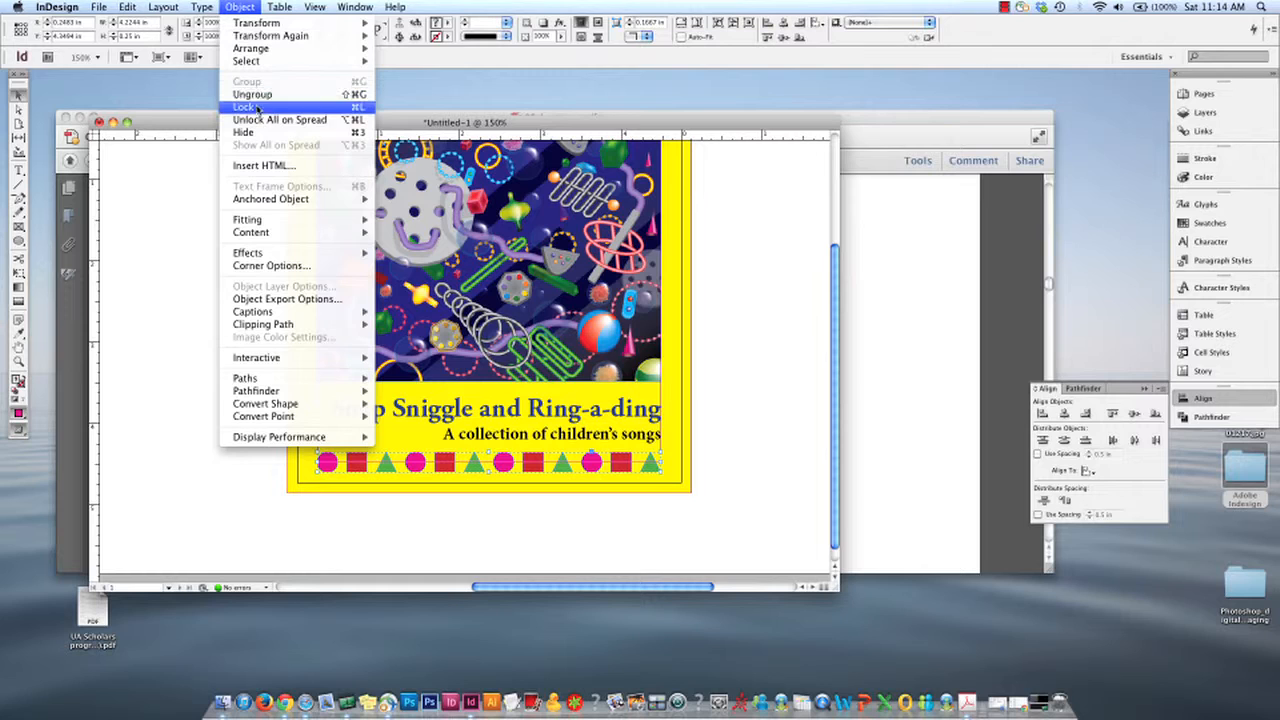
{"action": "mouse_move", "coordinate": [254, 53]}
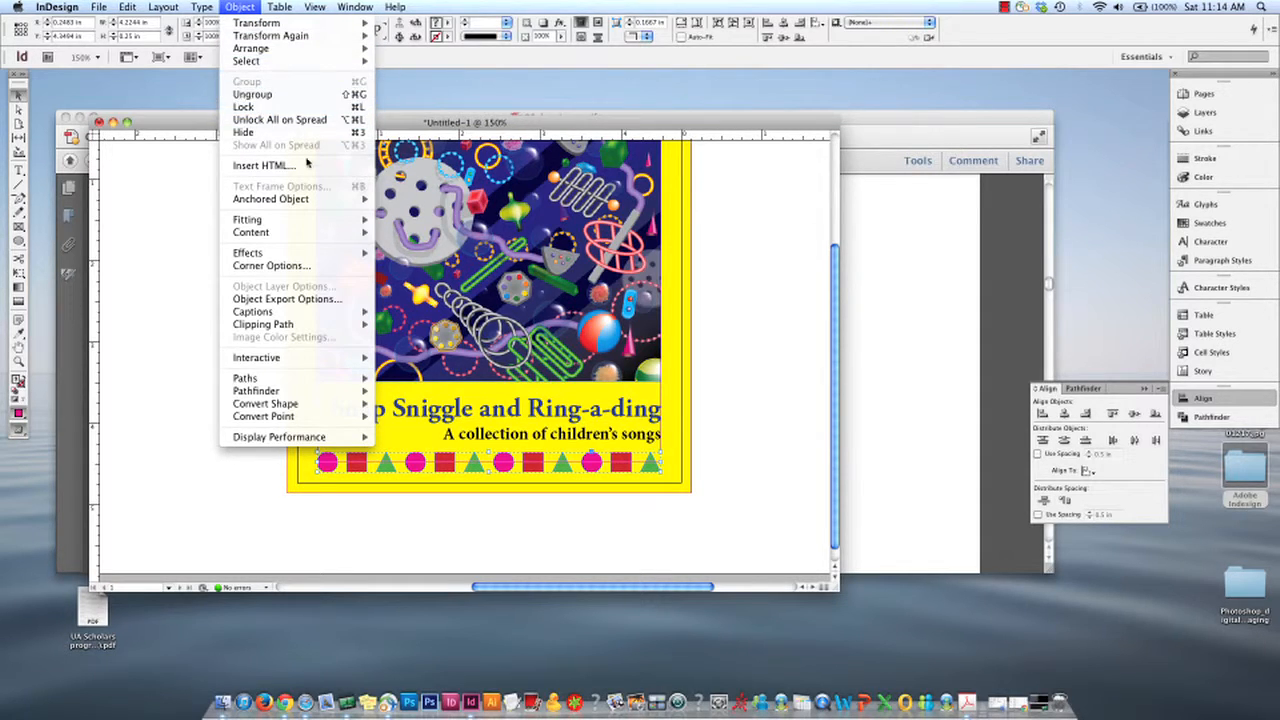
{"action": "left_click", "coordinate": [752, 369]}
- Check the connecting line in the Acrobat handout, return to InDesign and draw a horizontal line about 4.22 in long through the row of shapes
{"action": "left_click", "coordinate": [917, 472]}
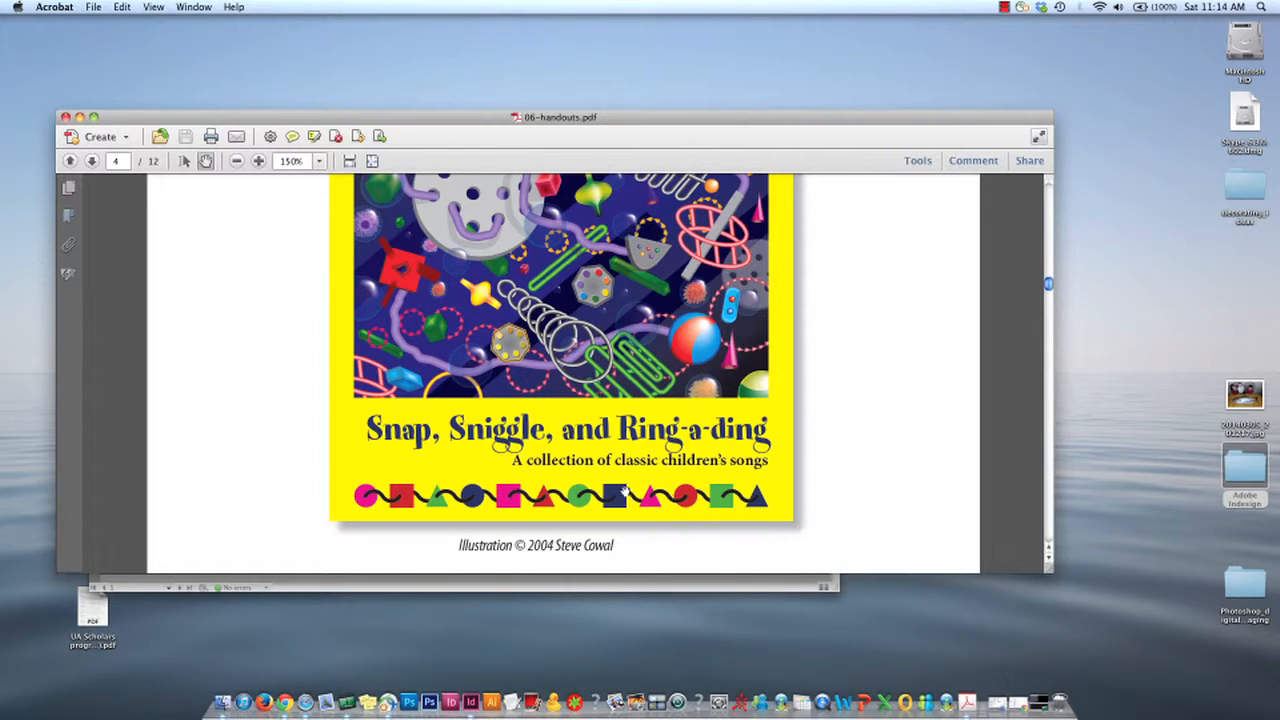
{"action": "left_click", "coordinate": [715, 588]}
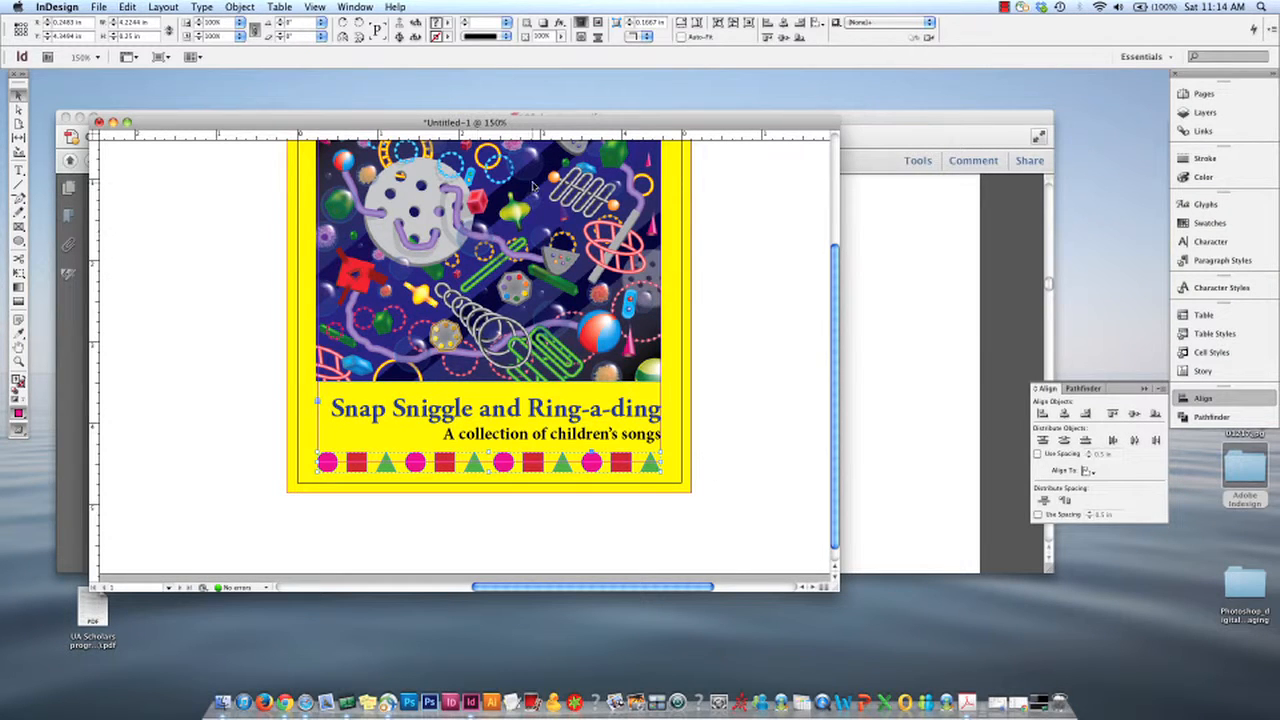
{"action": "left_click", "coordinate": [18, 185]}
{"action": "left_click_drag", "start_coordinate": [318, 464], "coordinate": [661, 463]}
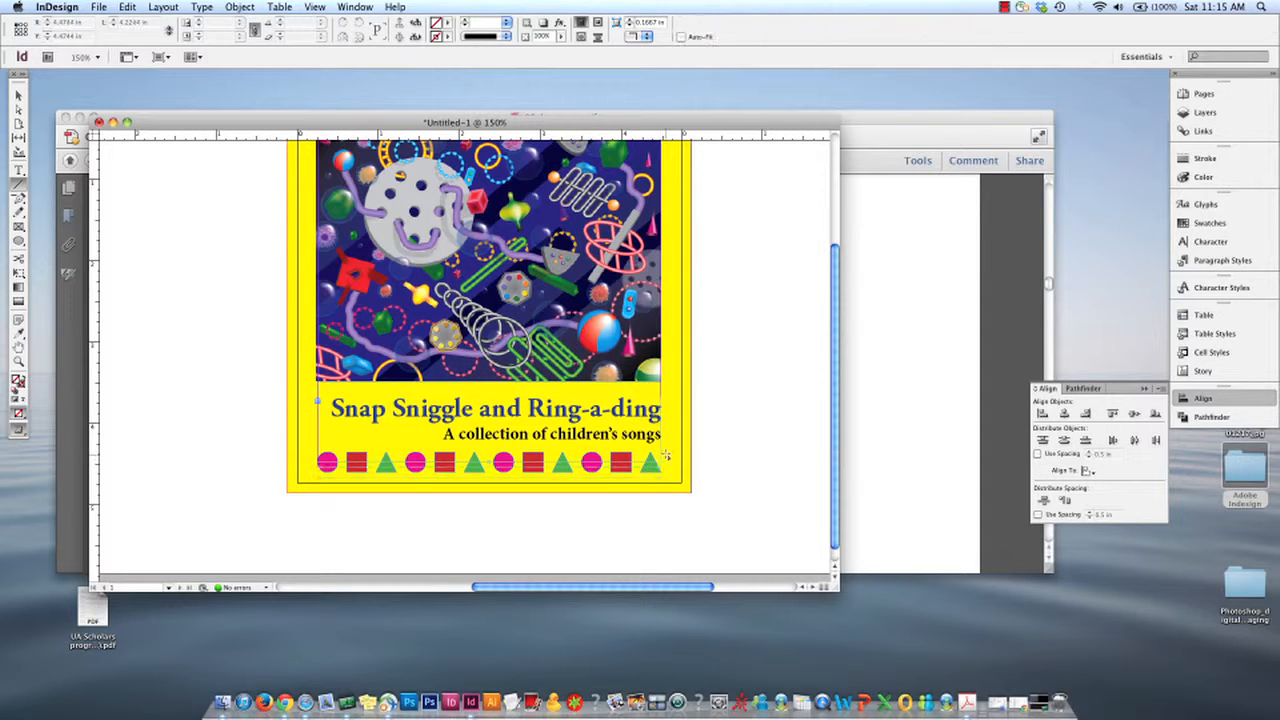
- Give the new line a Black stroke with a weight of 2 pt
{"action": "left_click", "coordinate": [450, 36]}
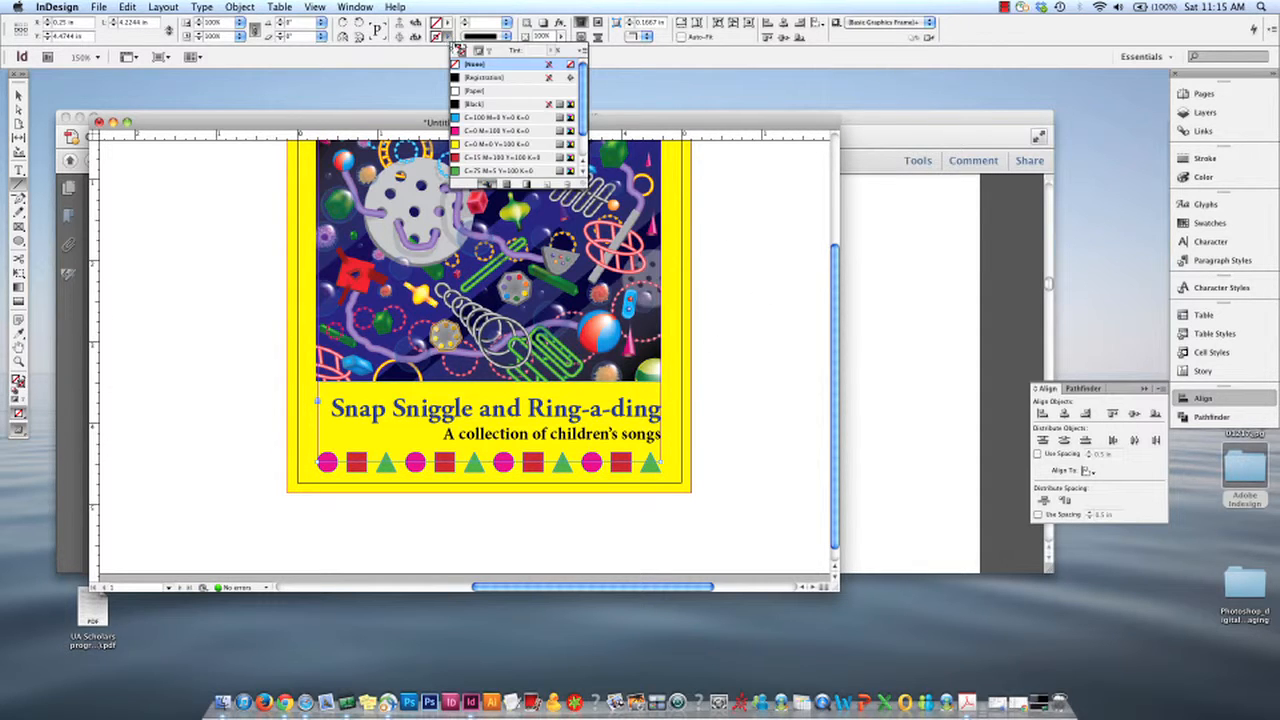
{"action": "left_click", "coordinate": [474, 104]}
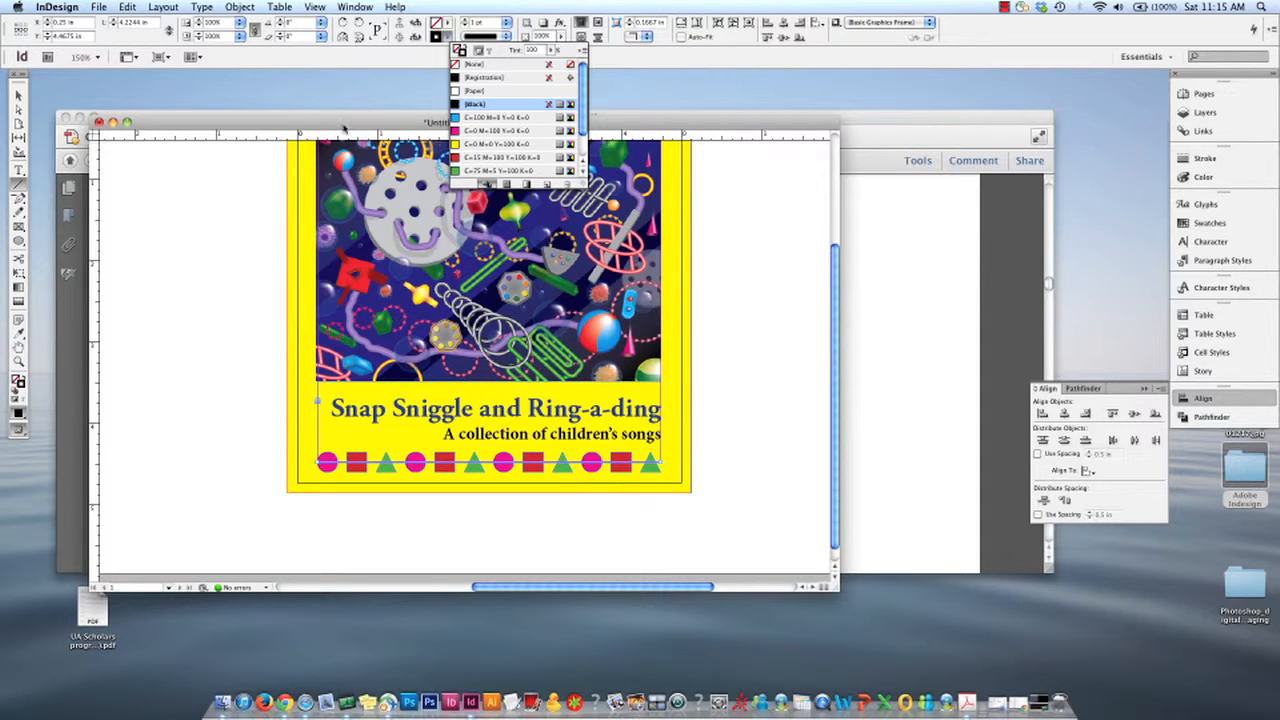
{"action": "left_click", "coordinate": [464, 21]}
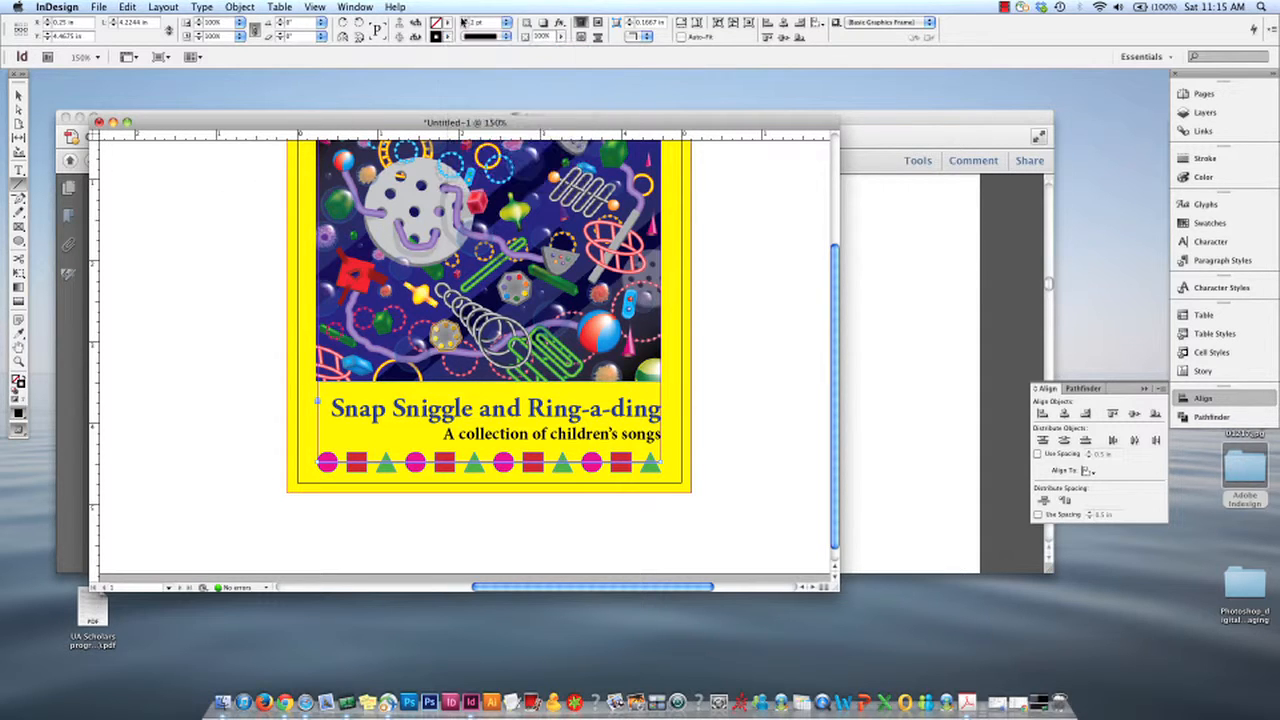
{"action": "left_click", "coordinate": [464, 21]}
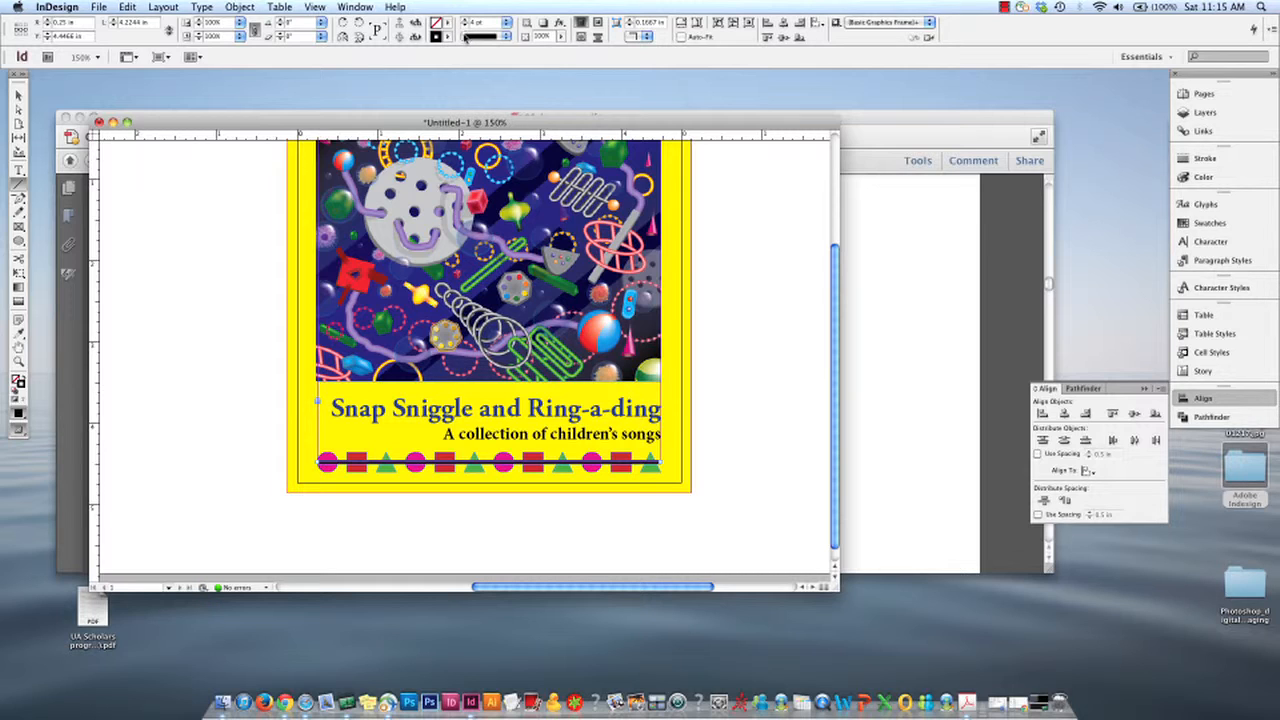
{"action": "left_click", "coordinate": [464, 29]}
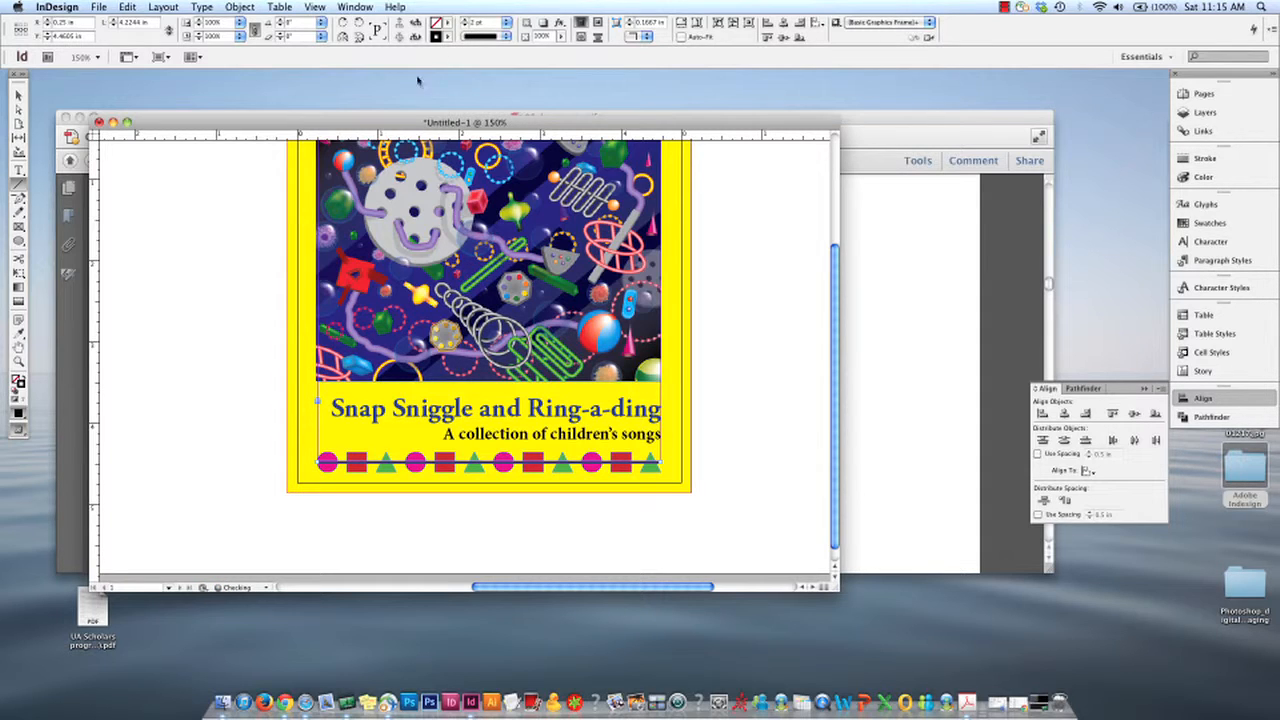
{"action": "left_click", "coordinate": [1006, 8]}
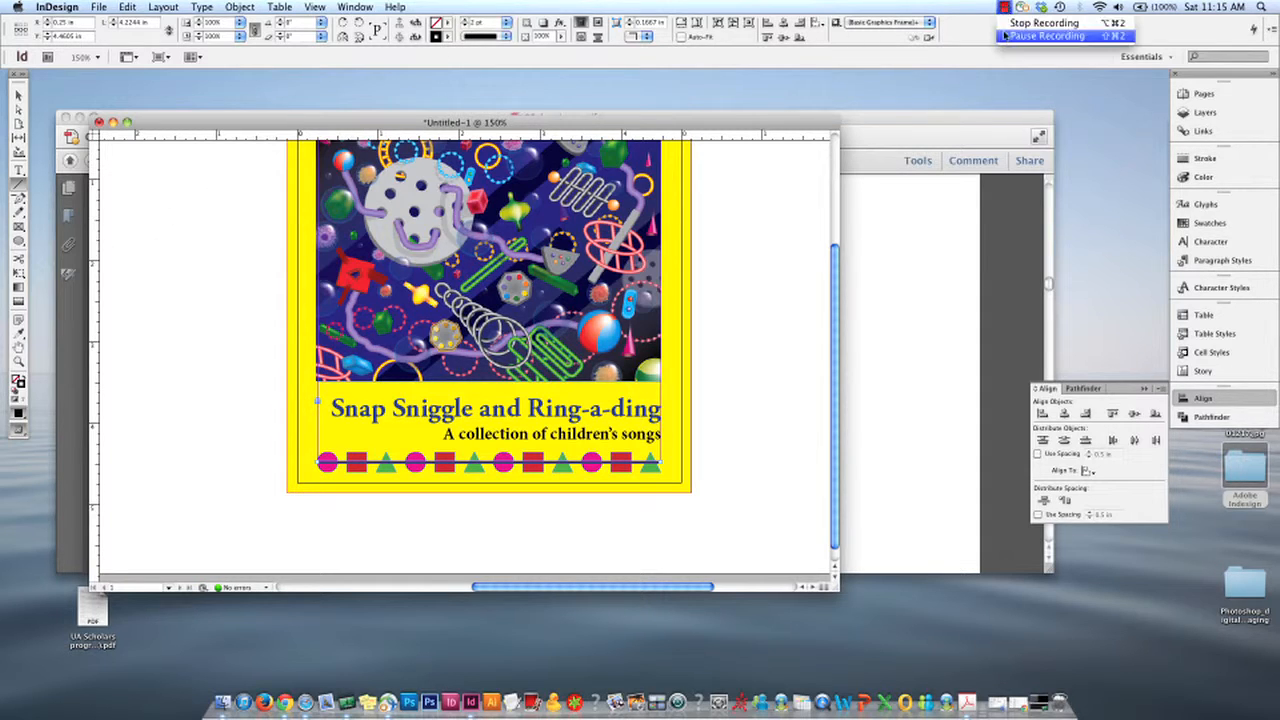
{"action": "left_click", "coordinate": [1007, 38]}
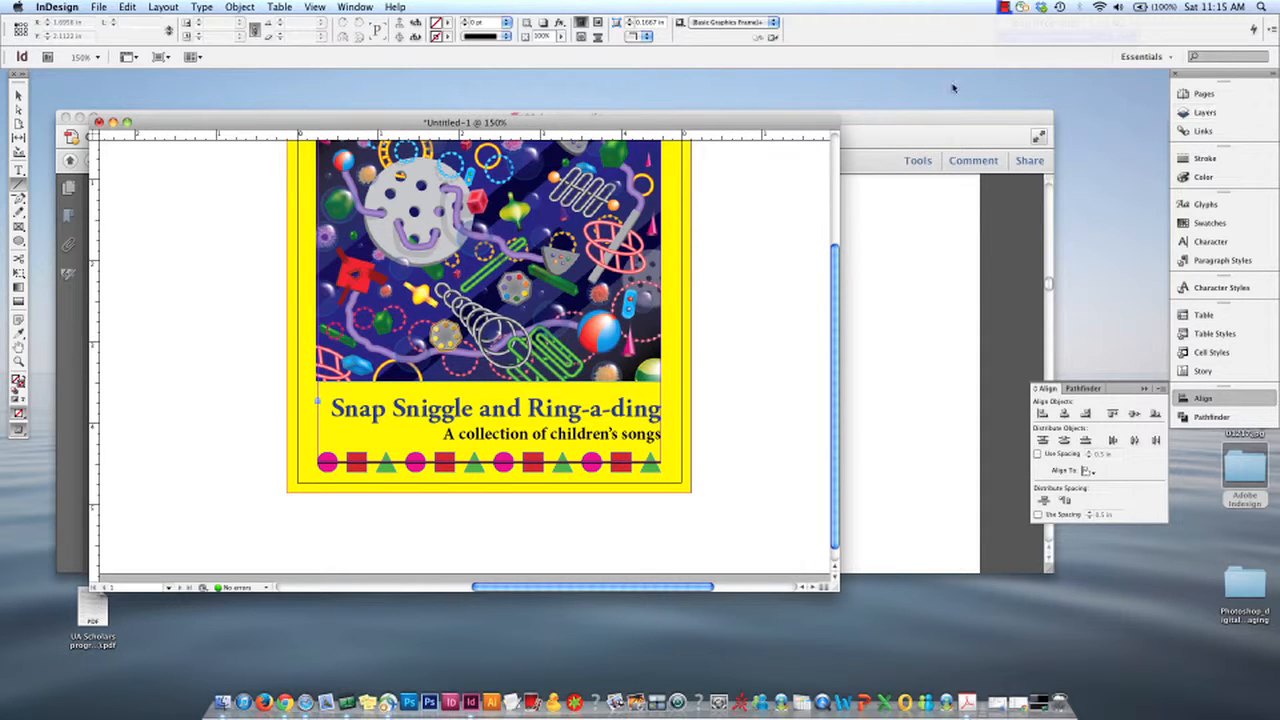
- Close the alignment options and open the stroke settings
{"action": "left_click", "coordinate": [1146, 389]}
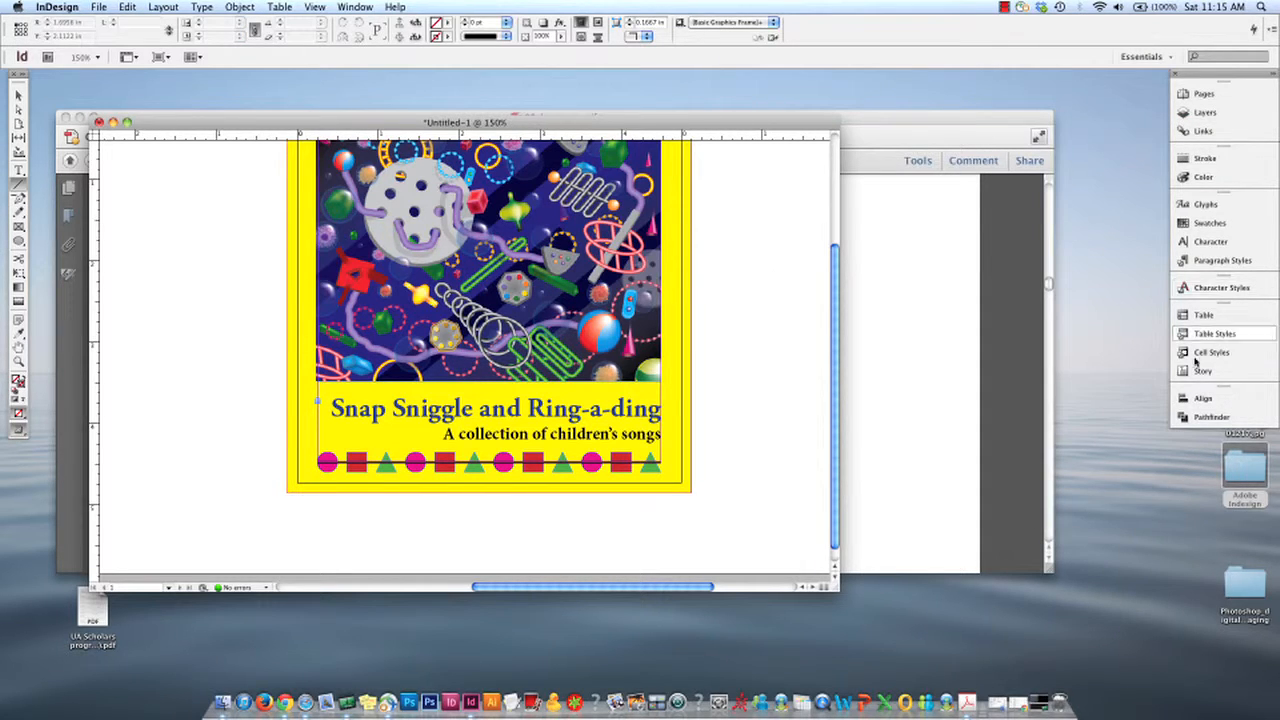
{"action": "left_click", "coordinate": [1207, 161]}
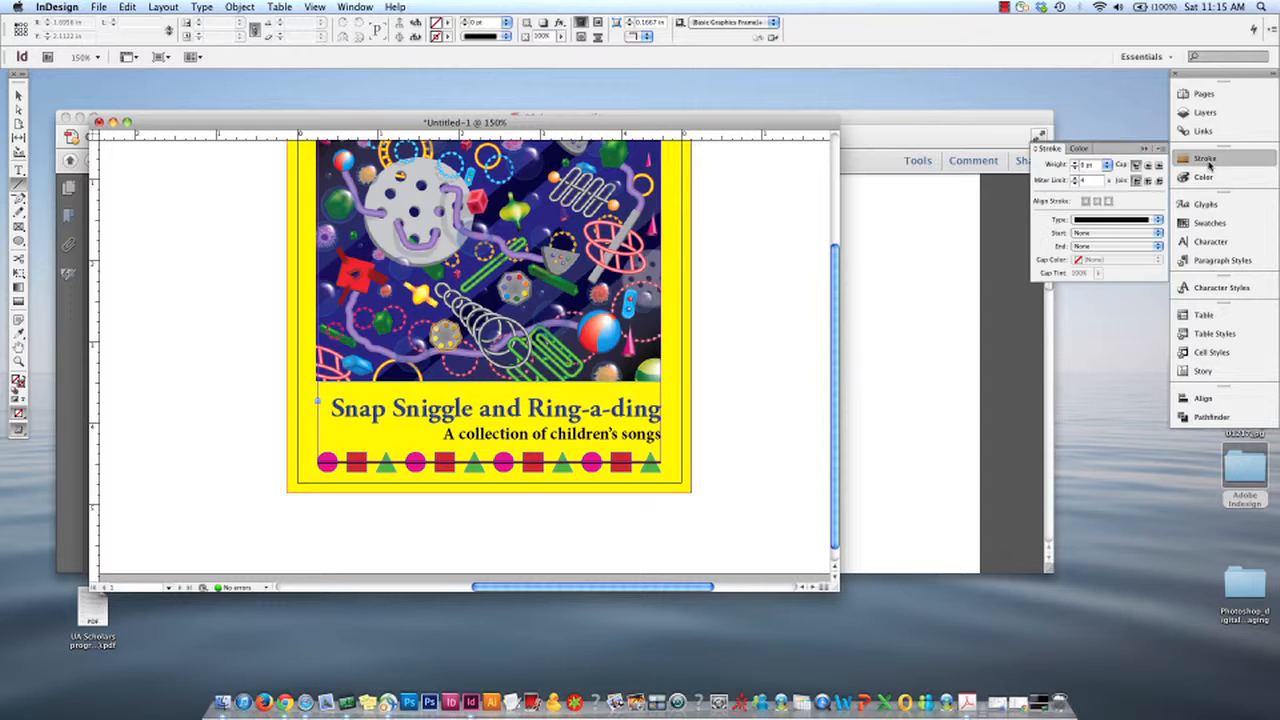
{"action": "left_click", "coordinate": [1207, 161]}
{"action": "left_click", "coordinate": [355, 7]}
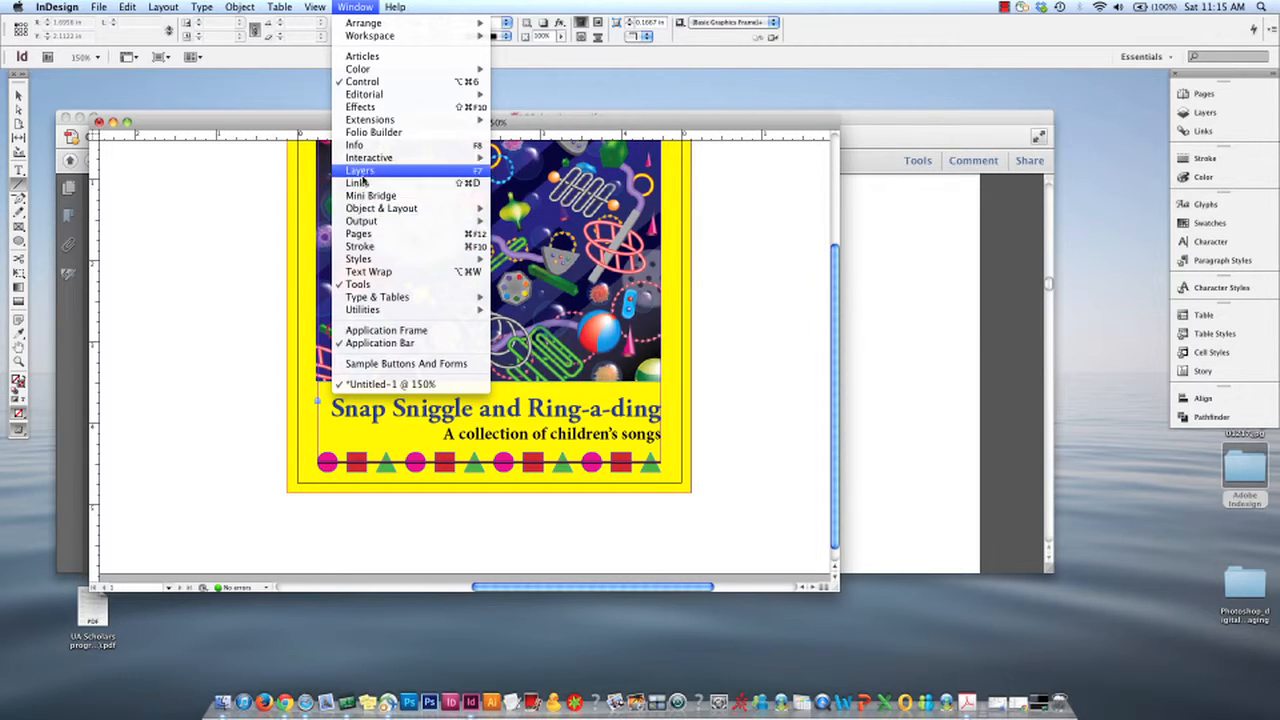
{"action": "mouse_move", "coordinate": [370, 211]}
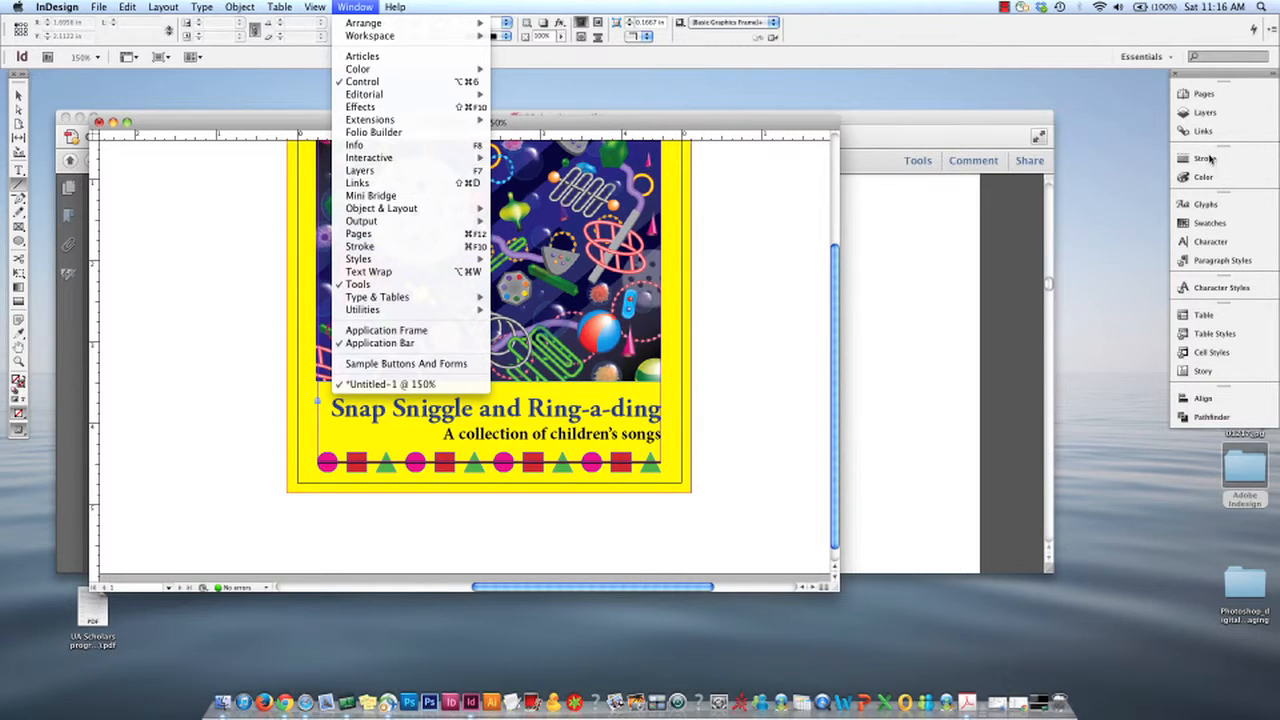
{"action": "left_click", "coordinate": [1208, 158]}
{"action": "left_click", "coordinate": [1205, 158]}
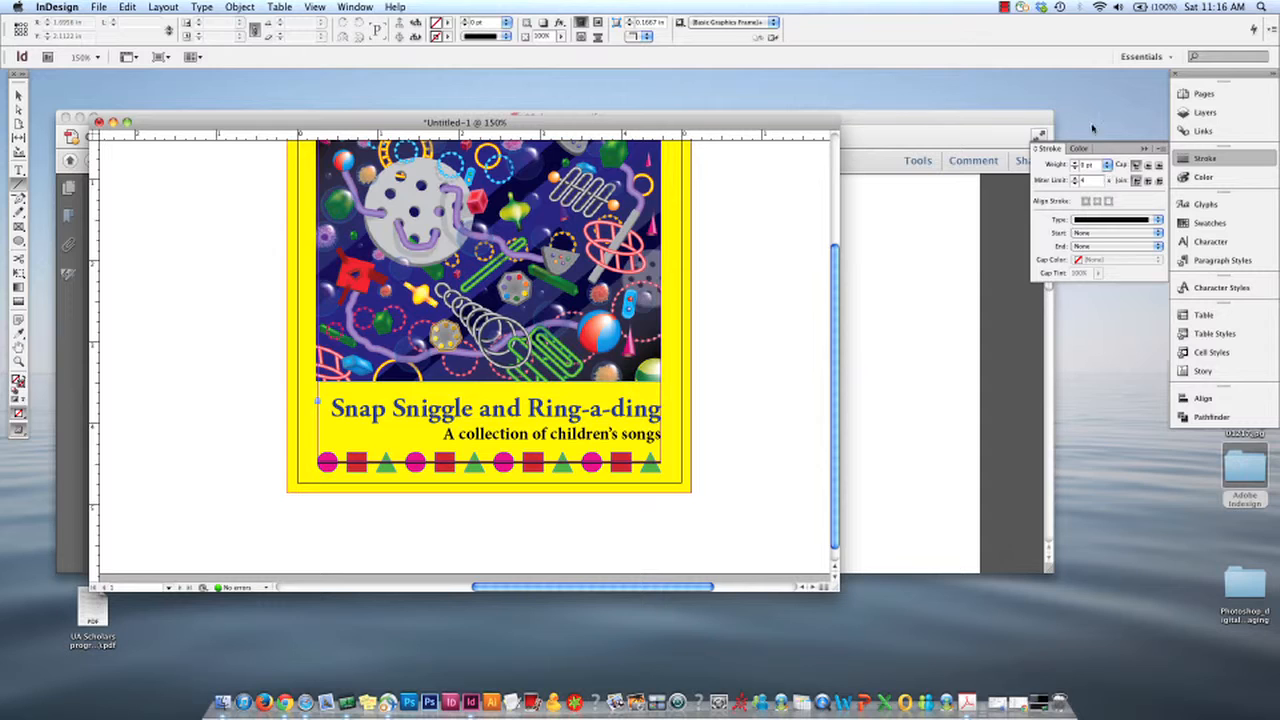
- Select the black connecting line across the row of shapes and set its stroke weight to 9 pt
{"action": "left_click", "coordinate": [1107, 165]}
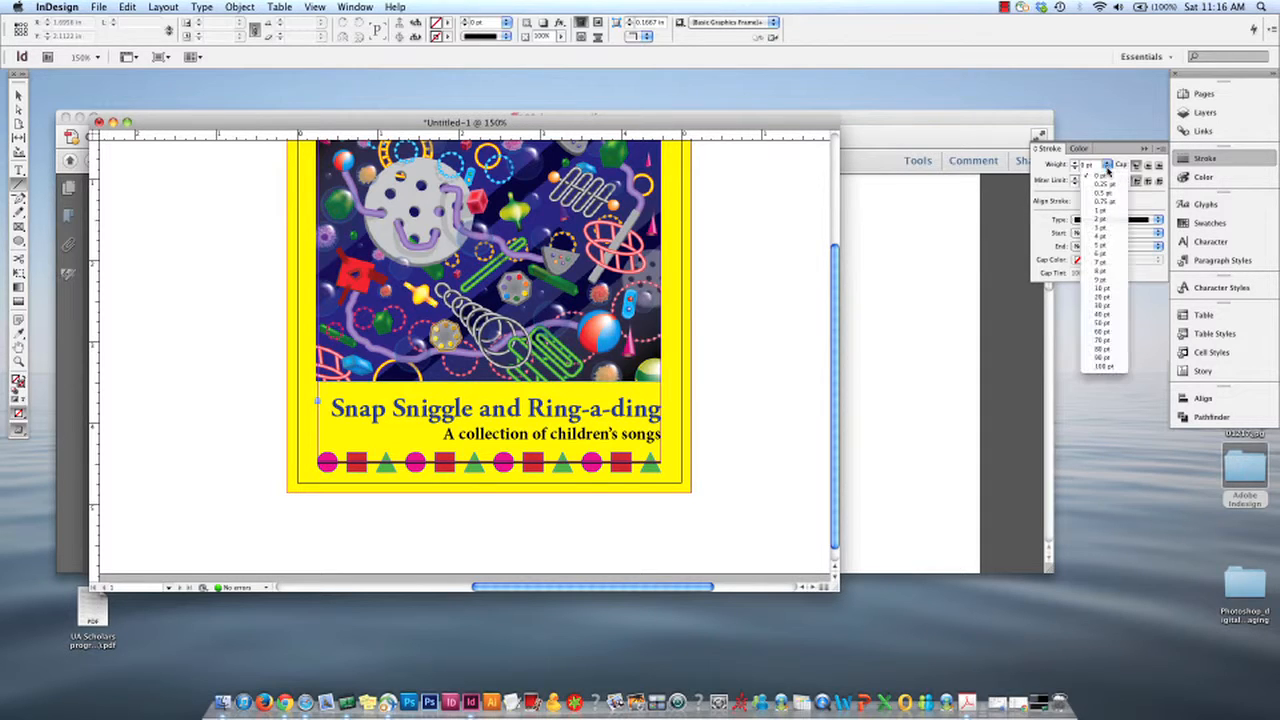
{"action": "left_click", "coordinate": [1108, 282]}
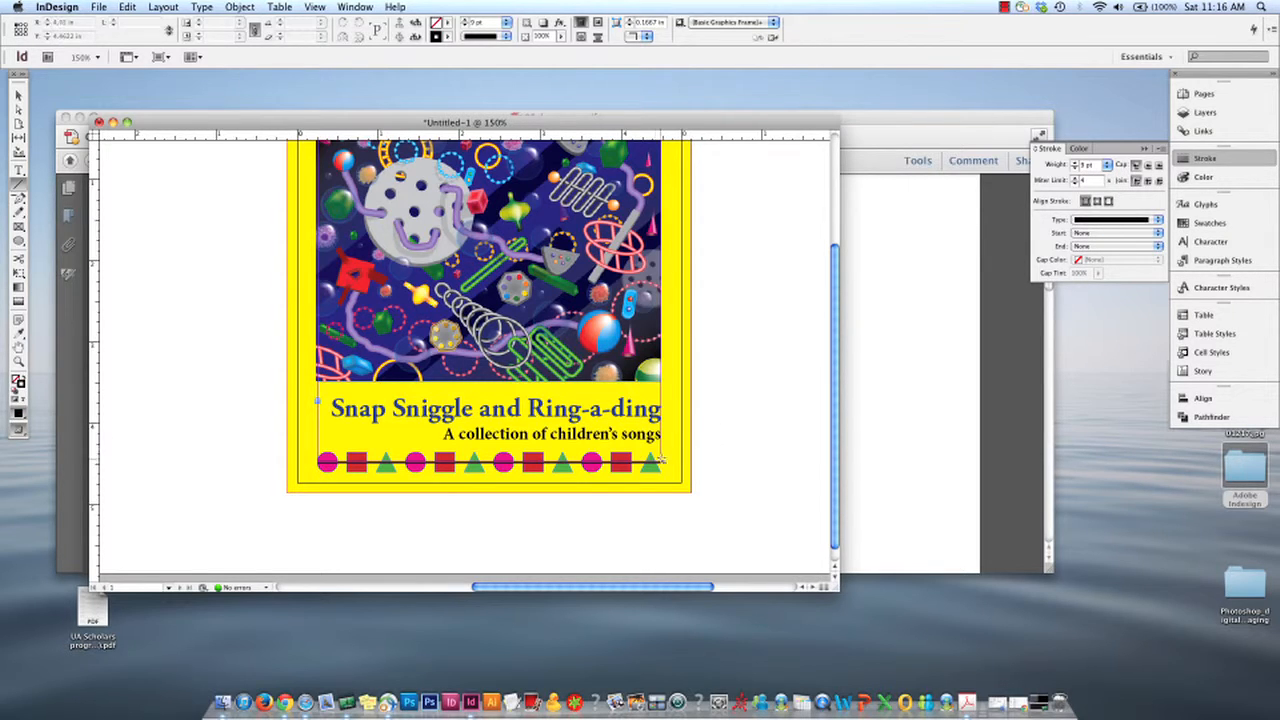
{"action": "key", "text": "v"}
{"action": "left_click", "coordinate": [652, 462]}
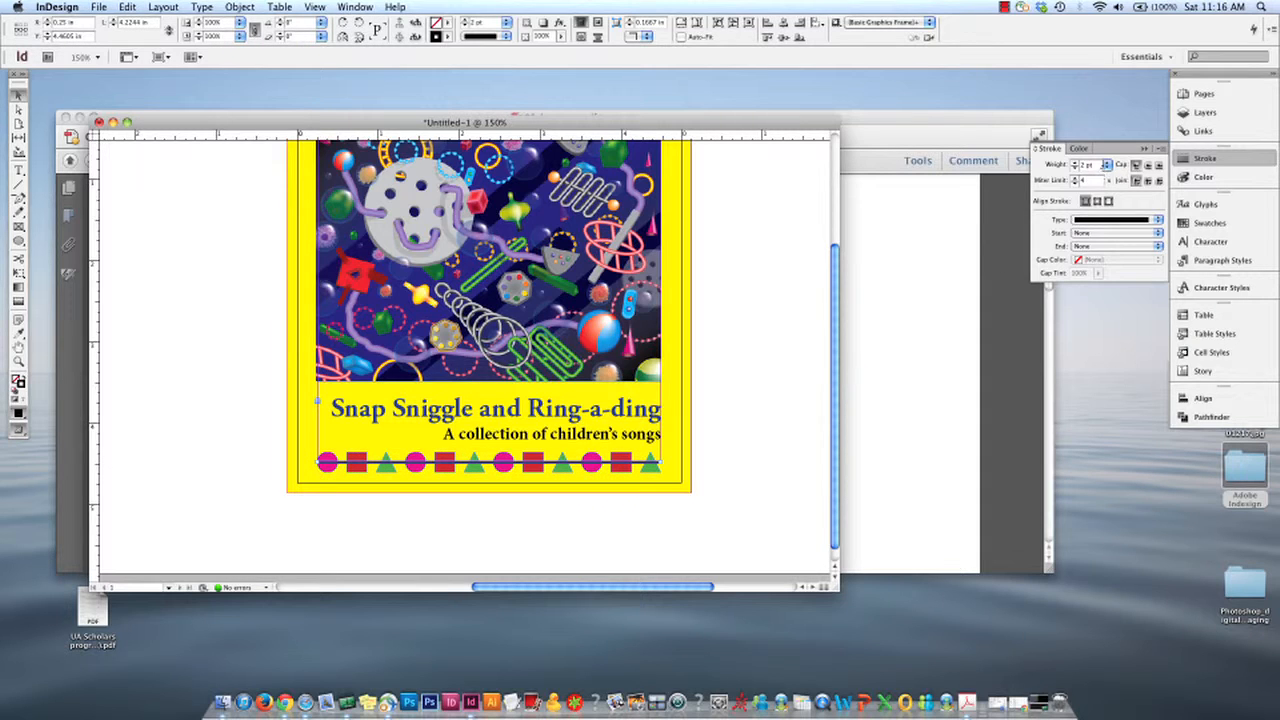
{"action": "left_click", "coordinate": [1075, 163]}
{"action": "left_click", "coordinate": [1075, 163]}
{"action": "left_click", "coordinate": [1075, 163]}
{"action": "left_click", "coordinate": [1075, 163]}
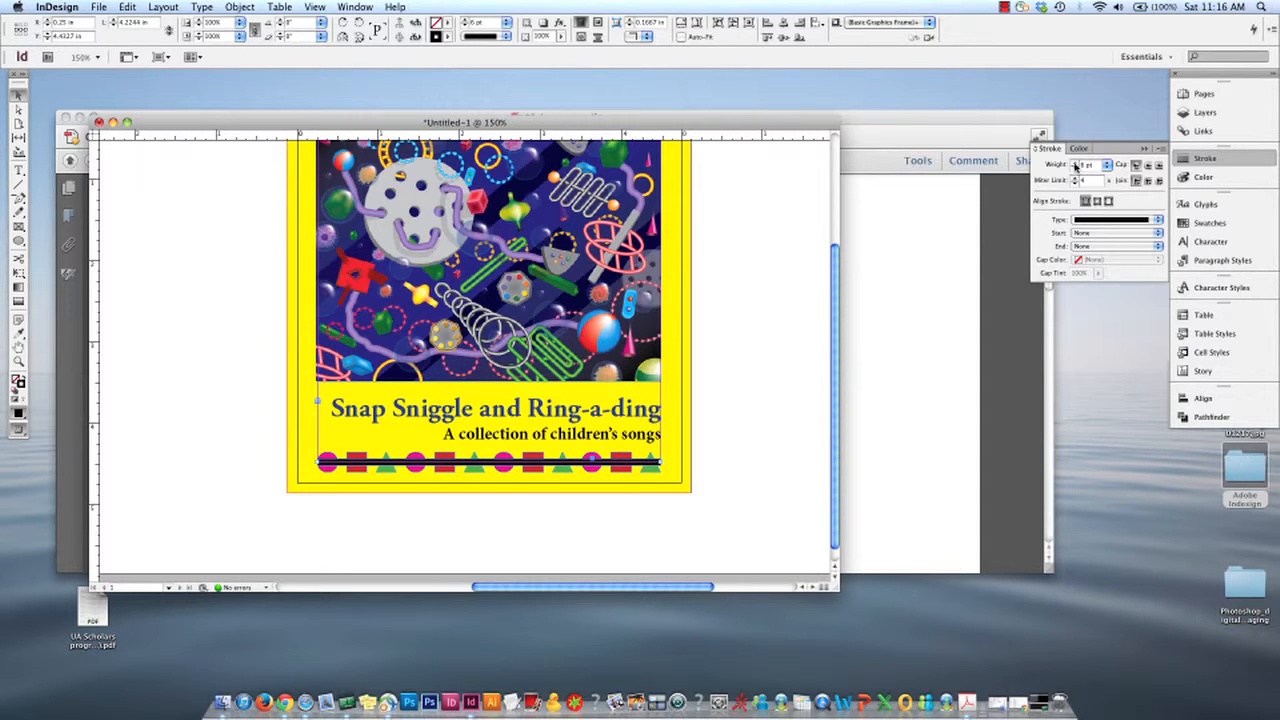
{"action": "left_click", "coordinate": [1075, 164]}
{"action": "left_click", "coordinate": [1075, 164]}
{"action": "left_click", "coordinate": [1075, 164]}
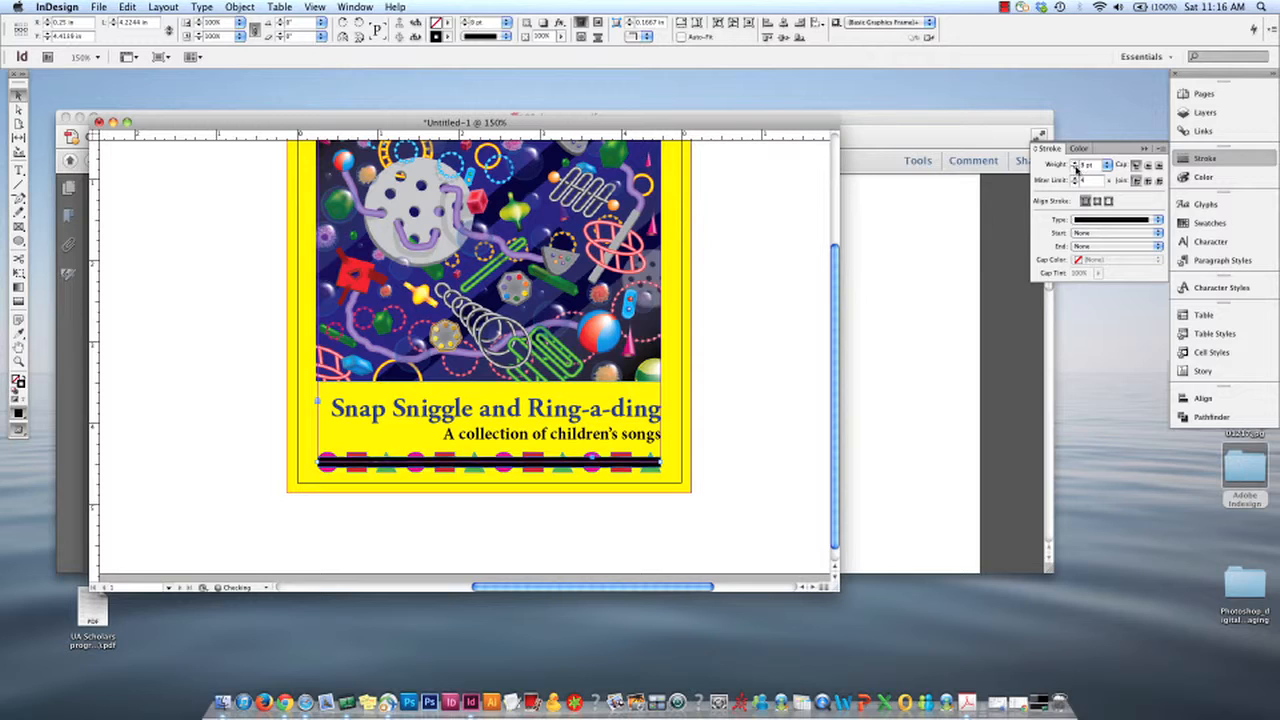
- Try the Left Slant Hash and Dashed (3 and 2) stroke types on the line, settling on Wavy with a miter limit of 4
{"action": "left_click", "coordinate": [1107, 226]}
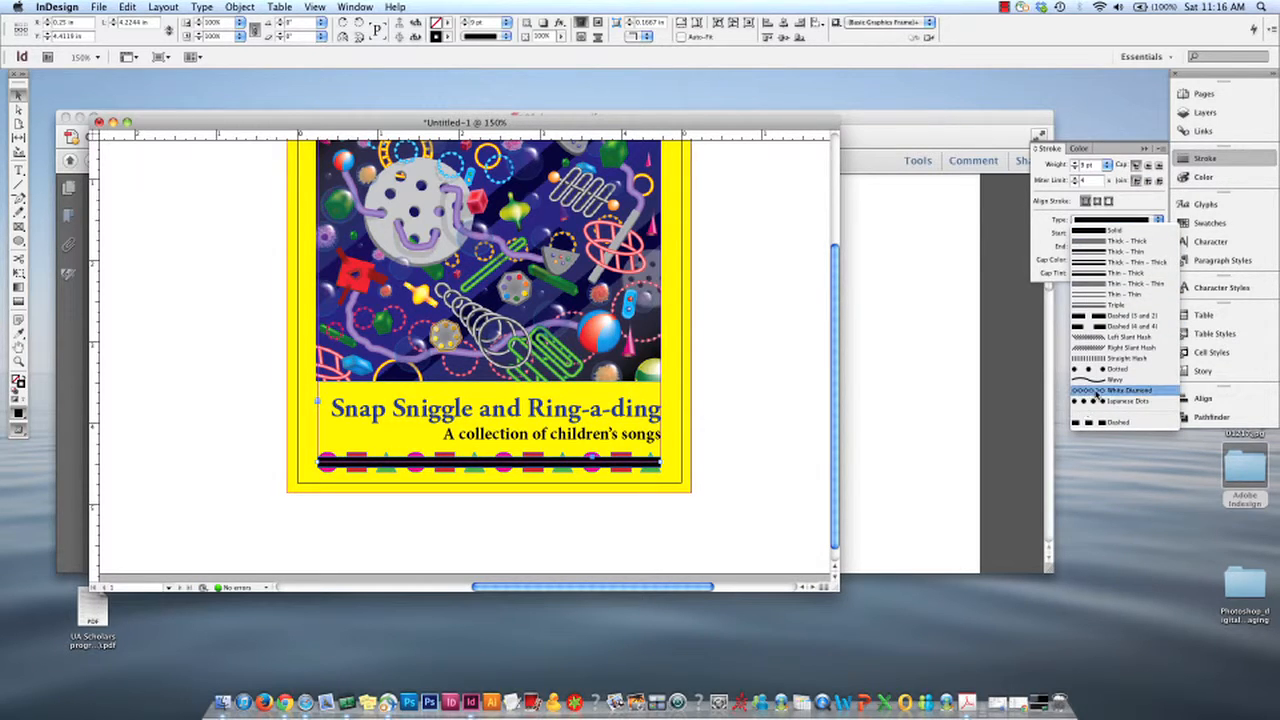
{"action": "left_click", "coordinate": [1106, 380]}
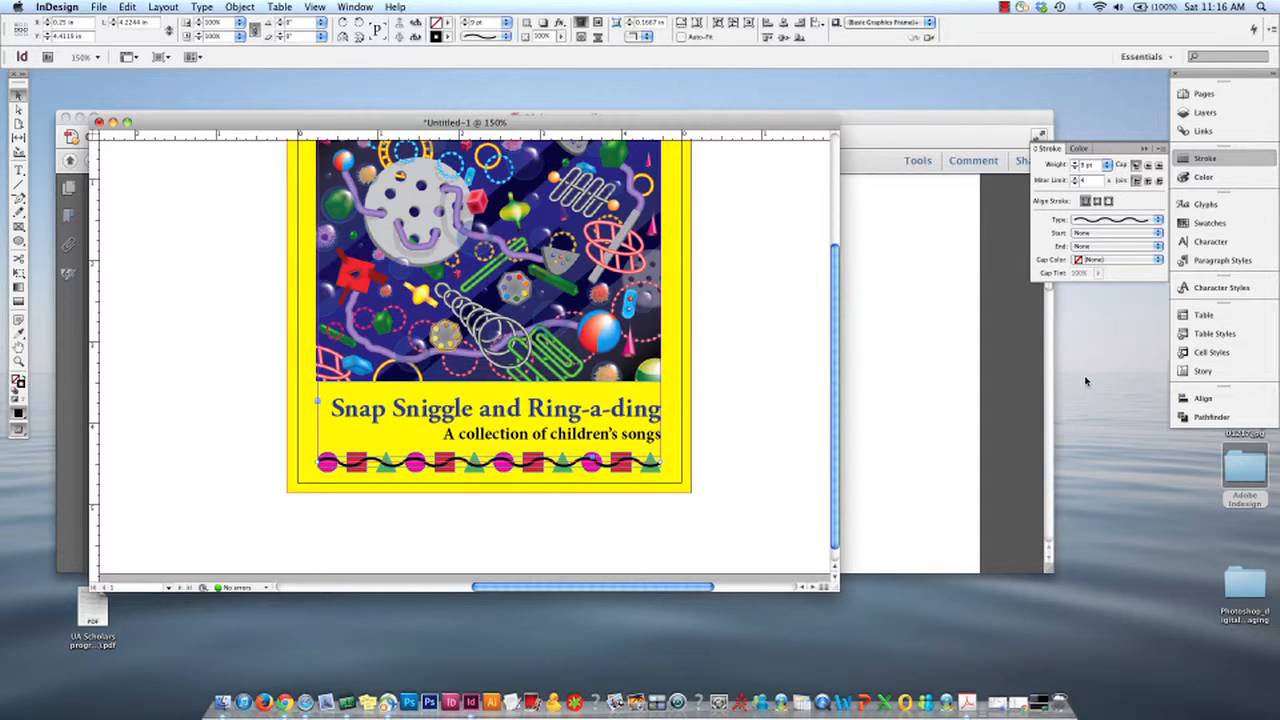
{"action": "left_click", "coordinate": [1120, 217]}
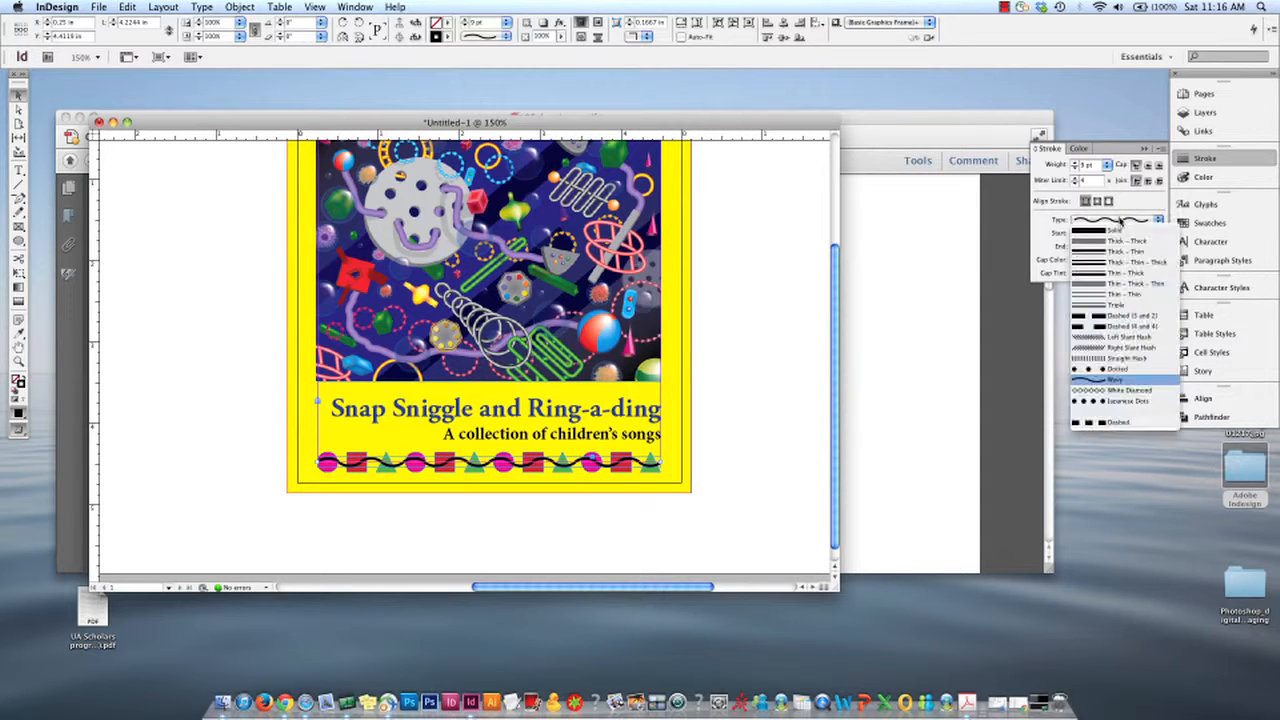
{"action": "left_click", "coordinate": [1111, 339]}
{"action": "left_click", "coordinate": [1106, 220]}
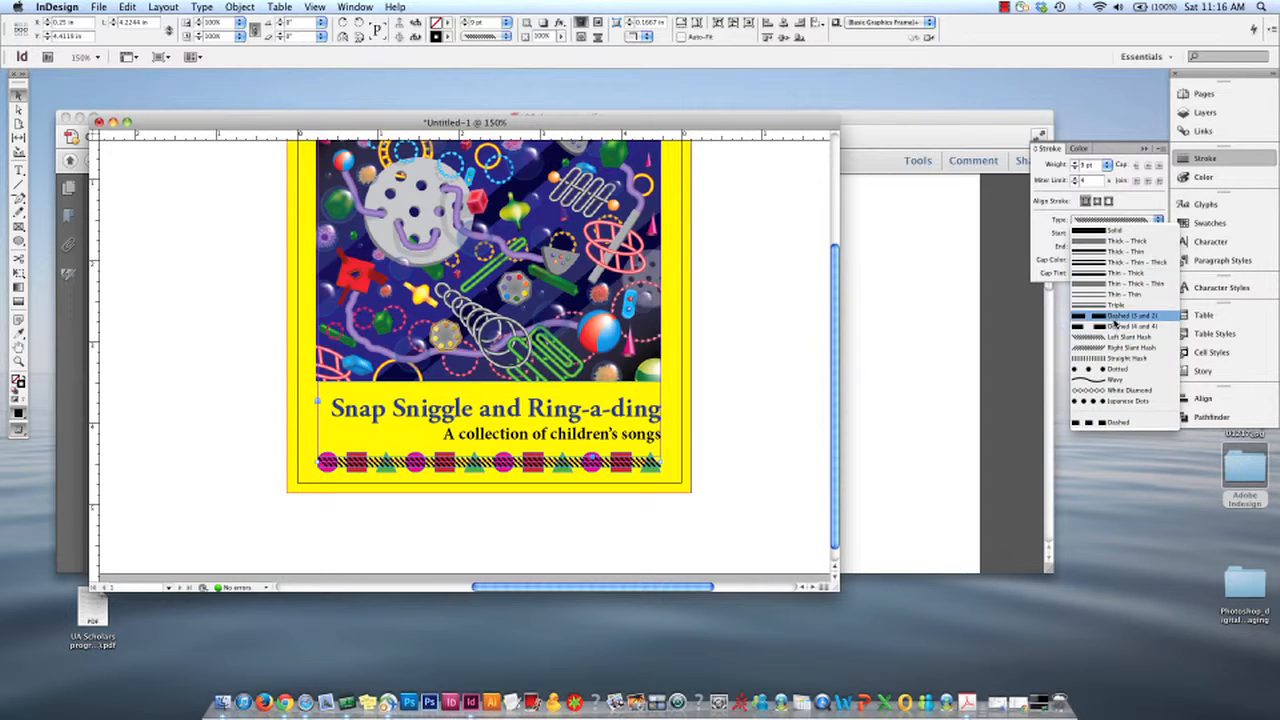
{"action": "left_click", "coordinate": [1114, 318]}
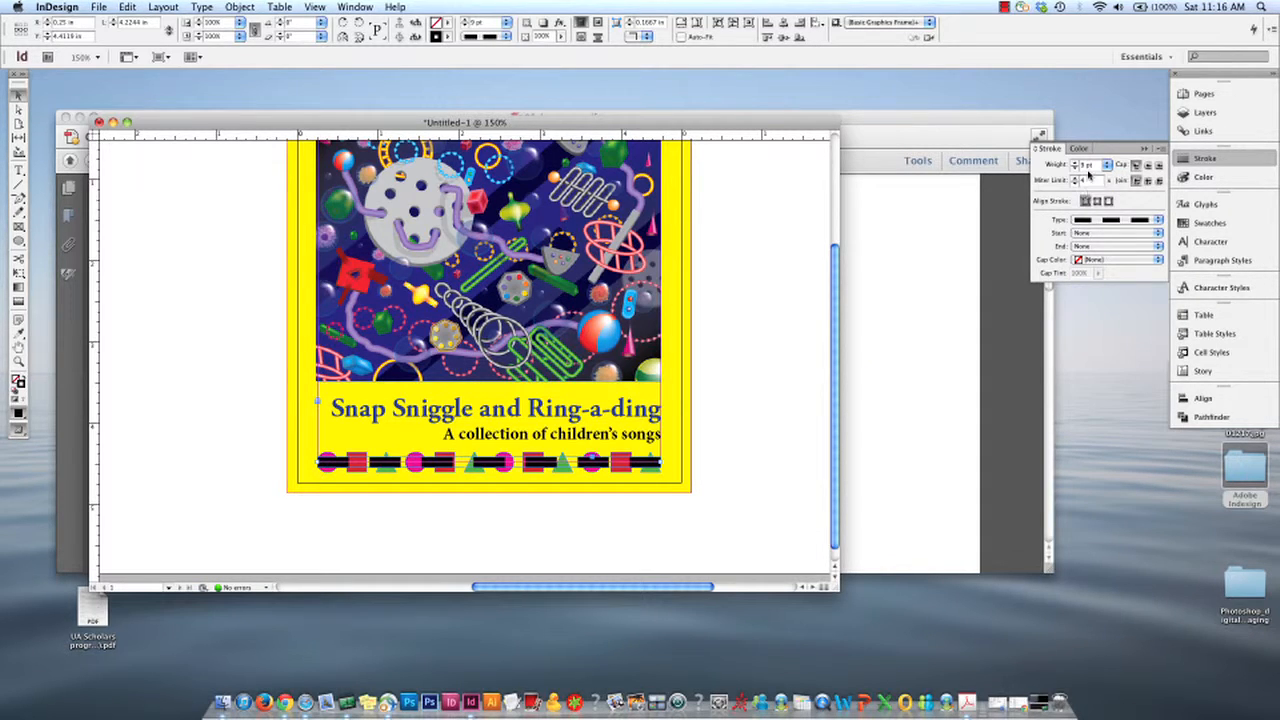
{"action": "left_click", "coordinate": [1095, 220]}
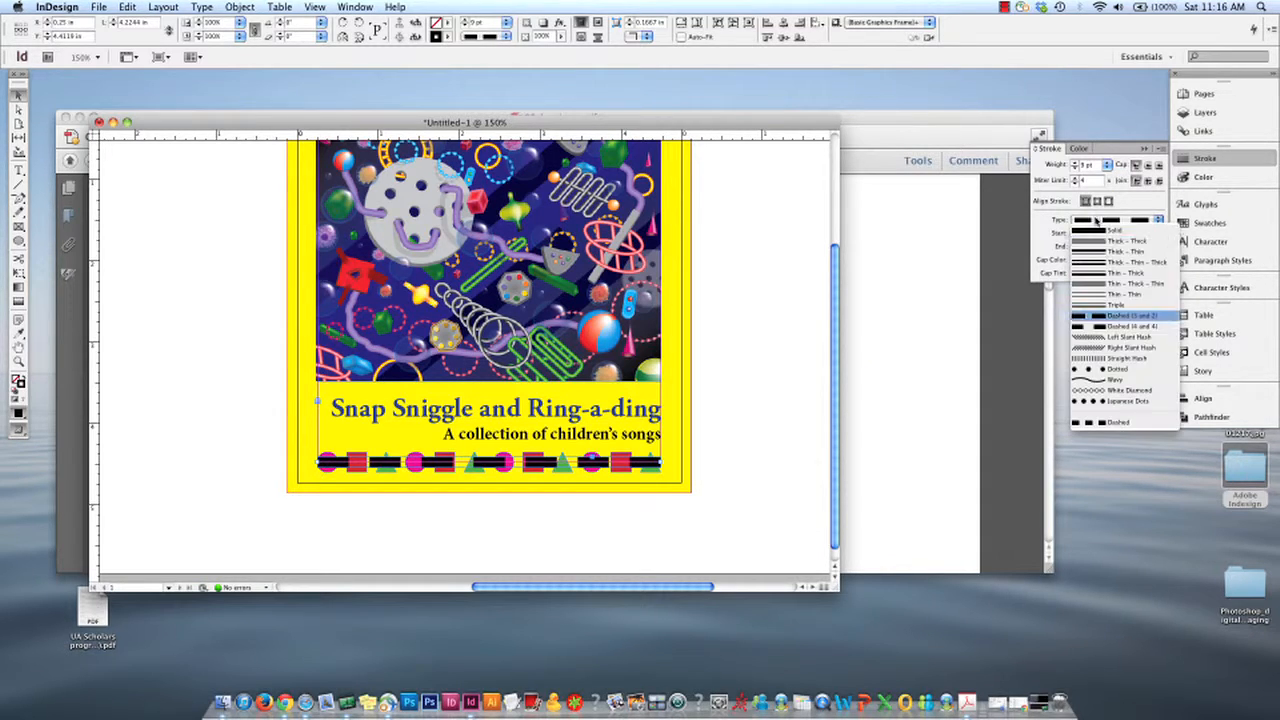
{"action": "left_click", "coordinate": [1111, 380]}
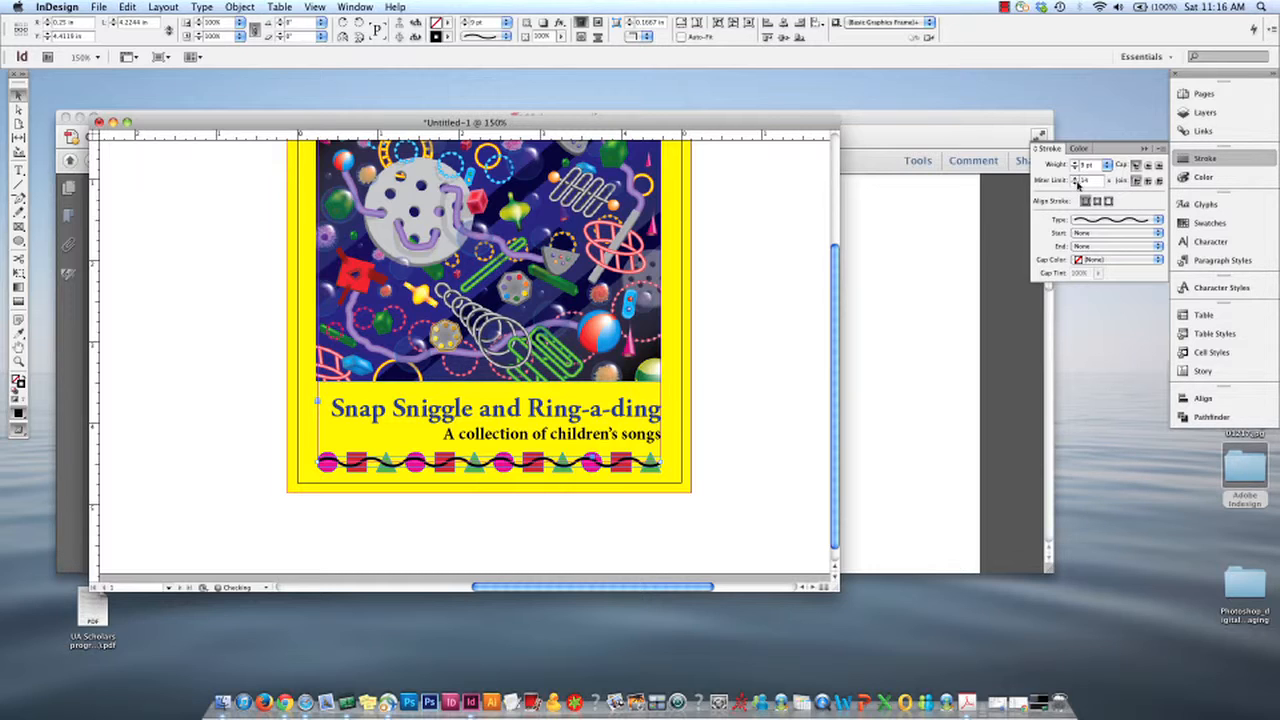
{"action": "left_click", "coordinate": [1078, 182]}
{"action": "key", "text": "Return"}
- Compare the Butt, Round and Projecting caps at the wavy line's starting end and keep the Round Cap
{"action": "key", "text": "super+equal"}
{"action": "key", "text": "super+equal"}
{"action": "key", "text": "super+equal"}
{"action": "key", "text": "super+equal"}
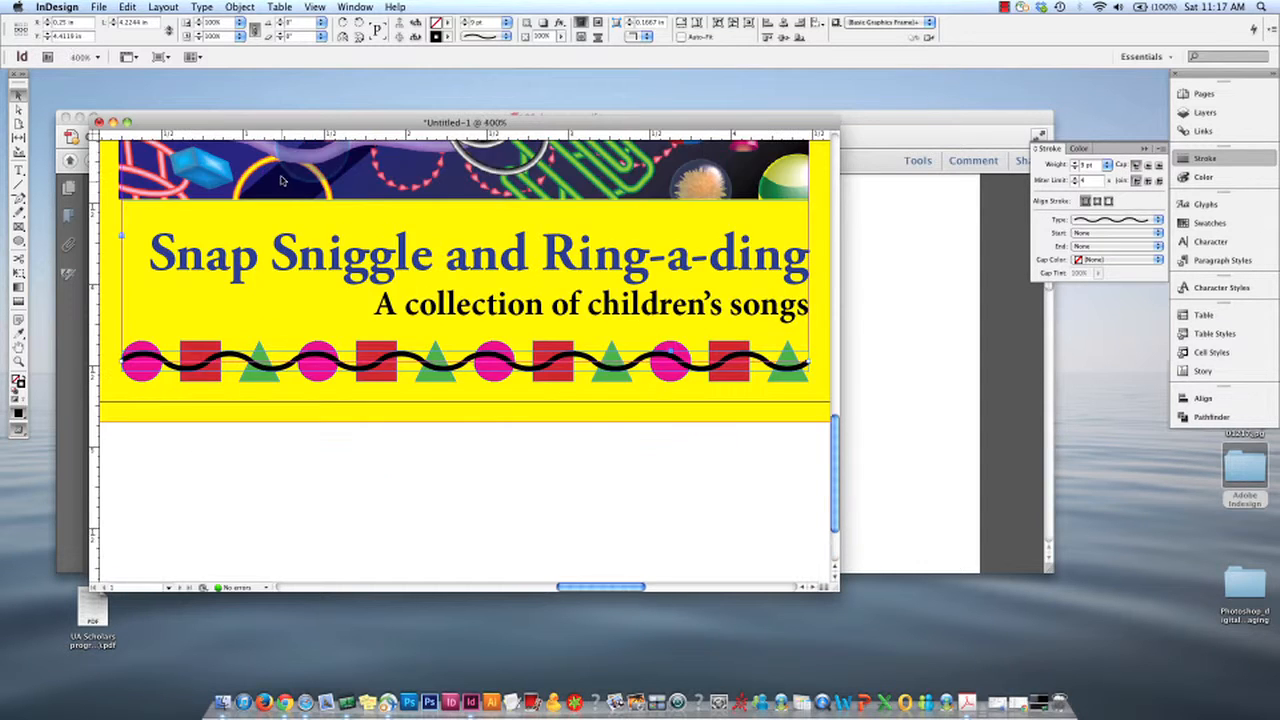
{"action": "left_click_drag", "start_coordinate": [598, 587], "coordinate": [560, 588]}
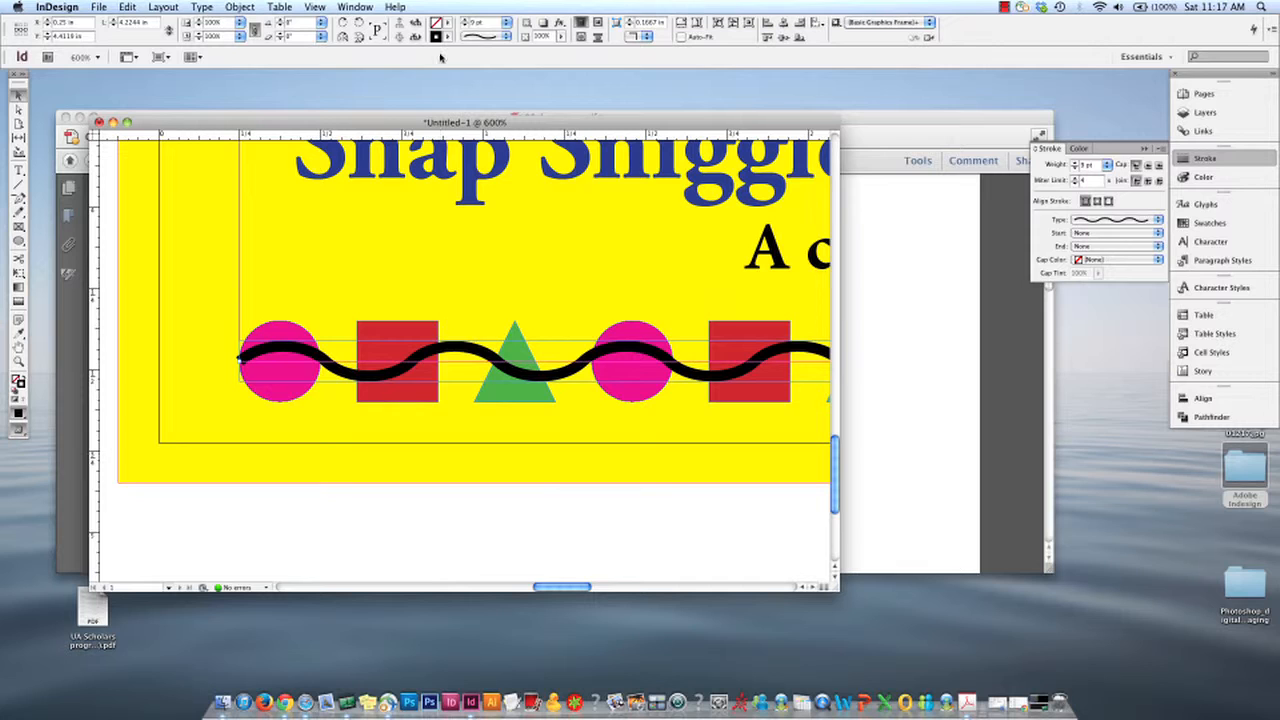
{"action": "key", "text": "super+equal"}
{"action": "key", "text": "super+equal"}
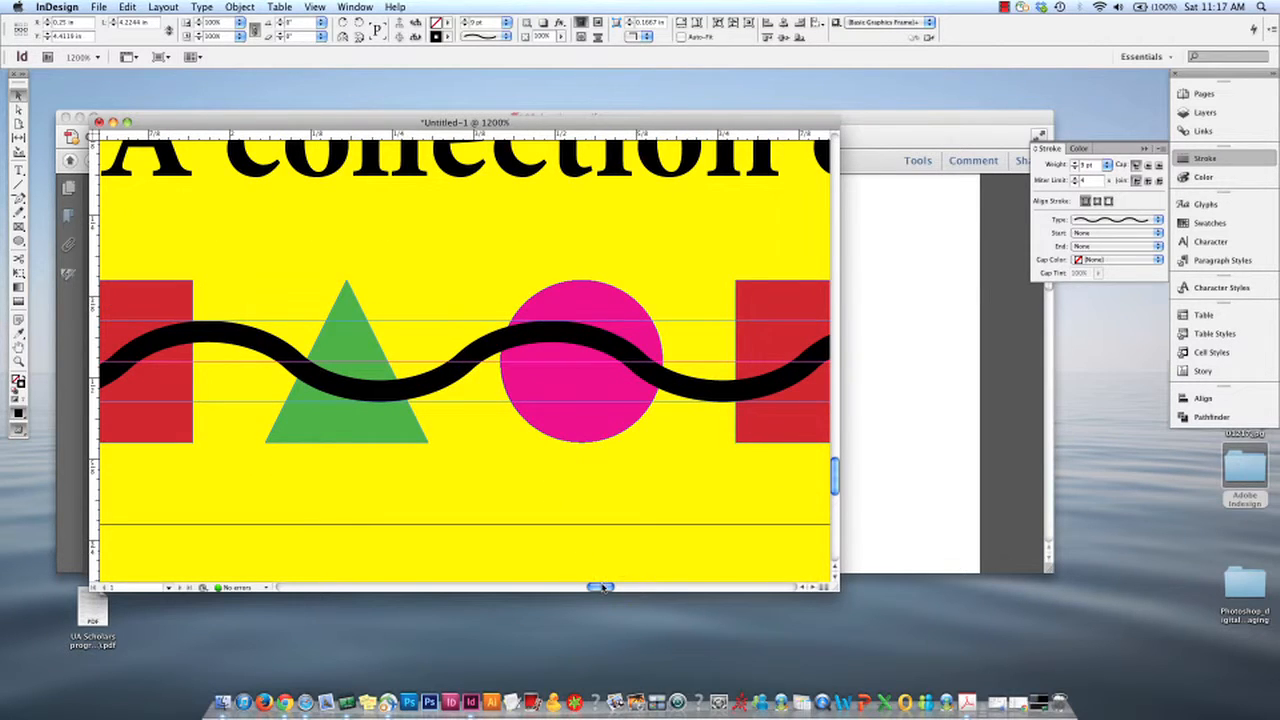
{"action": "left_click_drag", "start_coordinate": [600, 587], "coordinate": [545, 589]}
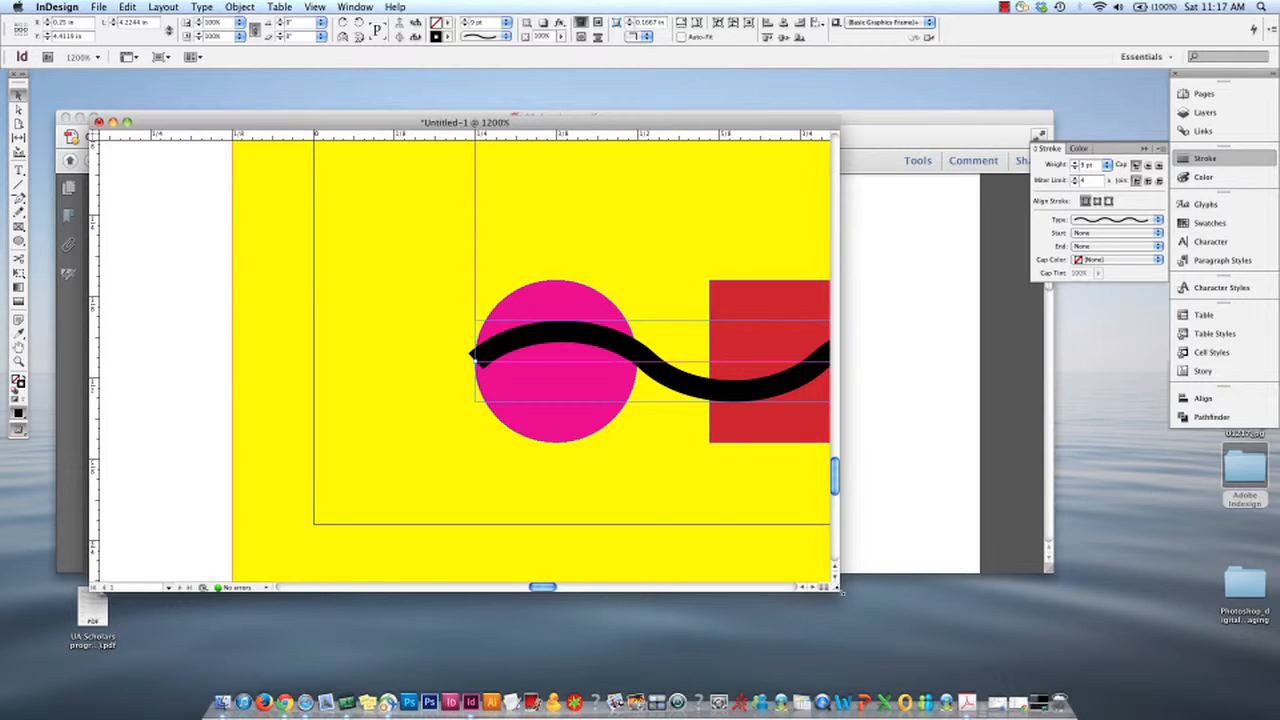
{"action": "left_click_drag", "start_coordinate": [841, 591], "coordinate": [728, 77]}
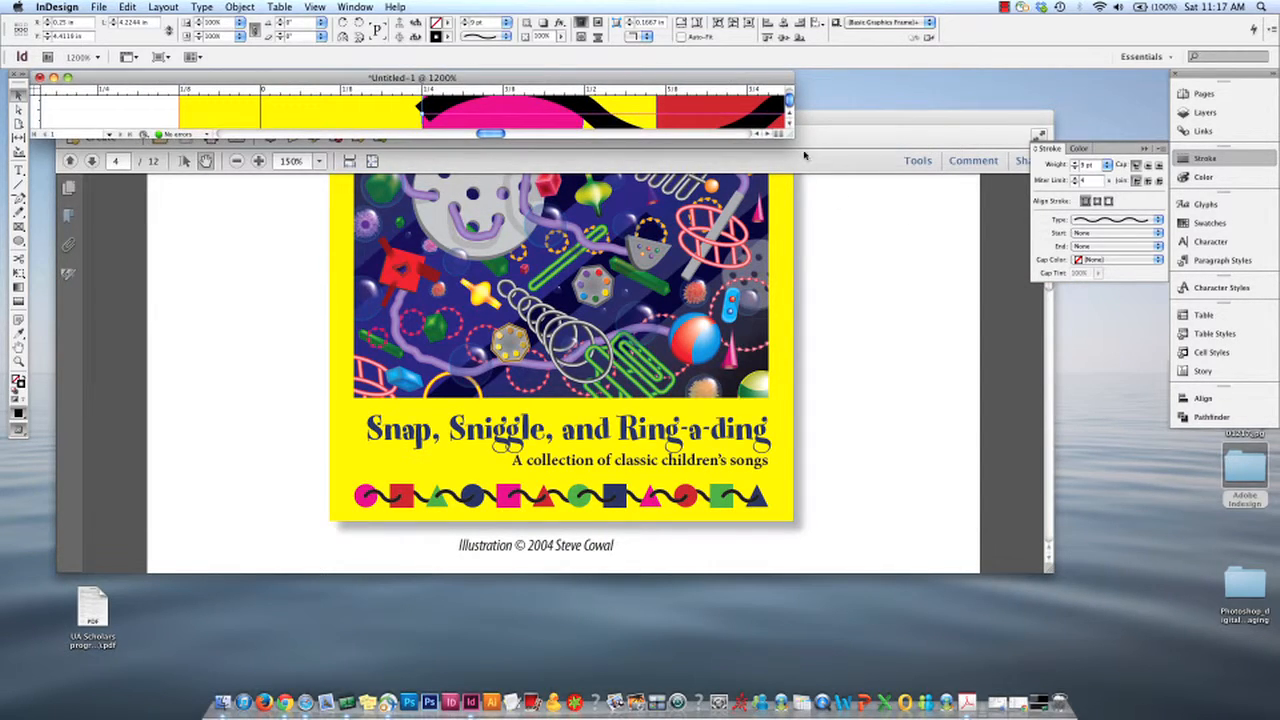
{"action": "left_click_drag", "start_coordinate": [792, 139], "coordinate": [1131, 648]}
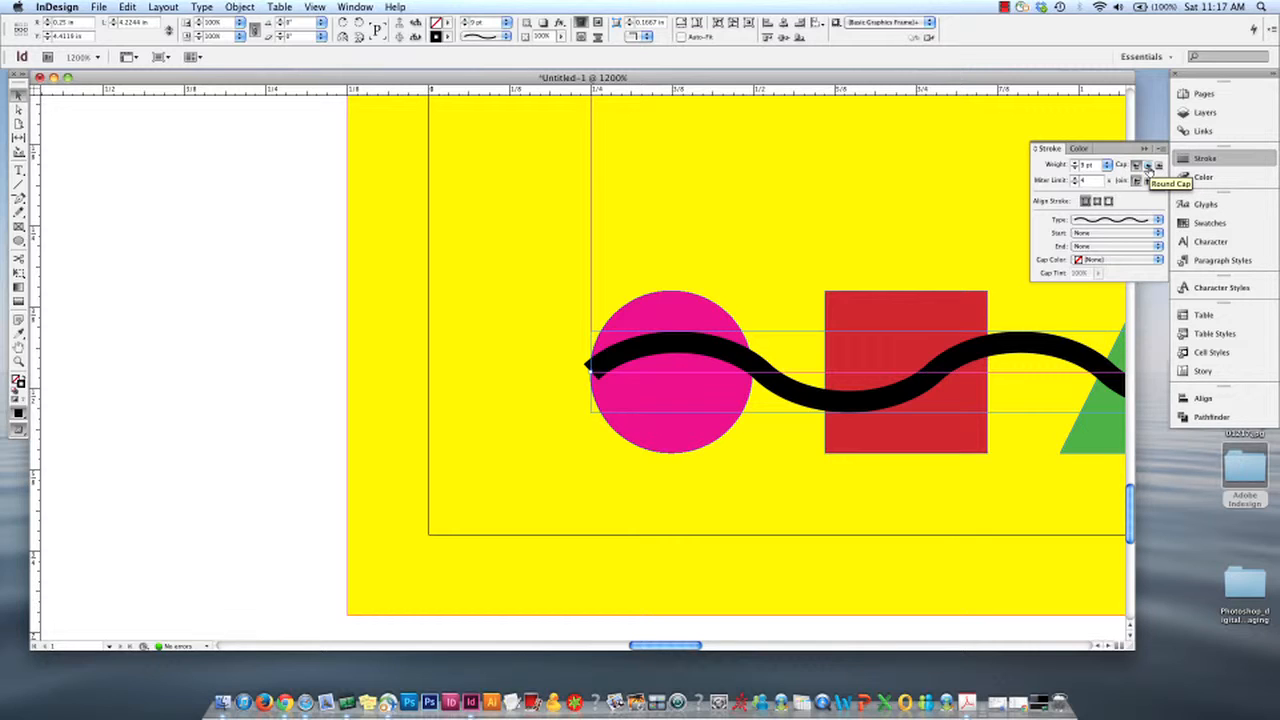
{"action": "left_click", "coordinate": [1147, 166]}
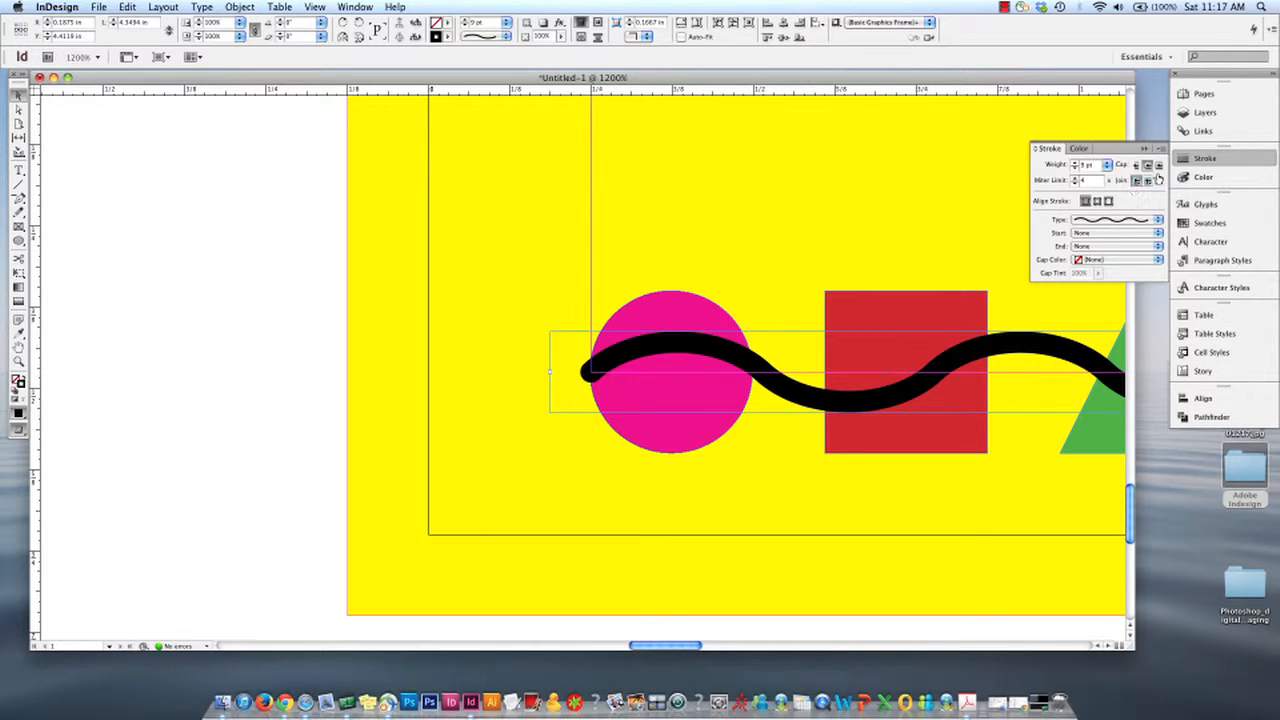
{"action": "left_click", "coordinate": [1159, 167]}
{"action": "left_click", "coordinate": [1136, 167]}
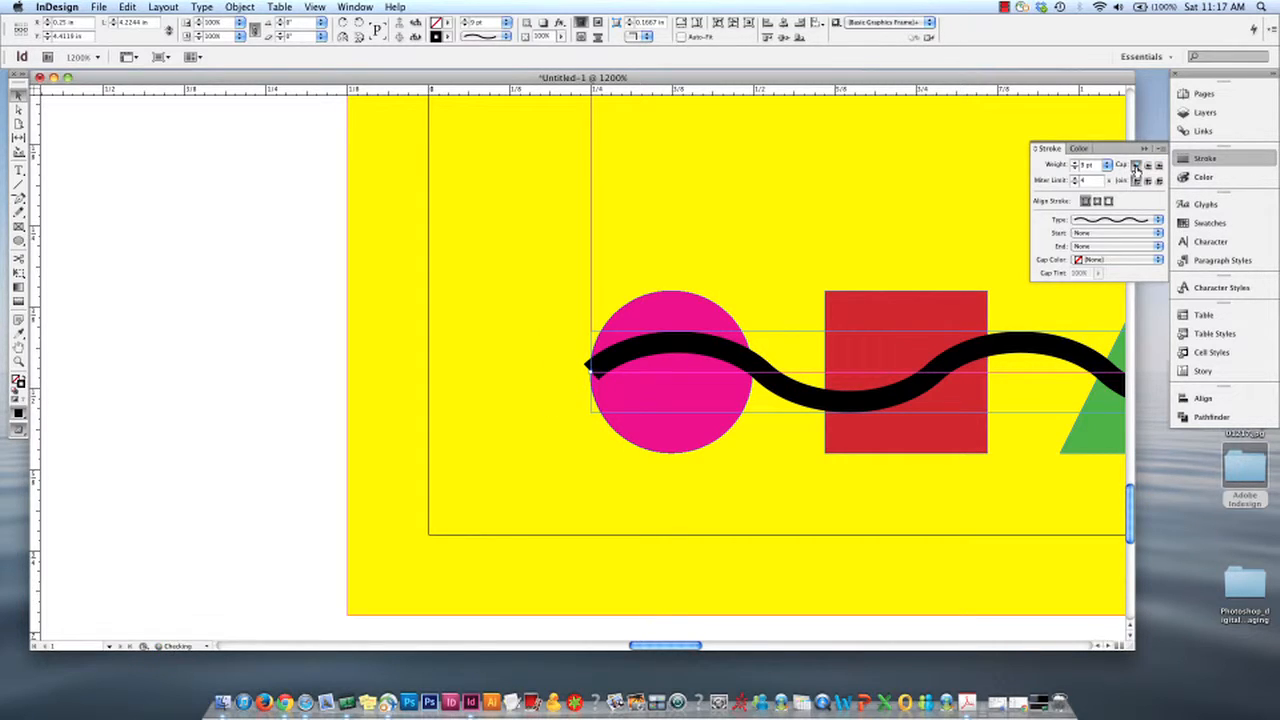
{"action": "left_click", "coordinate": [1147, 167]}
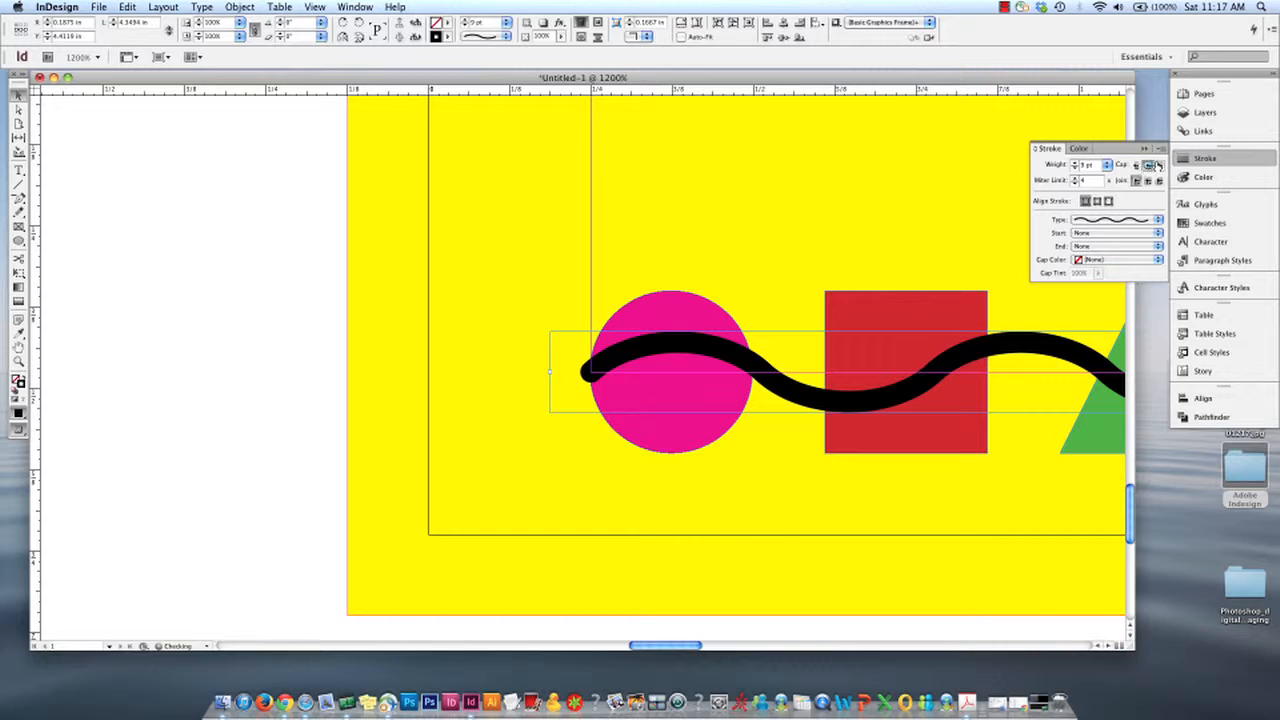
{"action": "left_click", "coordinate": [1158, 166]}
{"action": "left_click", "coordinate": [1147, 166]}
- Try the Bevel Join on the wavy line, restore the Miter Join and deselect the line
{"action": "left_click", "coordinate": [1159, 181]}
{"action": "left_click", "coordinate": [1159, 182]}
{"action": "left_click", "coordinate": [1136, 181]}
{"action": "key", "text": "super+4"}
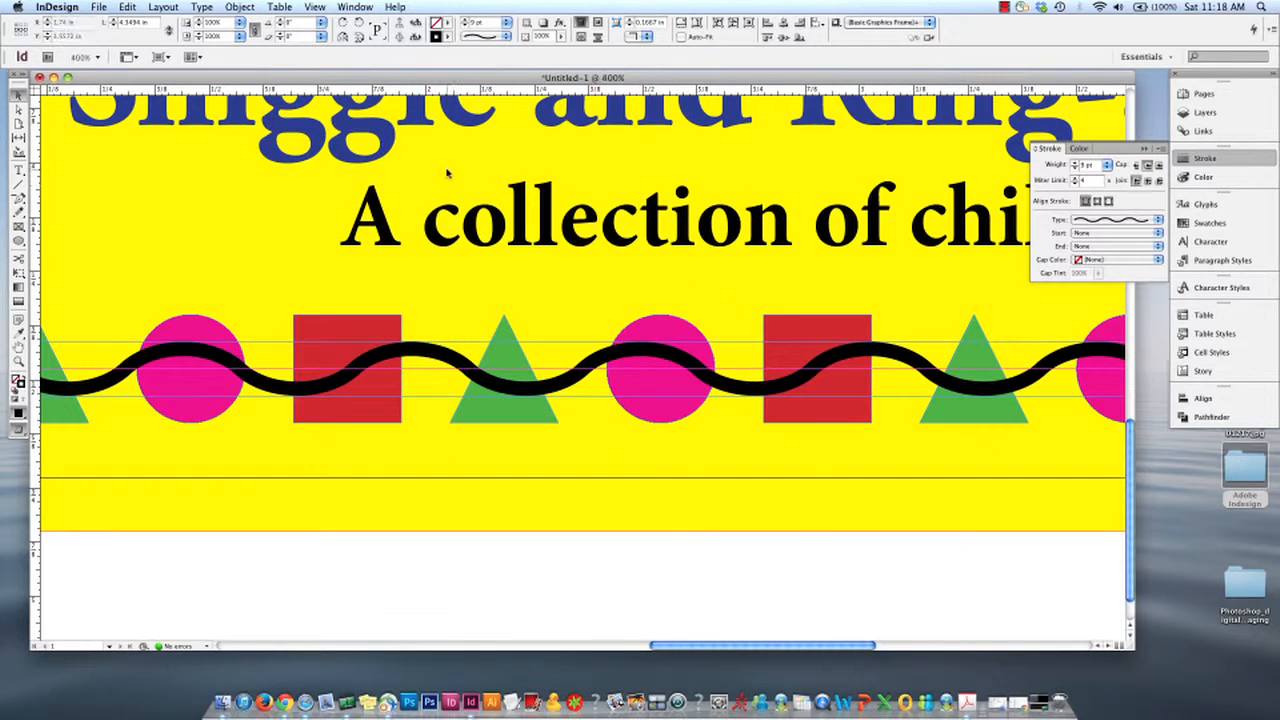
{"action": "key", "text": "super+2"}
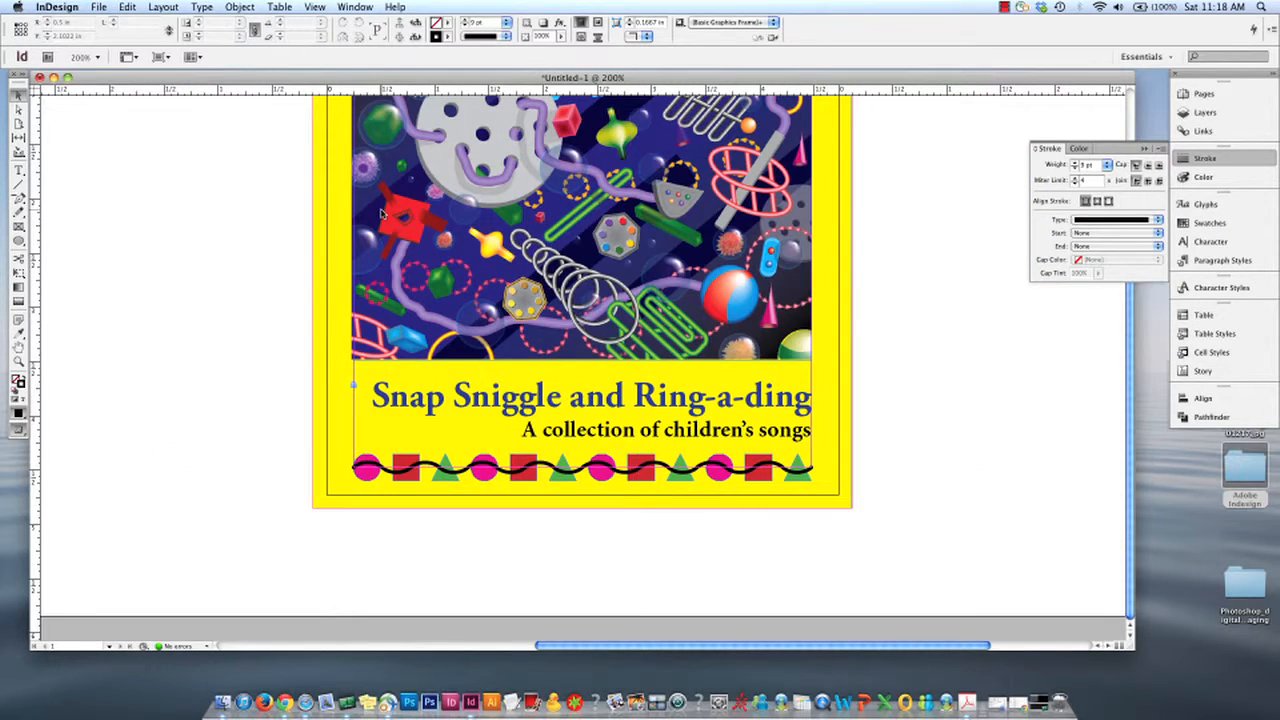
- Switch to the Acrobat handout and arrange it beside the InDesign document to compare how the wavy line connects the shapes
{"action": "left_click", "coordinate": [18, 259]}
{"action": "left_click", "coordinate": [966, 703]}
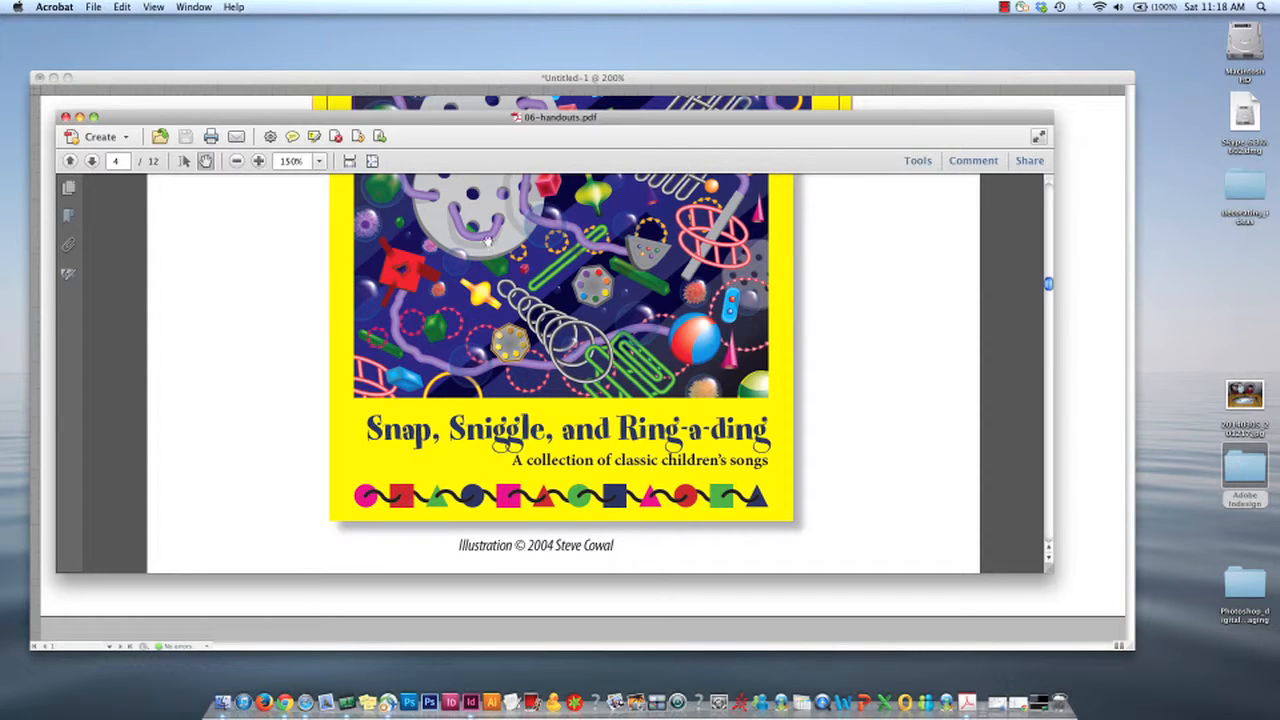
{"action": "left_click_drag", "start_coordinate": [448, 119], "coordinate": [426, 305]}
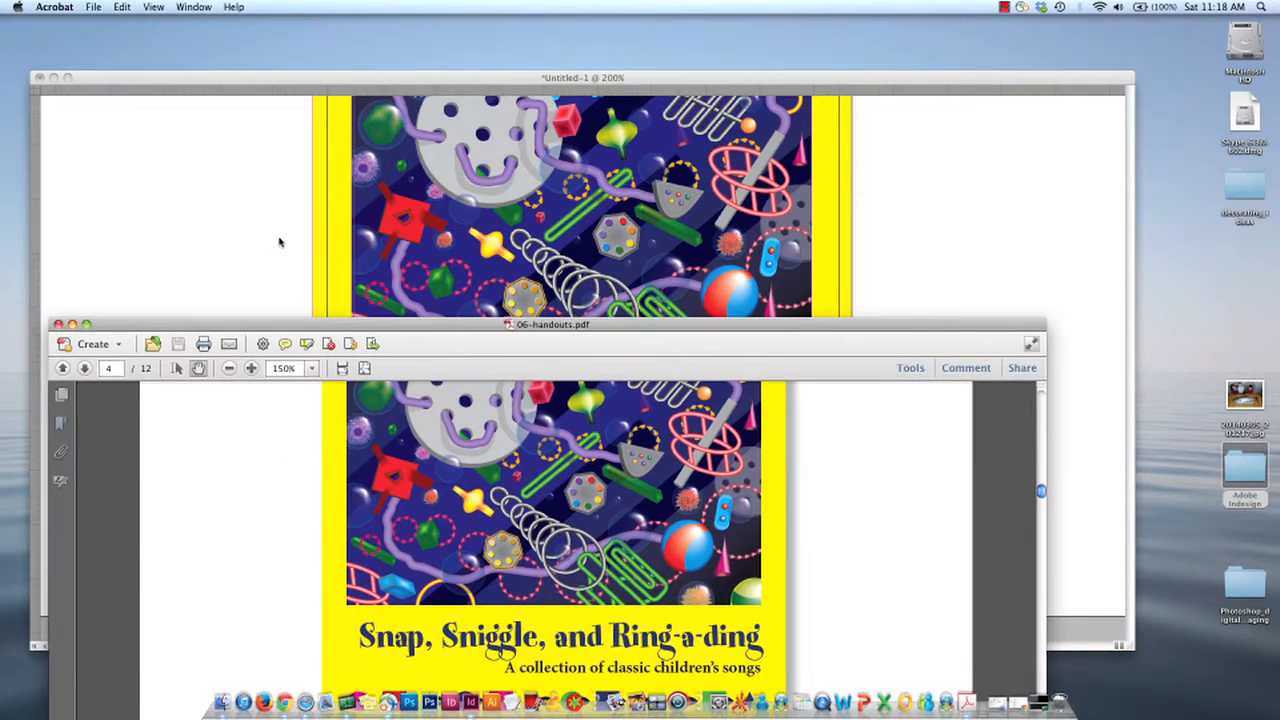
{"action": "left_click", "coordinate": [280, 244]}
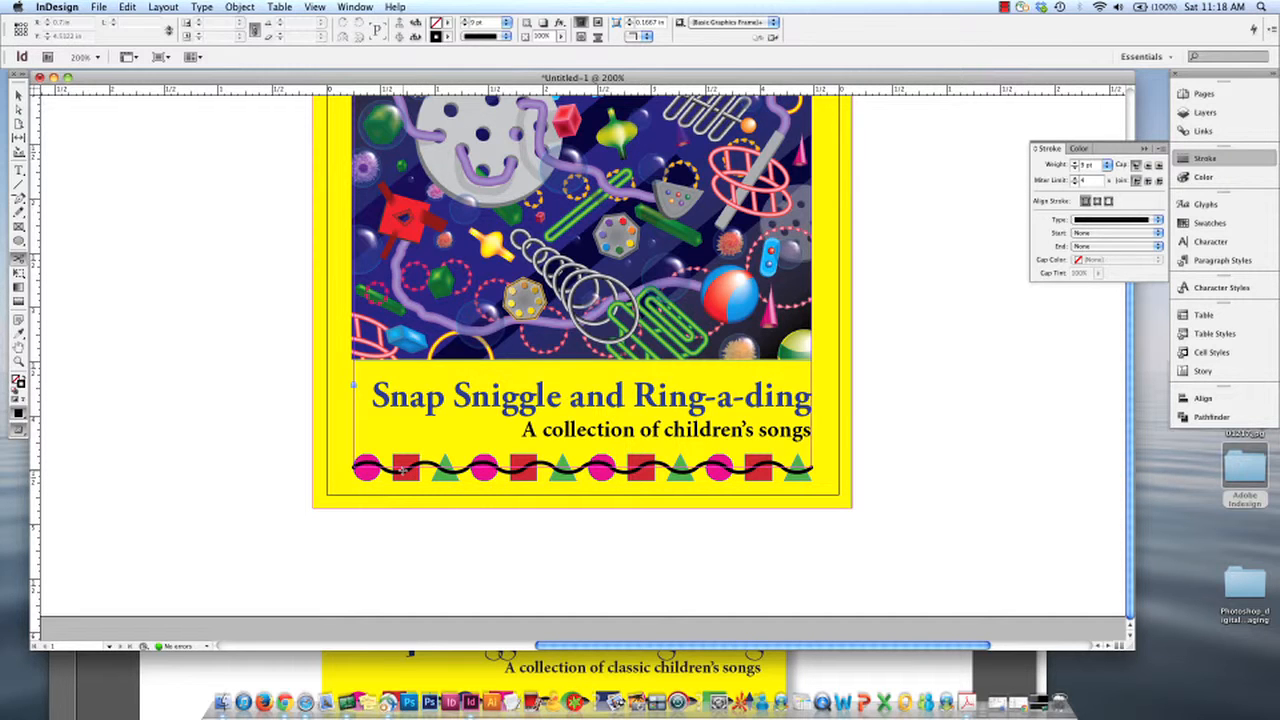
{"action": "left_click", "coordinate": [821, 663]}
{"action": "left_click_drag", "start_coordinate": [663, 330], "coordinate": [662, 12]}
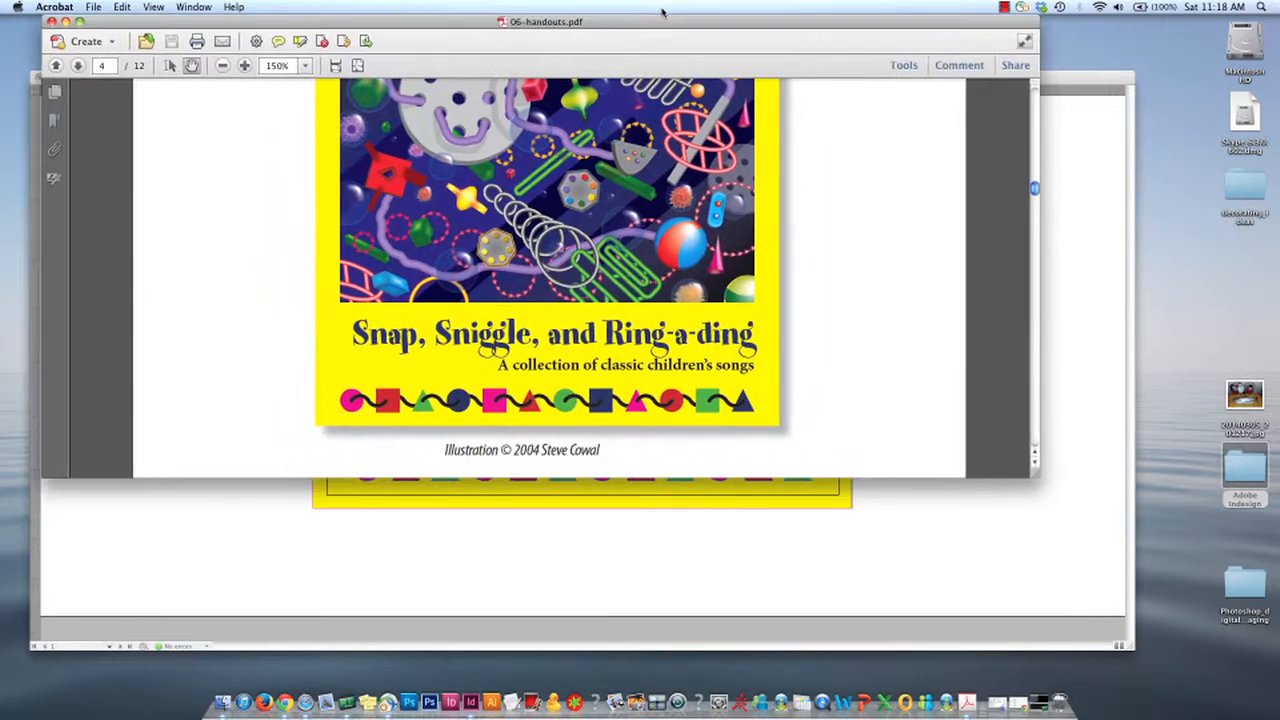
{"action": "left_click", "coordinate": [659, 572]}
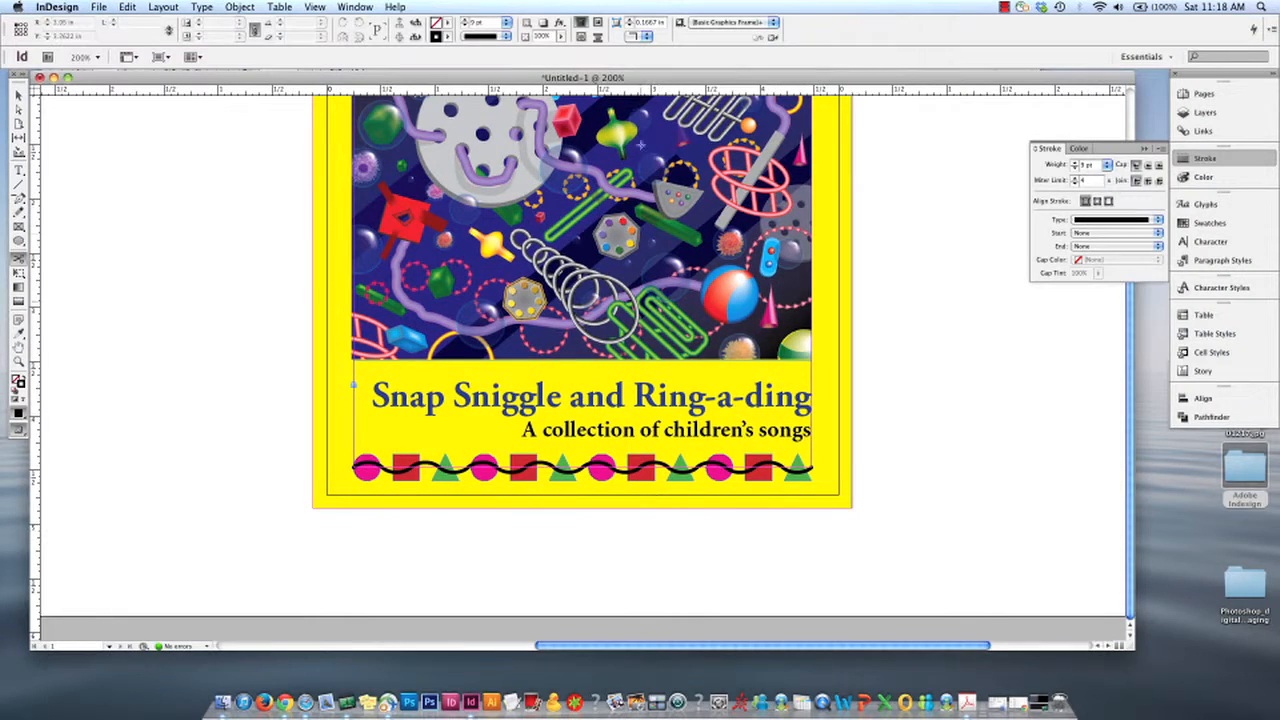
{"action": "left_click_drag", "start_coordinate": [592, 77], "coordinate": [1074, 76]}
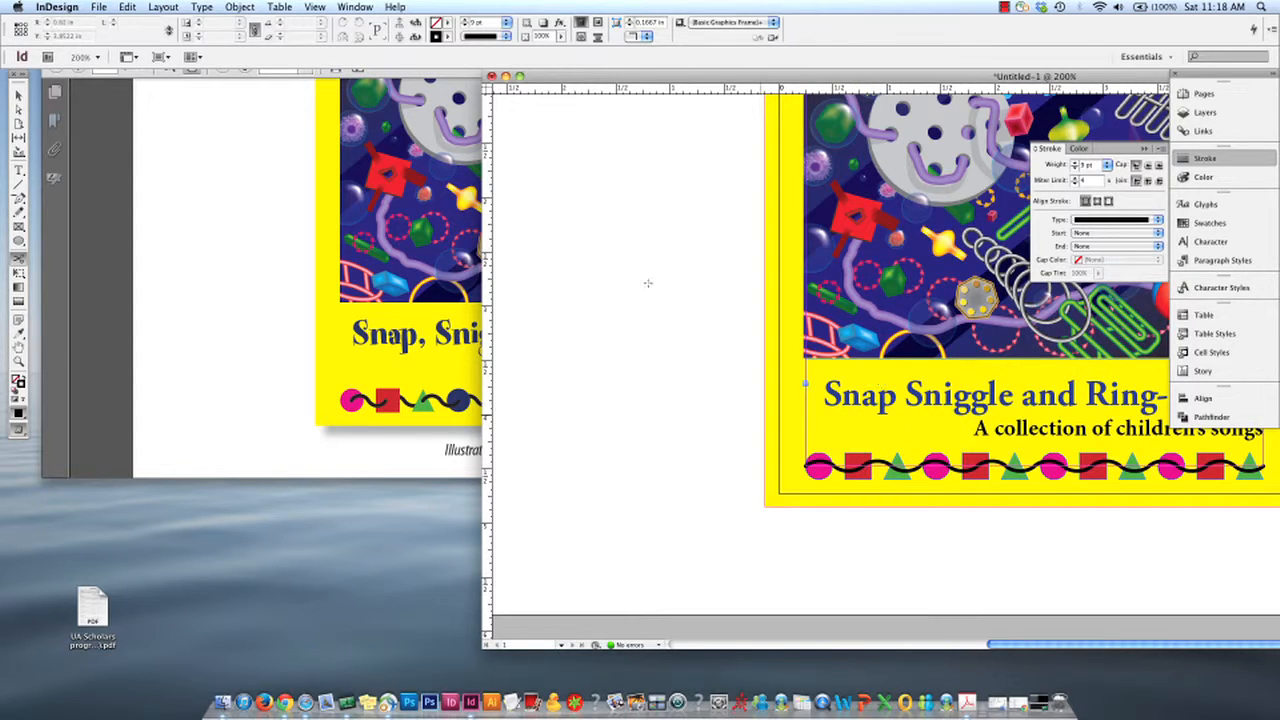
- Select the wavy line running through the shapes and activate the Scissors tool for cutting it
{"action": "key", "text": "v"}
{"action": "left_click", "coordinate": [873, 466]}
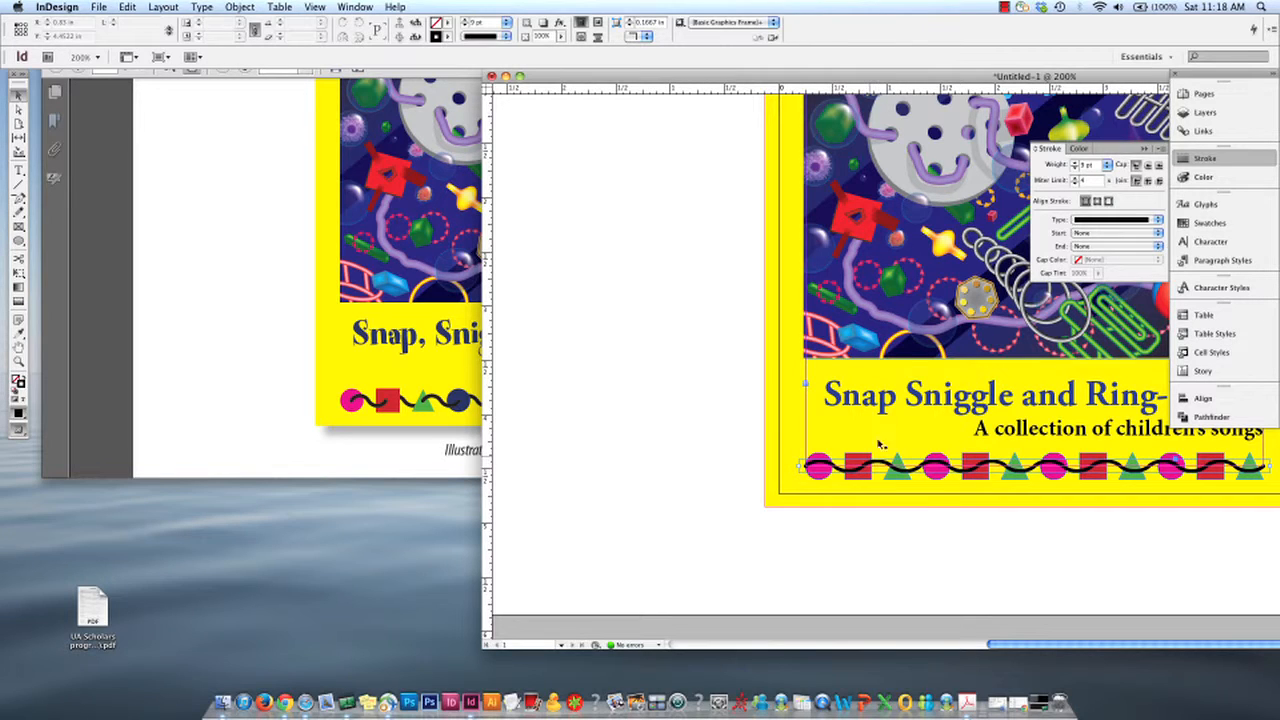
{"action": "left_click", "coordinate": [19, 259]}
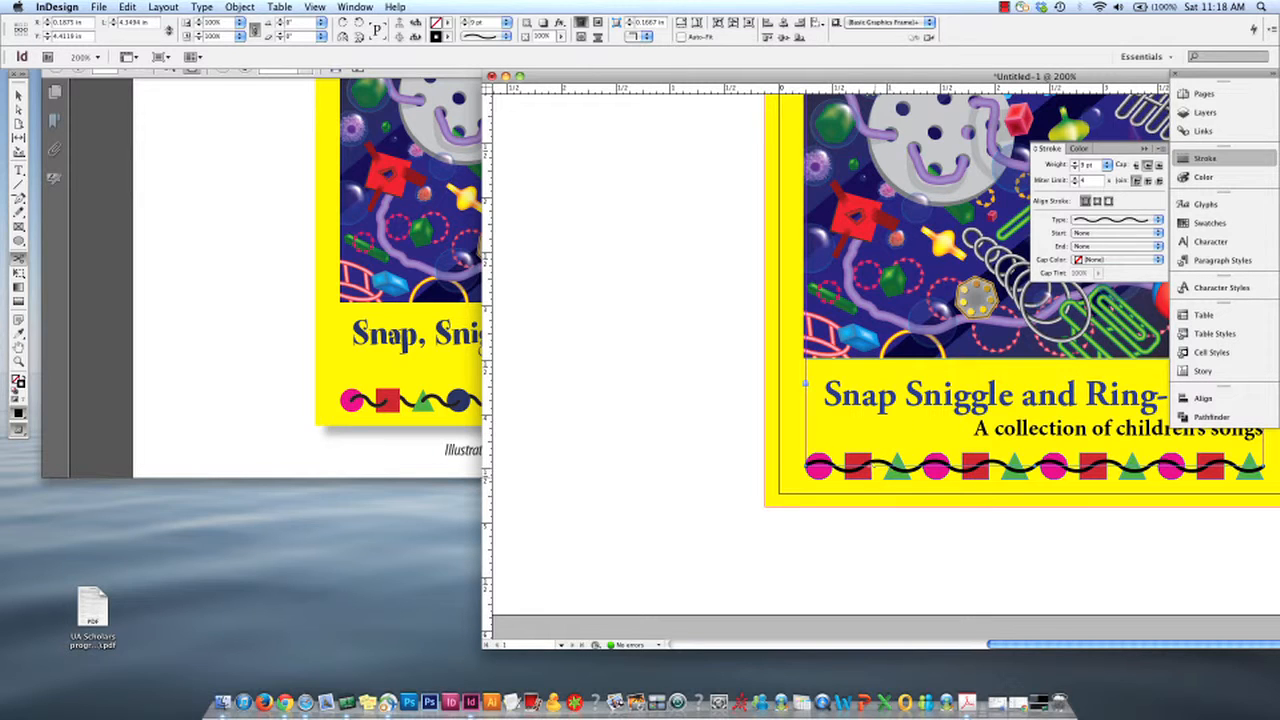
{"action": "left_click", "coordinate": [1004, 7]}
{"action": "left_click", "coordinate": [1016, 40]}
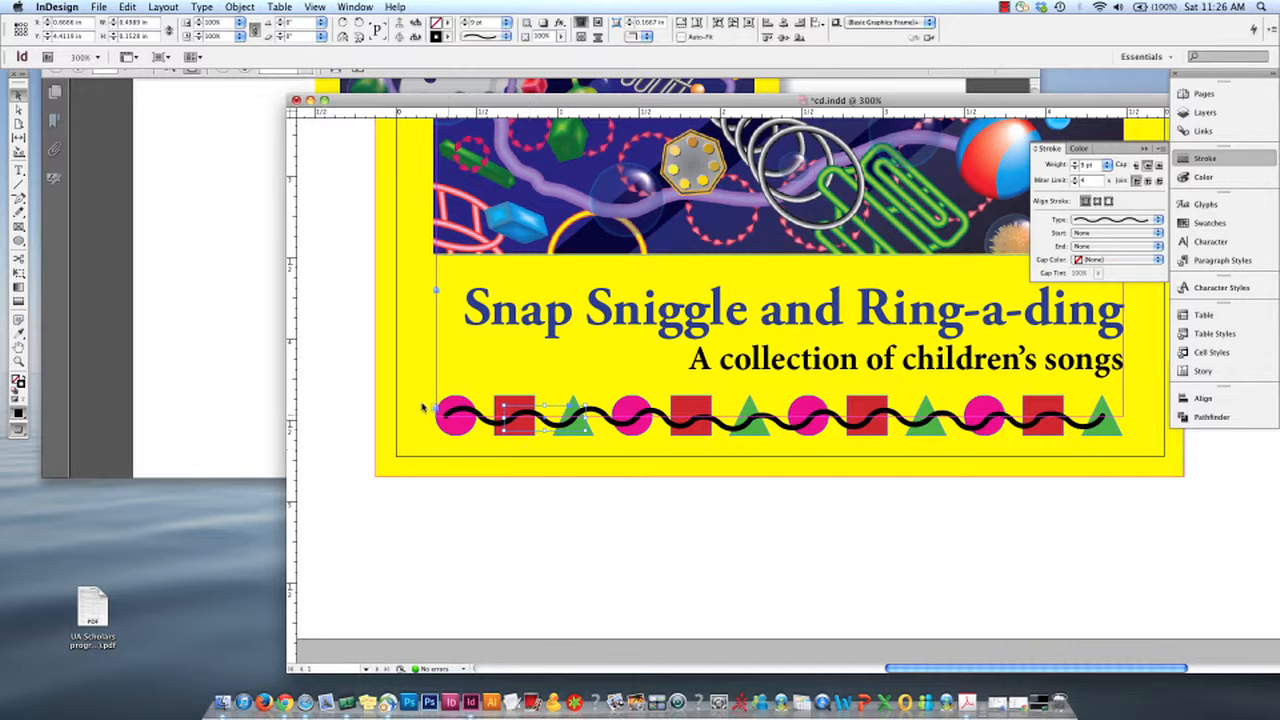
- Select all the wavy line pieces across the row, and select only the first piece joining the circle and square
{"action": "mouse_move", "coordinate": [420, 400]}
{"action": "left_mouse_down"}
{"action": "mouse_move", "coordinate": [435, 422]}
{"action": "mouse_move", "coordinate": [1108, 432]}
{"action": "left_mouse_up"}
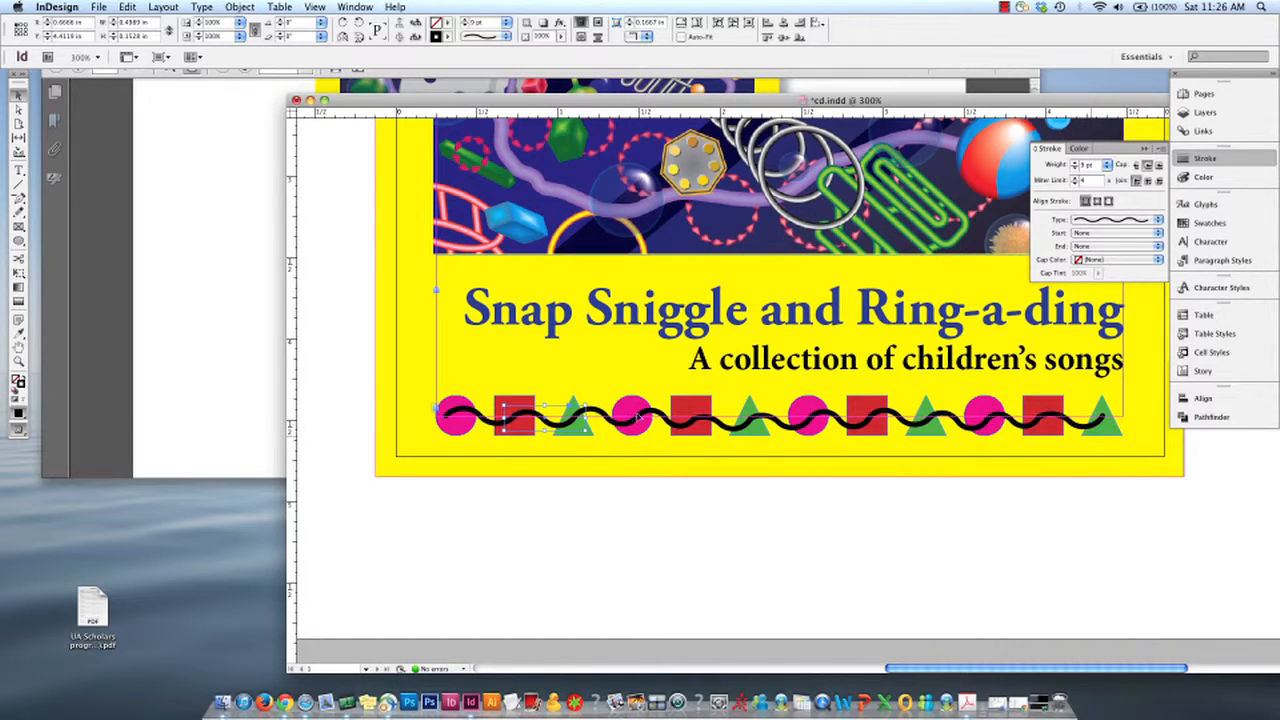
{"action": "left_click", "coordinate": [640, 421]}
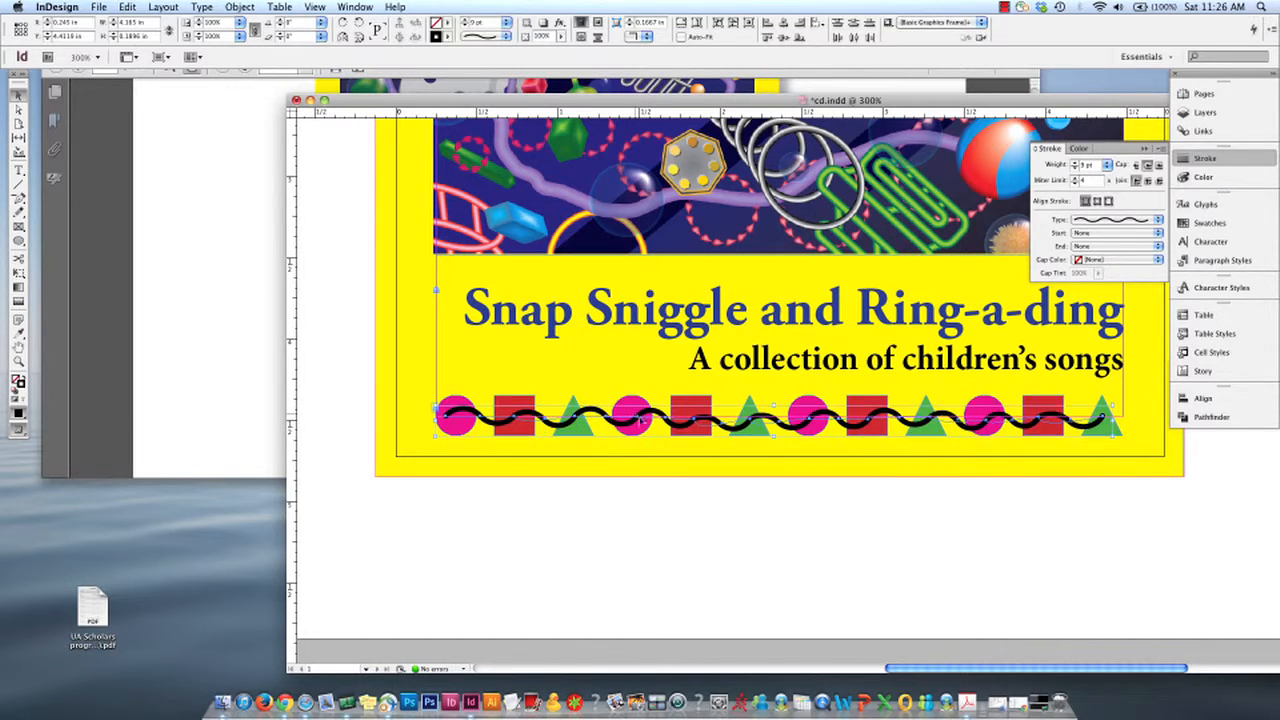
{"action": "left_click", "coordinate": [510, 416]}
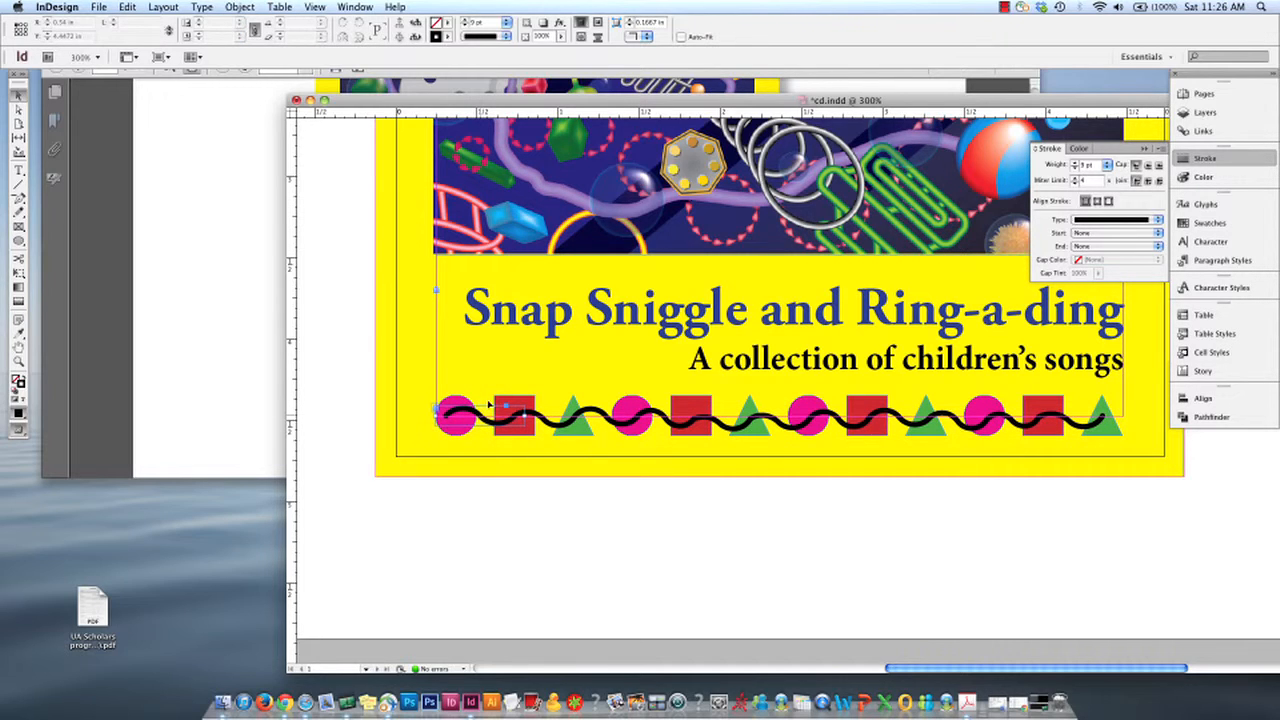
- Select the cut wavy line pieces one by one, try moving the third square-to-triangle piece below the cover, and undo the move
{"action": "left_click", "coordinate": [556, 424]}
{"action": "left_click", "coordinate": [631, 424]}
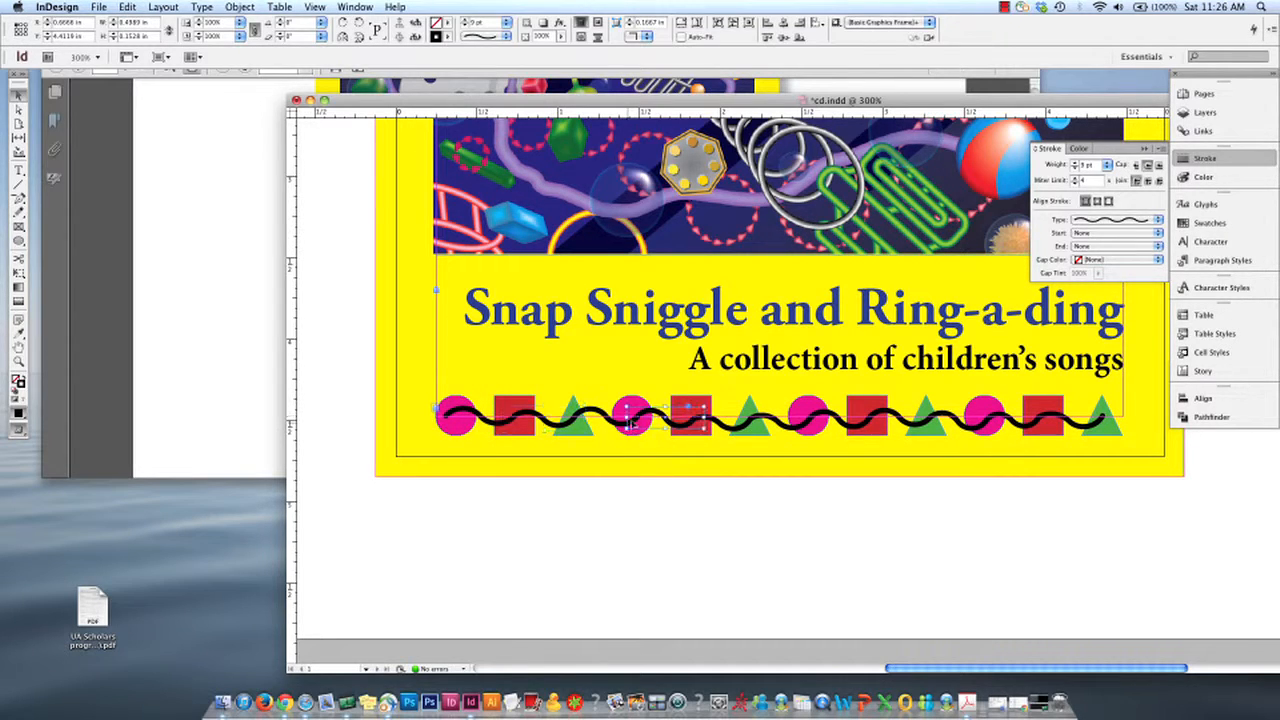
{"action": "left_click", "coordinate": [718, 424]}
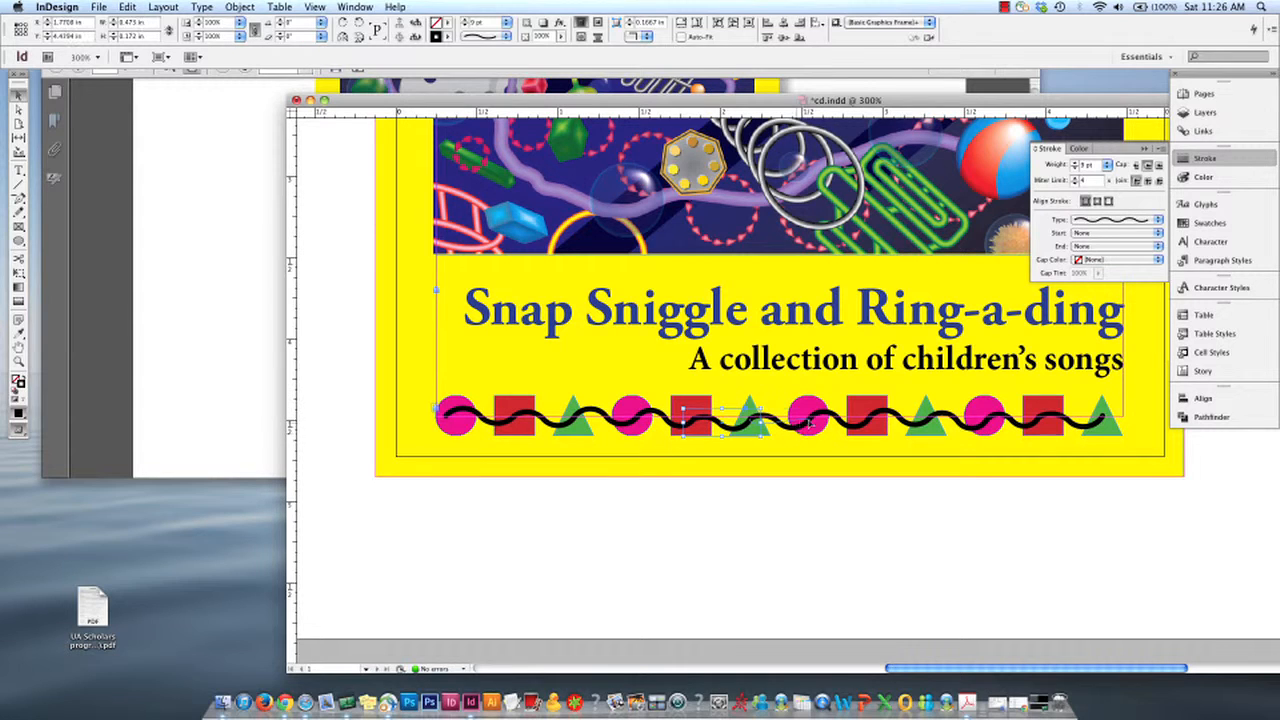
{"action": "left_click", "coordinate": [810, 424]}
{"action": "left_click", "coordinate": [884, 421]}
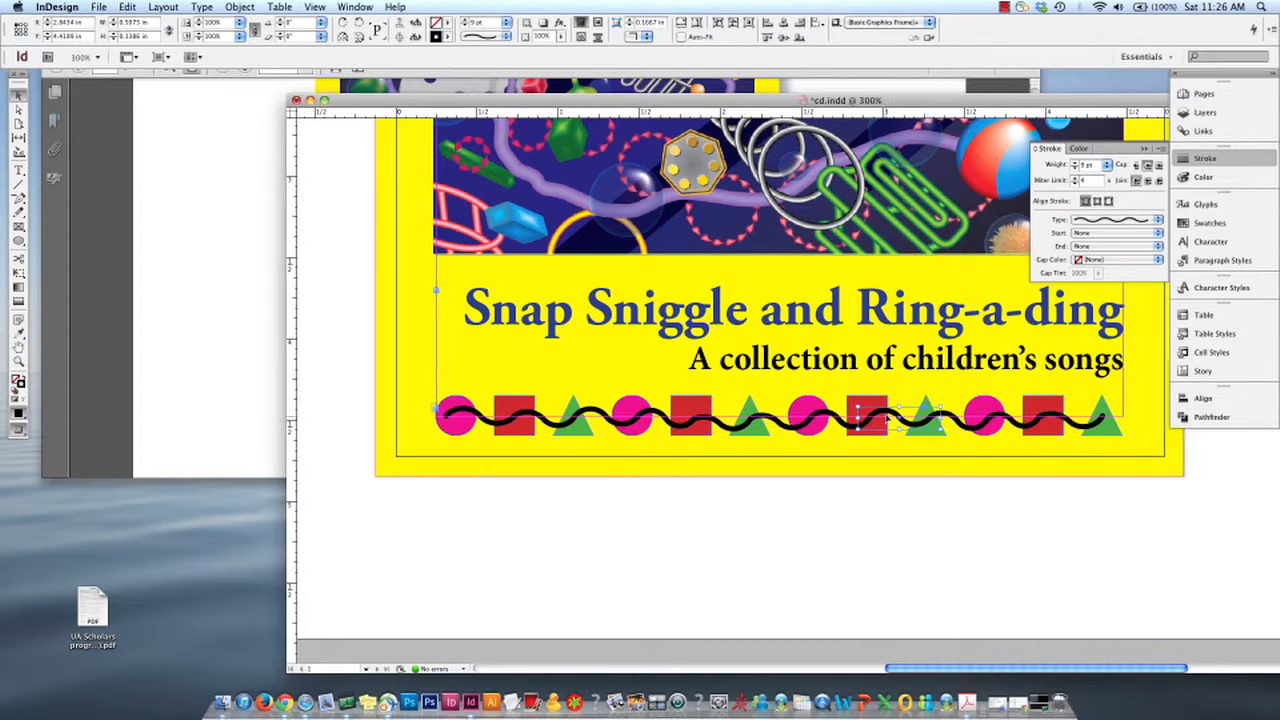
{"action": "left_click_drag", "start_coordinate": [884, 421], "coordinate": [886, 488]}
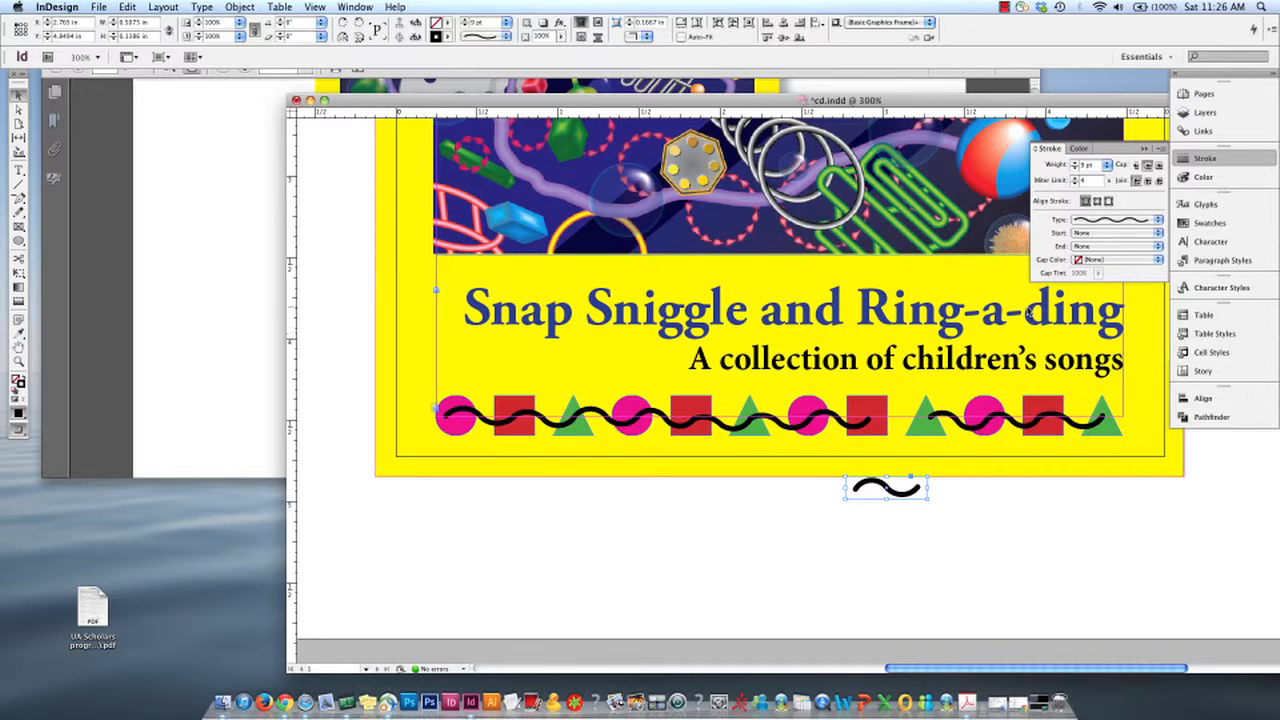
{"action": "key", "text": "super+z"}
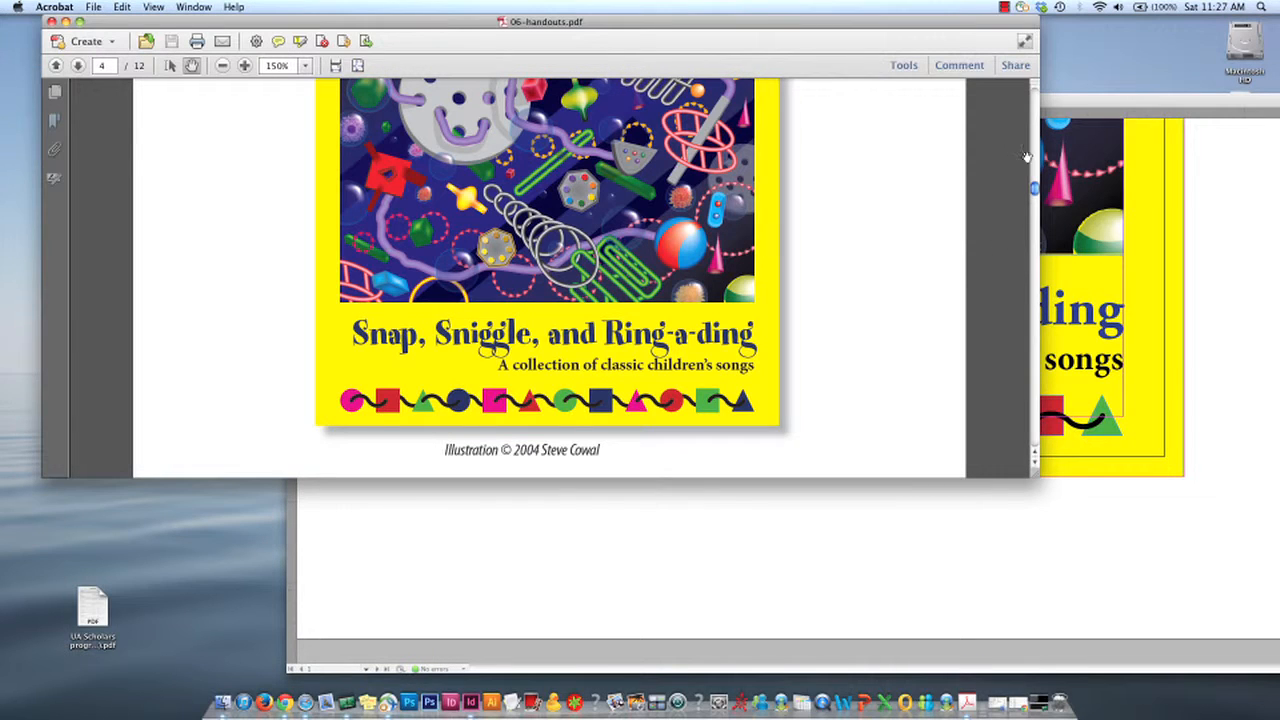
- Read steps 6 to 8 on page 5 of the Acrobat handout about cutting and arranging the wavy line, and return to InDesign
{"action": "left_click_drag", "start_coordinate": [1035, 188], "coordinate": [1034, 224]}
{"action": "scroll", "coordinate": [252, 350], "scroll_direction": "up", "scroll_amount": 1}
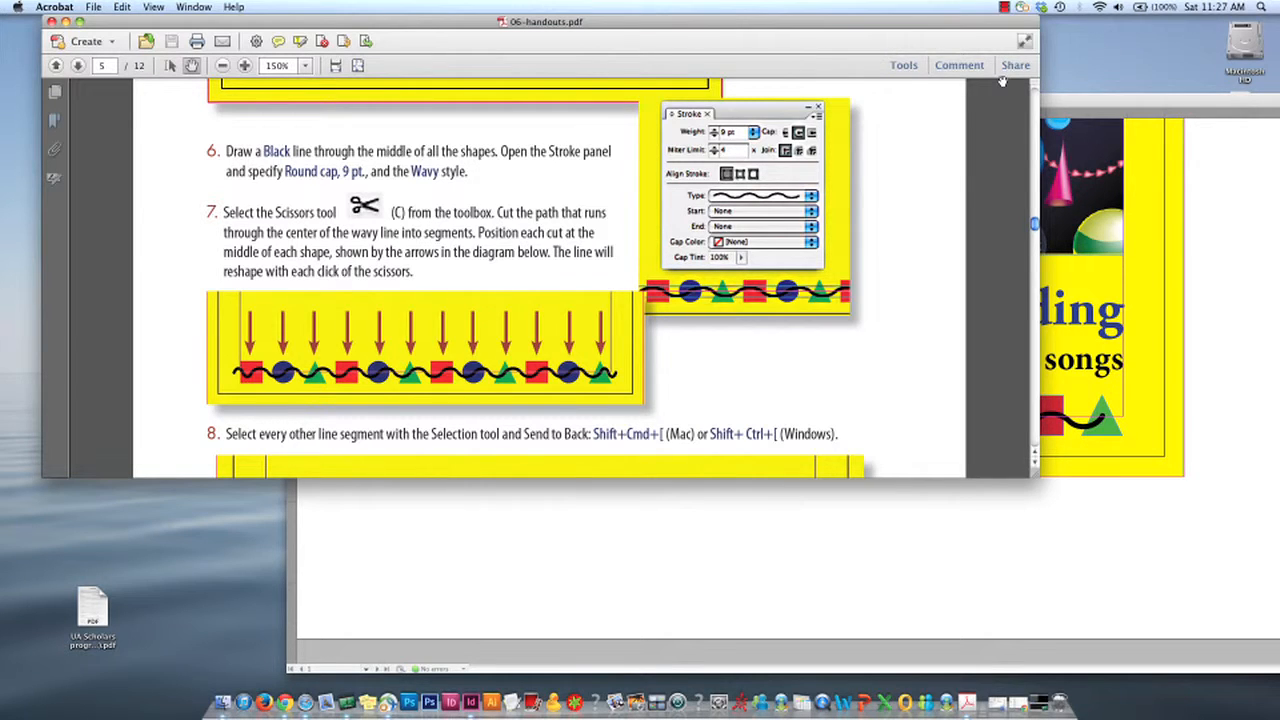
{"action": "left_click", "coordinate": [1176, 230]}
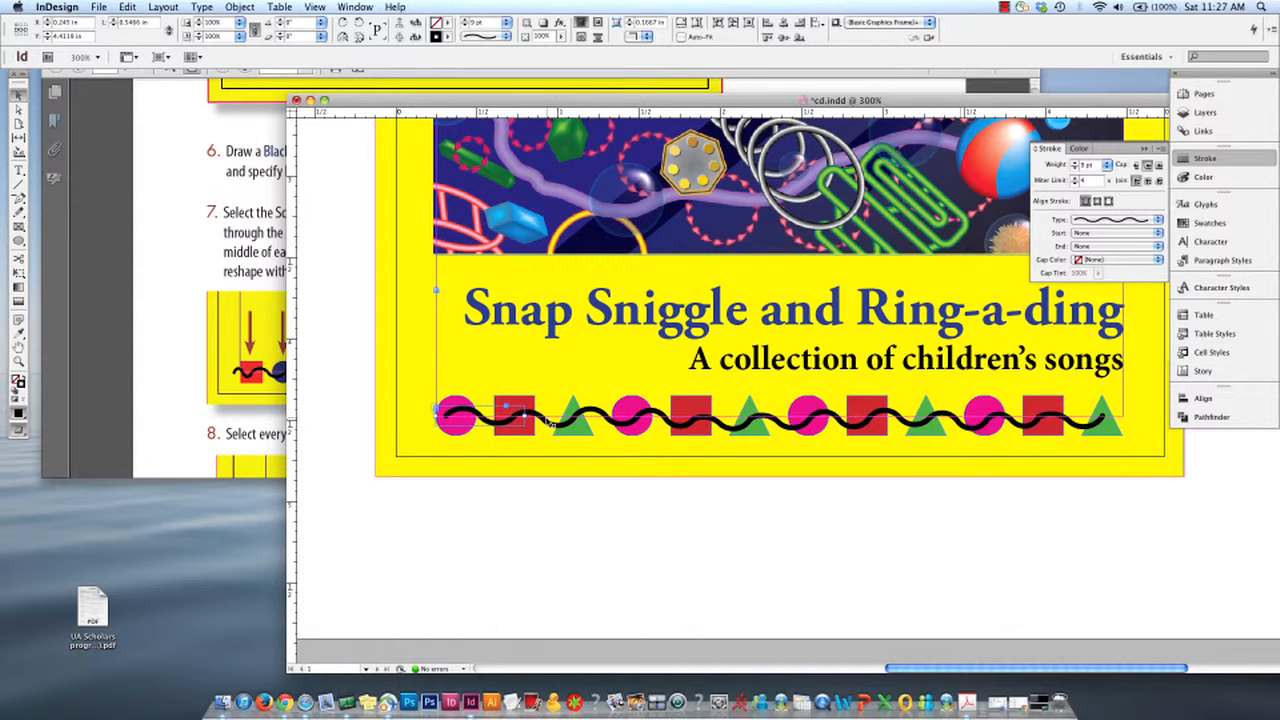
- Send the wavy line piece between the first square and the first triangle to the back
{"action": "left_click", "coordinate": [550, 421]}
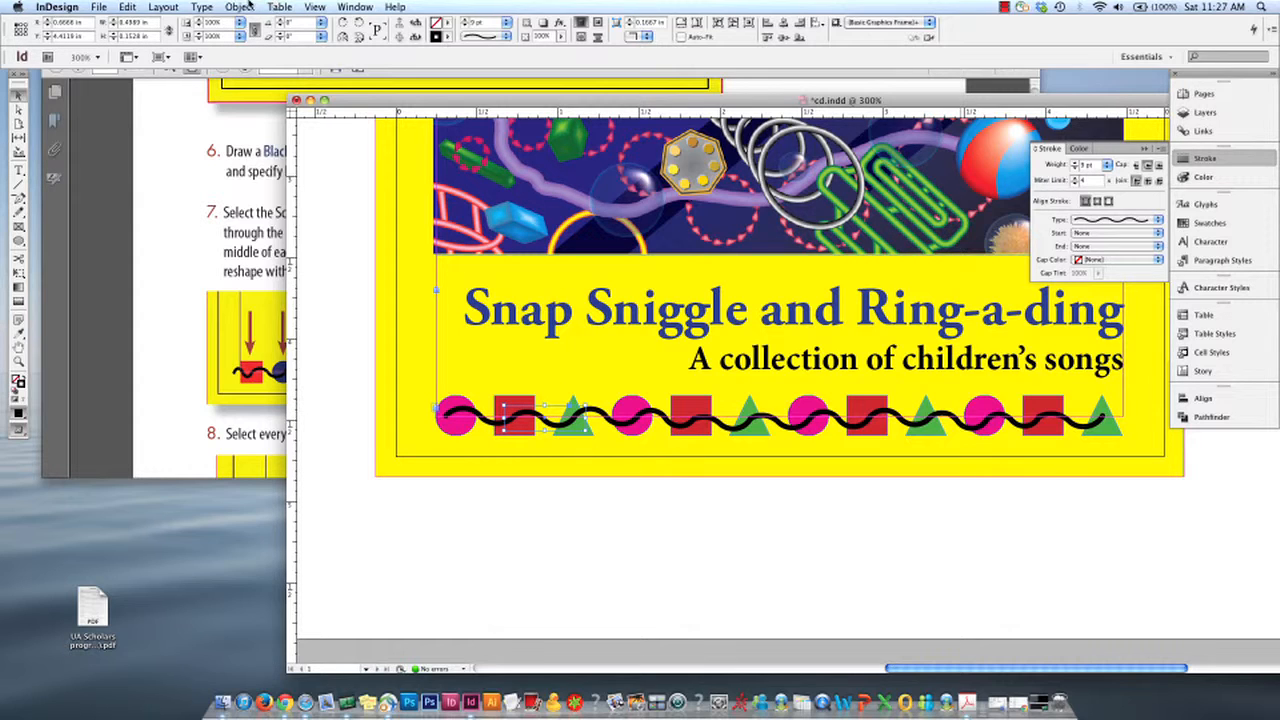
{"action": "left_click", "coordinate": [248, 9]}
{"action": "mouse_move", "coordinate": [265, 49]}
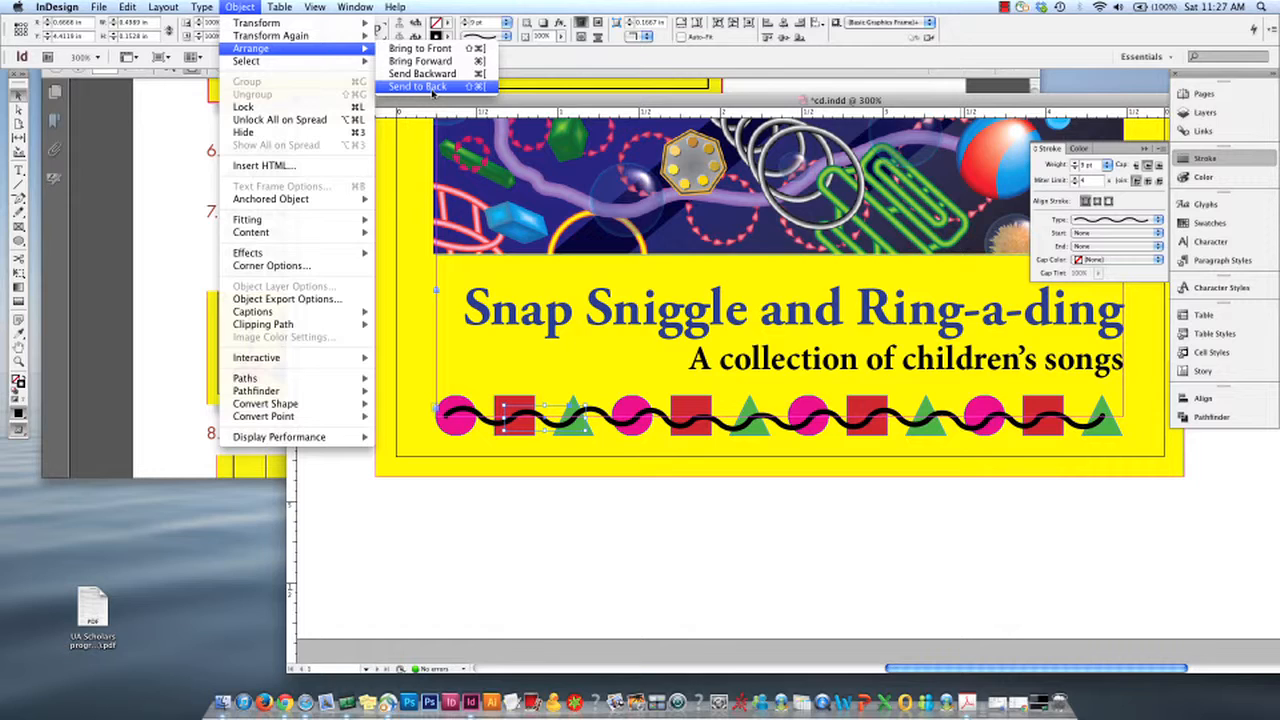
{"action": "left_click", "coordinate": [432, 88]}
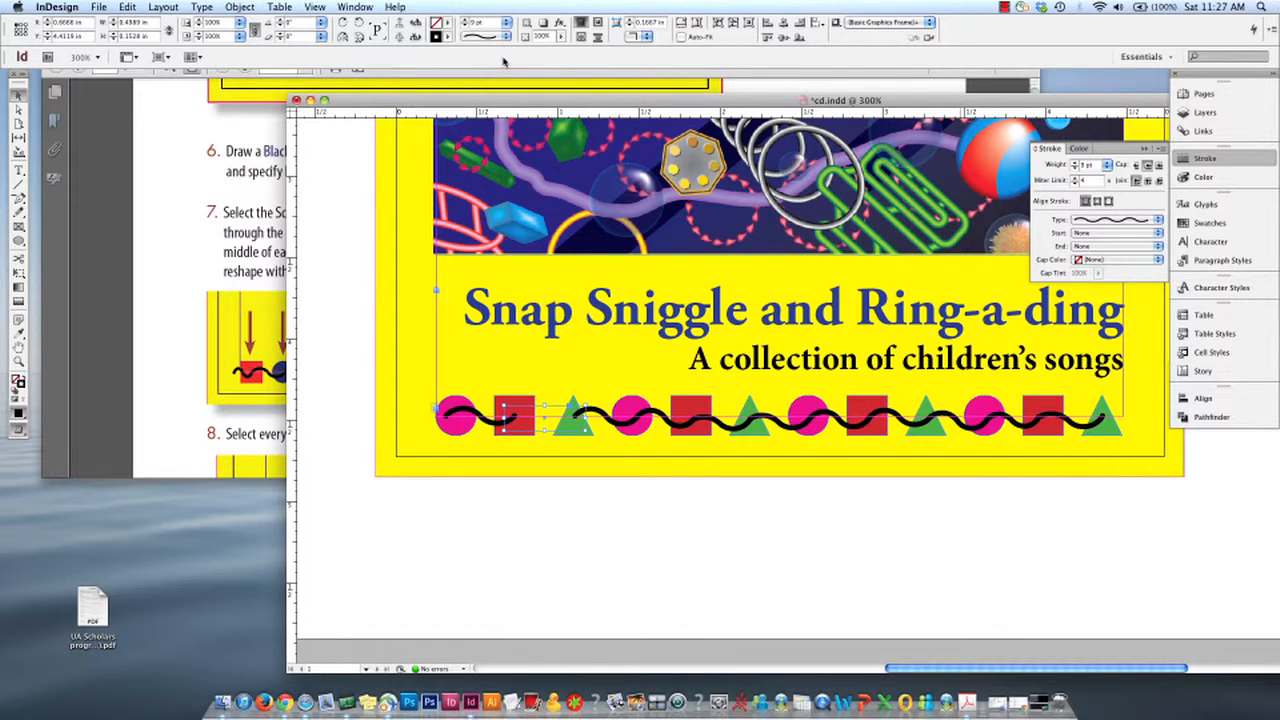
- Send every other remaining wavy line piece to the back, from the second circle-to-square piece through the fourth, and deselect
{"action": "left_click", "coordinate": [686, 424]}
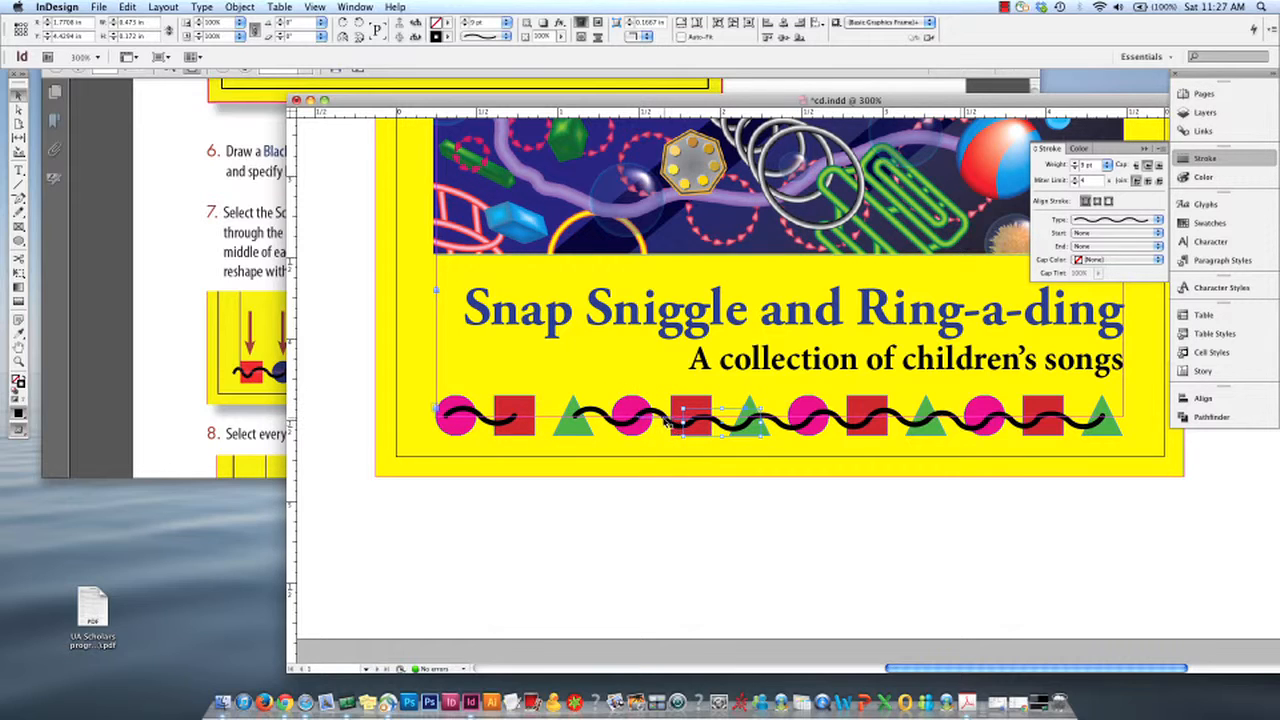
{"action": "left_click", "coordinate": [668, 424]}
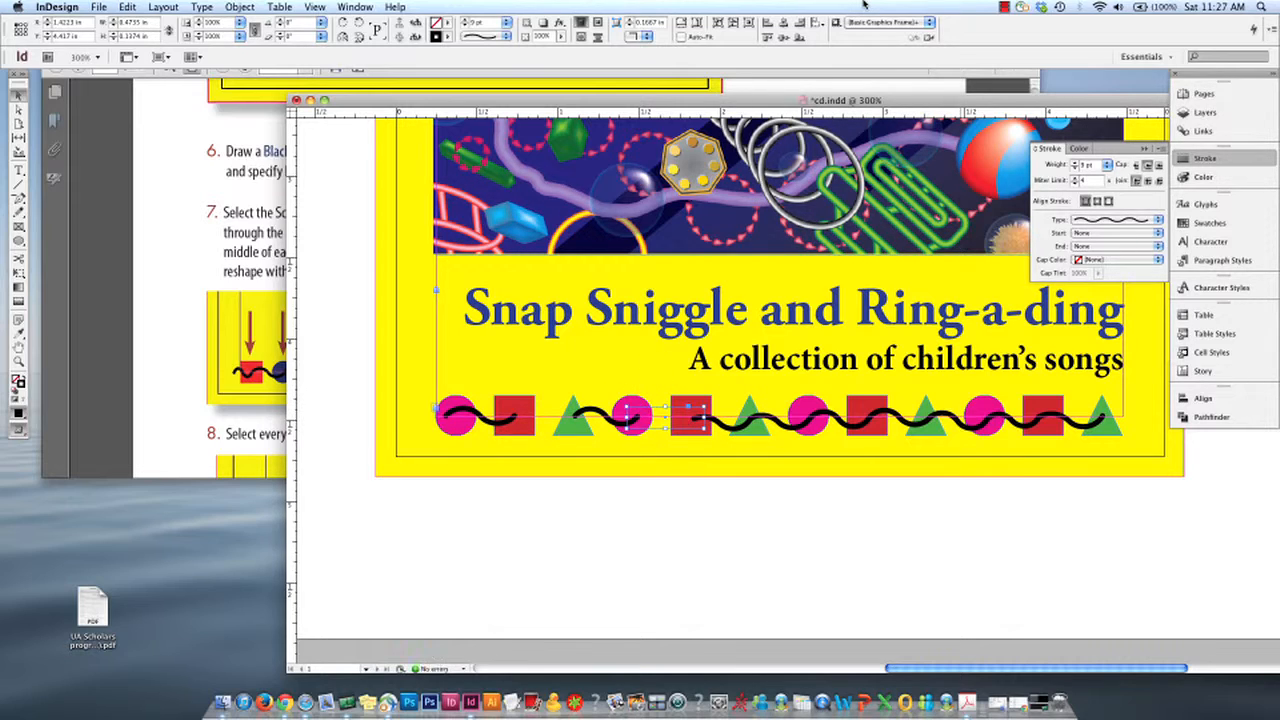
{"action": "left_click", "coordinate": [778, 420]}
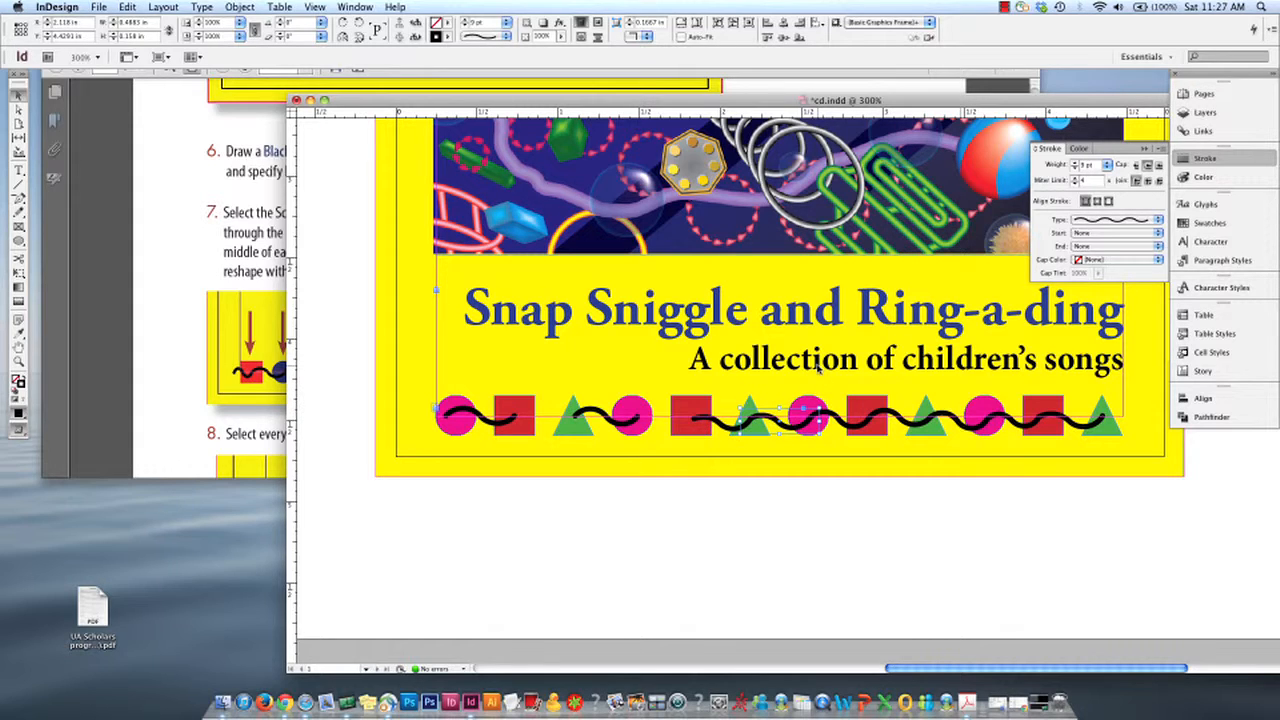
{"action": "key", "text": "Delete"}
{"action": "left_click", "coordinate": [885, 414]}
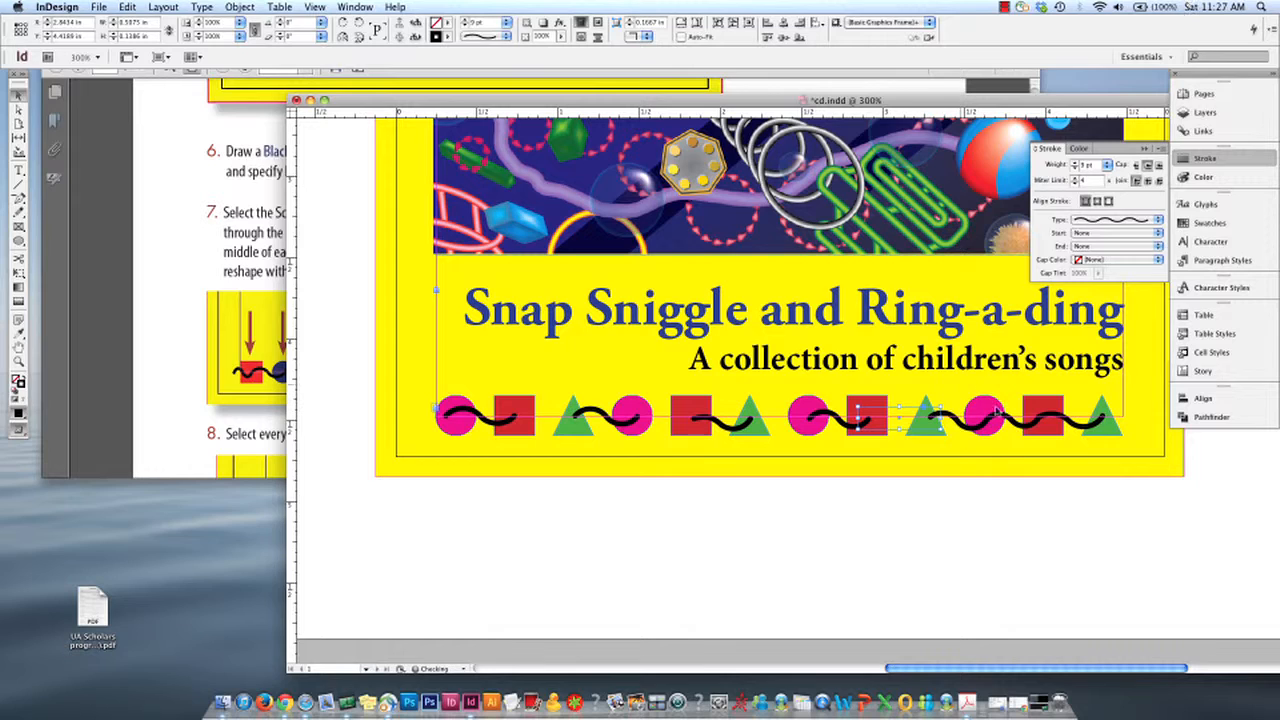
{"action": "key", "text": "Delete"}
{"action": "left_click", "coordinate": [1034, 420]}
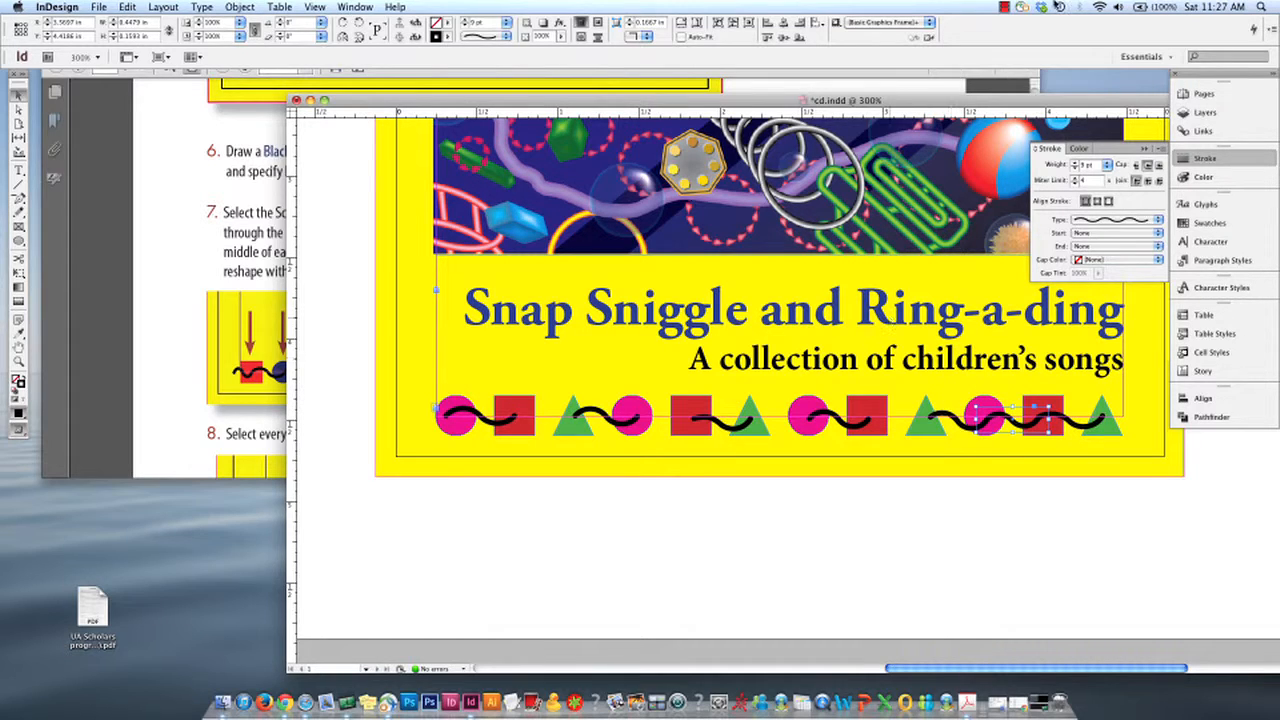
{"action": "key", "text": "Delete"}
{"action": "left_click", "coordinate": [855, 470]}
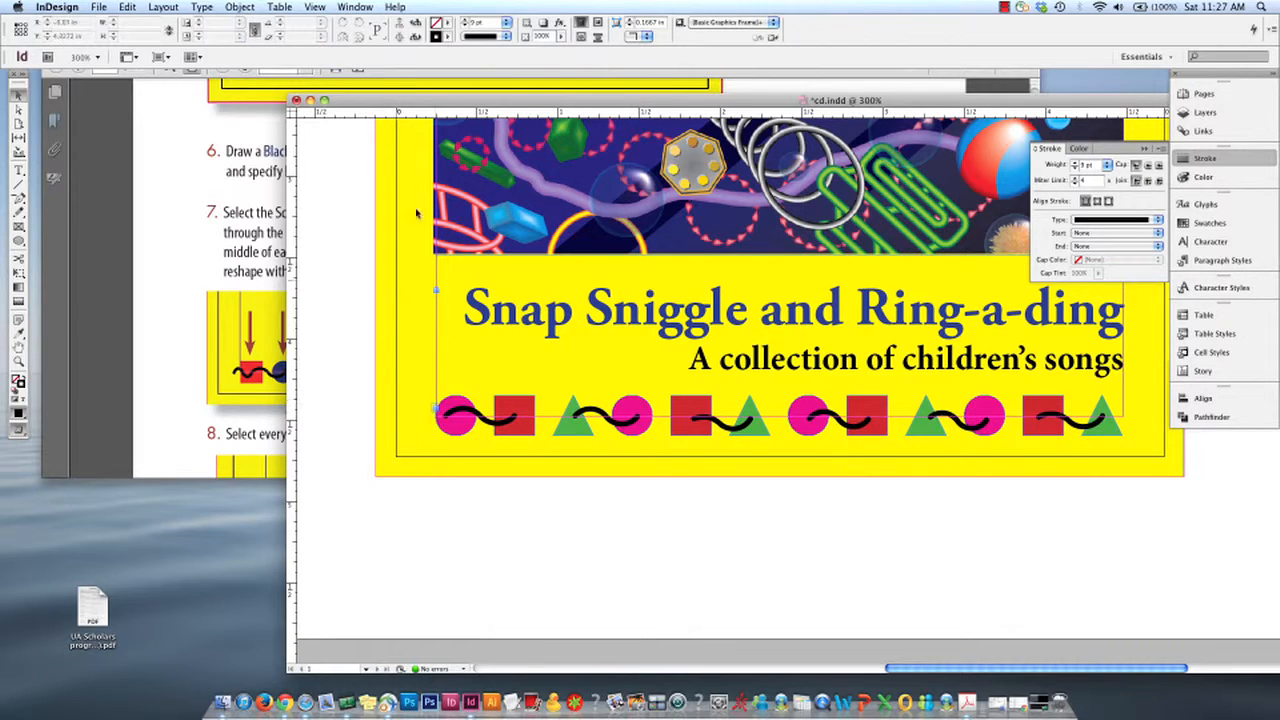
- Unlock all objects on the spread and send only the yellow cover background to the back, behind the wavy line pieces
{"action": "left_click", "coordinate": [243, 7]}
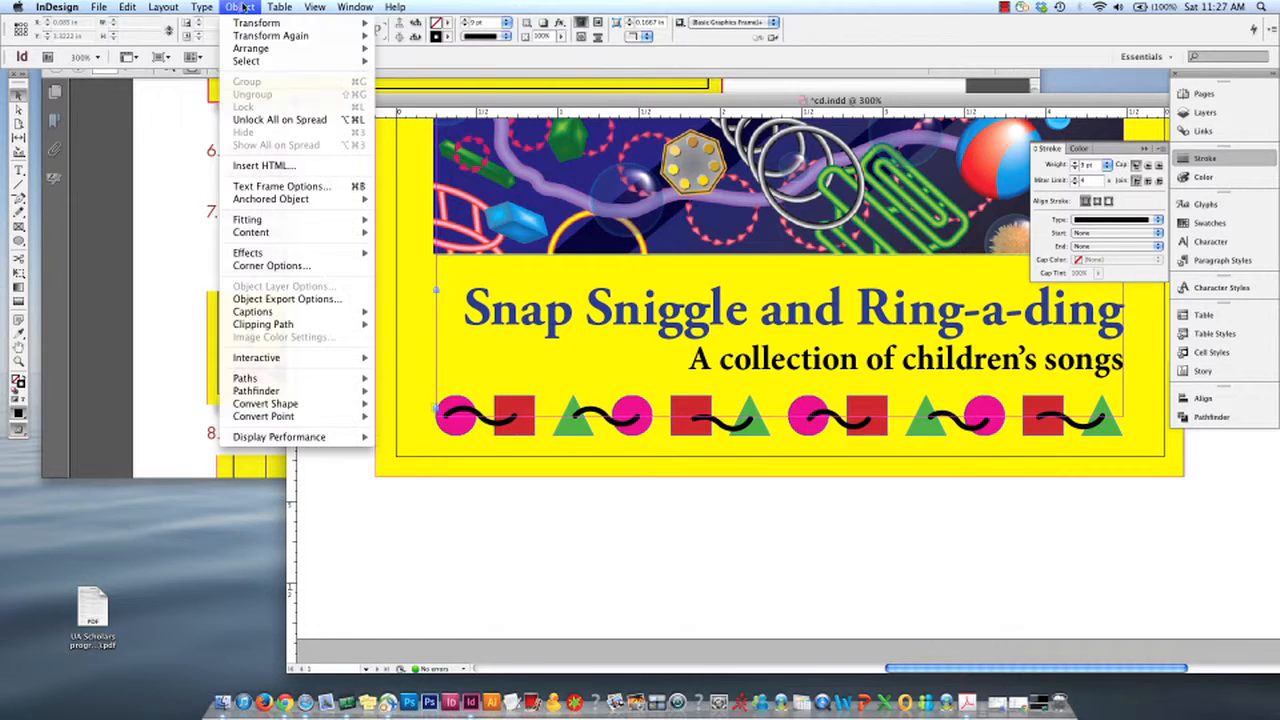
{"action": "left_click", "coordinate": [280, 119]}
{"action": "left_click", "coordinate": [574, 476]}
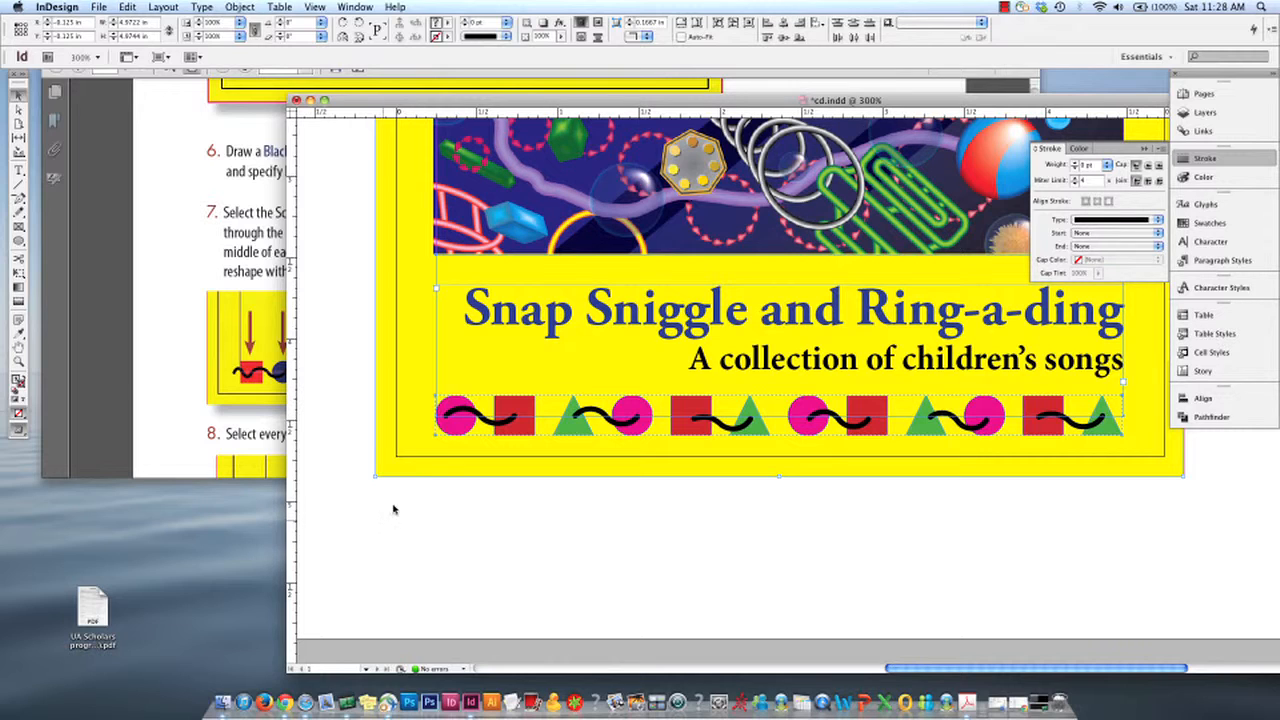
{"action": "left_click", "coordinate": [518, 526]}
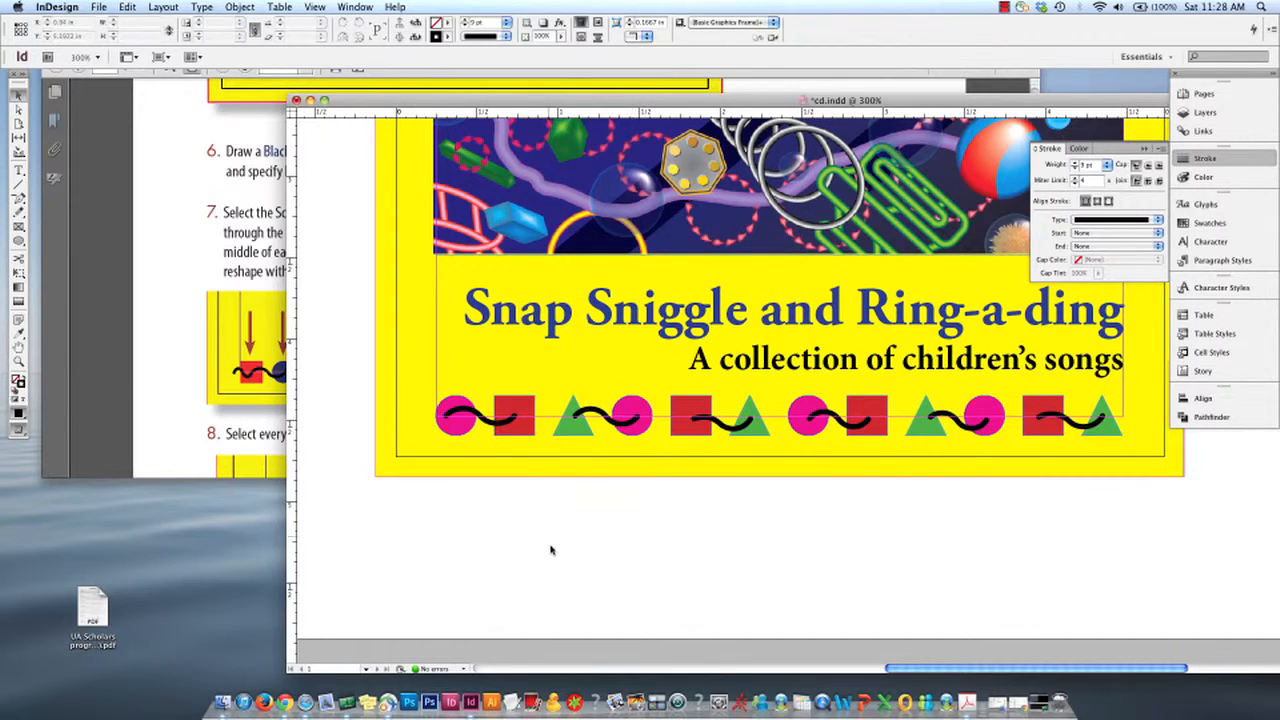
{"action": "left_click", "coordinate": [448, 475]}
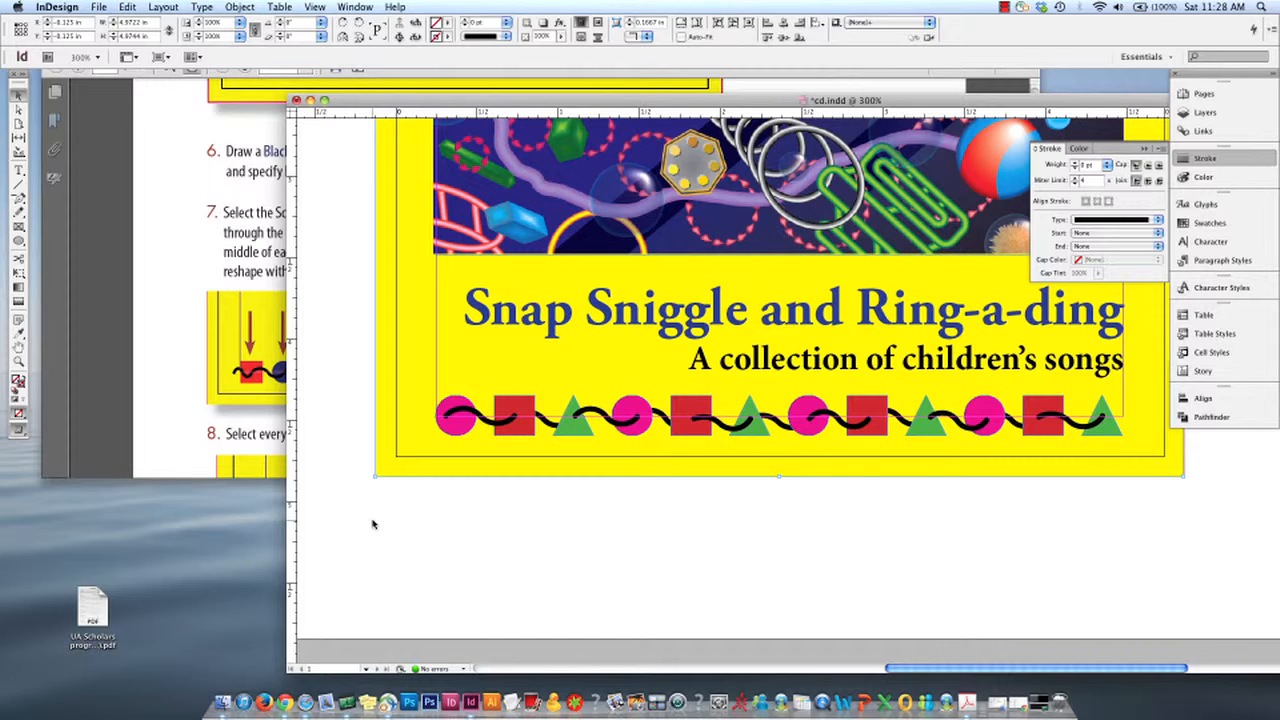
{"action": "left_click", "coordinate": [779, 296]}
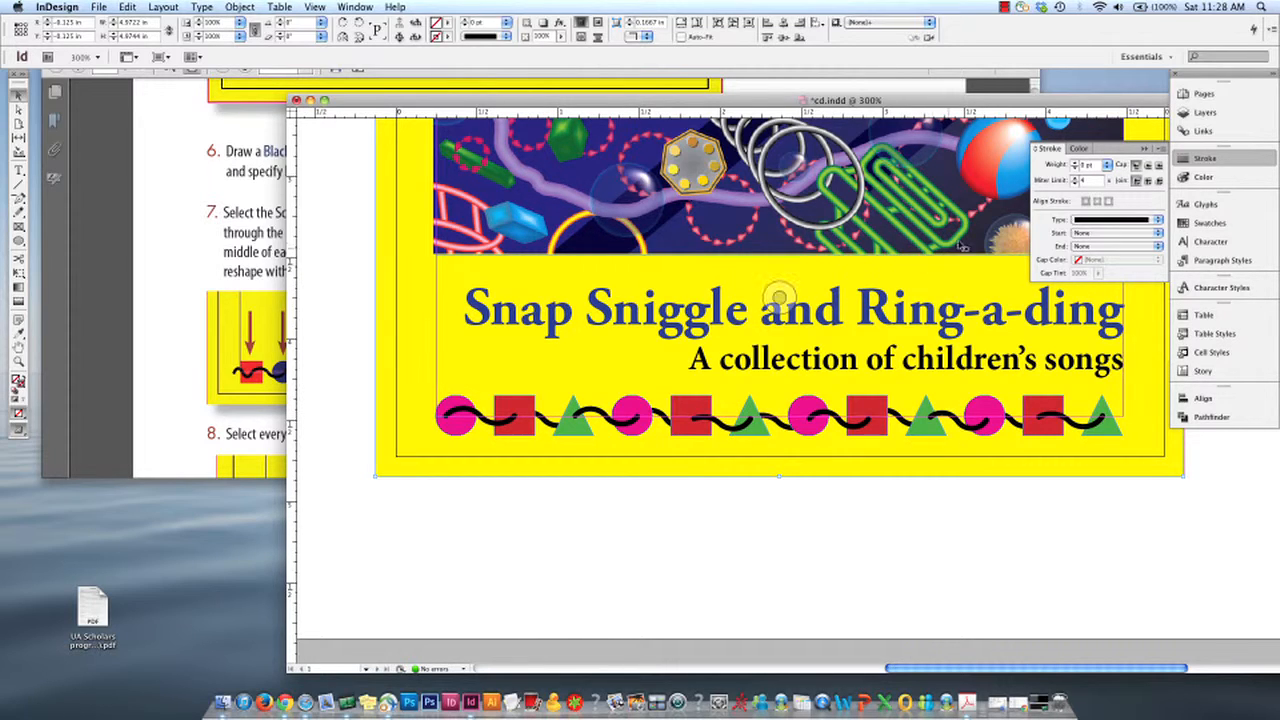